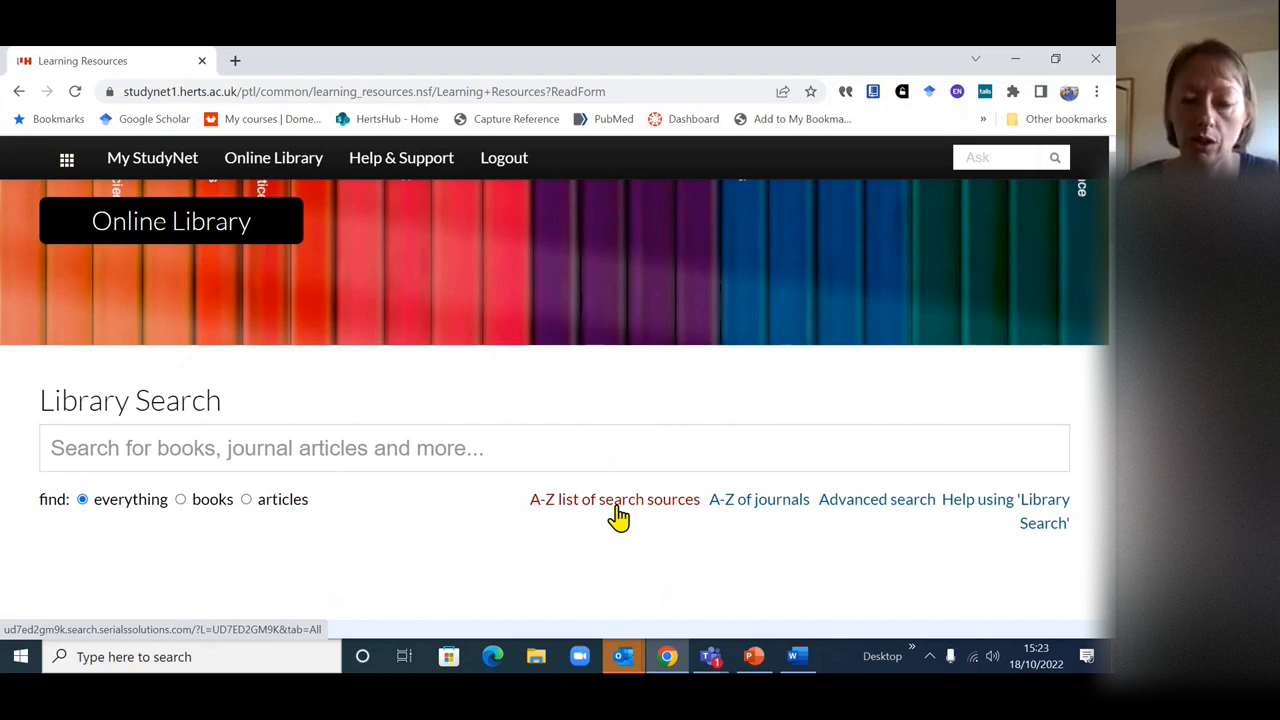
- Open the Health subject toolkit from the Subject Toolkits section of the Online Library page
scroll(620, 512, down, 2)
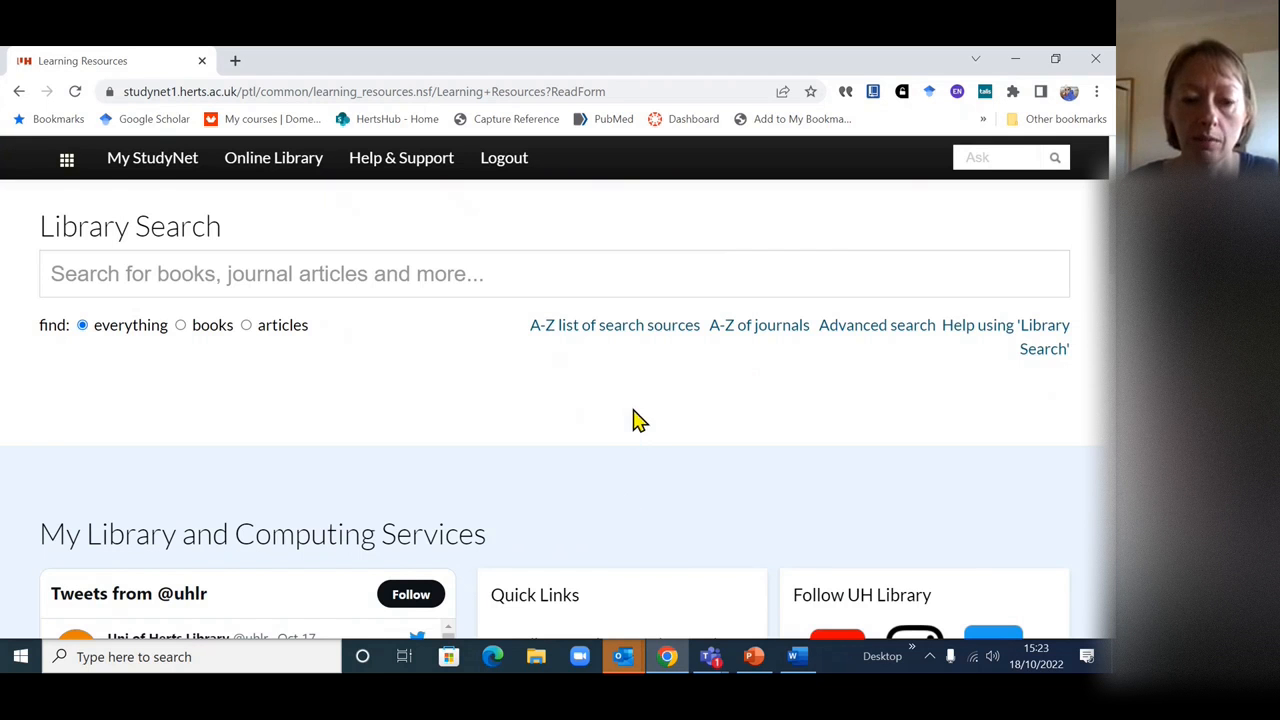
scroll(632, 420, down, 1)
scroll(634, 421, down, 10)
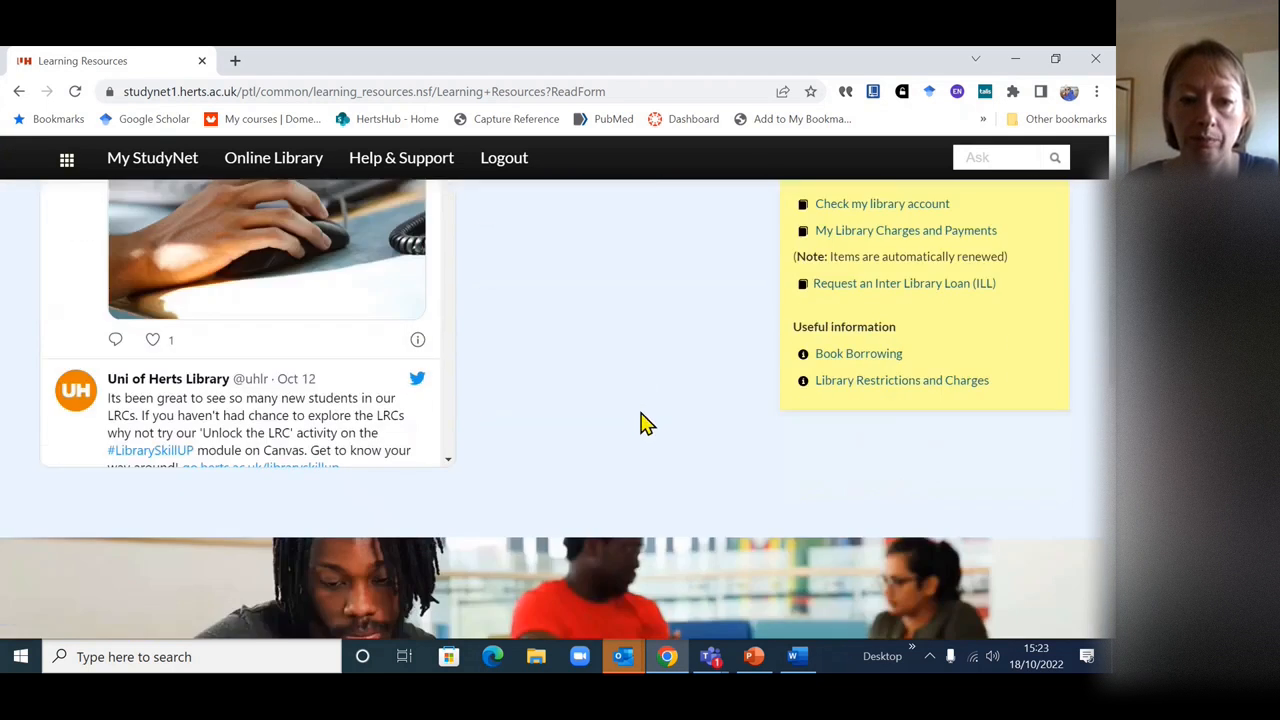
scroll(643, 426, down, 5)
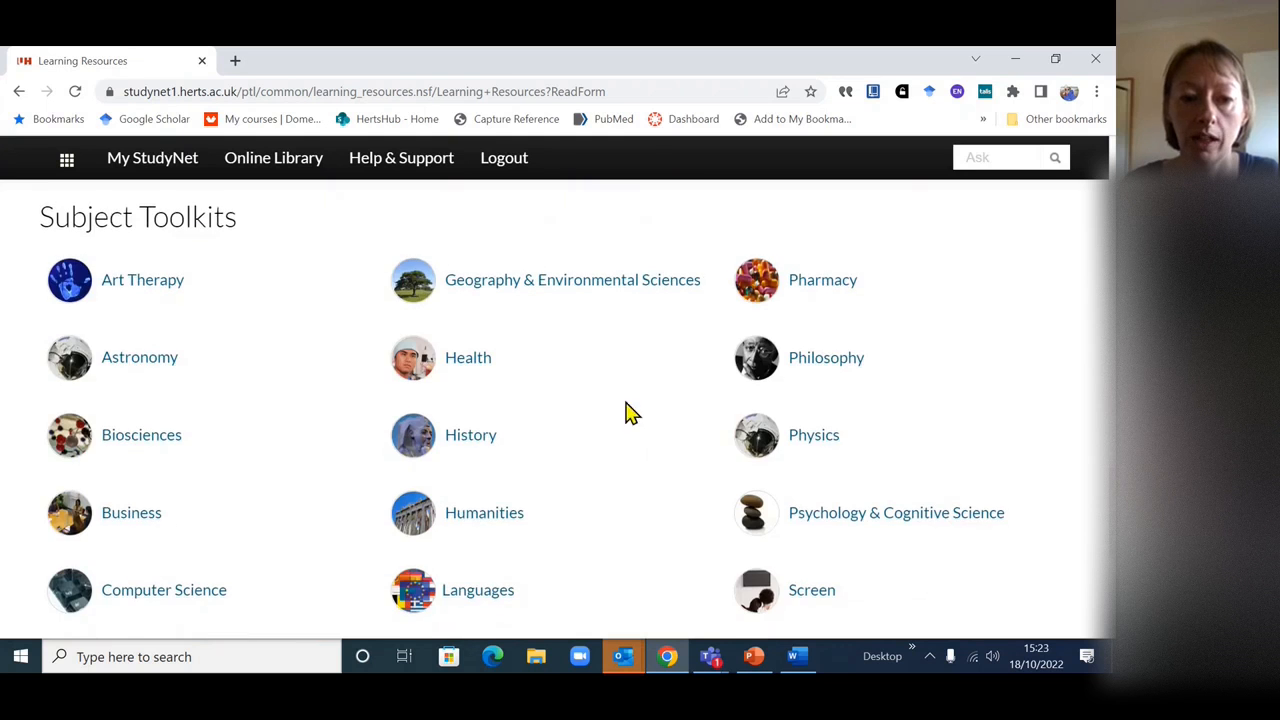
scroll(654, 424, down, 1)
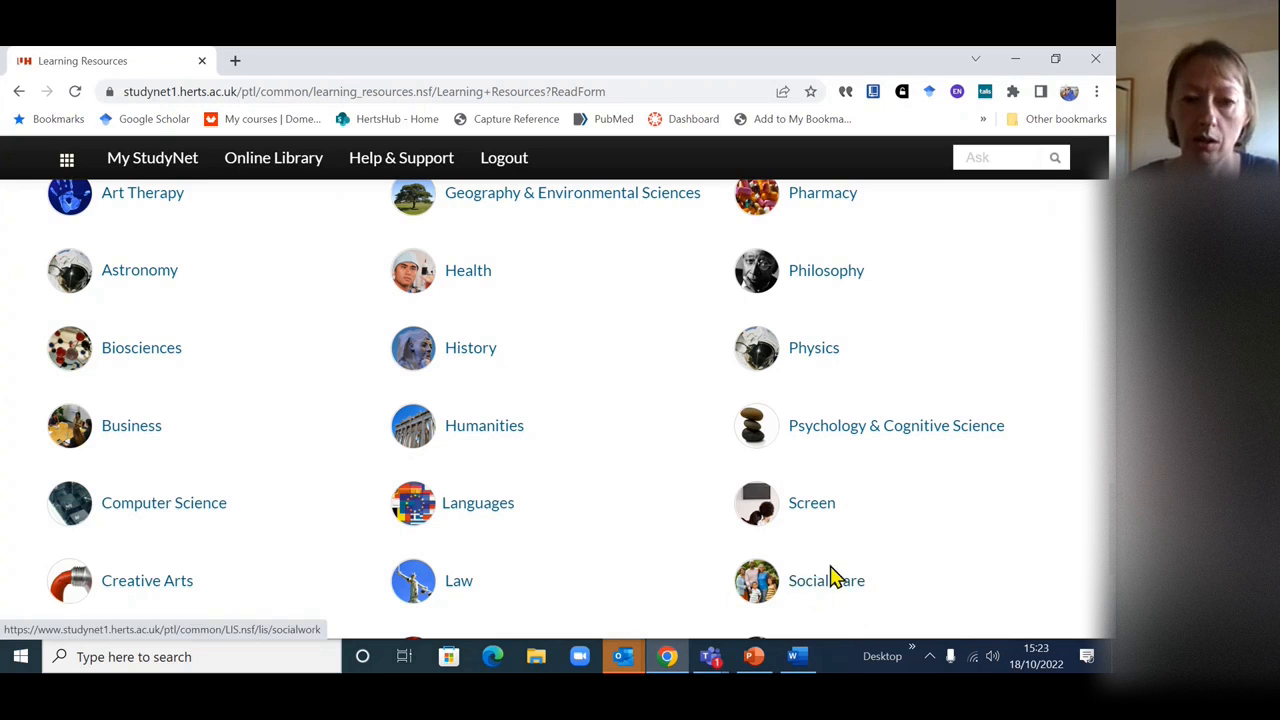
click(470, 274)
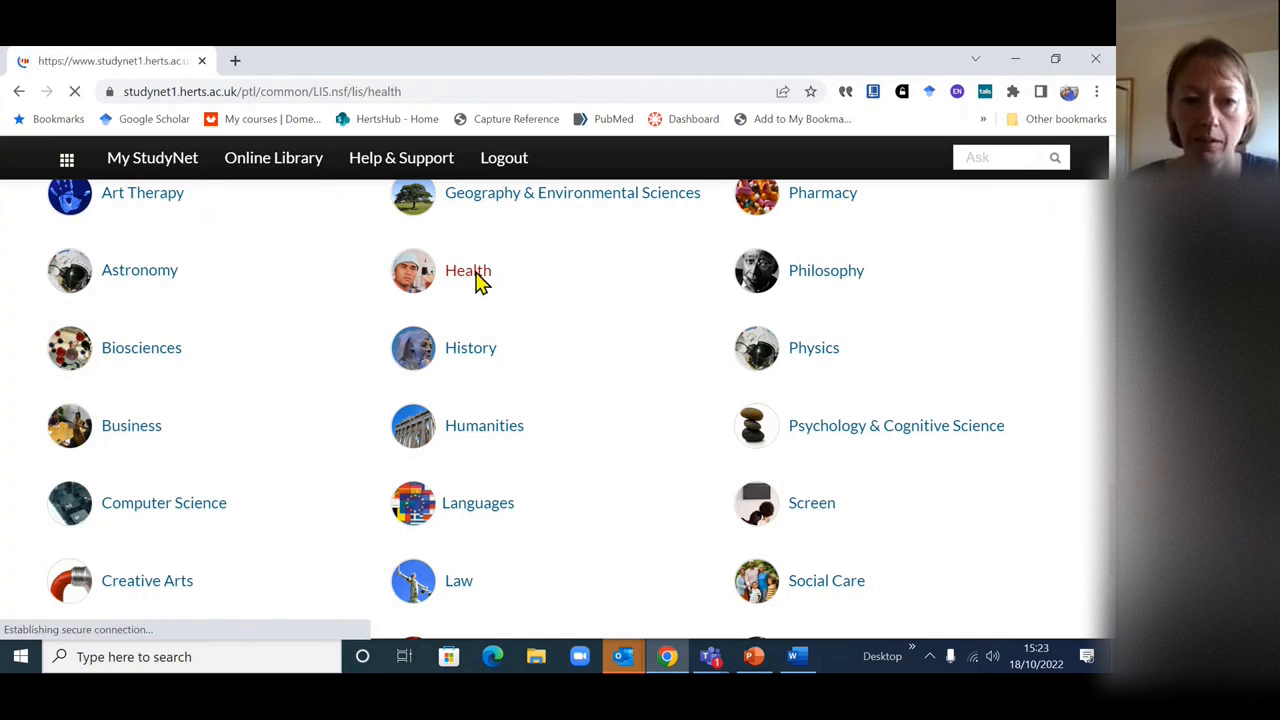
- Open the Specialist Databases page from the Health toolkit
scroll(510, 315, down, 2)
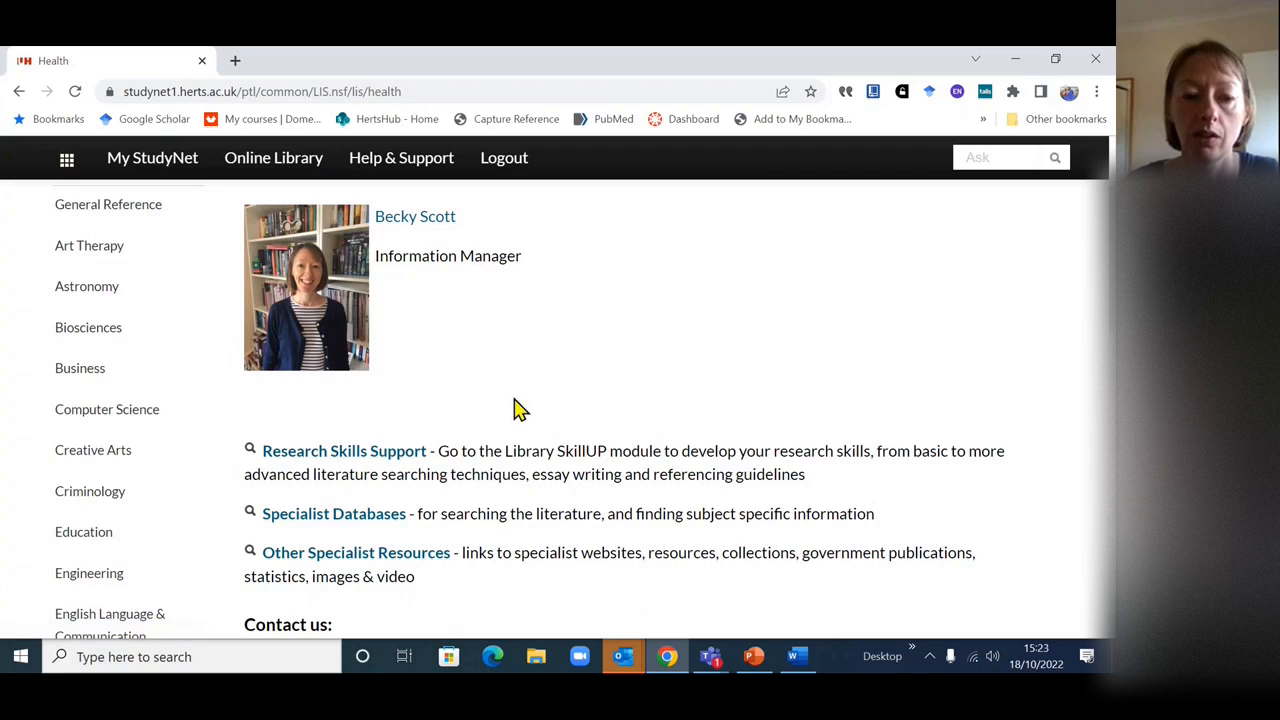
scroll(517, 406, down, 1)
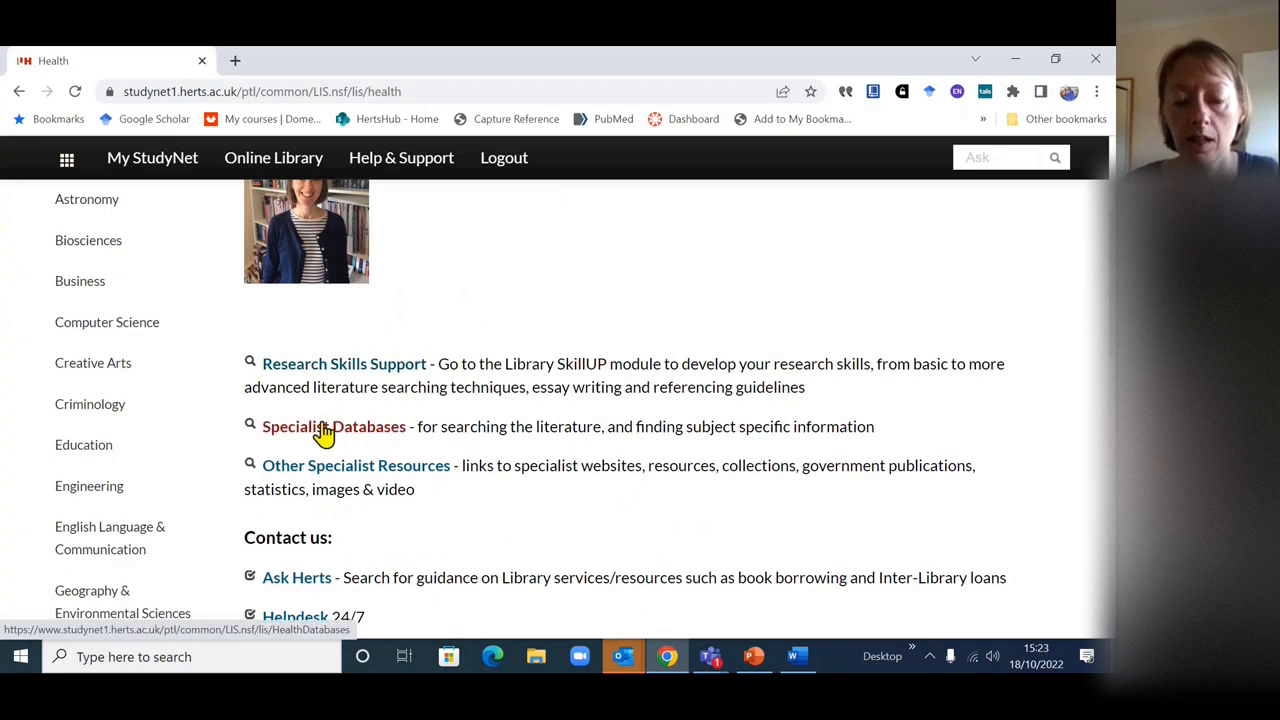
click(370, 430)
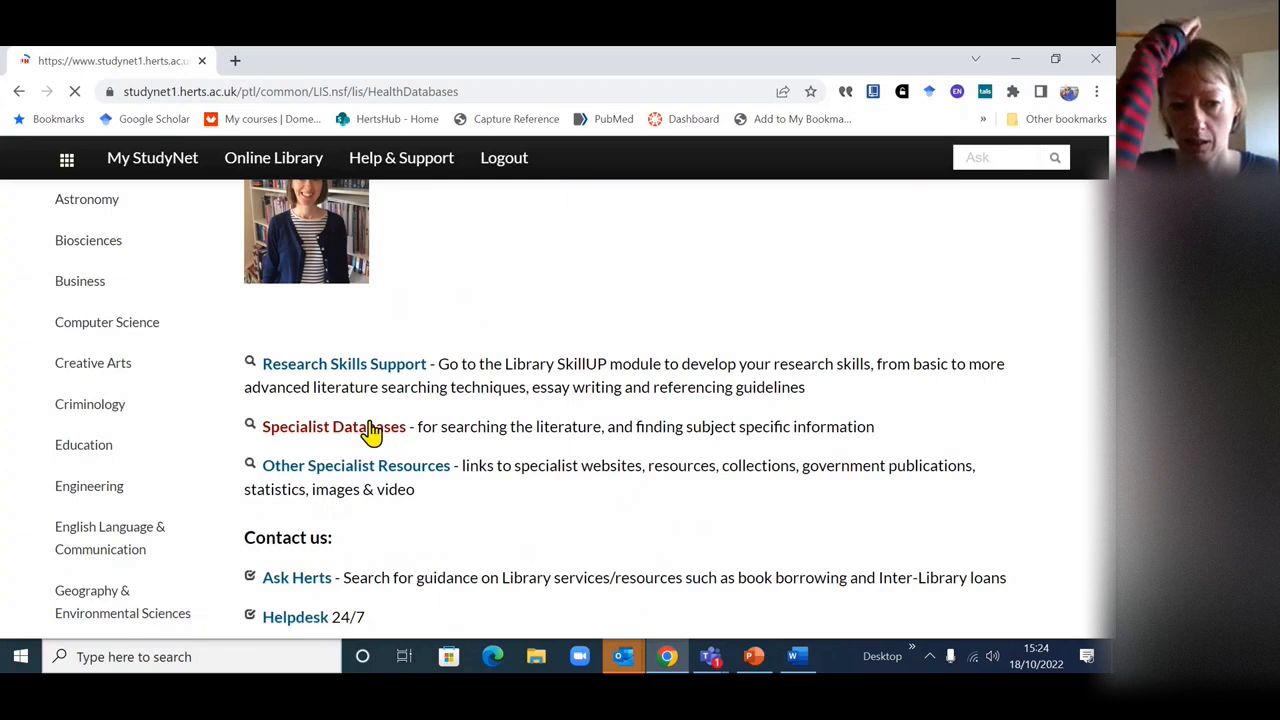
- Open the CINAHL Plus database from the allied health and nursing databases list
scroll(385, 415, down, 1)
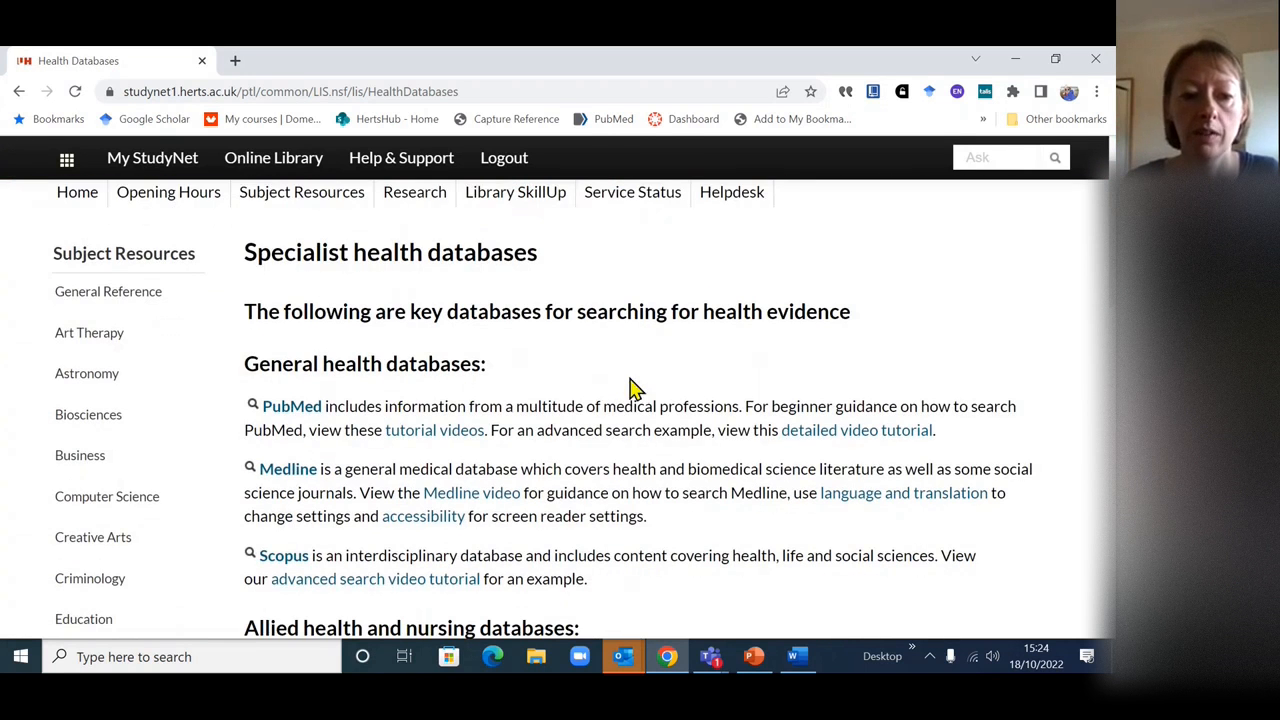
scroll(615, 410, down, 2)
scroll(457, 449, down, 1)
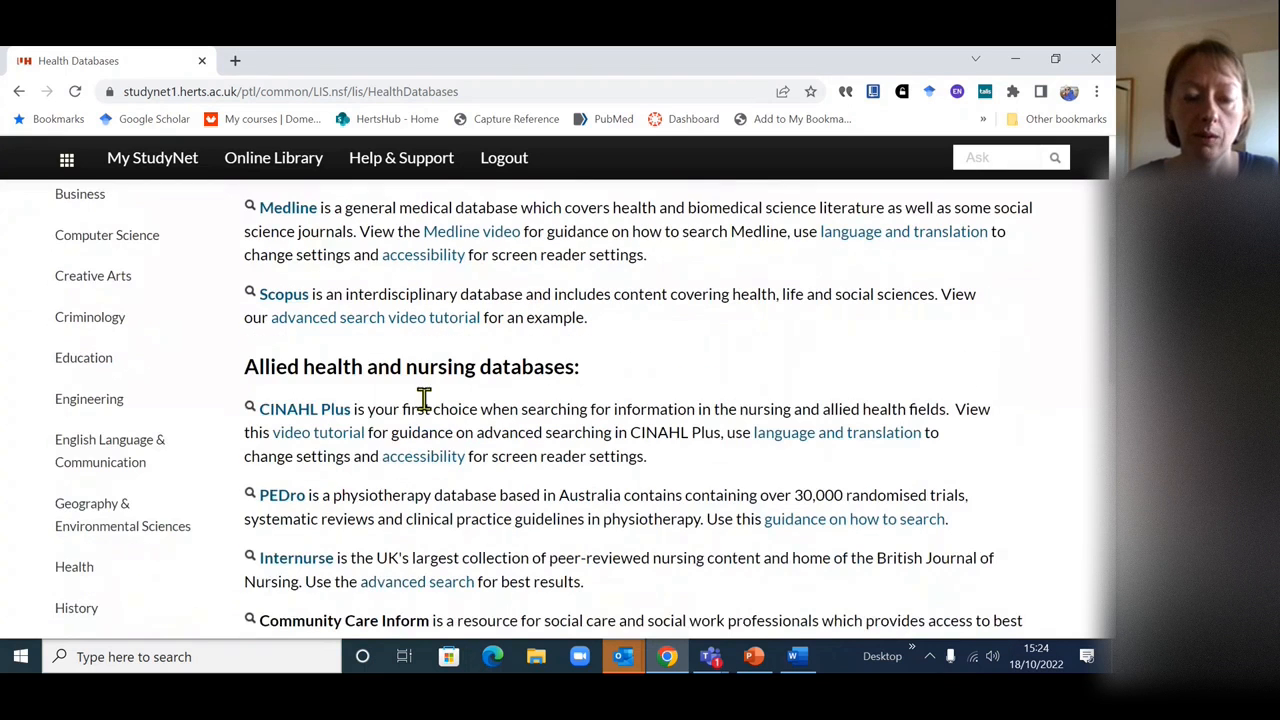
click(310, 418)
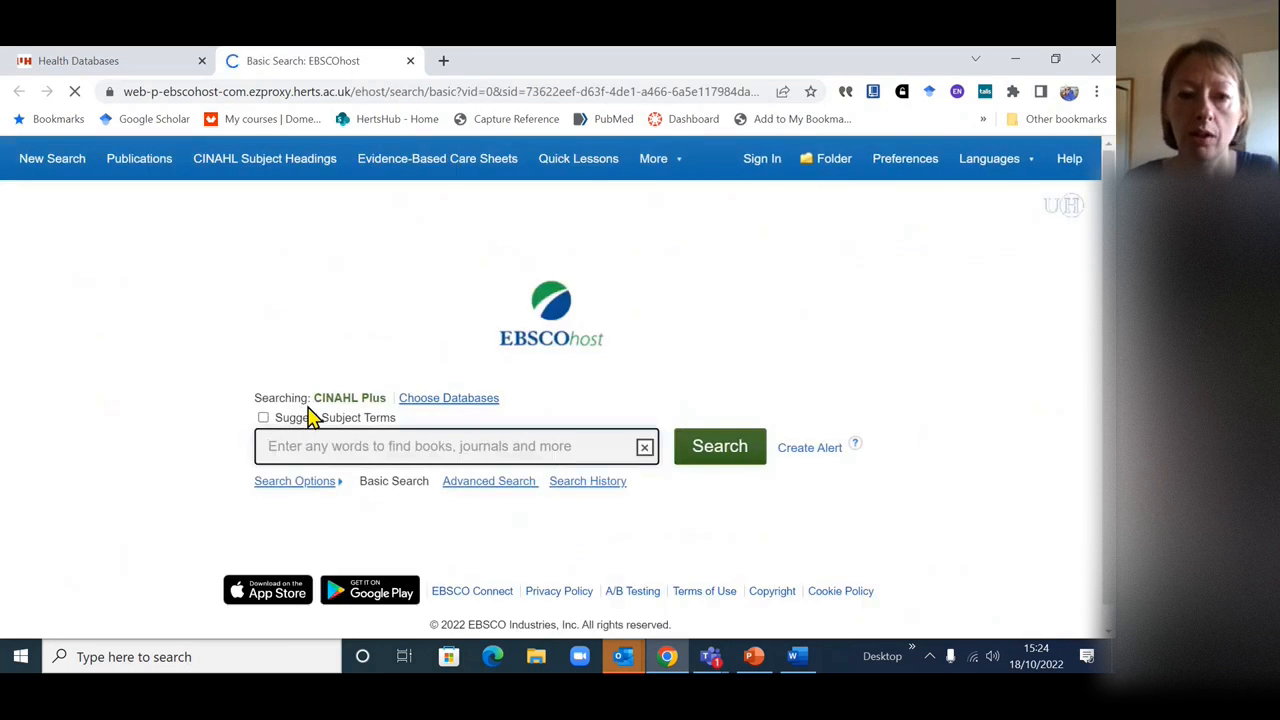
- Increase the browser zoom on the EBSCOhost basic search page to enlarge its text
click(1096, 92)
click(1044, 253)
click(1044, 253)
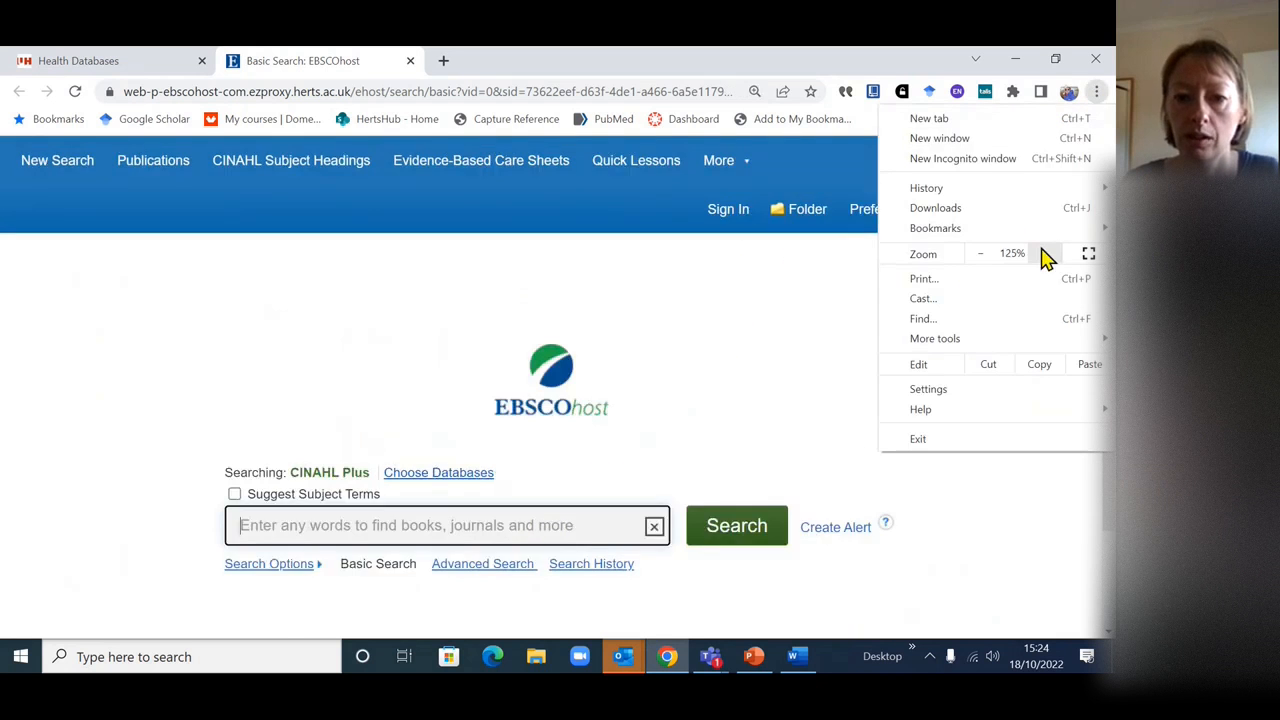
click(838, 338)
scroll(840, 330, up, 1)
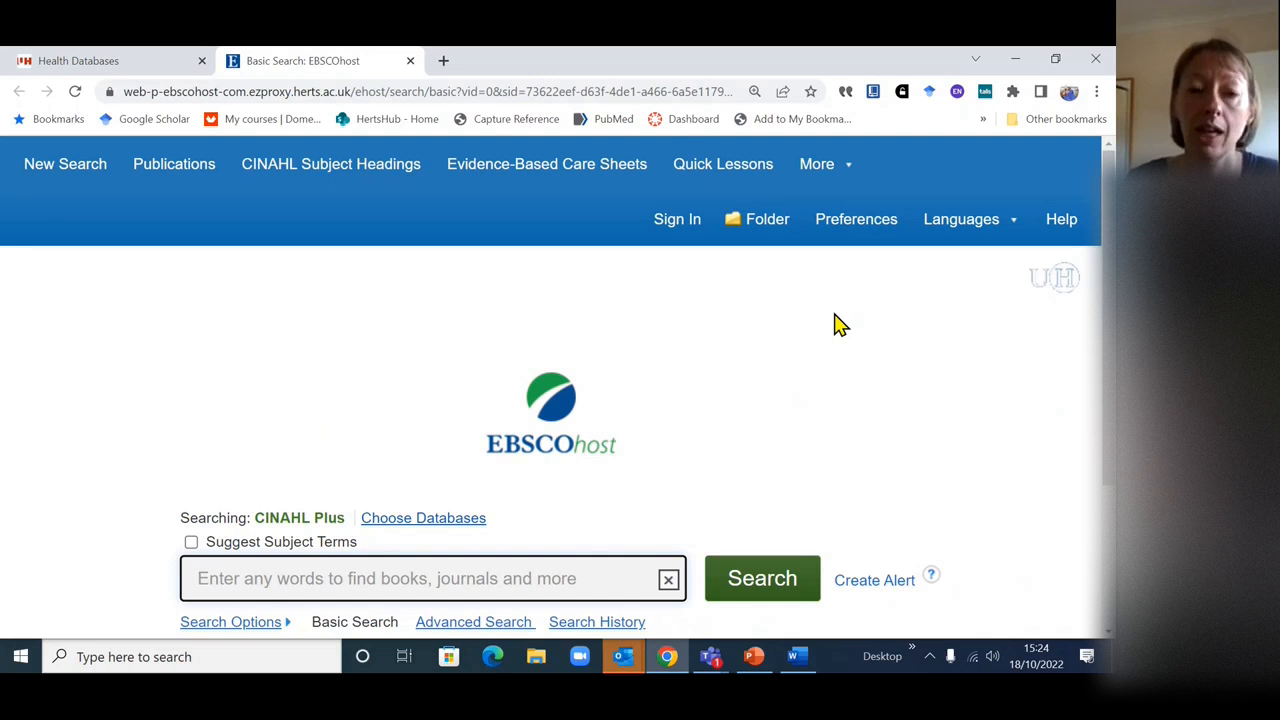
- Sign in to the personal EBSCO account with the prefilled login details
click(677, 222)
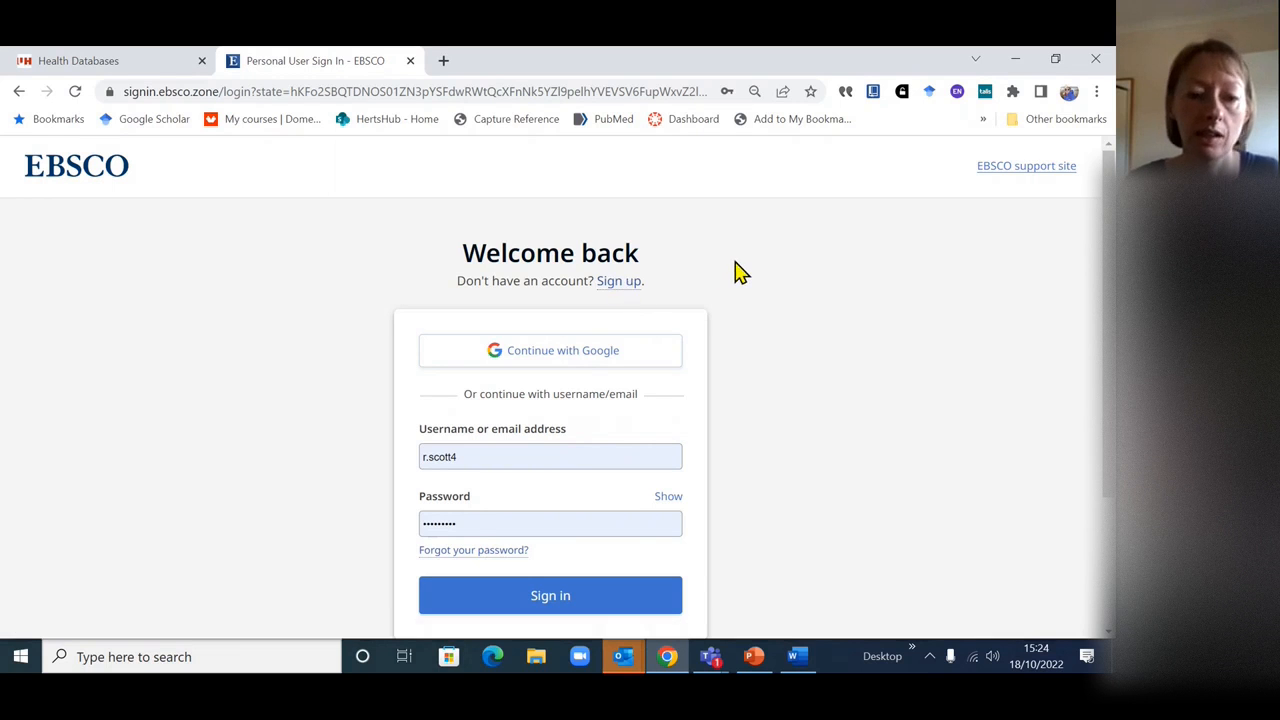
scroll(737, 272, down, 2)
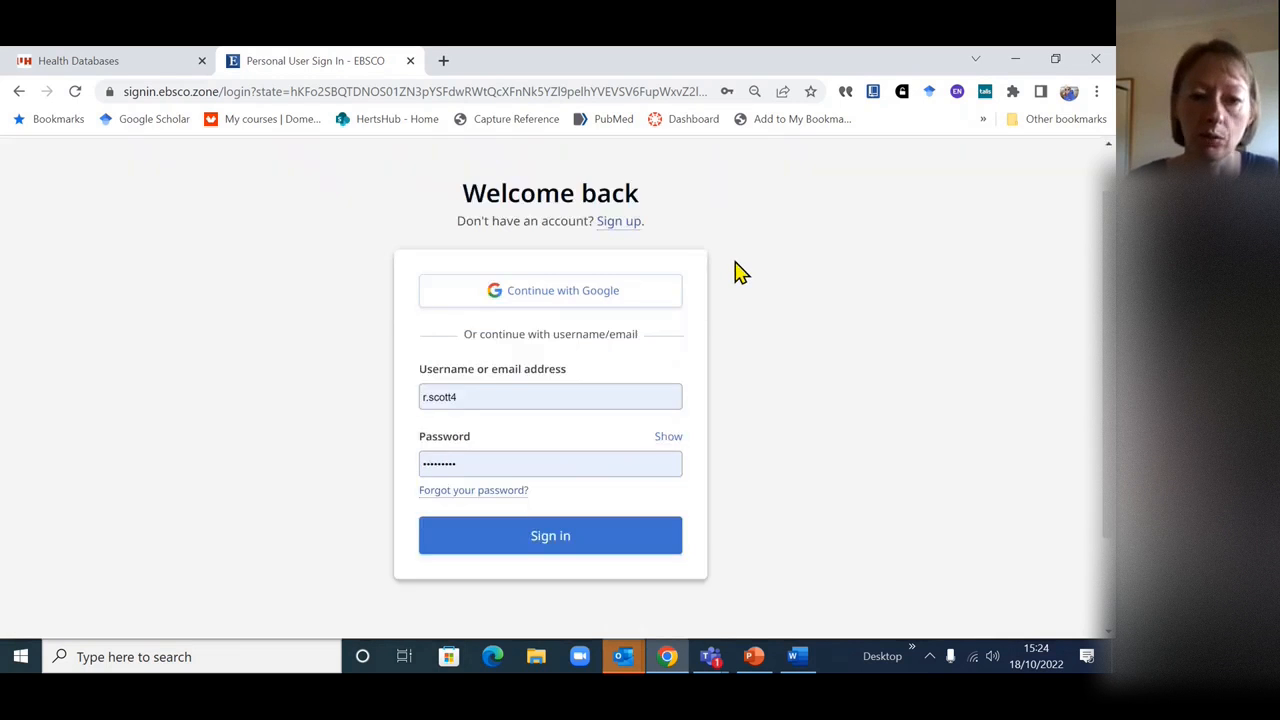
click(558, 512)
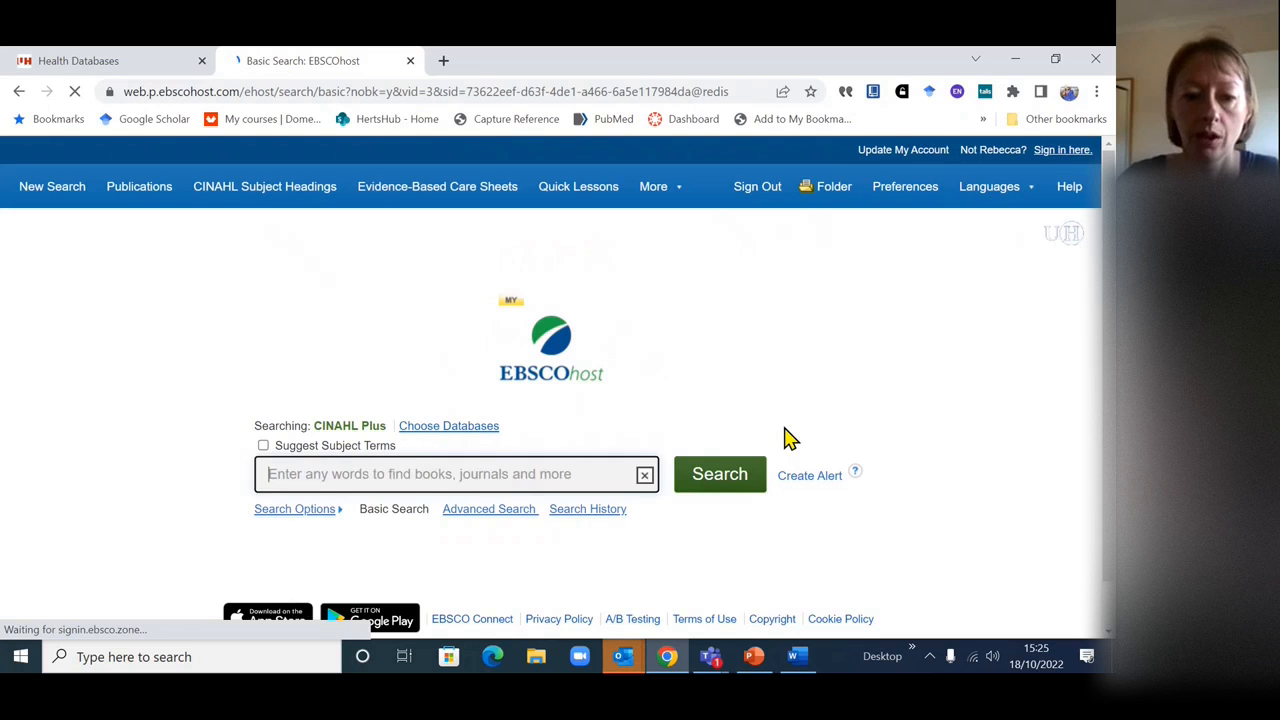
- Check the Teams meeting window and return to the EBSCOhost search page in Chrome
scroll(700, 395, down, 1)
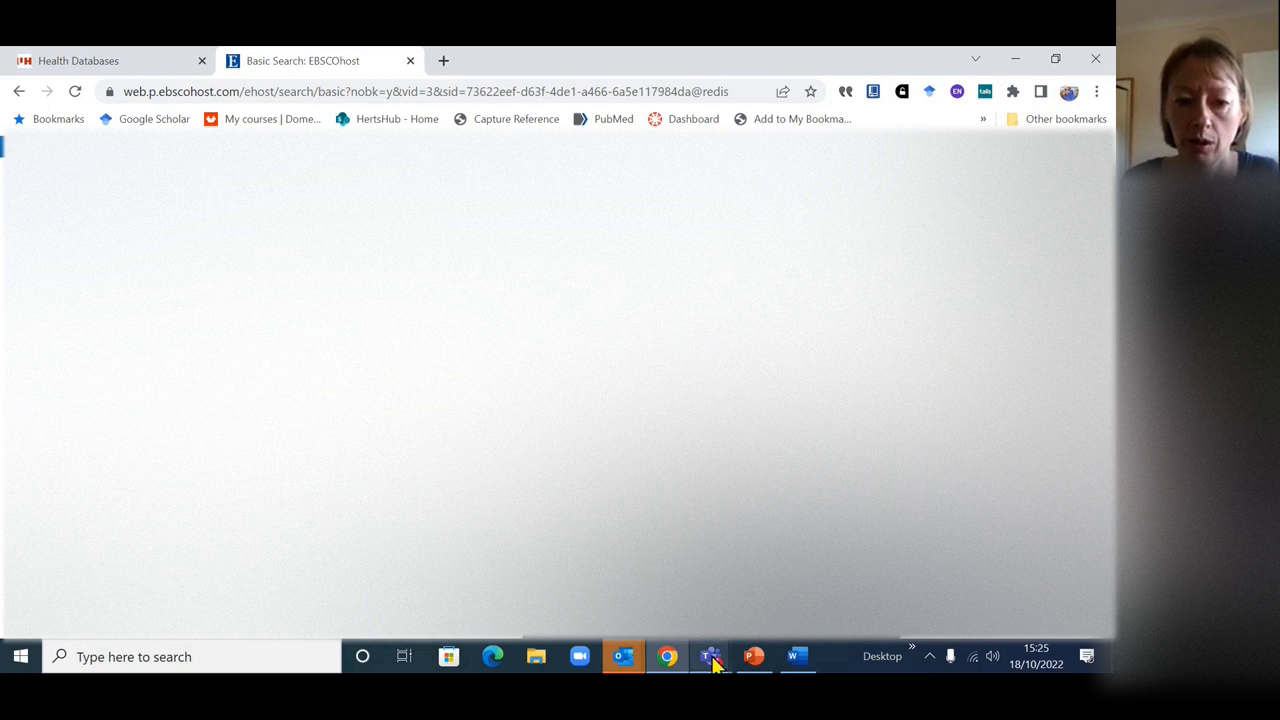
click(712, 659)
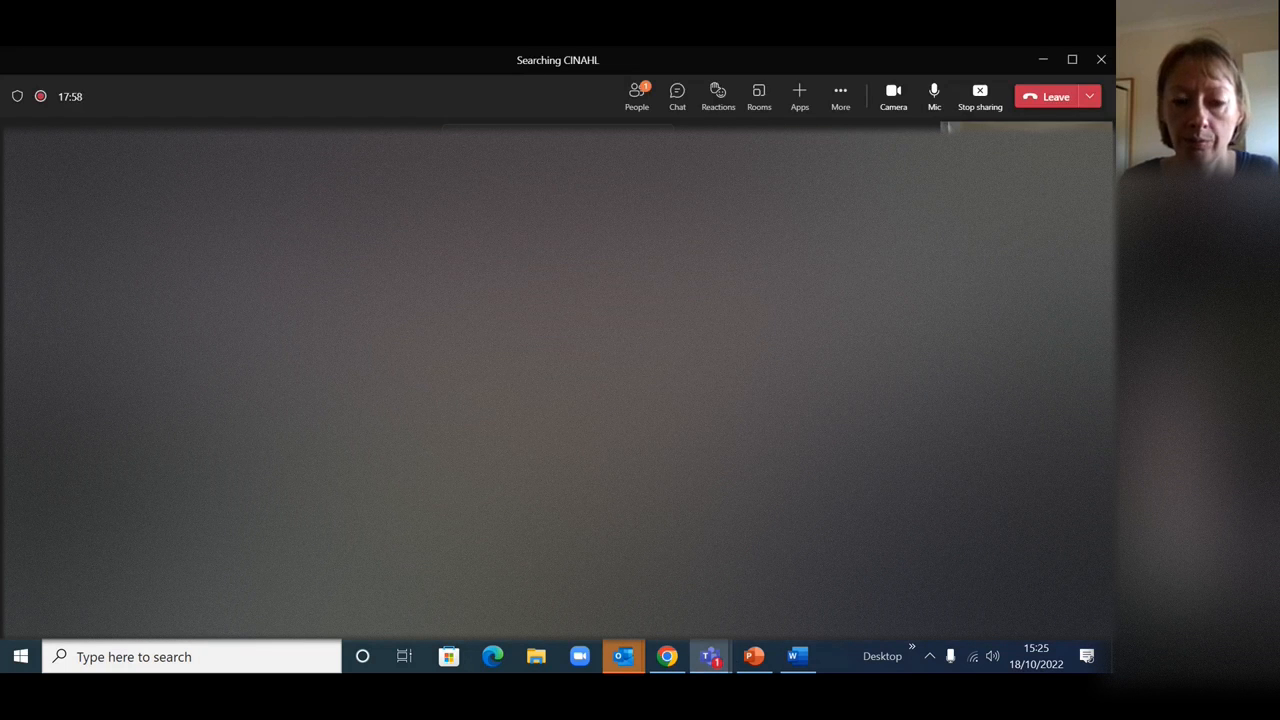
click(711, 660)
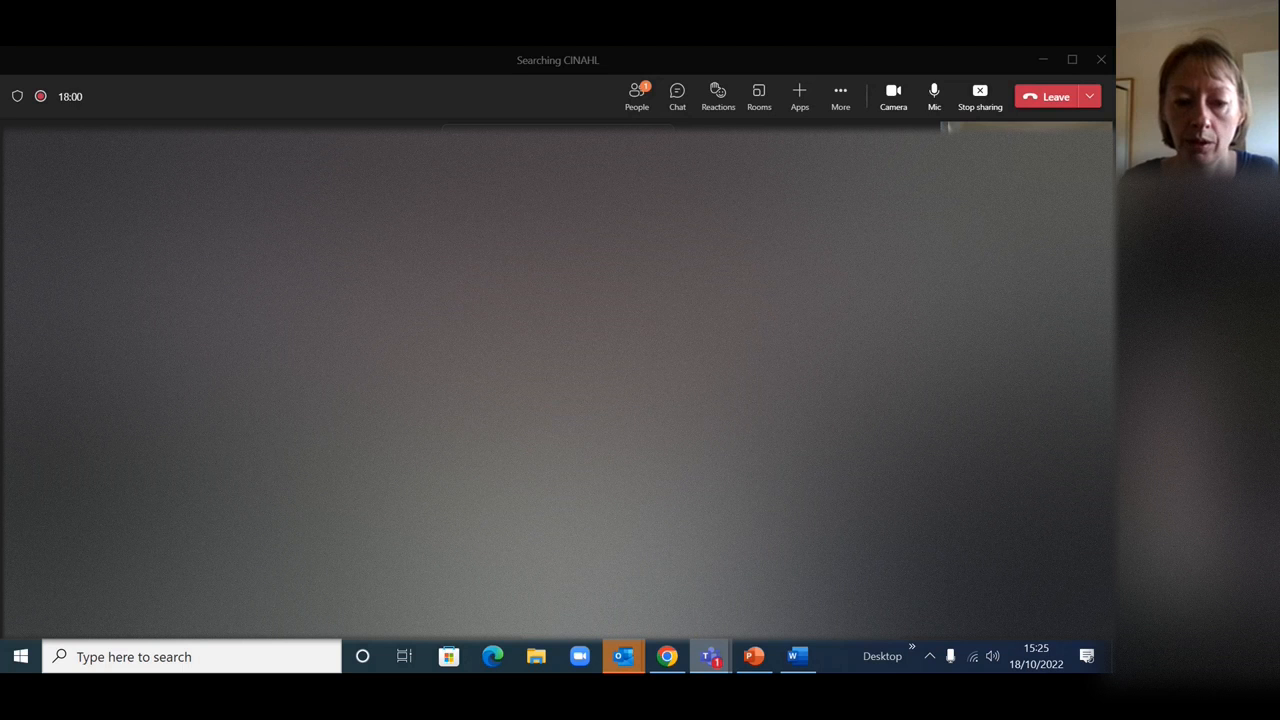
click(667, 657)
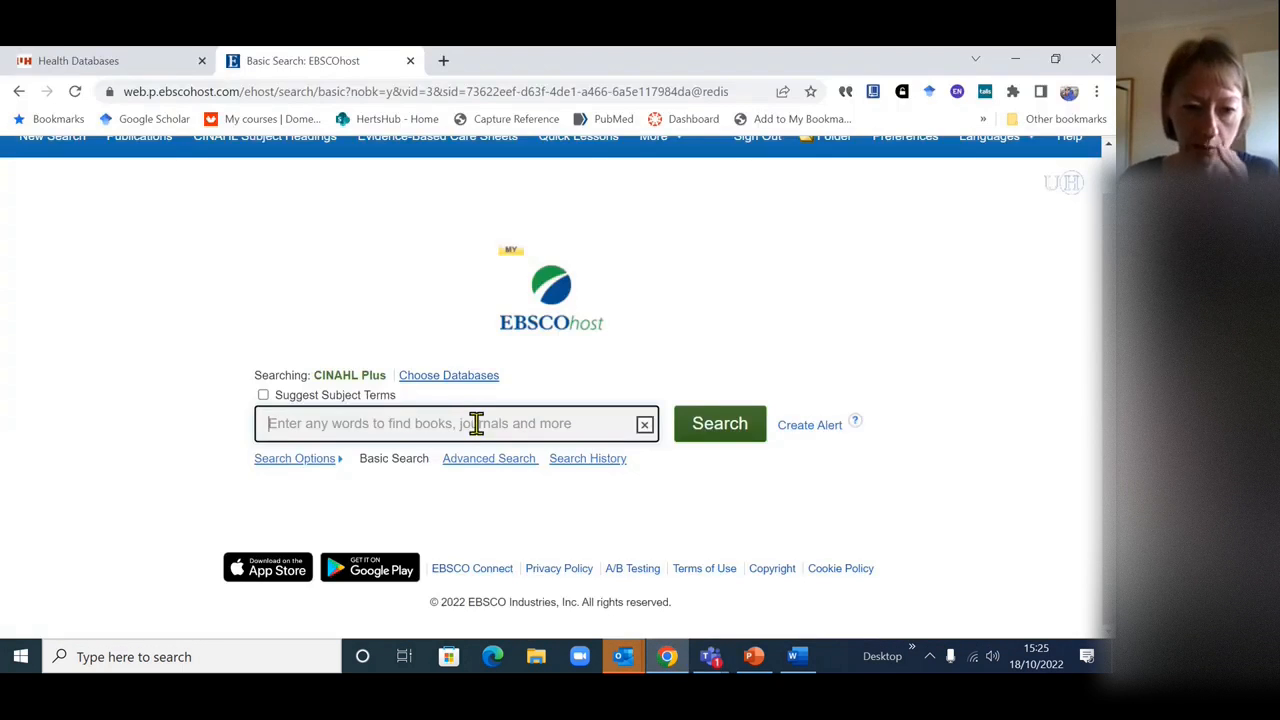
- Run a basic search in CINAHL Plus for "health literacy AND heart failure"
text(health )
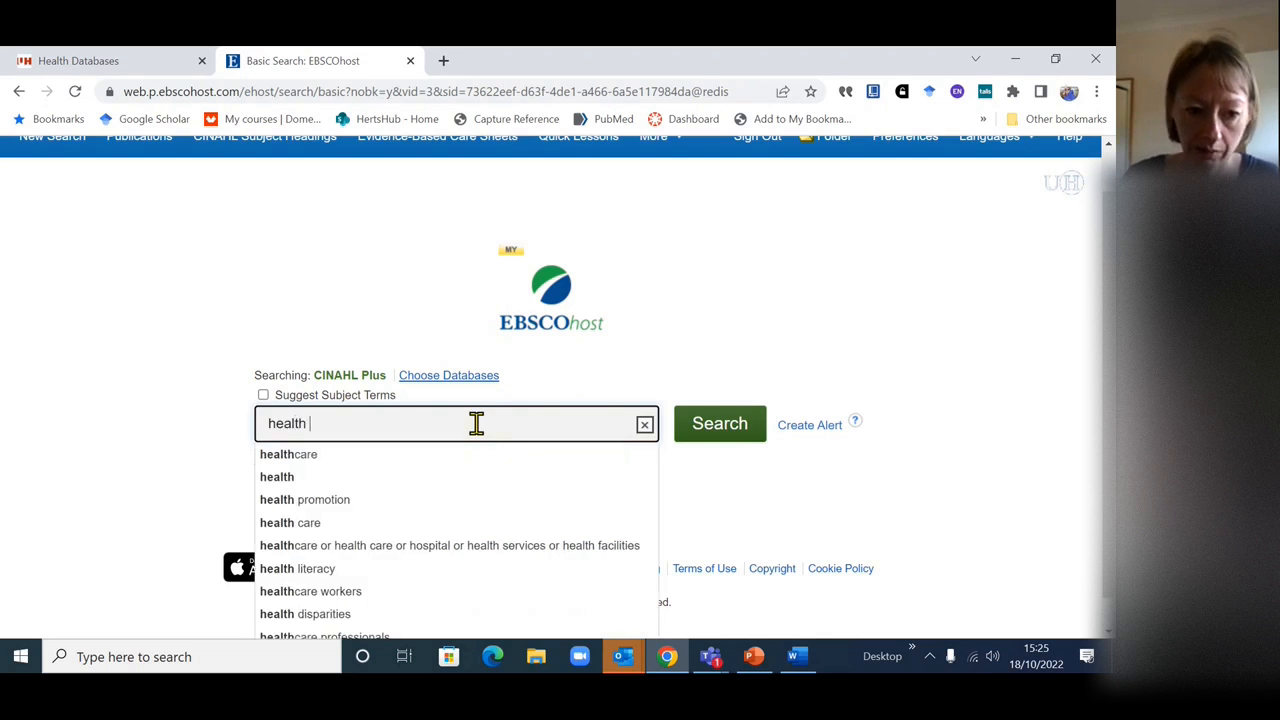
text(literacy)
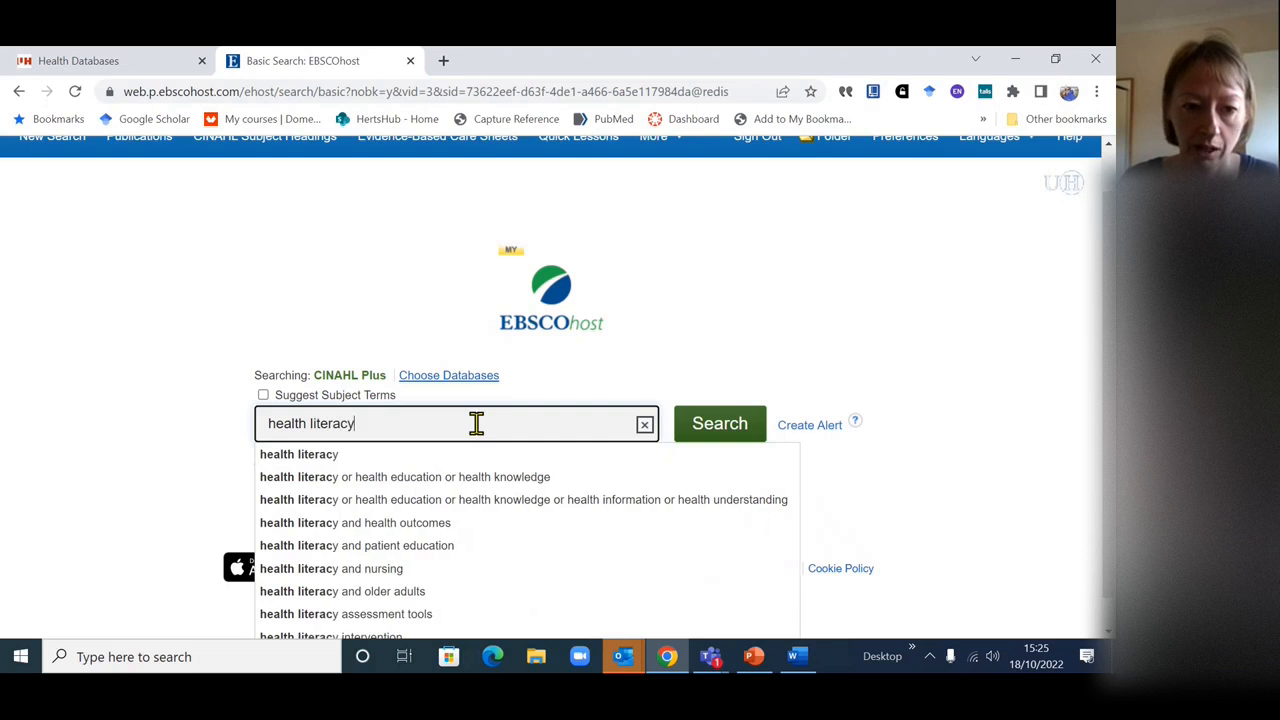
text( AND )
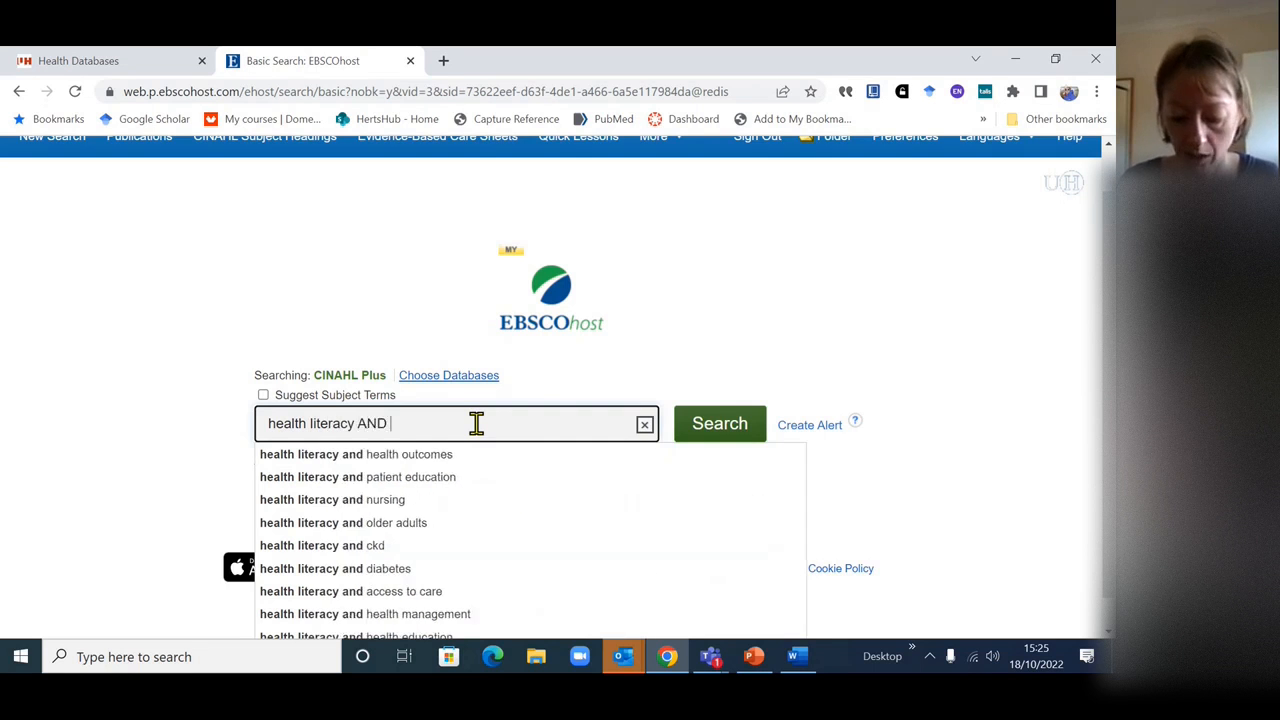
text(heart falure)
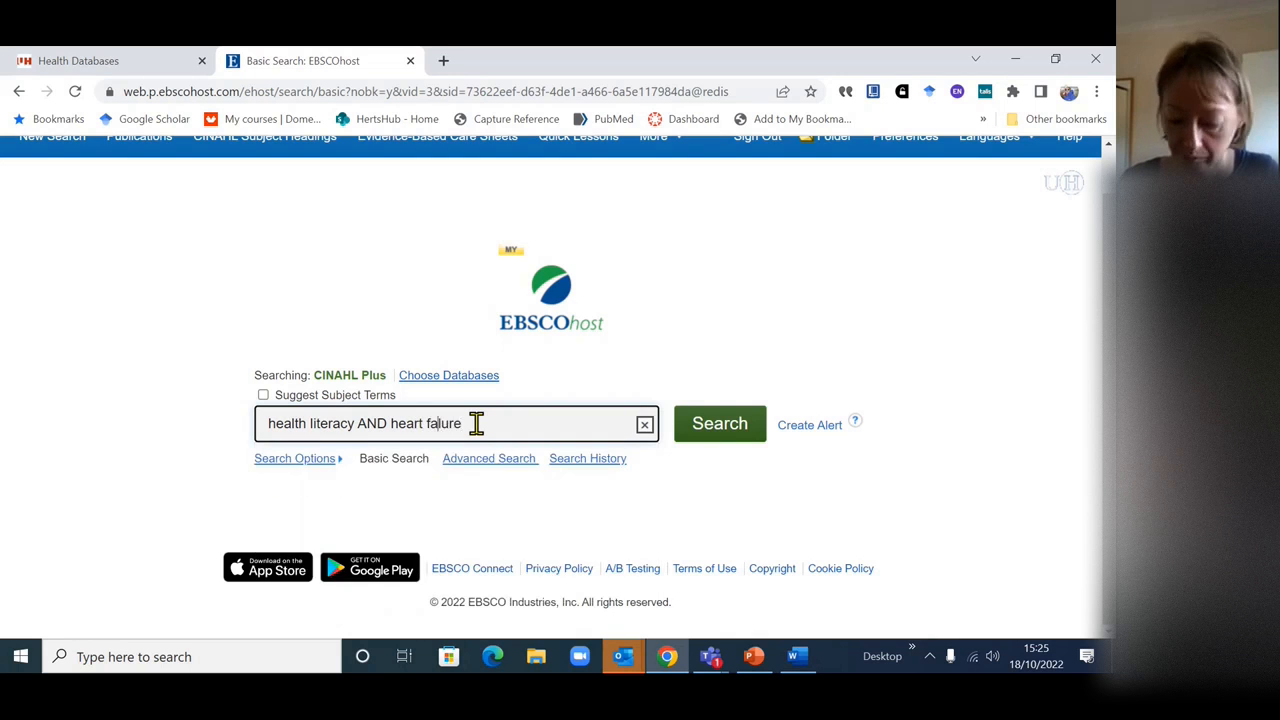
text(i)
click(705, 425)
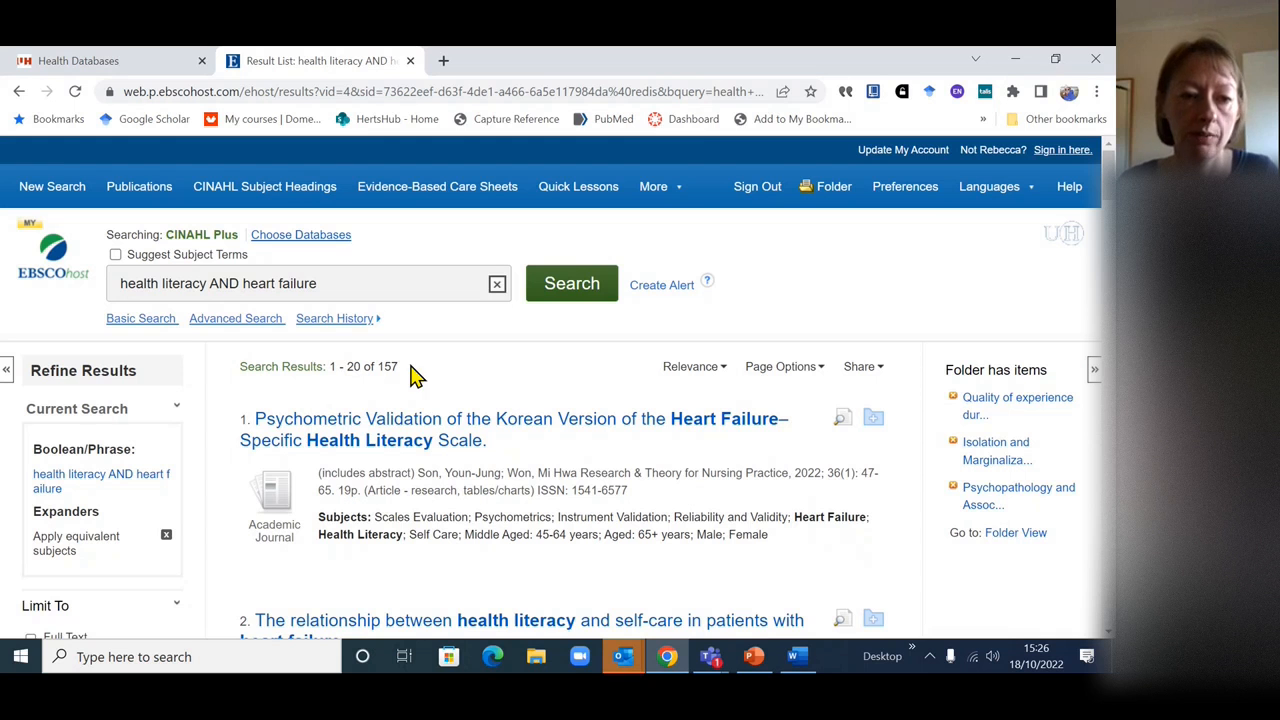
- Switch to Advanced Search and clear the carried-over query from the first search row
click(243, 319)
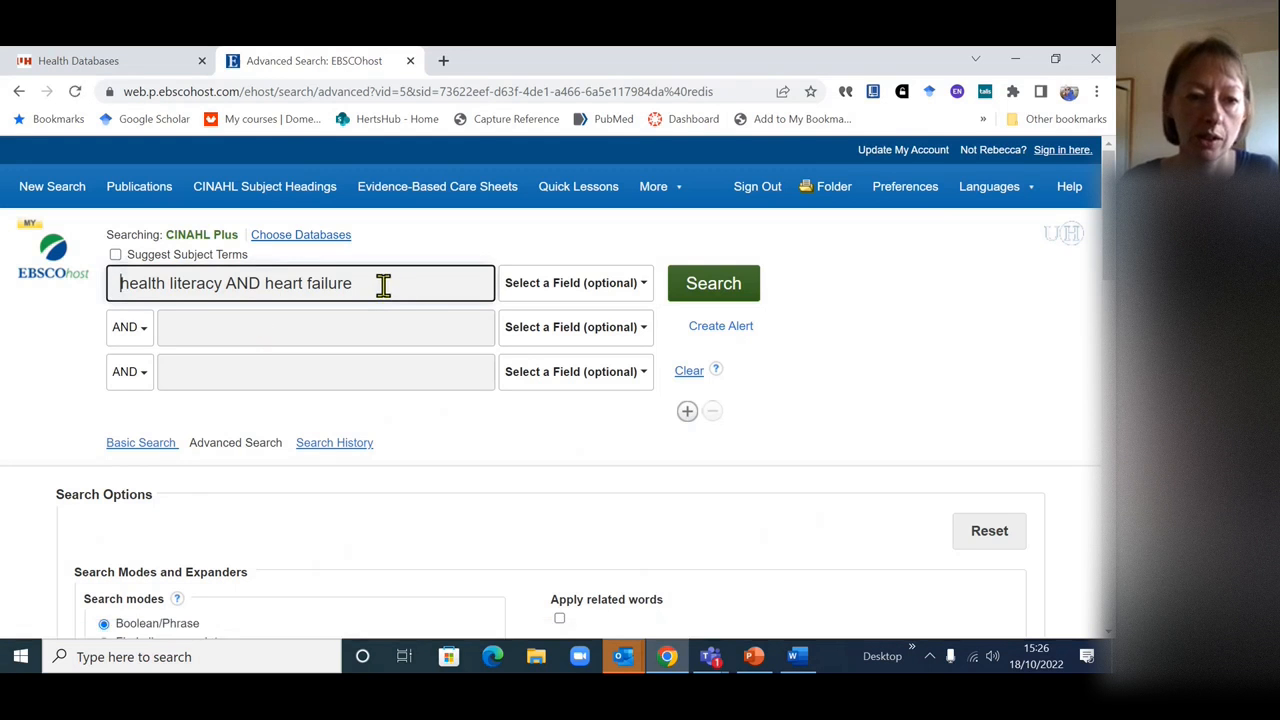
drag(383, 285, 125, 287)
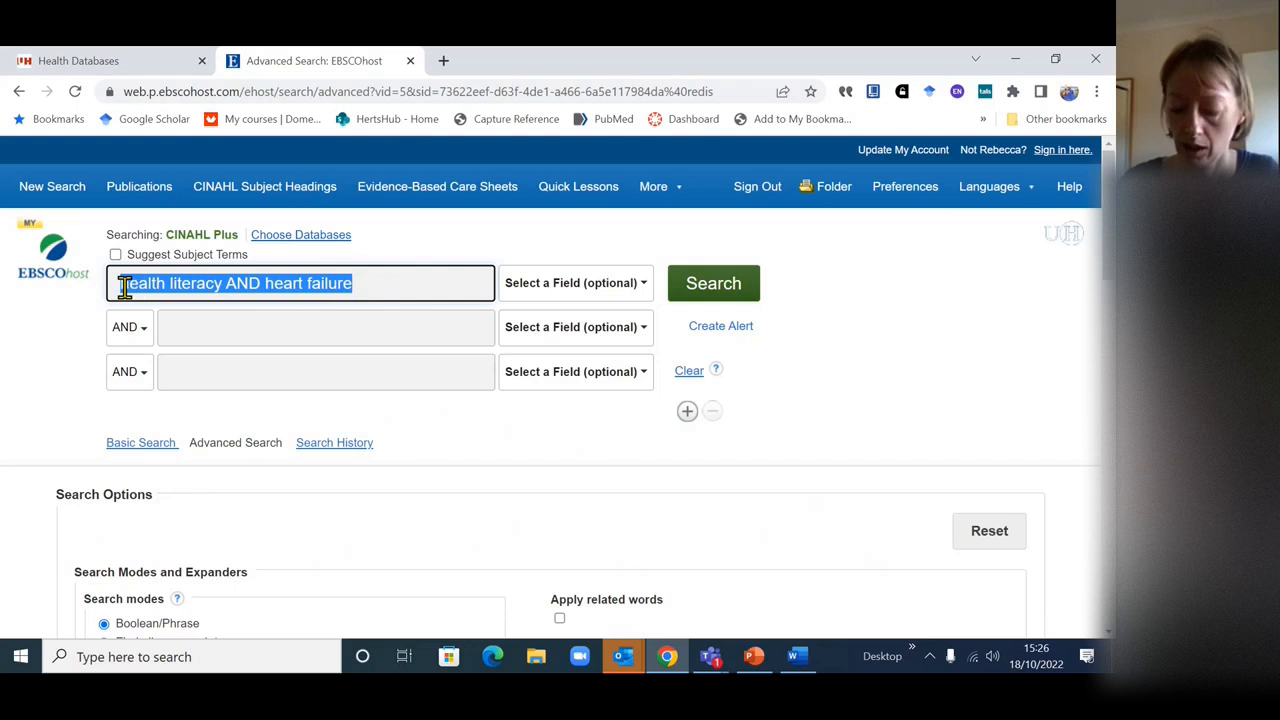
key(BackSpace)
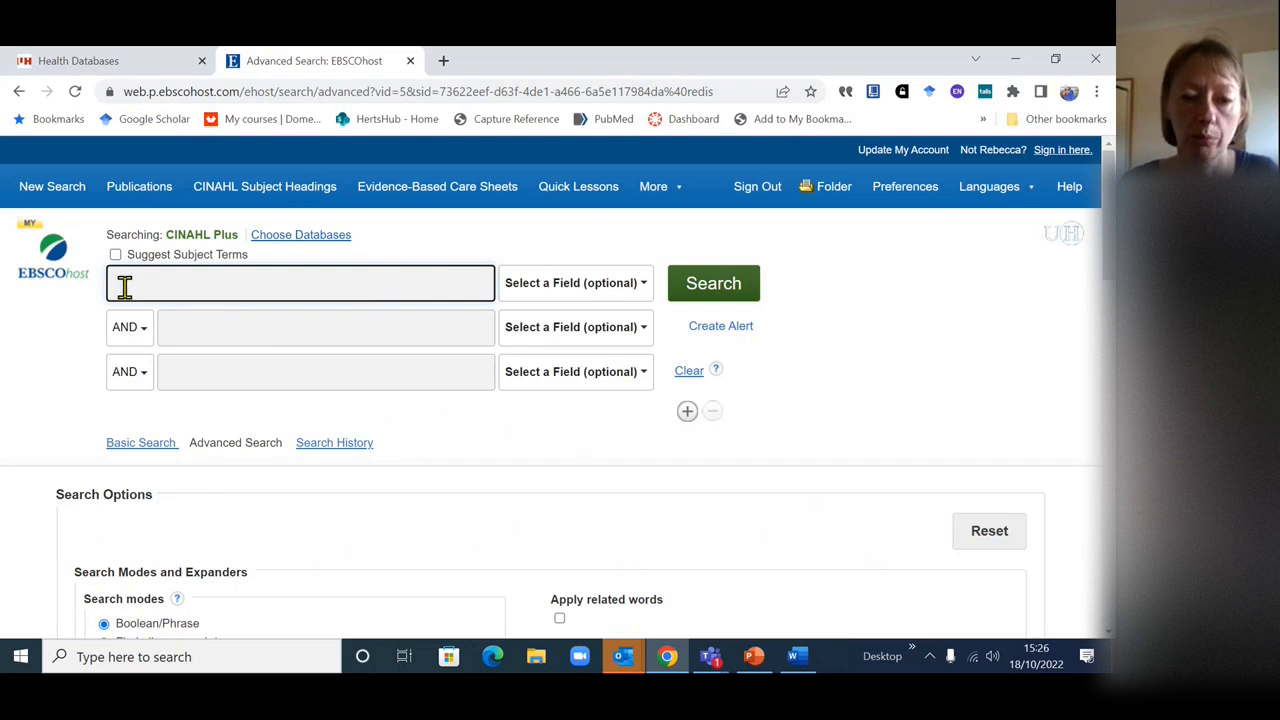
- View the available search field options for the first row and leave the field unselected
click(585, 290)
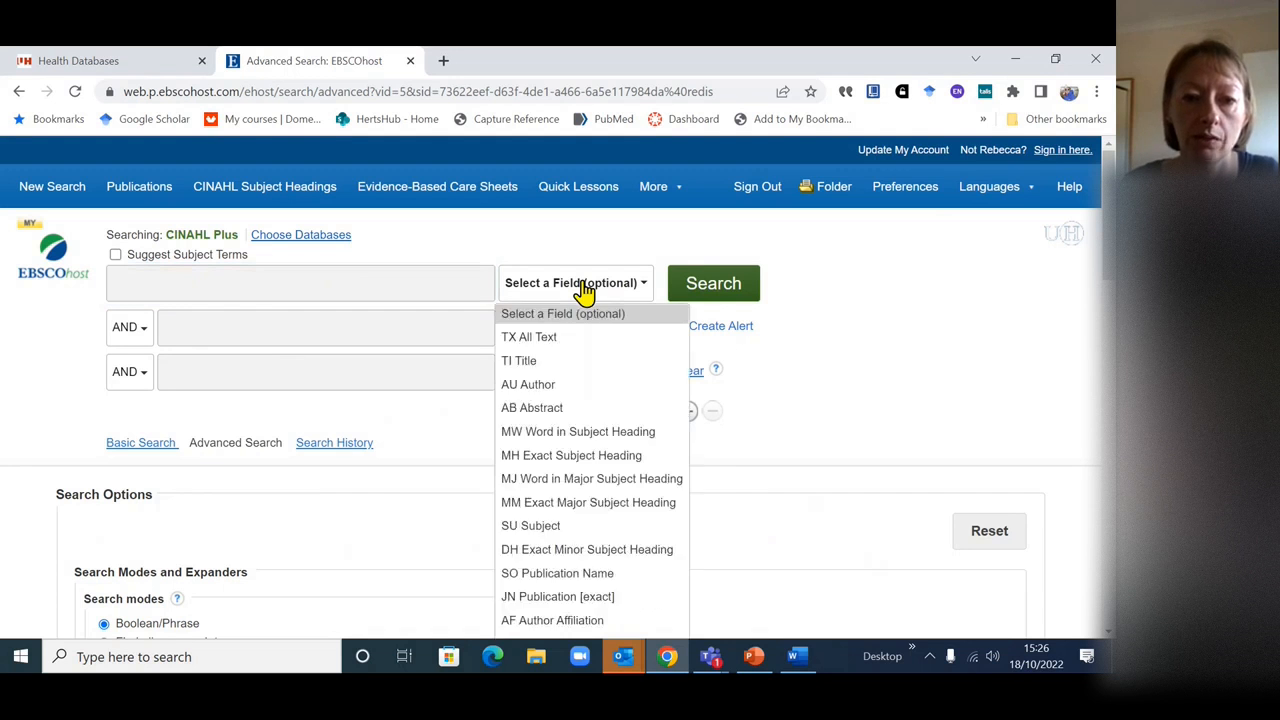
click(580, 289)
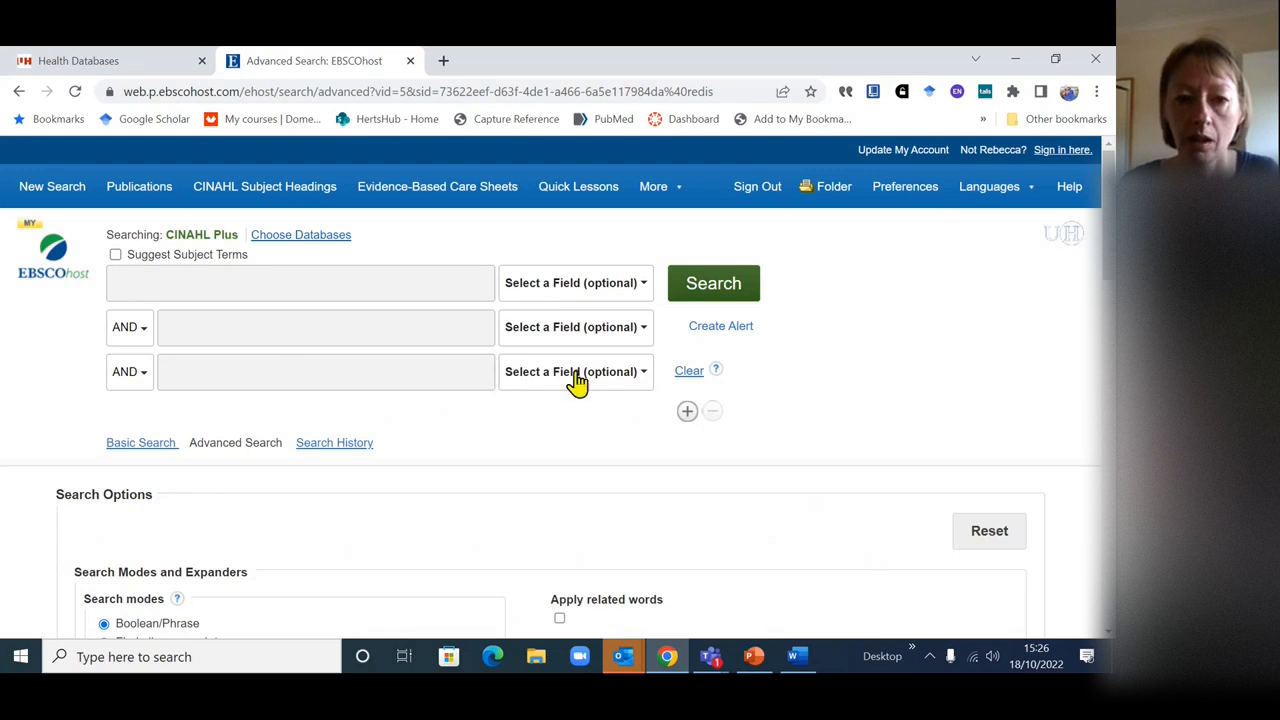
- Switch to the Word document with the CINAHL example search and enlarge its view to 120%
click(810, 665)
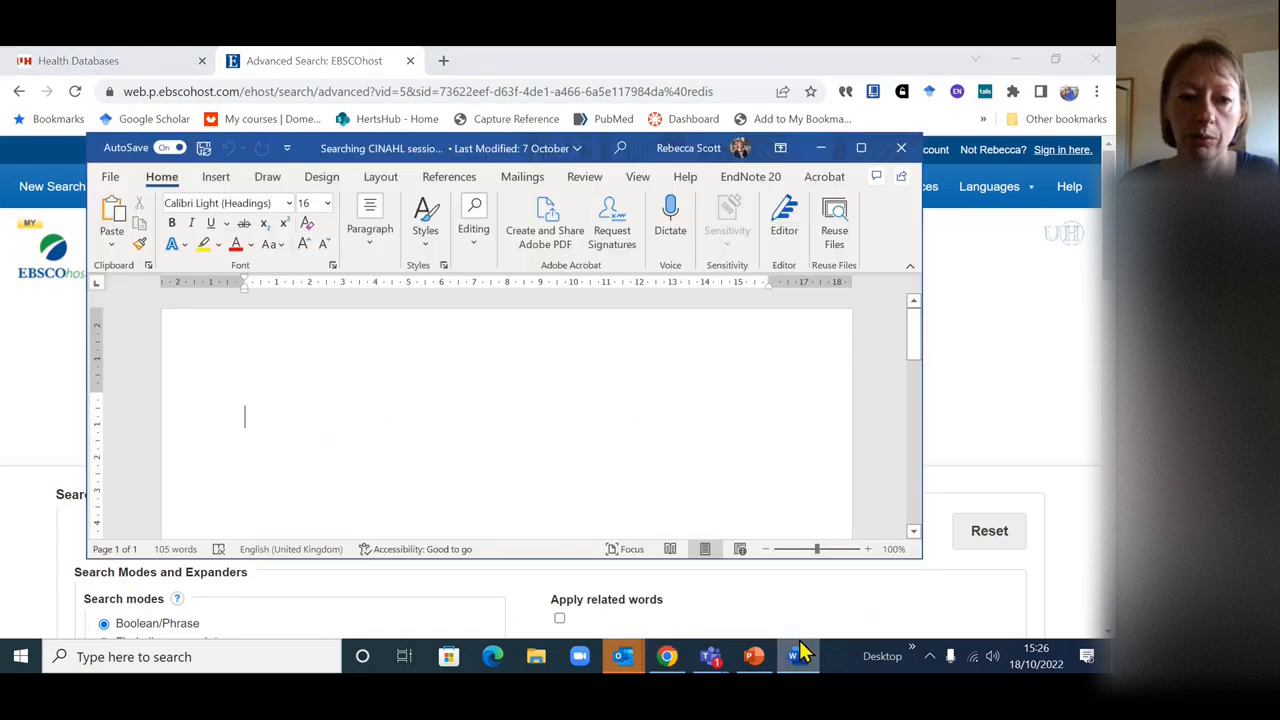
scroll(731, 447, down, 2)
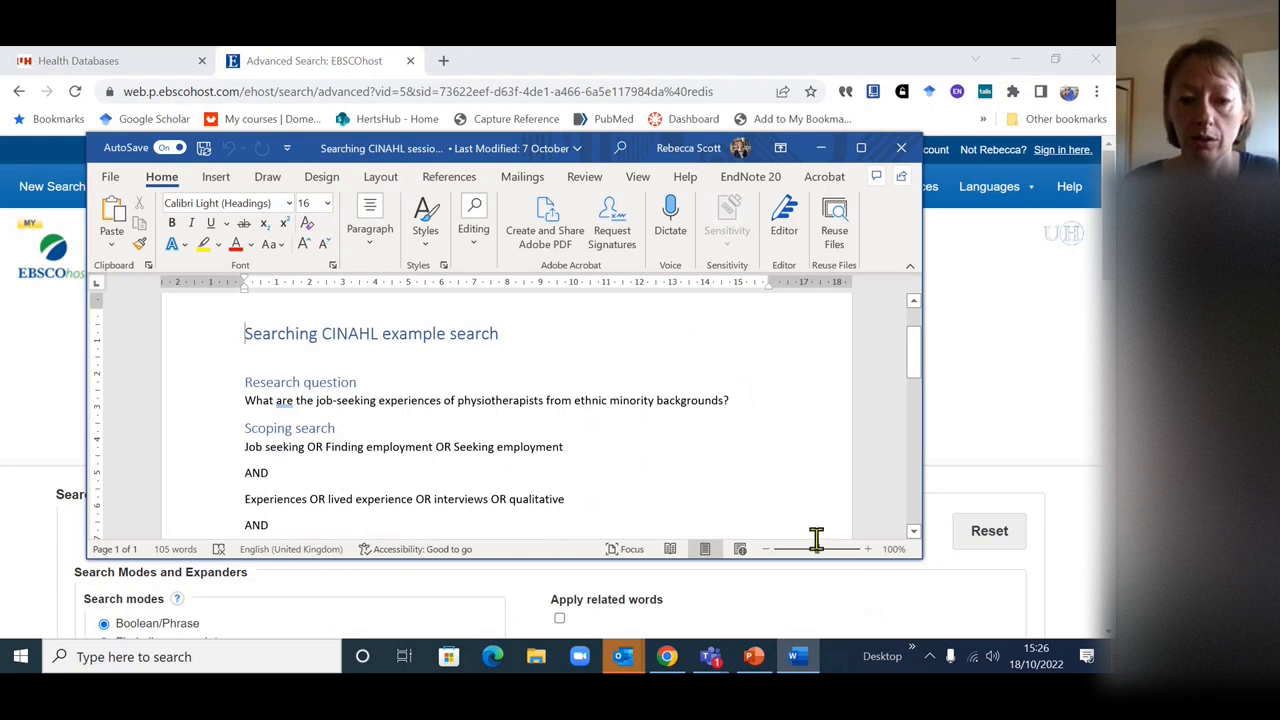
click(868, 549)
click(880, 549)
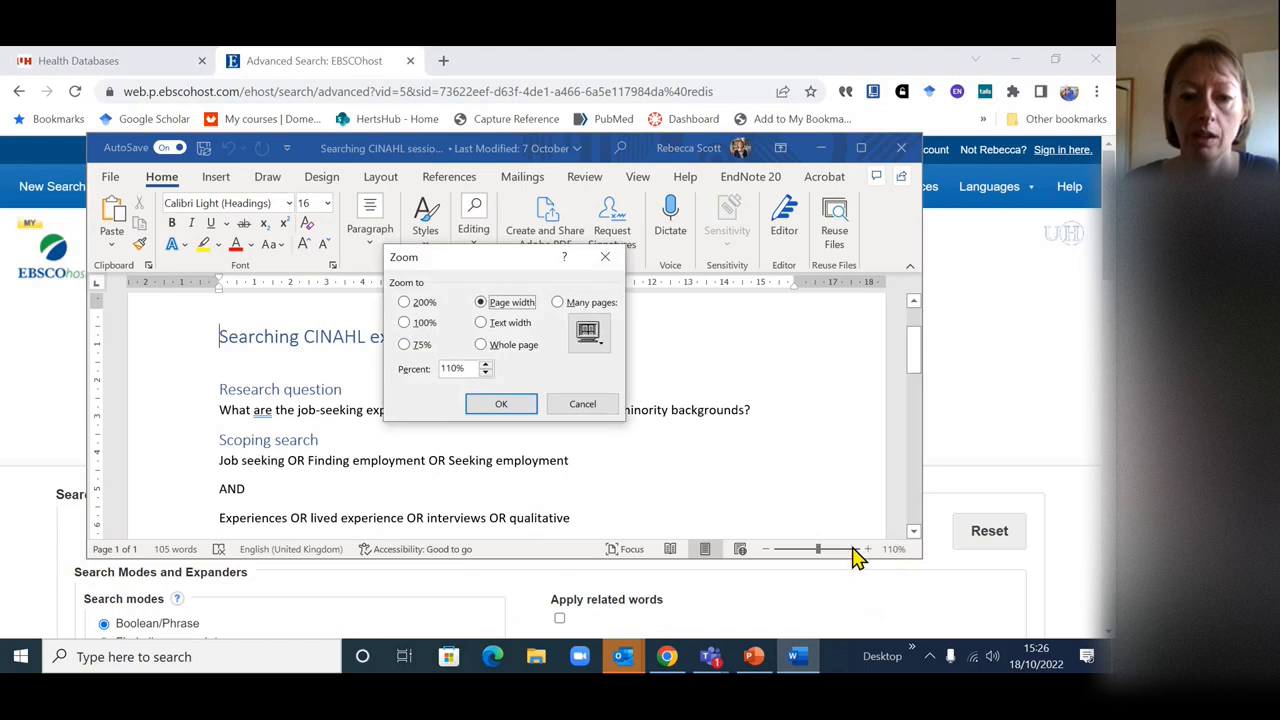
click(604, 257)
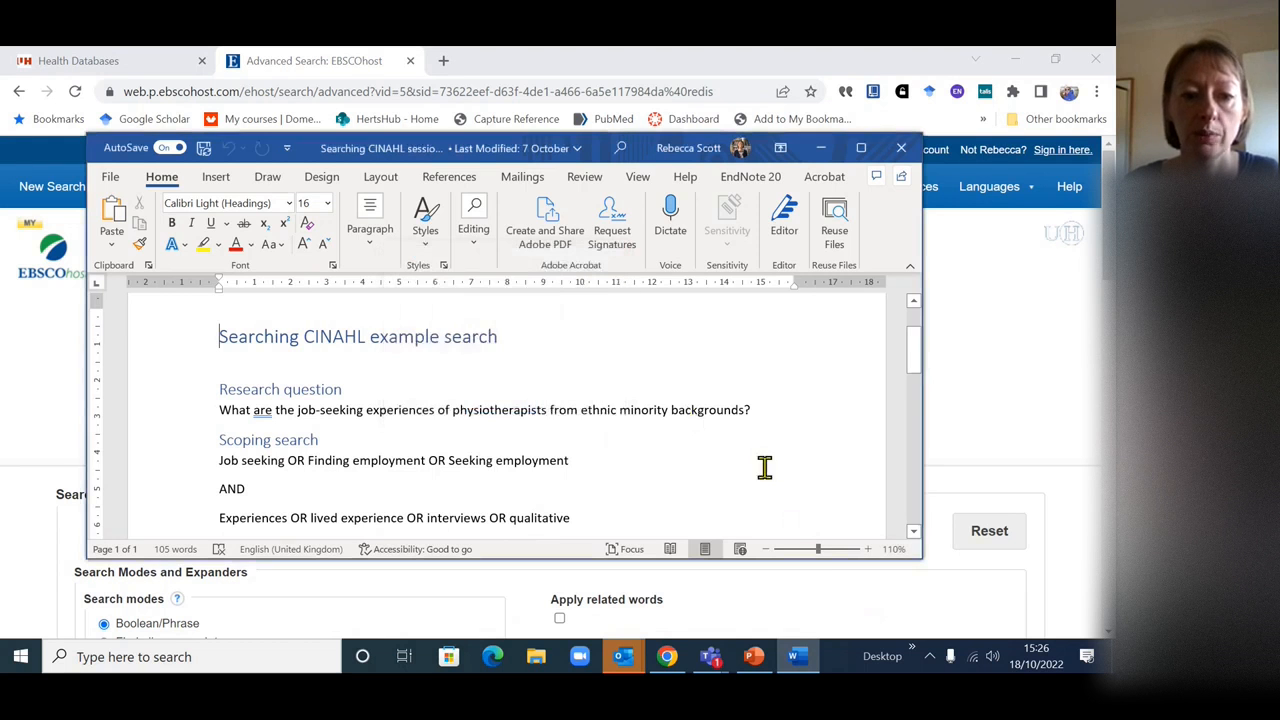
click(867, 550)
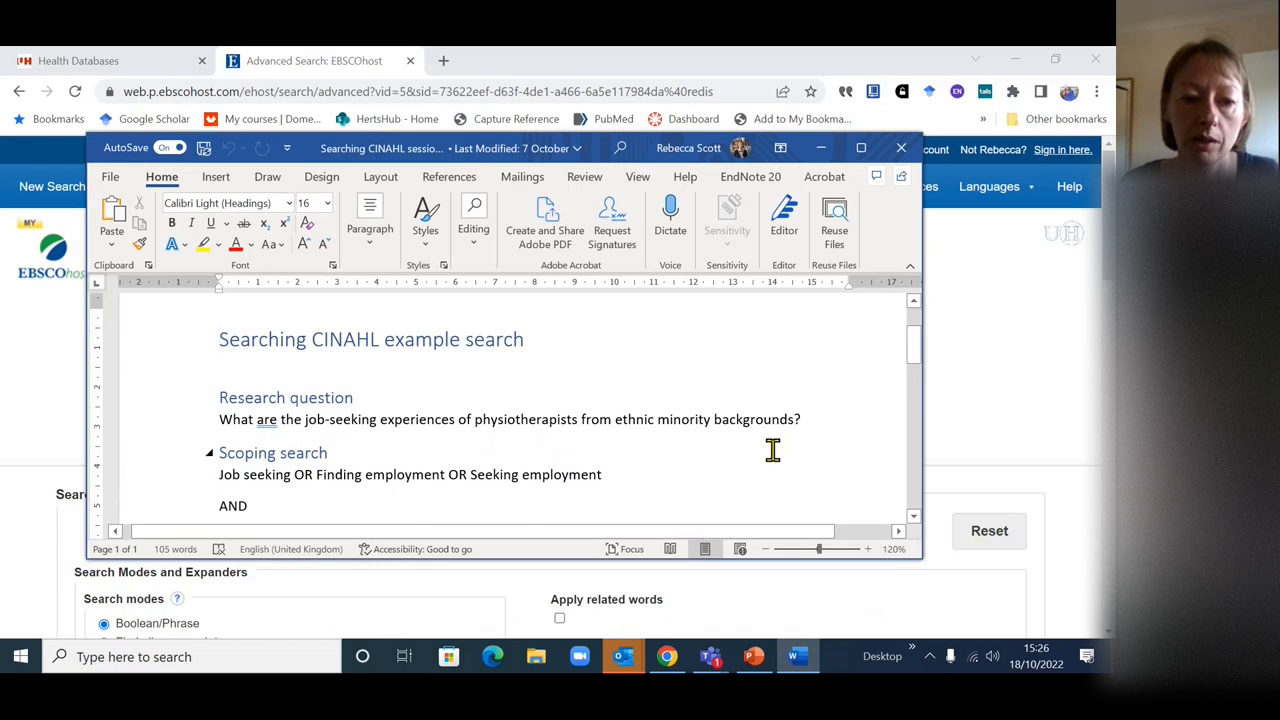
- Copy the scoping search line "Job seeking OR Finding employment OR Seeking employment" from the document
scroll(772, 450, down, 5)
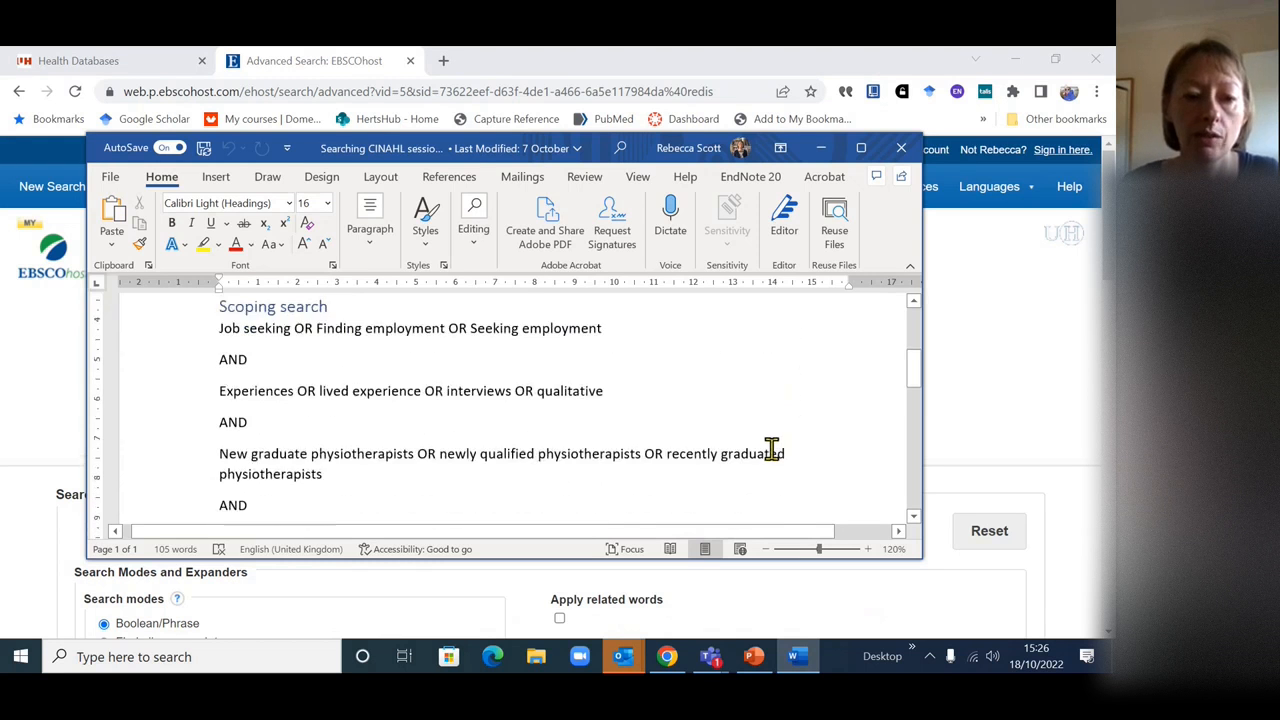
scroll(771, 449, up, 2)
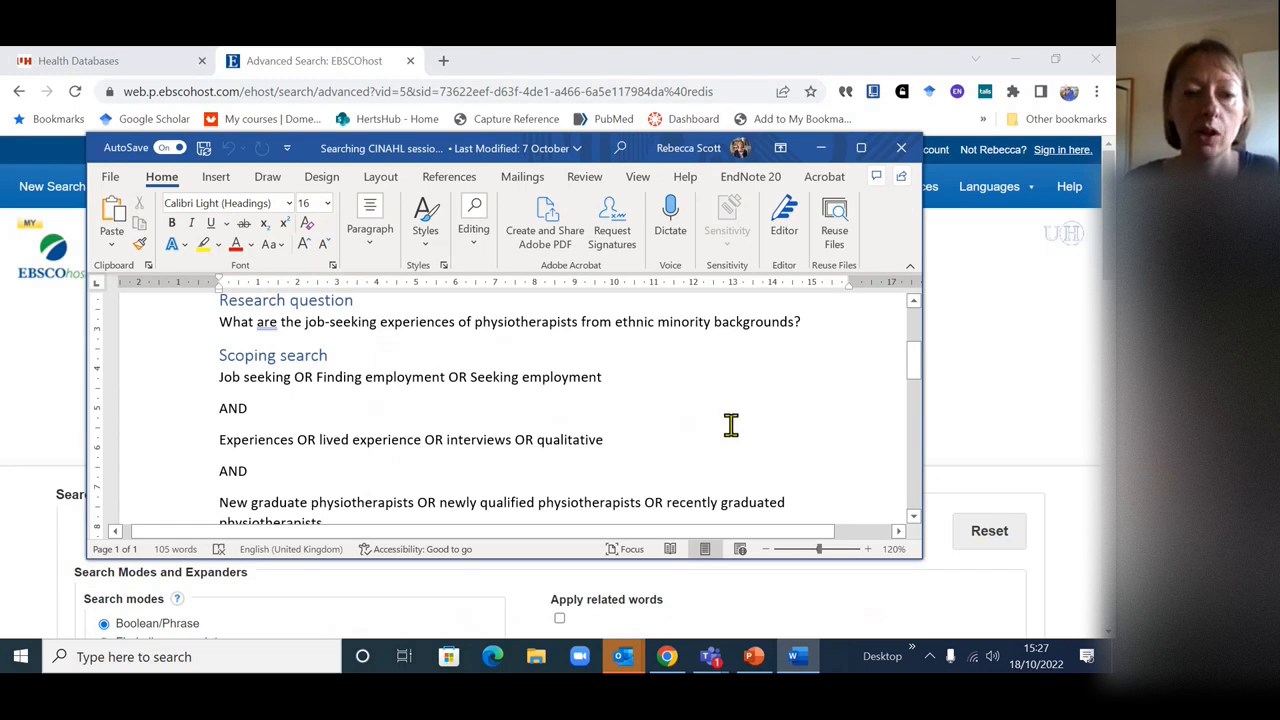
click(630, 376)
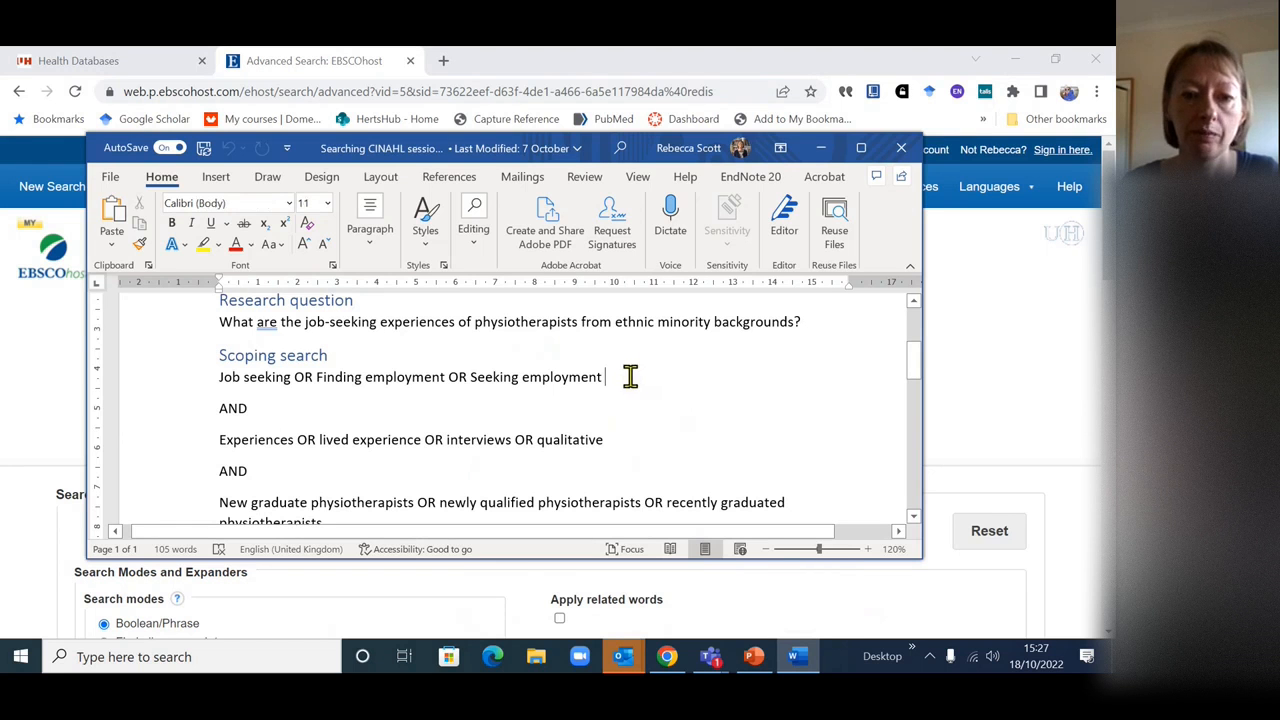
drag(628, 376, 214, 388)
key(ctrl+c)
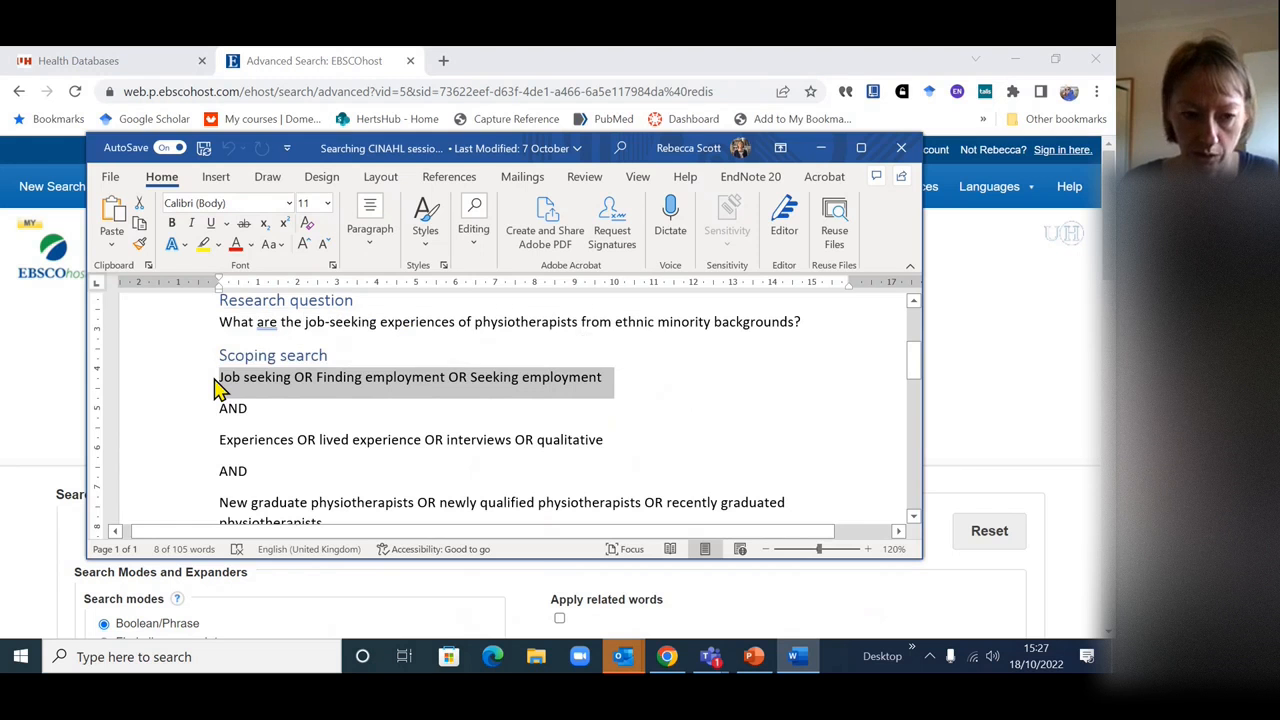
- Switch back to CINAHL Plus and paste the copied job-seeking terms into the first and second search rows
click(1025, 383)
click(372, 286)
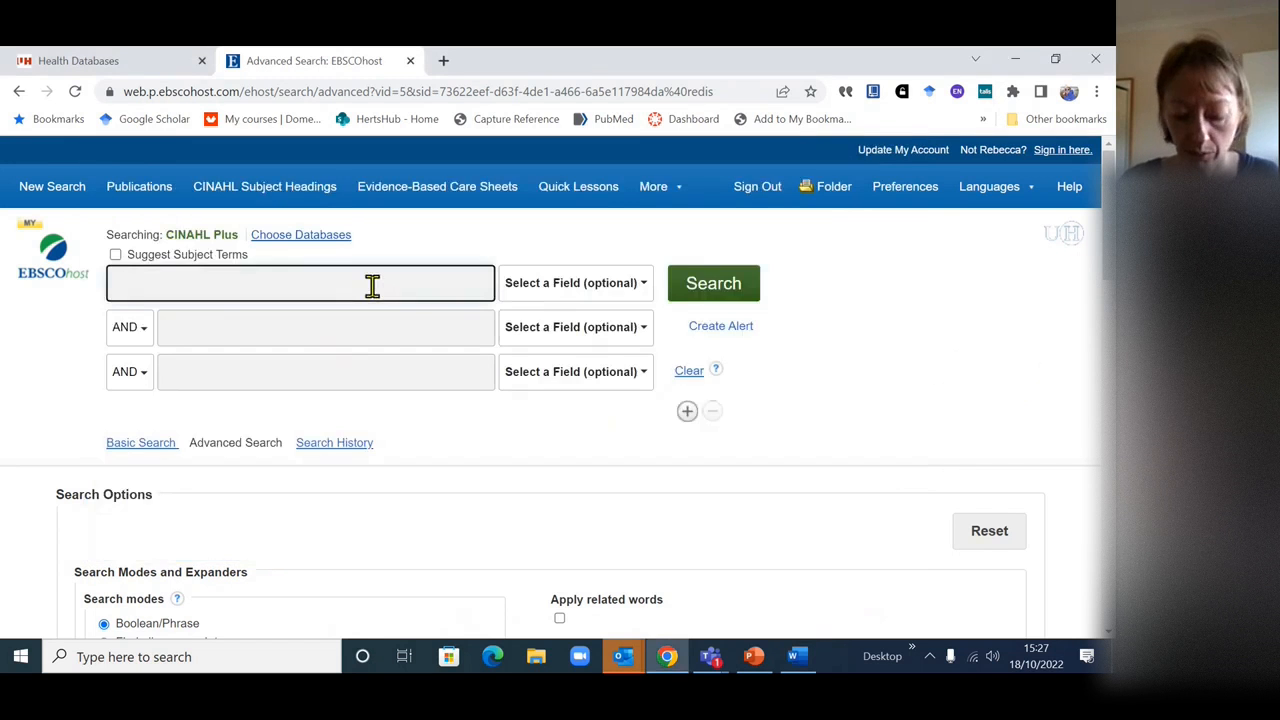
key(ctrl+v)
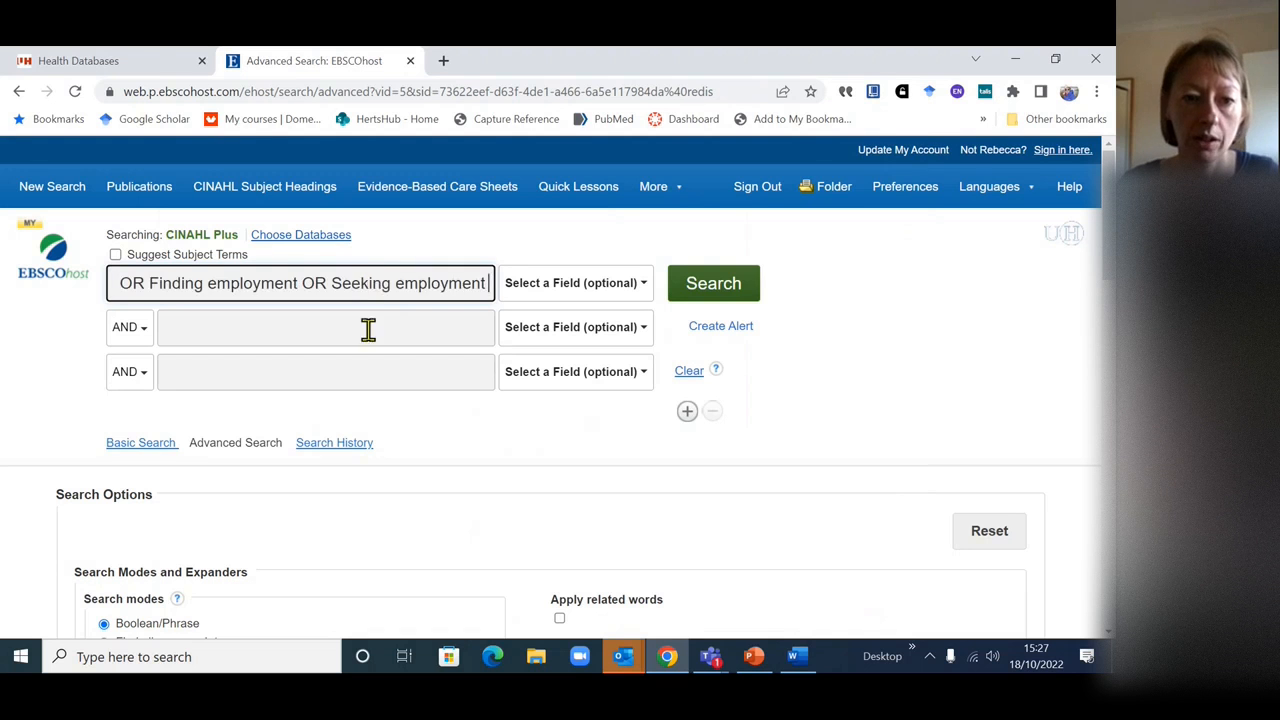
click(368, 330)
key(ctrl+v)
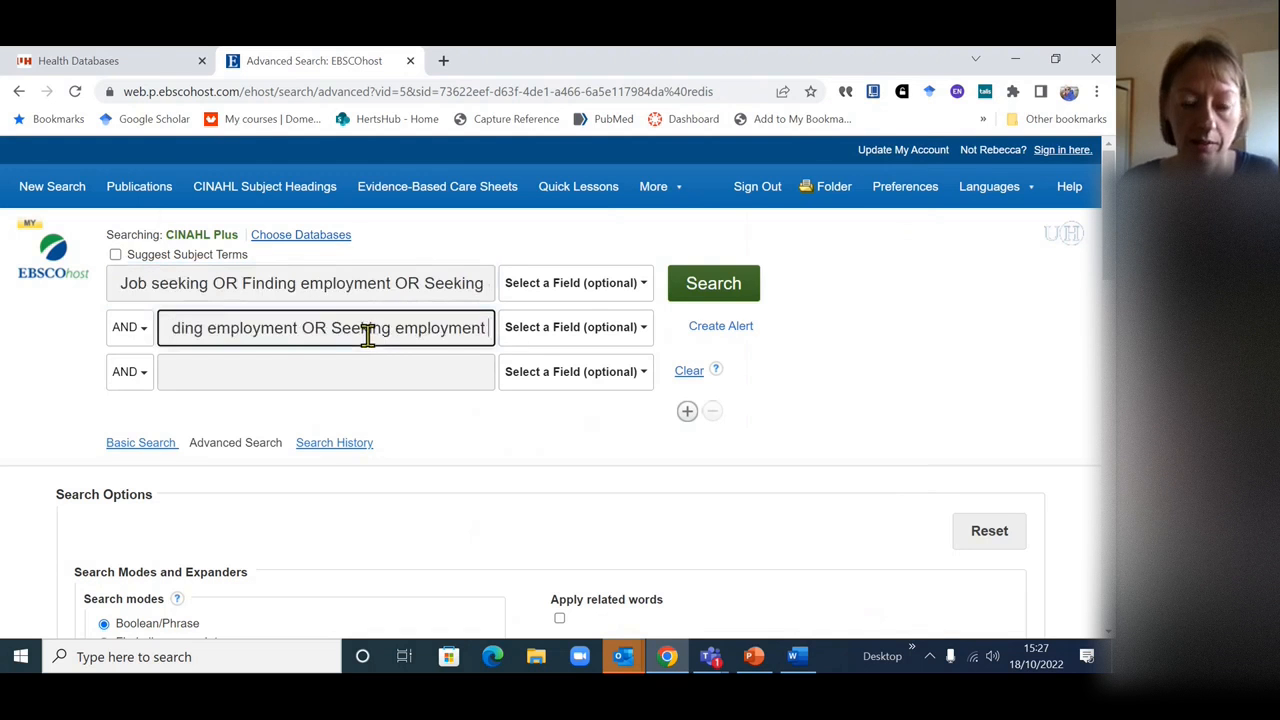
- Set the search field of the first row to TI Title and of the second row to AB Abstract
click(578, 286)
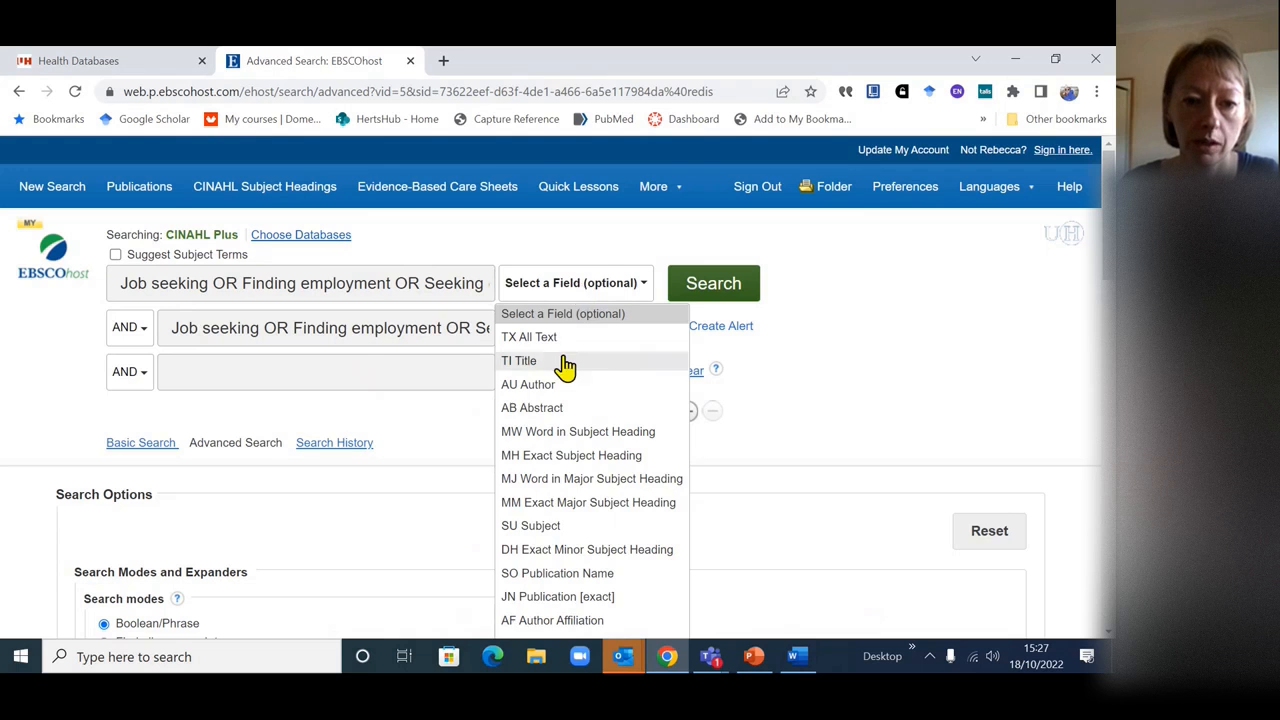
click(566, 362)
click(572, 334)
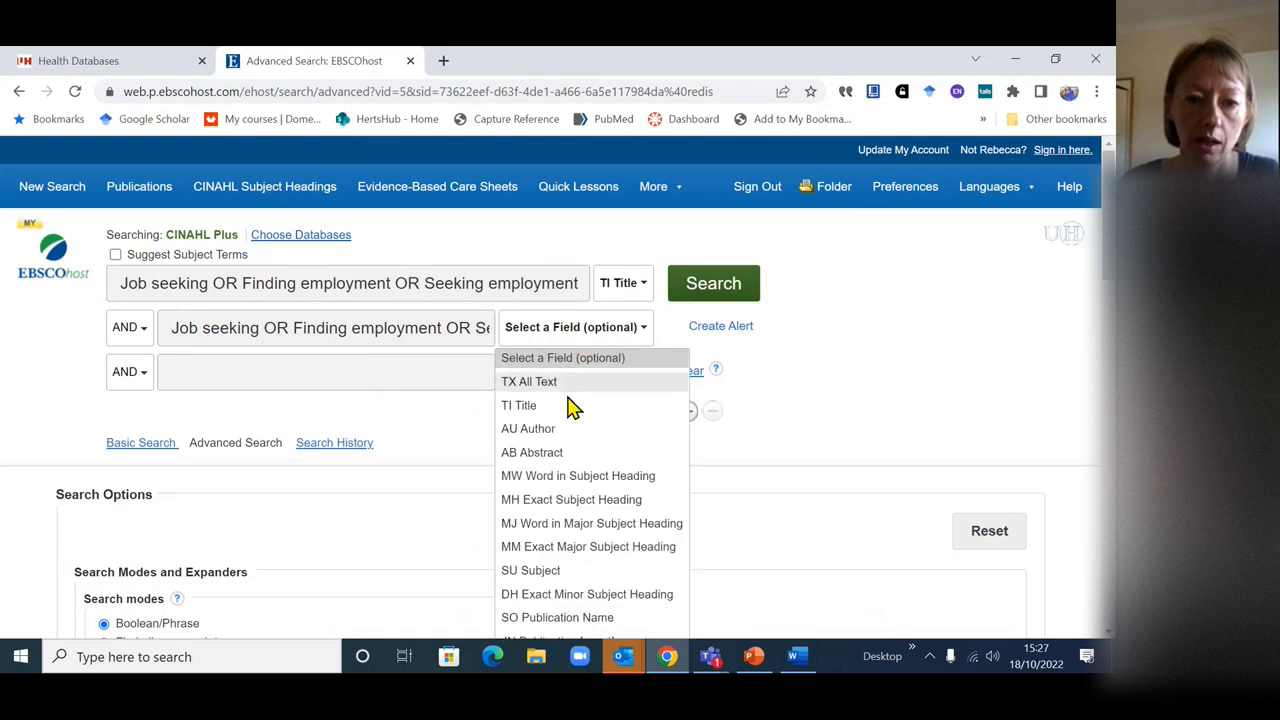
click(556, 453)
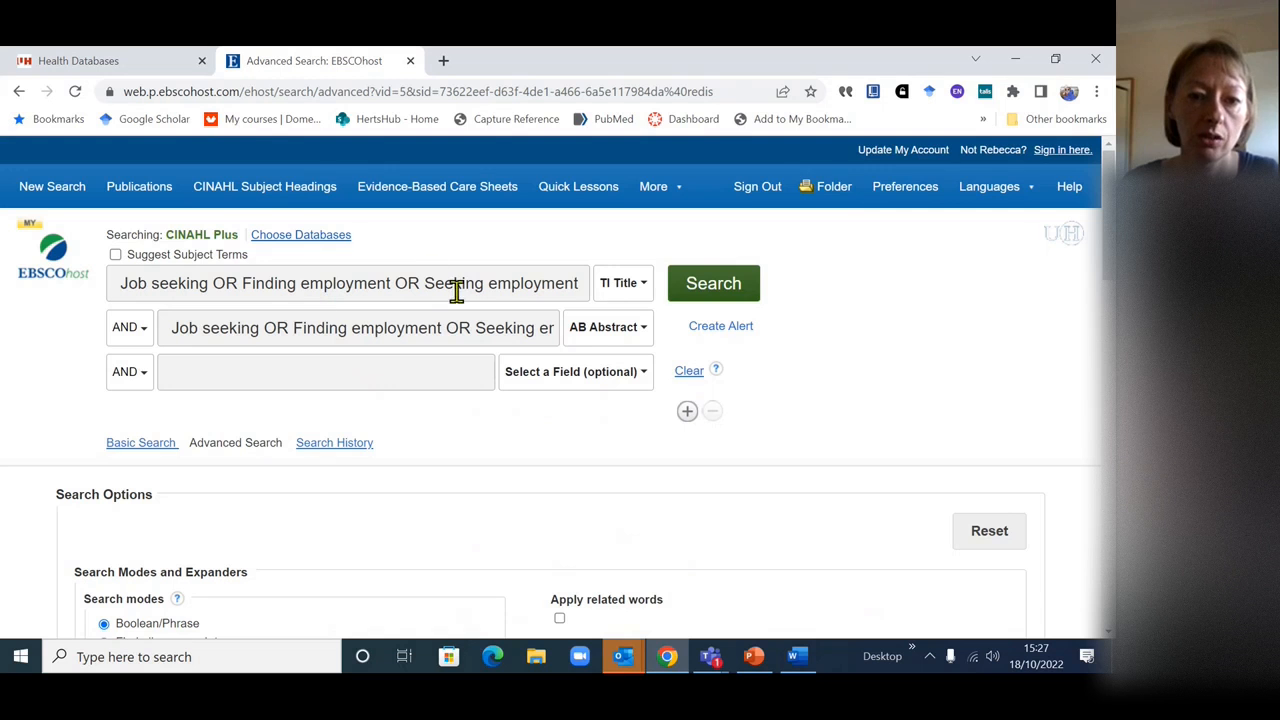
- Combine the second row with the first using OR, run the search and check its entry in the search history
click(114, 336)
click(128, 381)
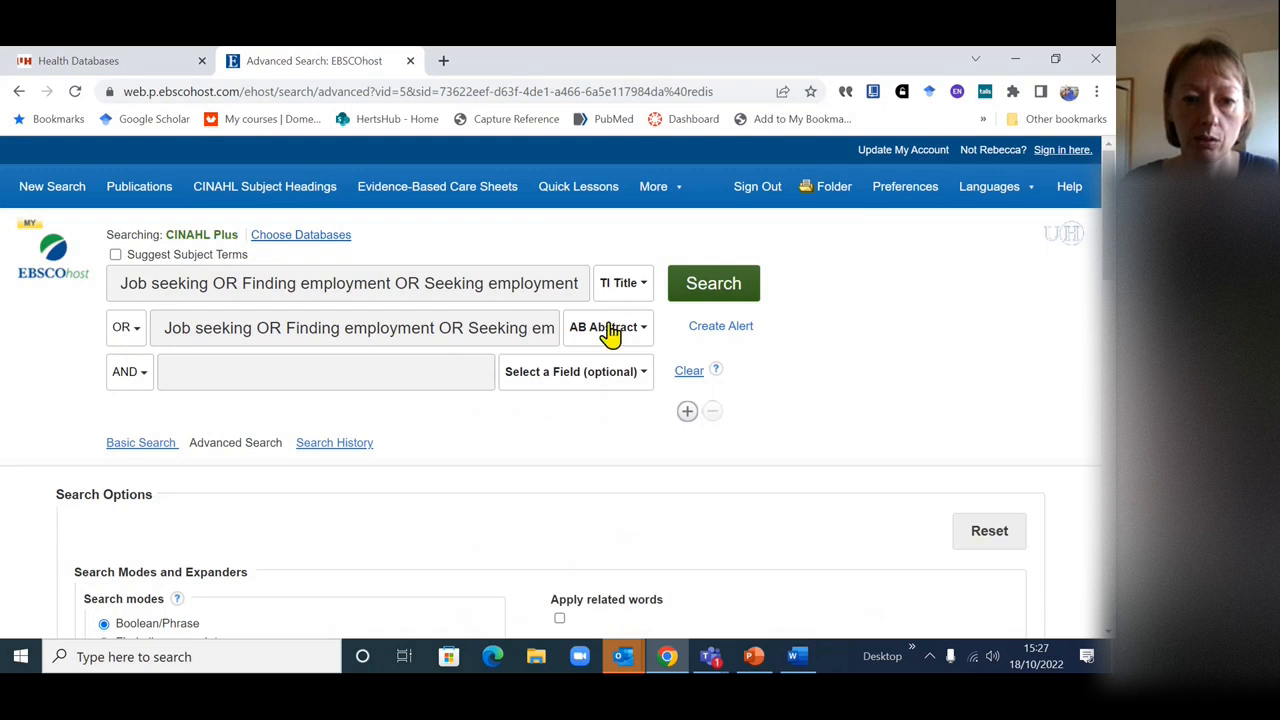
click(703, 297)
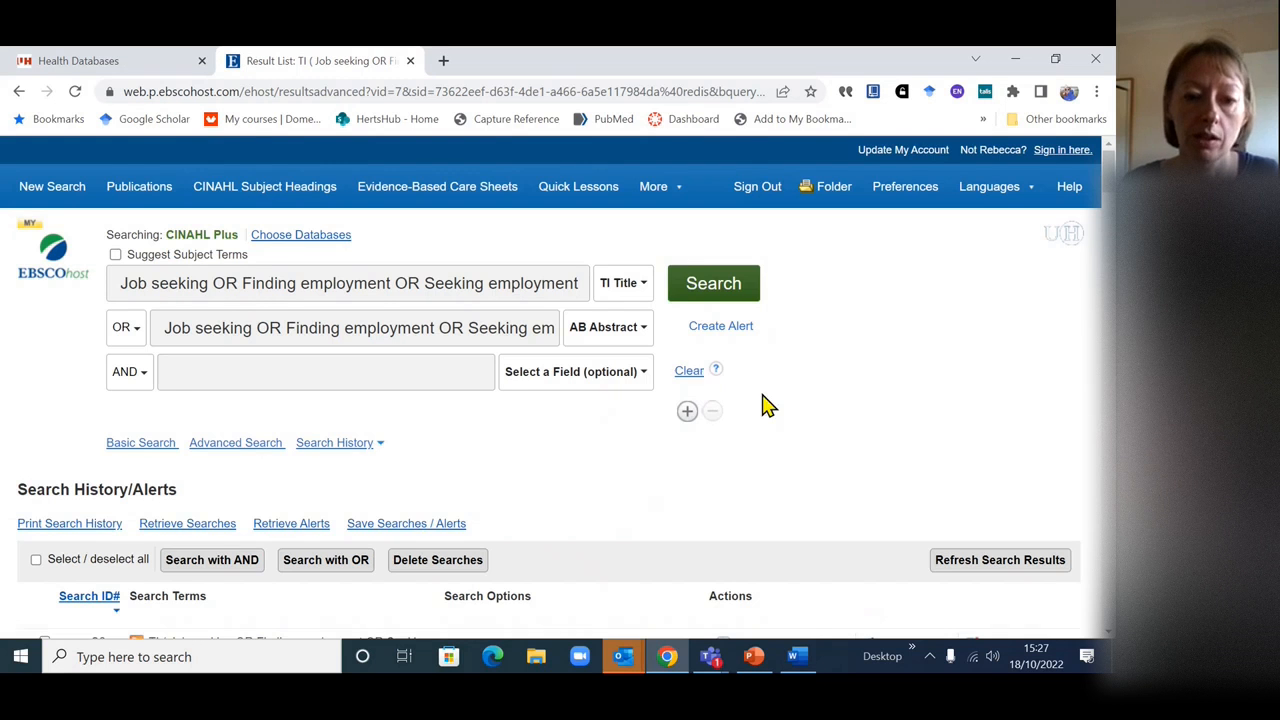
scroll(766, 403, down, 2)
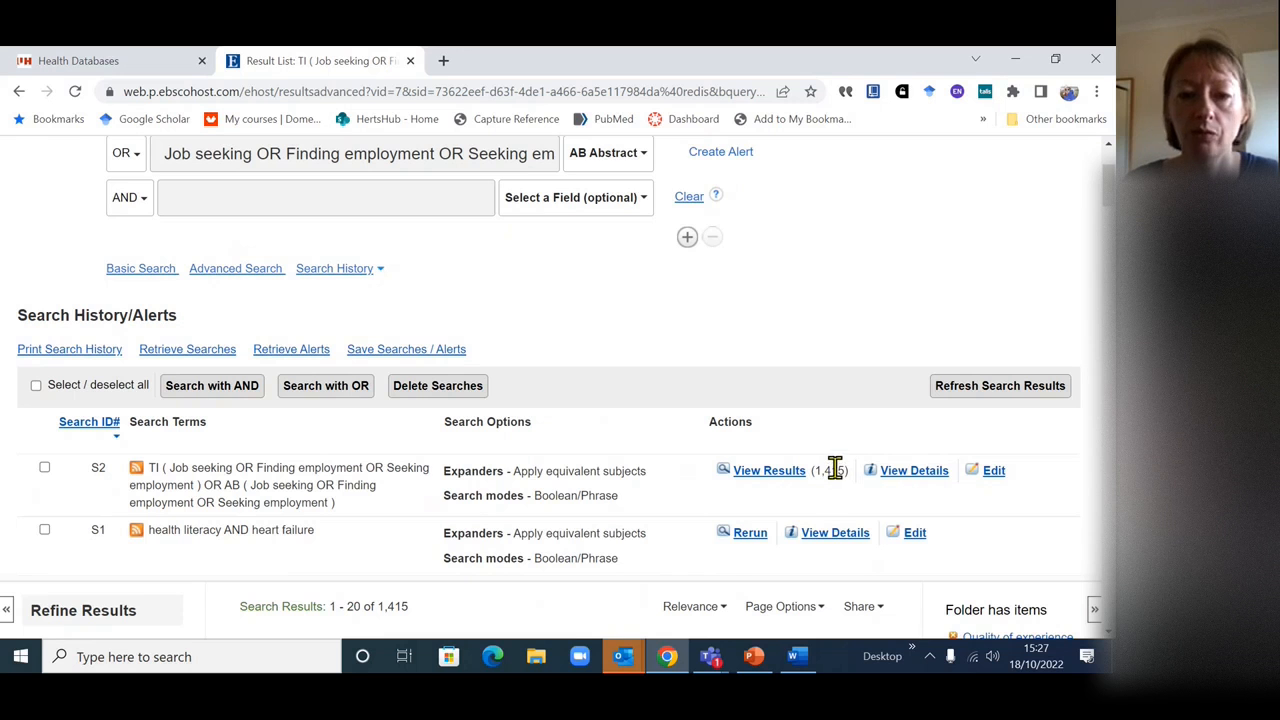
scroll(800, 400, up, 2)
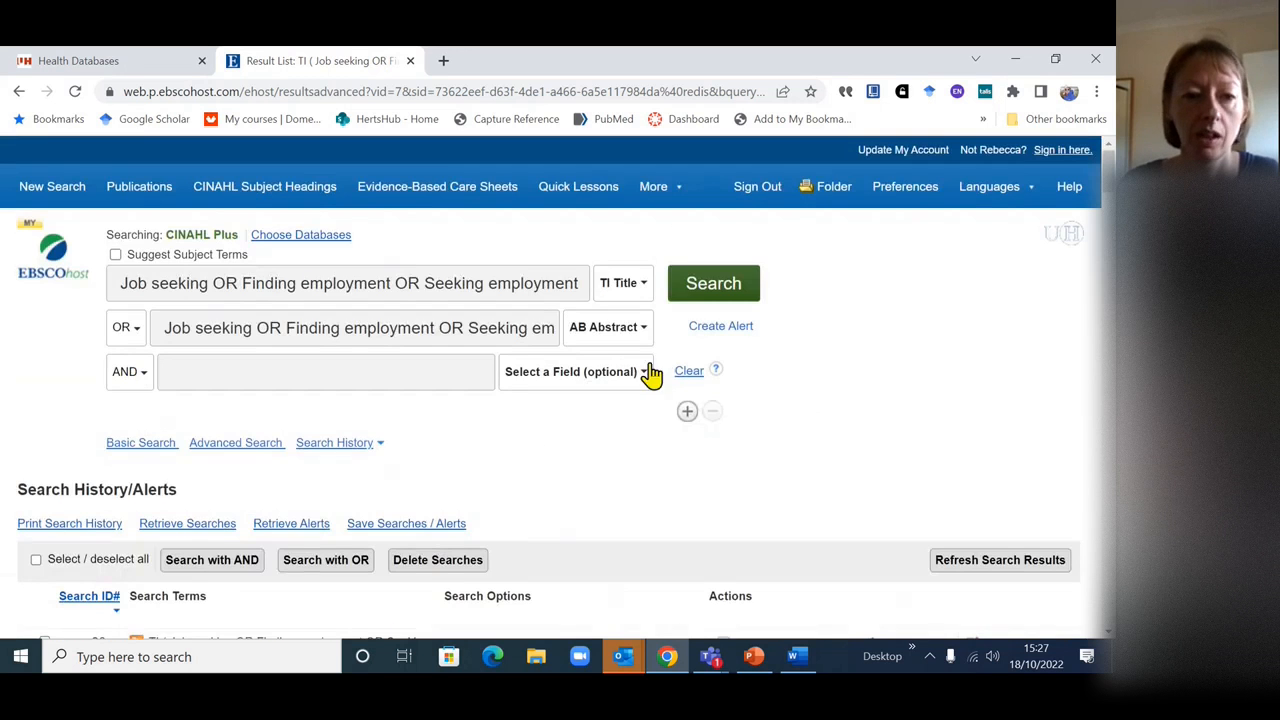
- Clear the rows, run the job-seeking terms with no field selected and compare the result counts in the search history
click(689, 370)
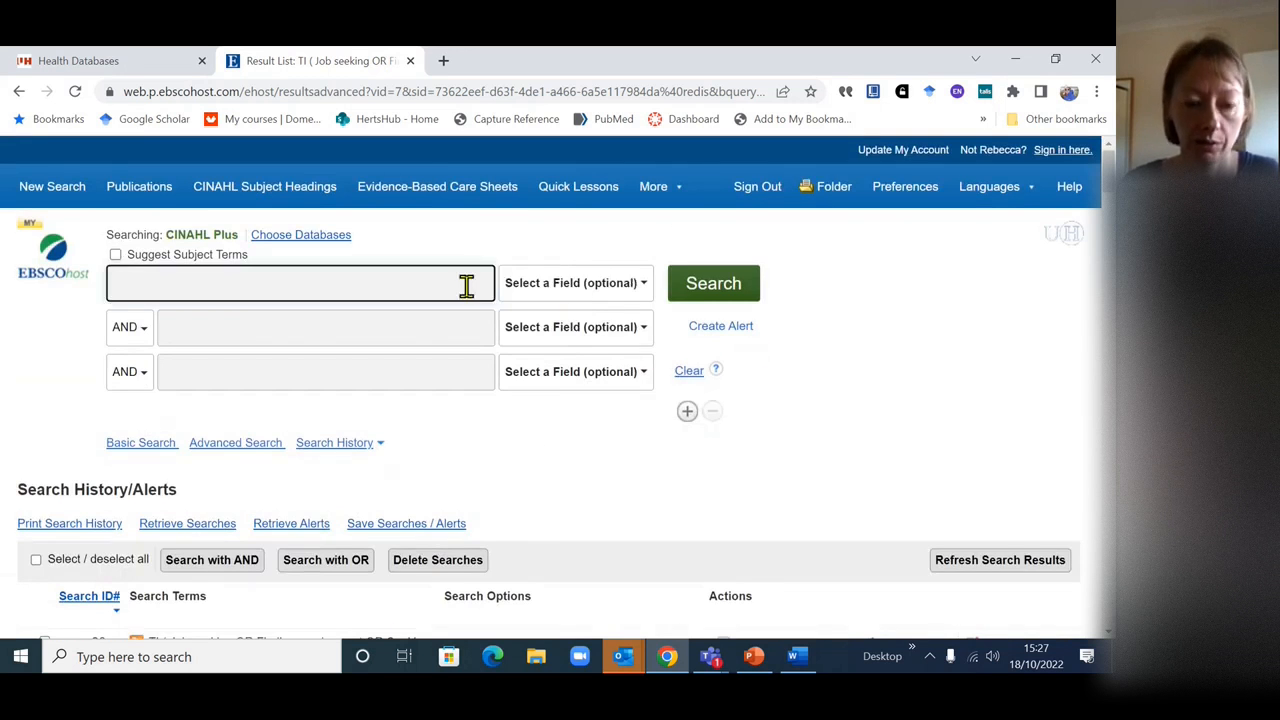
key(ctrl+v)
click(823, 354)
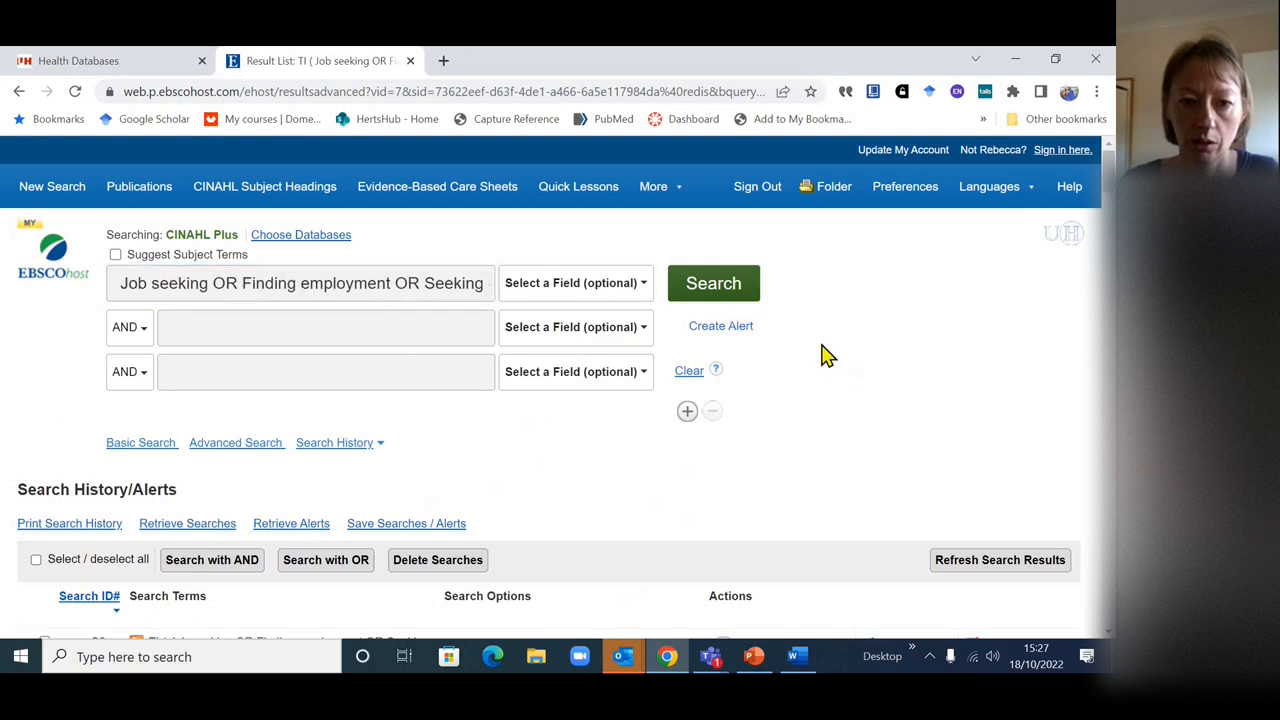
click(738, 290)
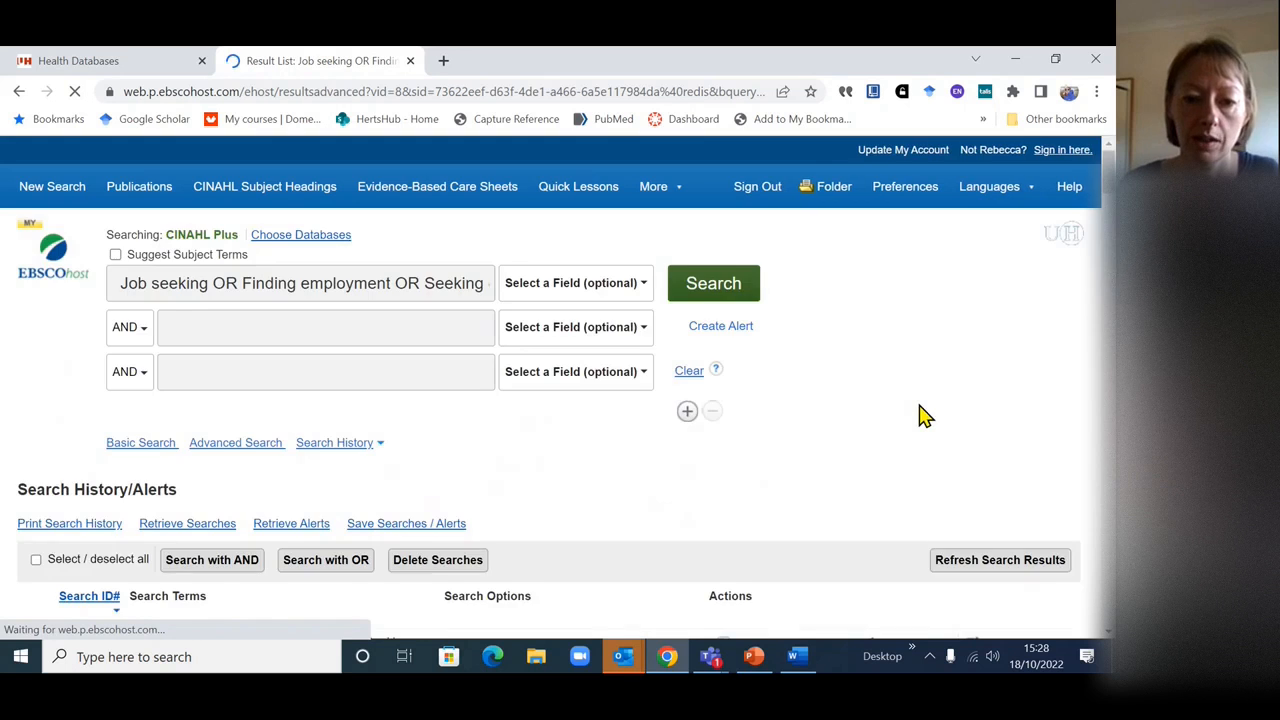
scroll(915, 418, down, 2)
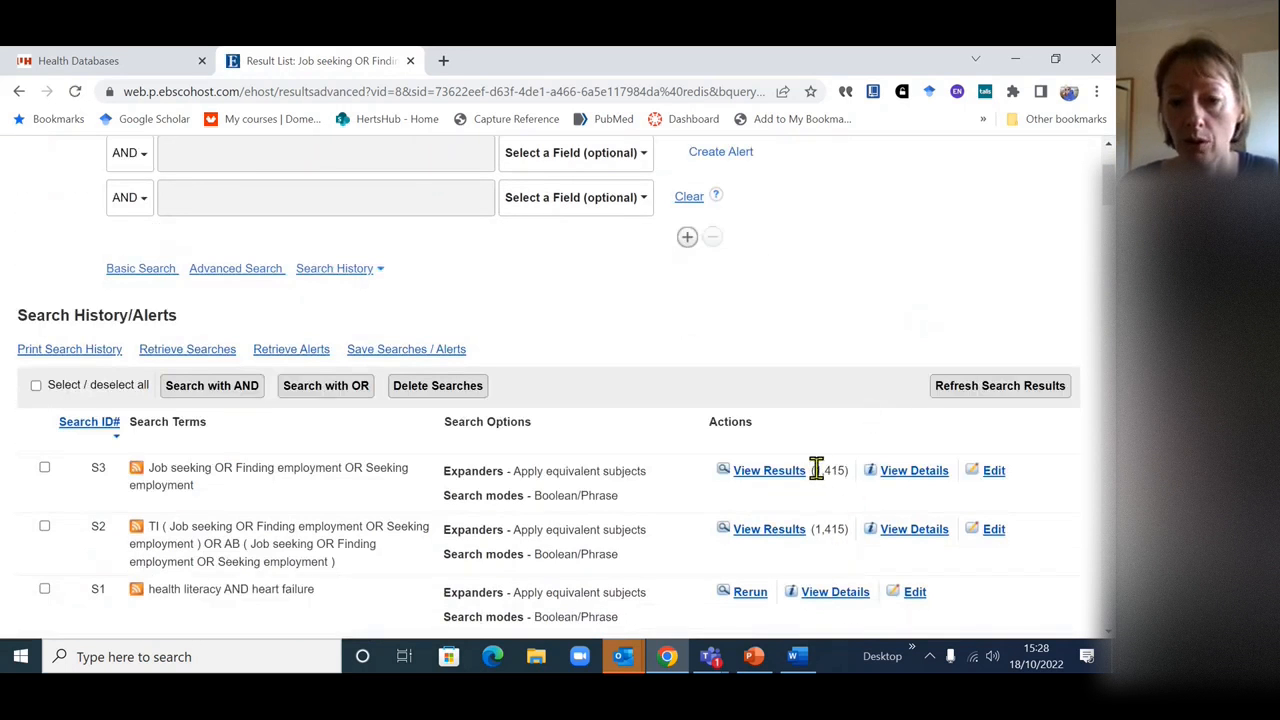
drag(825, 470, 848, 471)
click(855, 476)
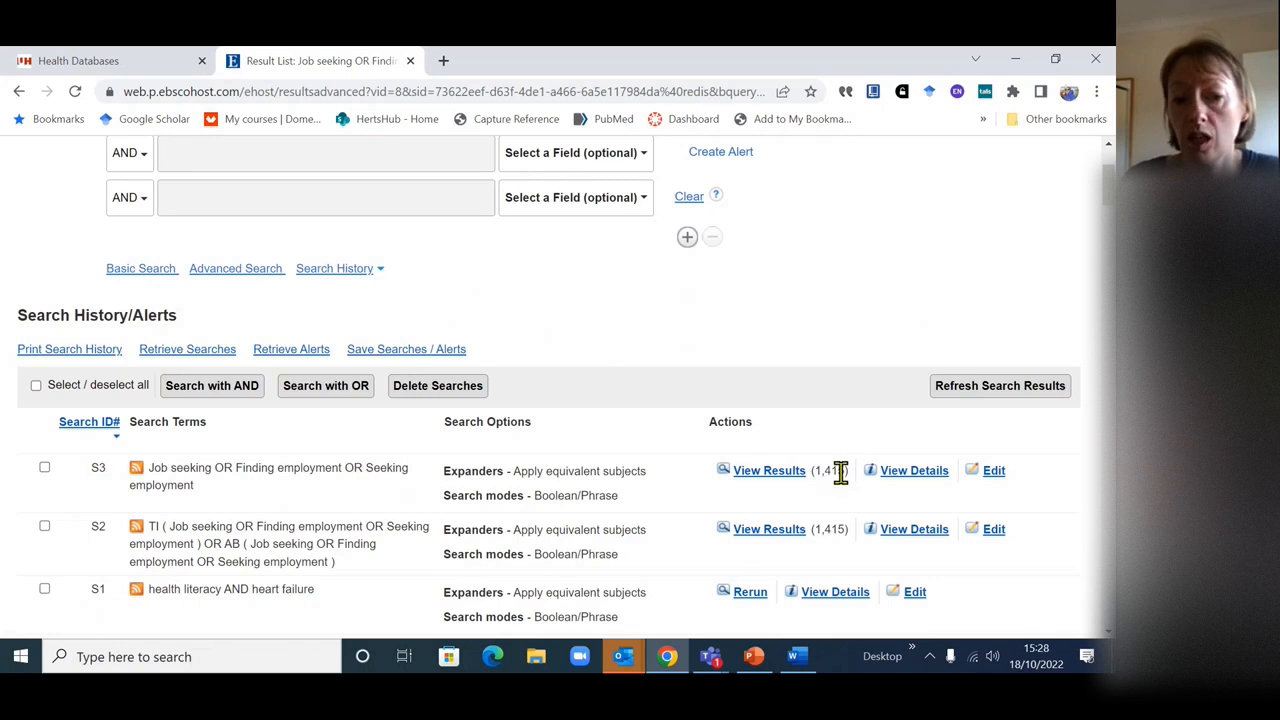
- Delete the "health literacy AND heart failure" search from the search history
scroll(840, 472, down, 1)
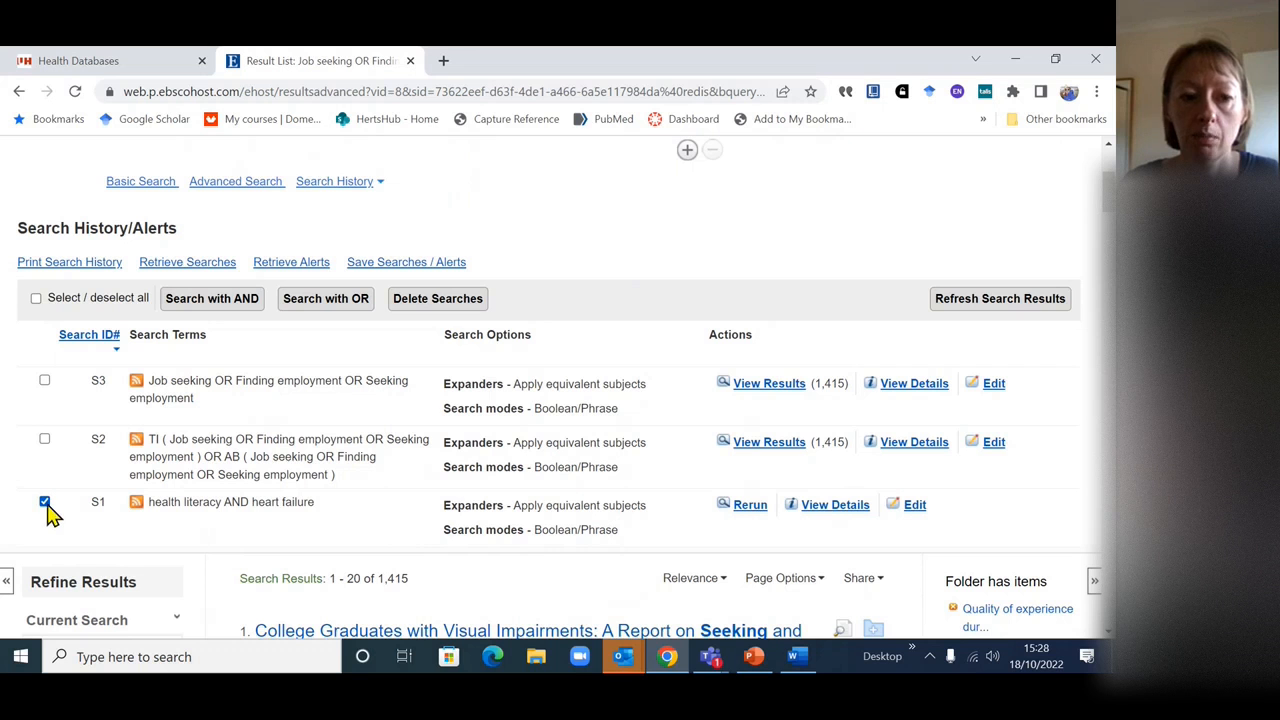
click(447, 303)
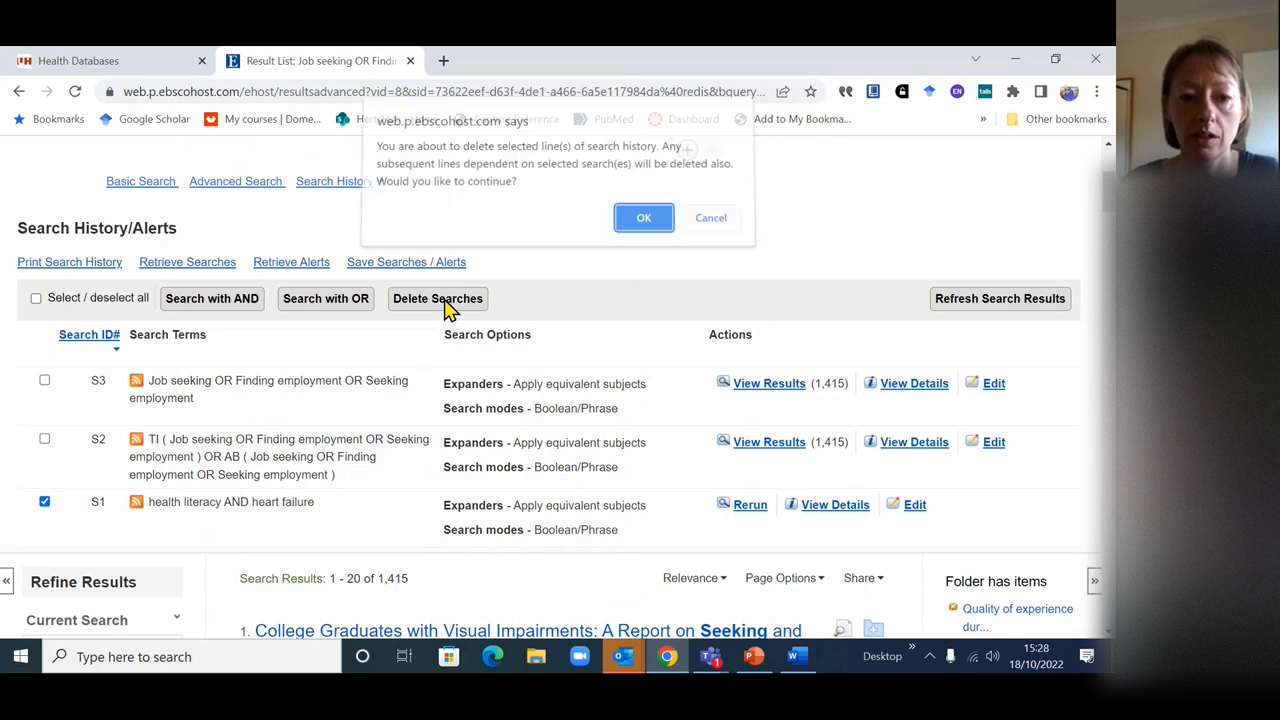
click(641, 226)
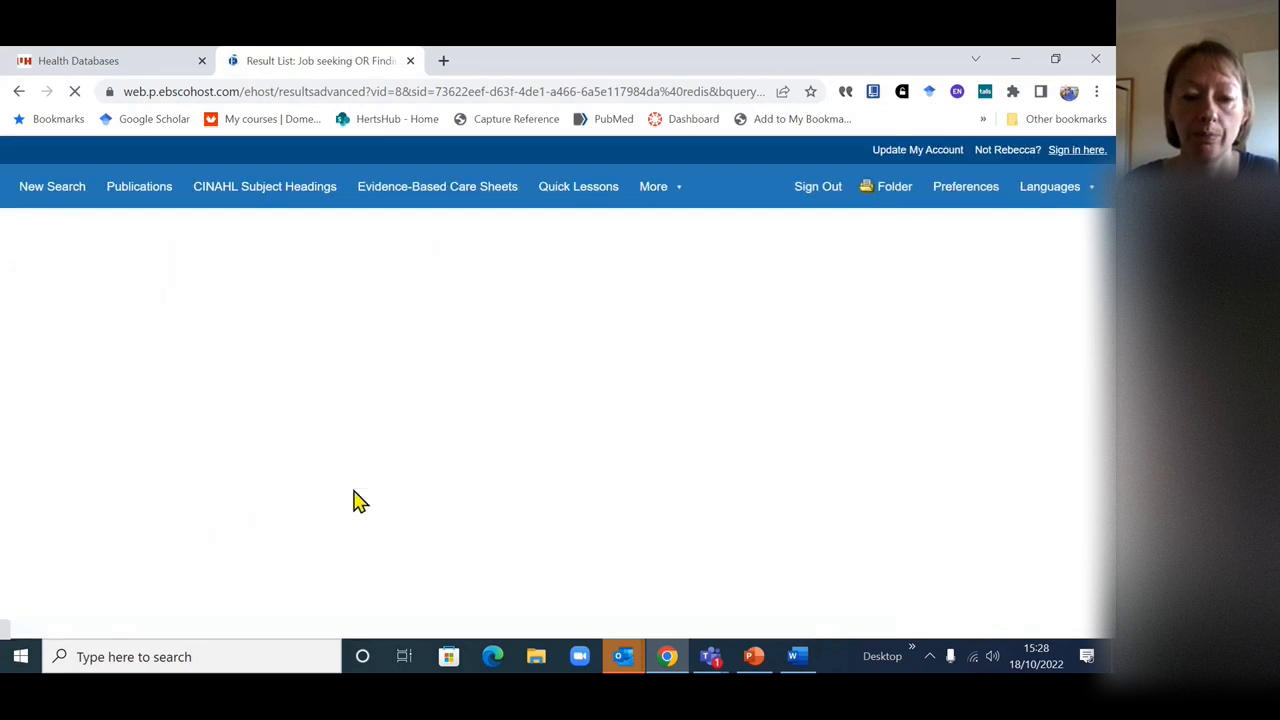
- Delete the job-seeking search without a selected field from the search history and clear the search rows
scroll(534, 439, down, 2)
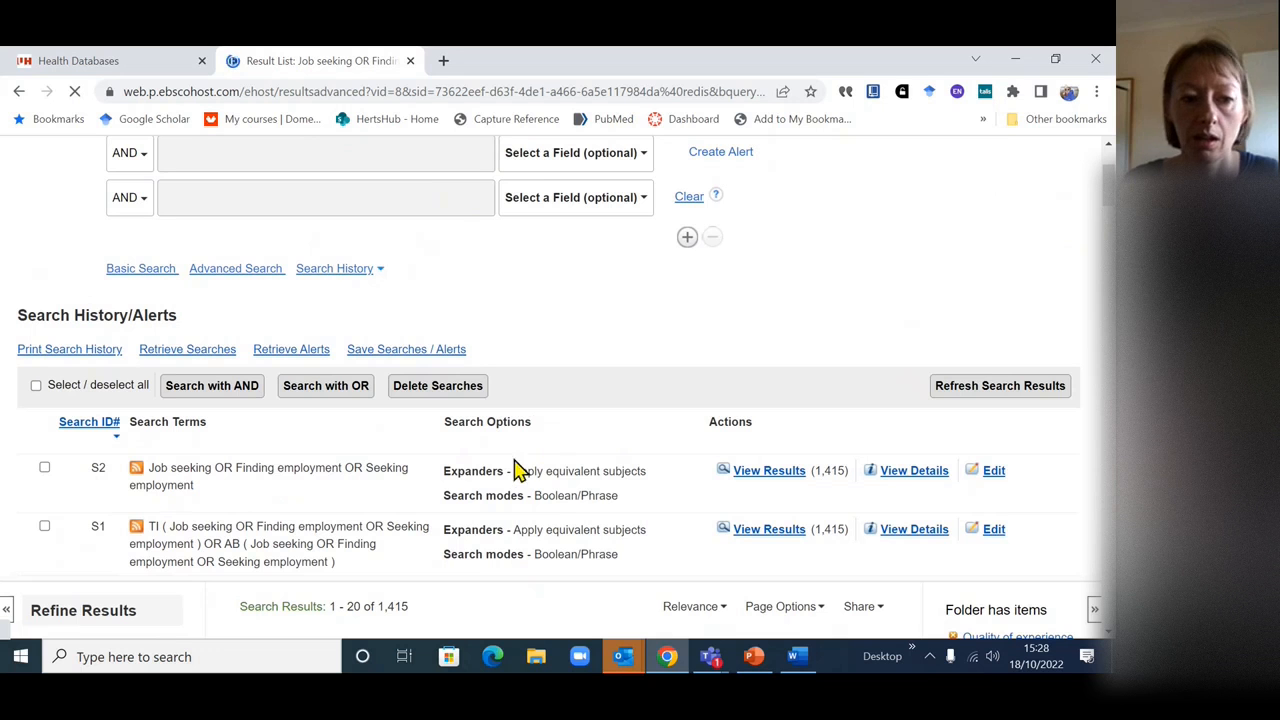
click(44, 467)
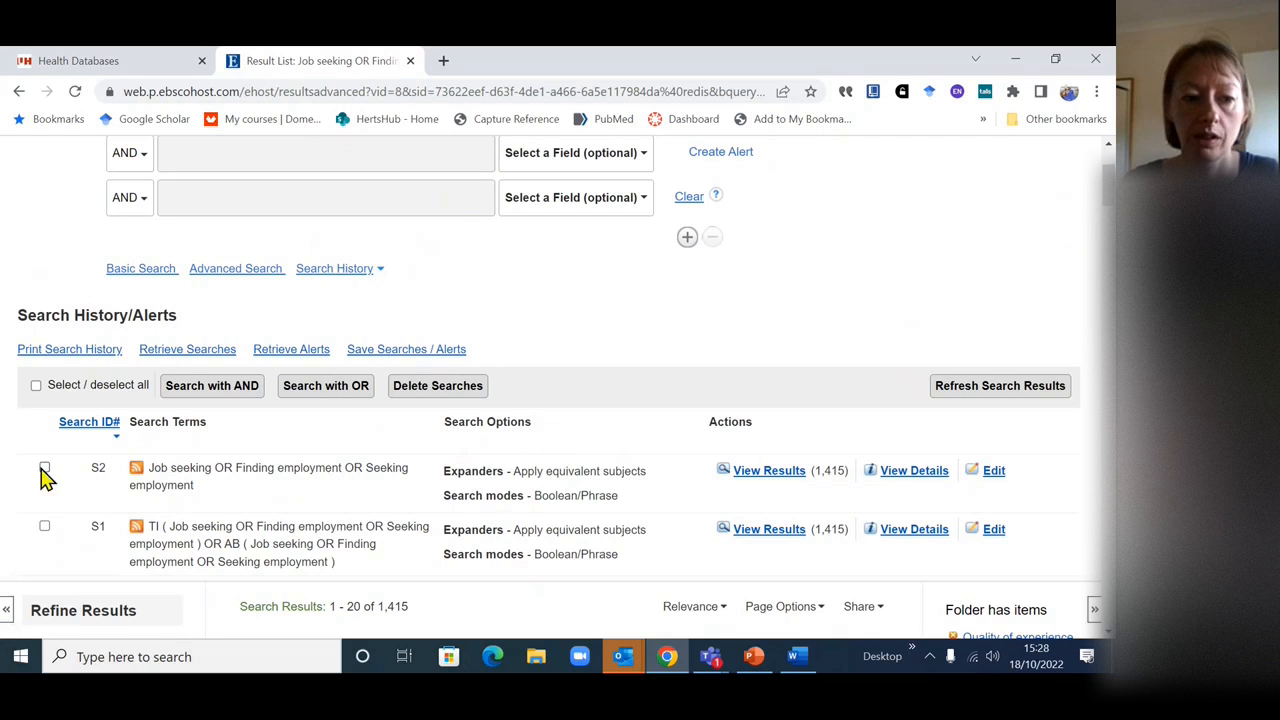
click(438, 386)
click(645, 230)
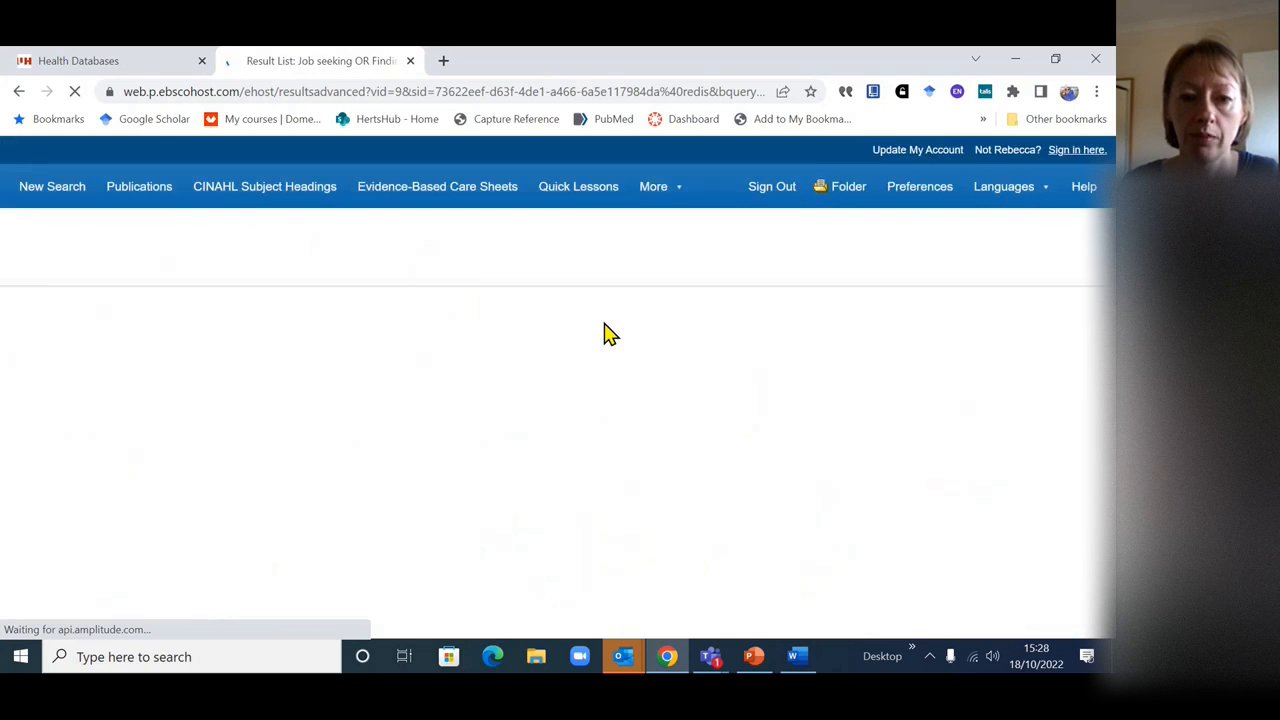
click(688, 370)
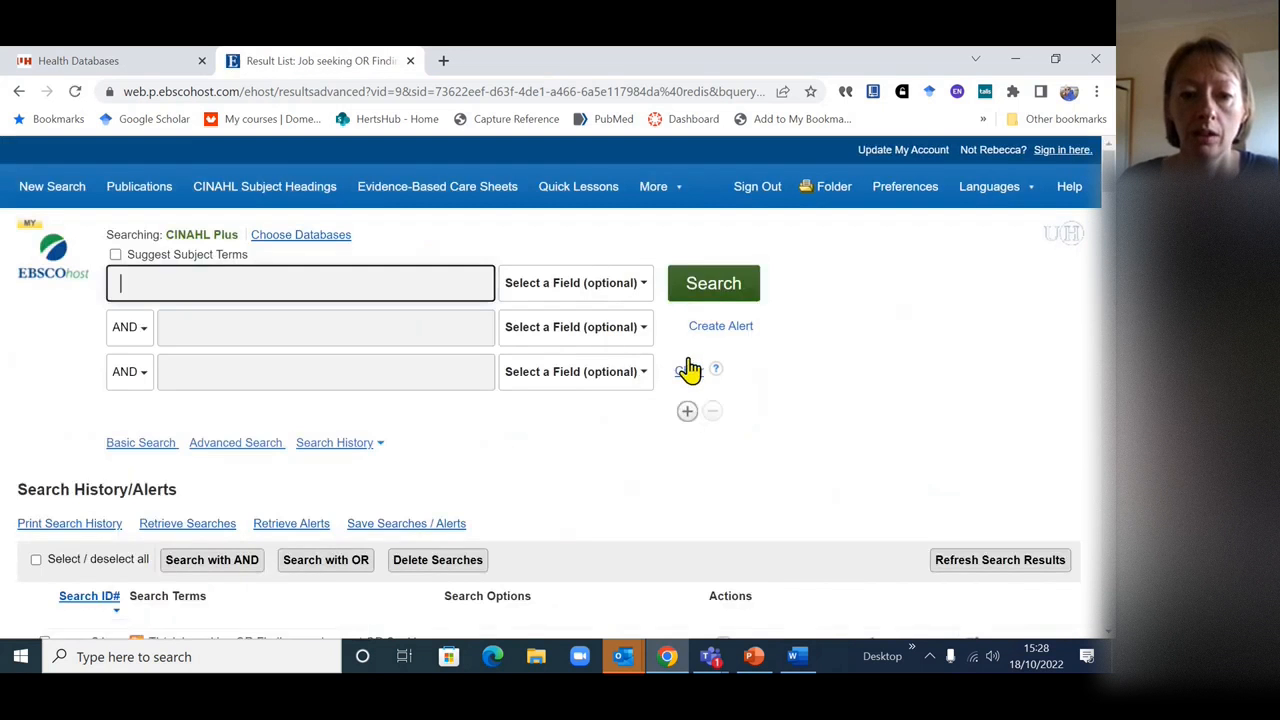
- Switch to the Word document and copy the line "Experiences OR lived experience OR interviews OR qualitative"
scroll(204, 492, down, 2)
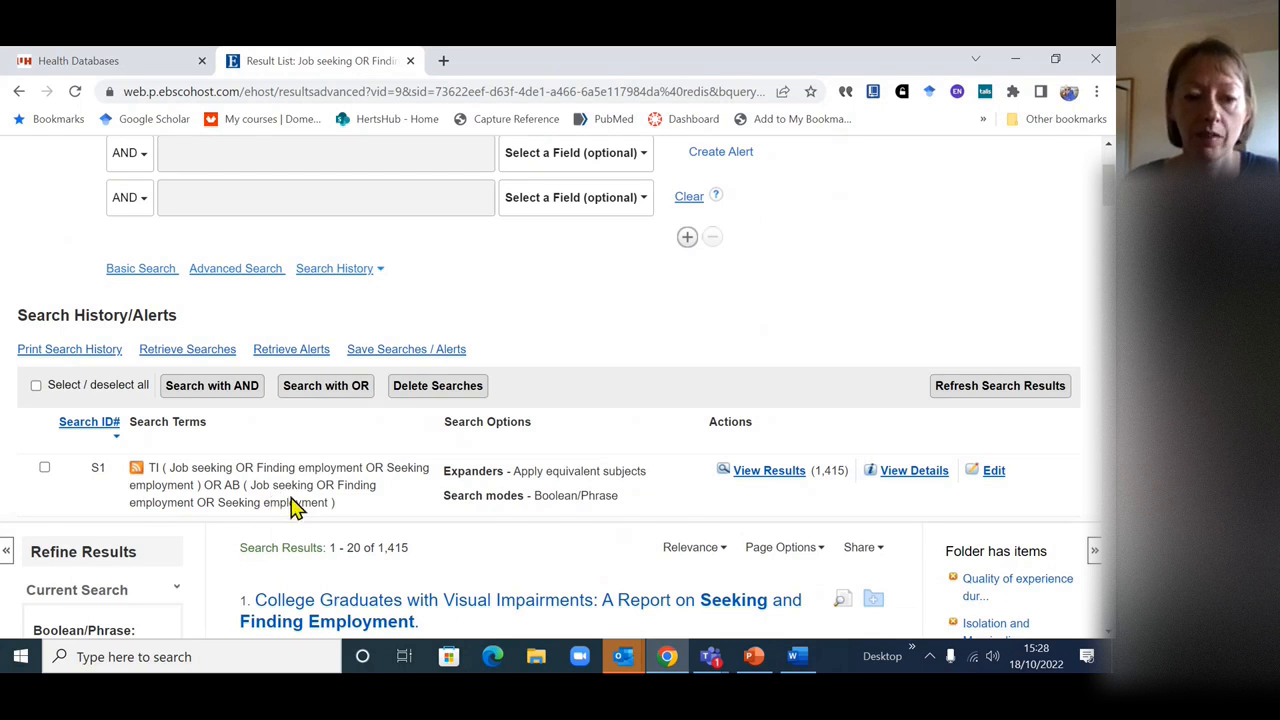
click(797, 657)
drag(610, 447, 220, 440)
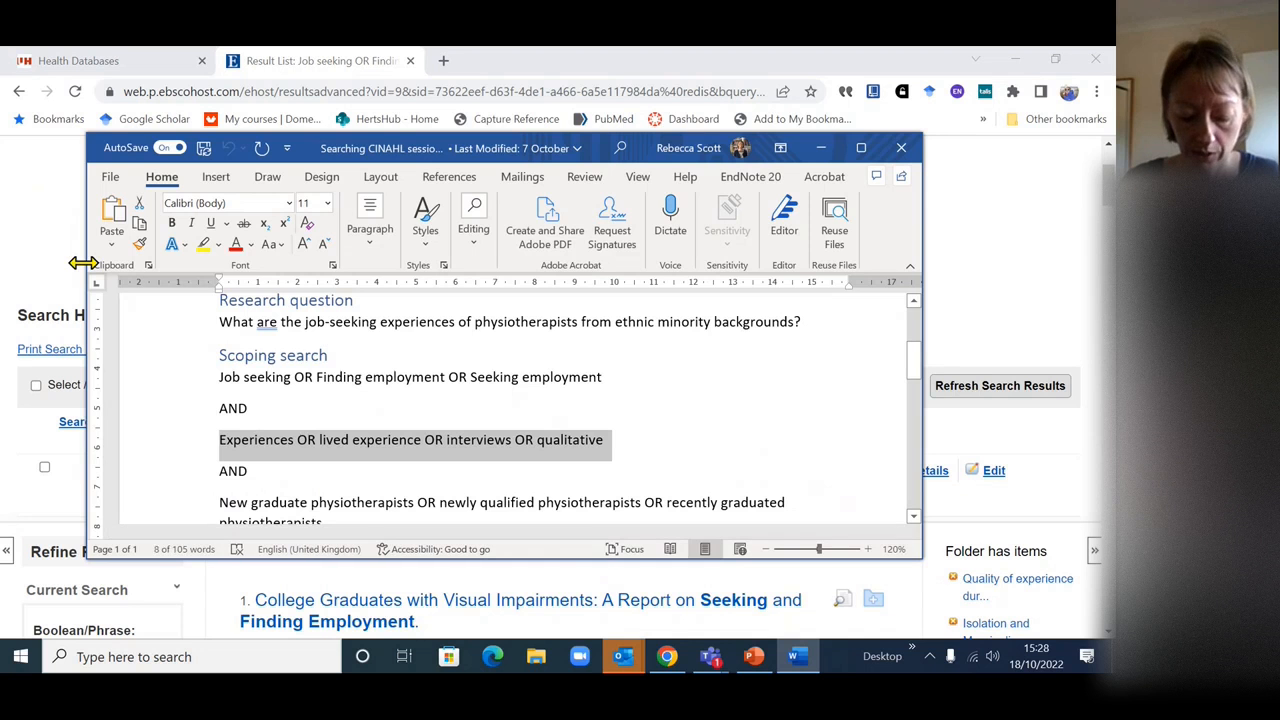
- Search CINAHL Plus for "Experiences OR lived experience OR interviews OR qualitative" with no field selected, then clear the search row
click(985, 290)
scroll(543, 274, up, 3)
click(421, 280)
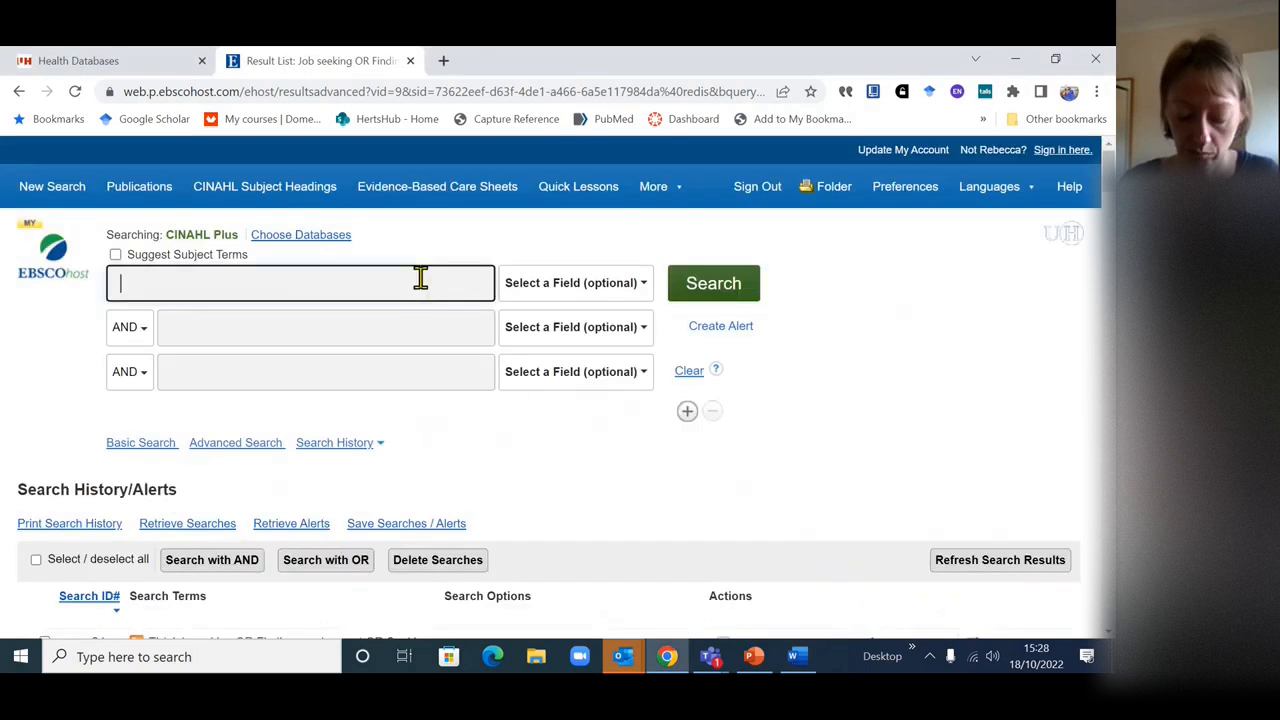
key(ctrl+v)
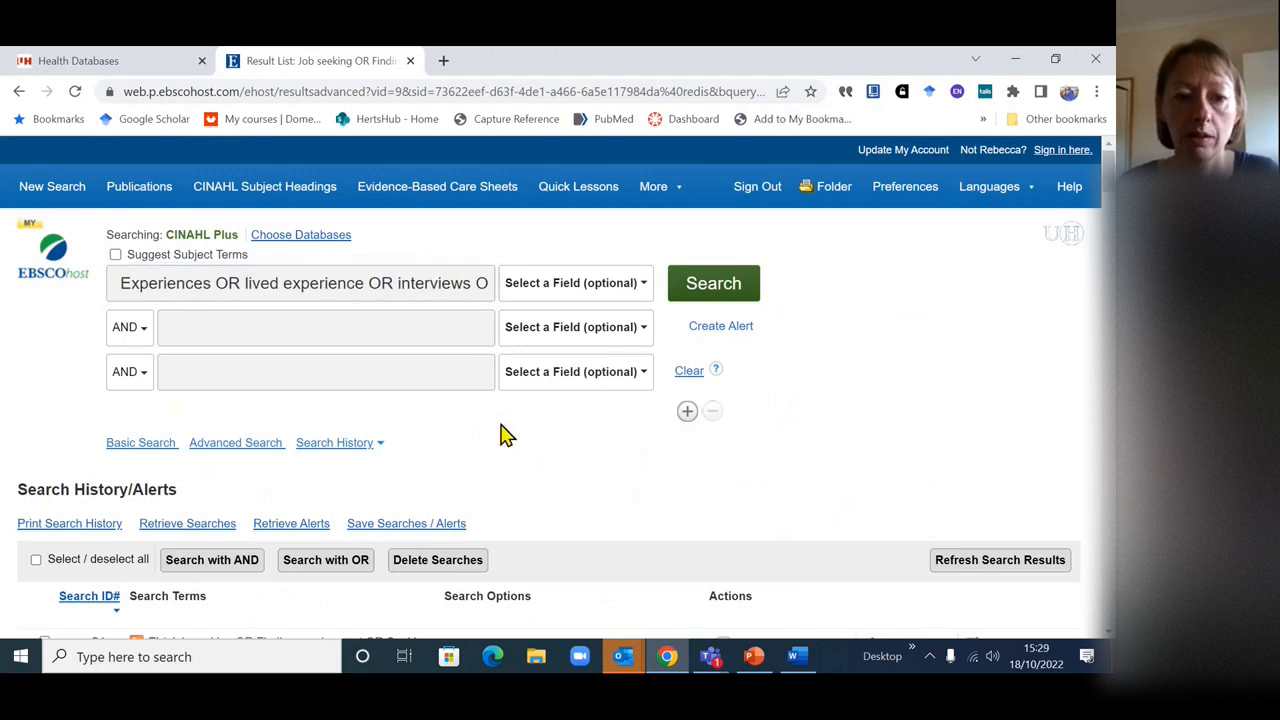
click(714, 285)
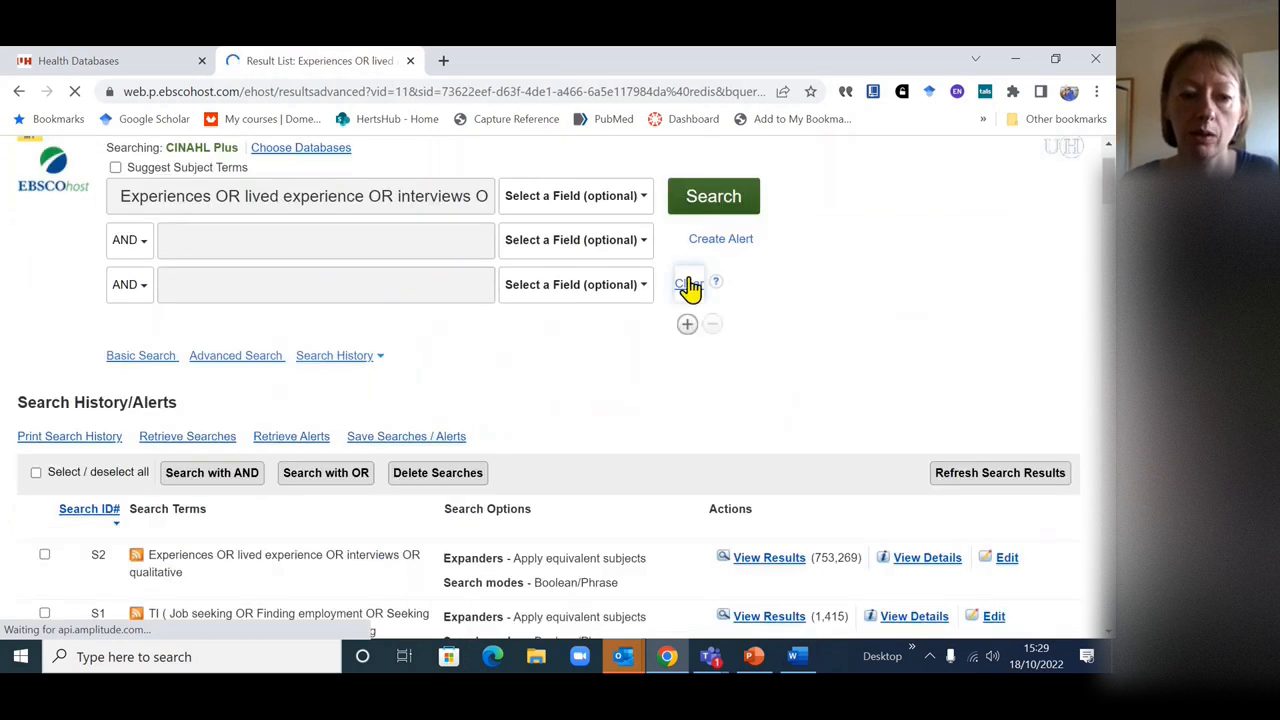
scroll(600, 397, down, 2)
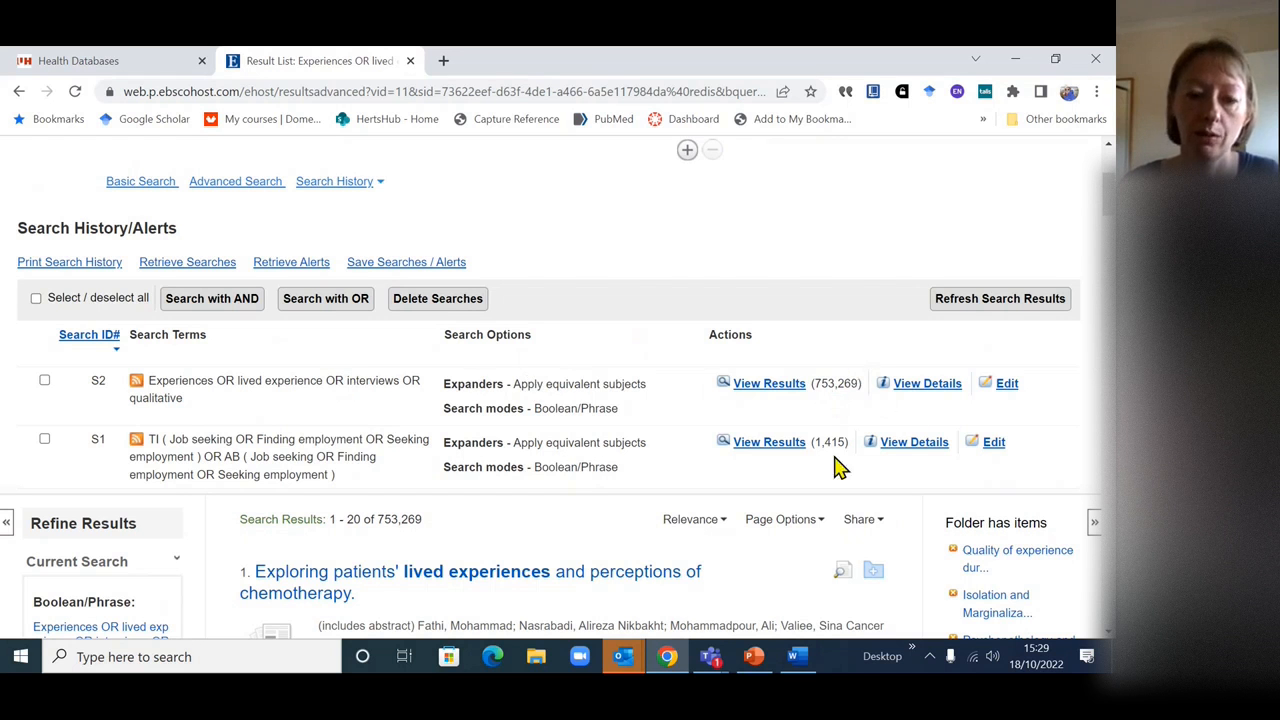
scroll(349, 257, up, 2)
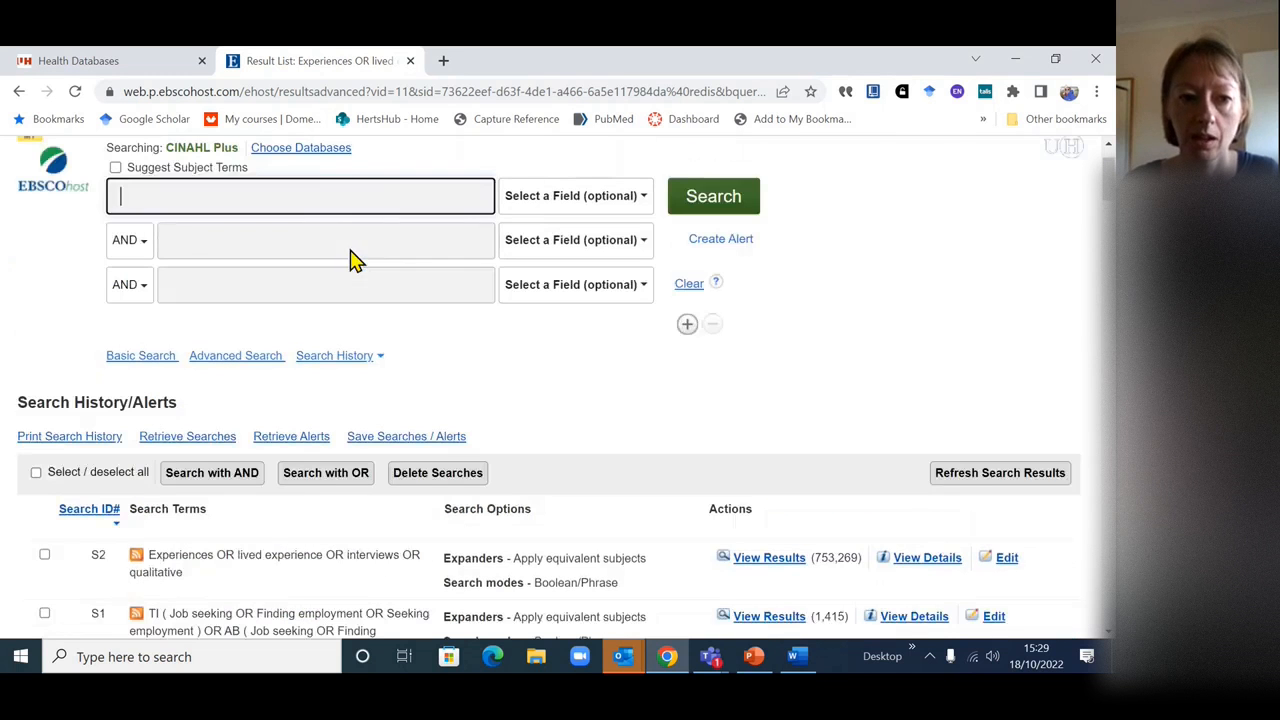
- Copy "New graduate physiotherapists OR newly qualified physiotherapists OR recently graduated physiotherapists" from the Word document and return to the CINAHL Plus search page
click(797, 655)
scroll(609, 466, down, 1)
drag(354, 477, 223, 457)
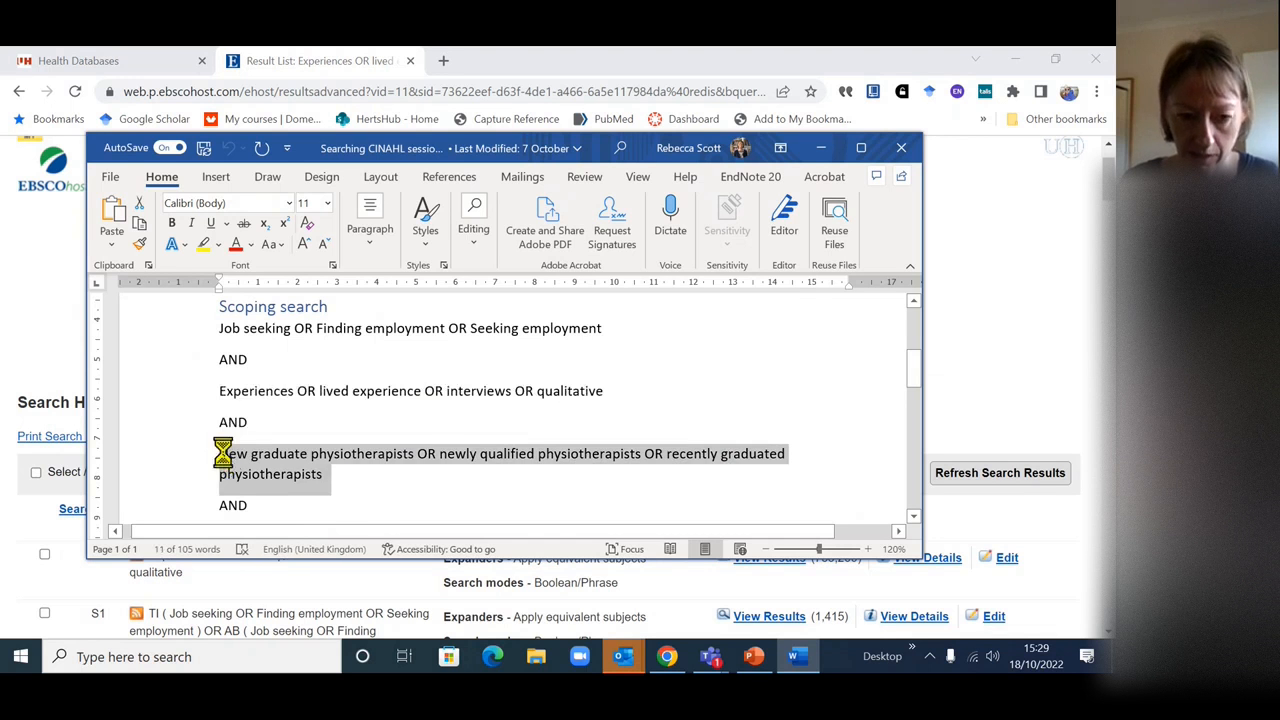
click(950, 370)
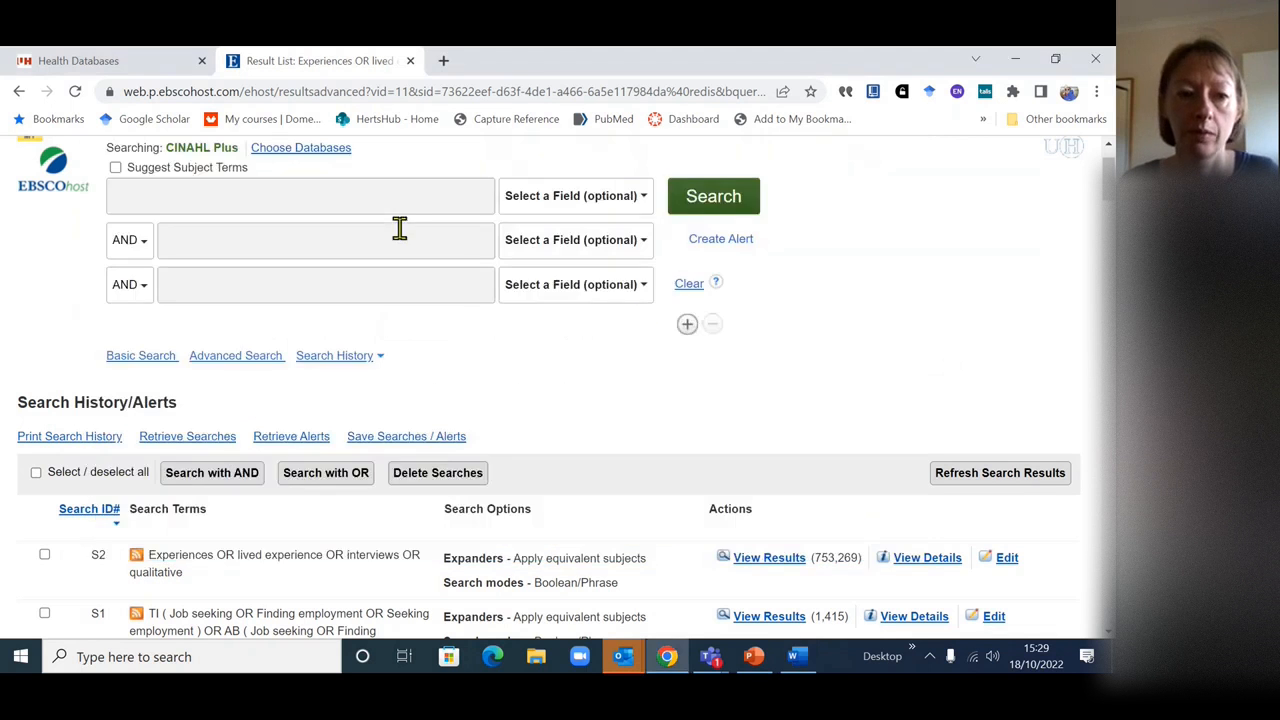
- Search for "New graduate physiotherapists OR newly qualified physiotherapists OR recently graduated physiotherapists" with no field selected, then clear the search row
click(396, 207)
key(ctrl+v)
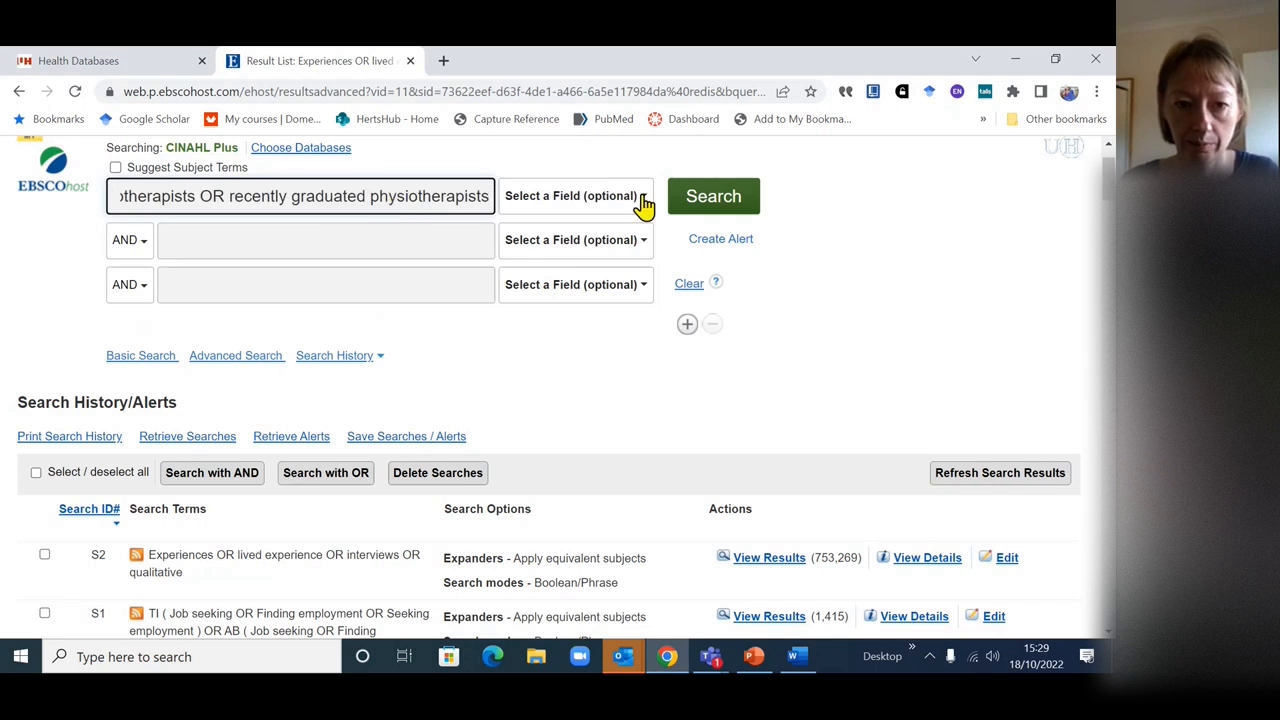
click(733, 203)
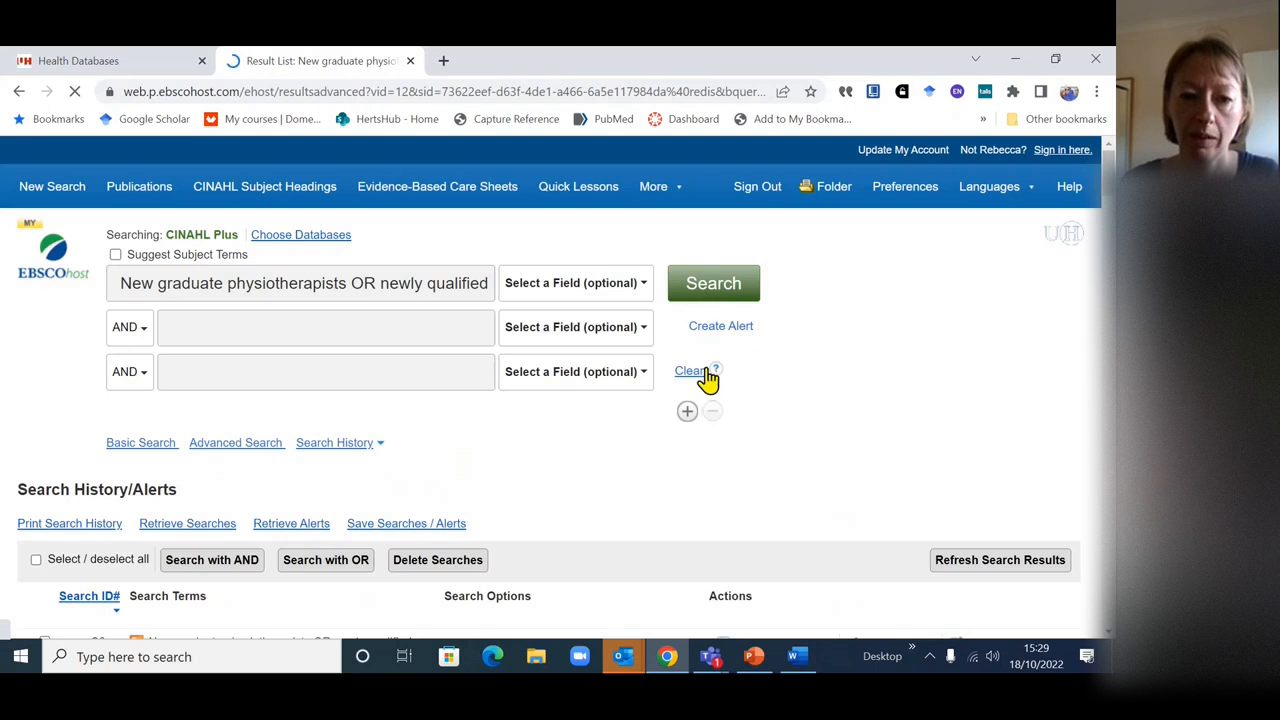
click(700, 372)
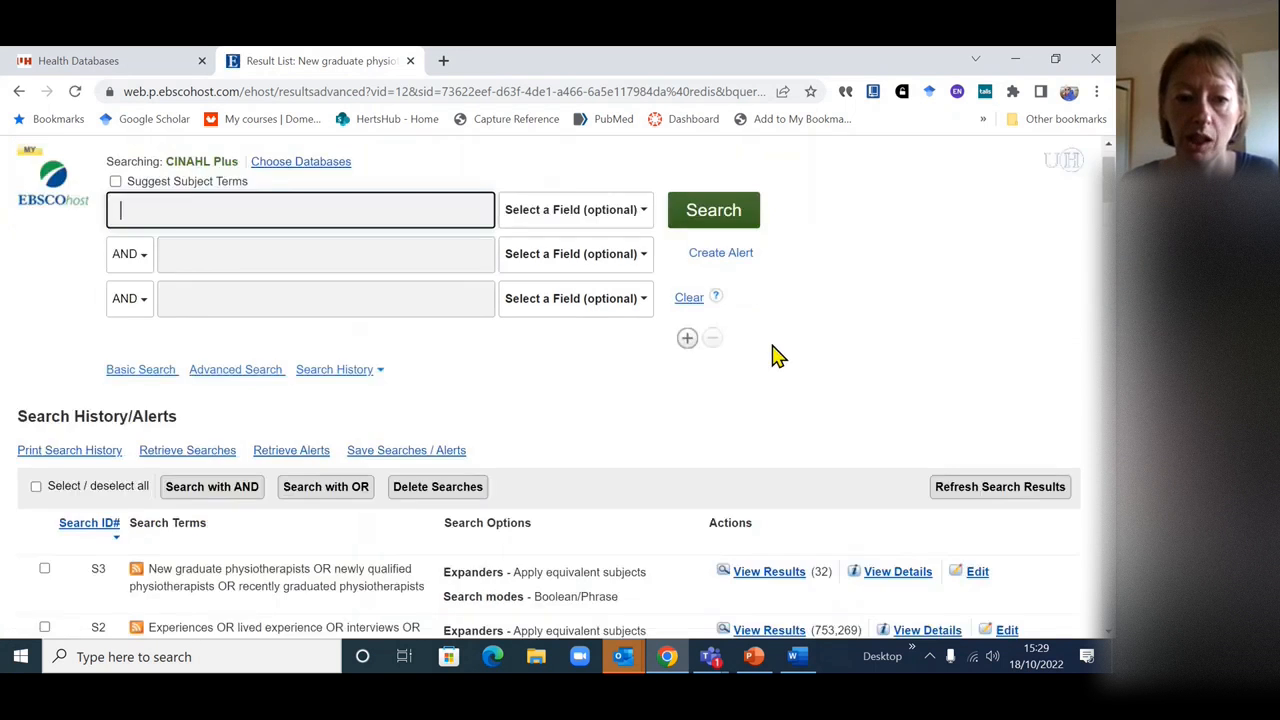
- Switch to the Word document and copy the line "Ethnic minority OR BAME OR ethnicity"
scroll(770, 365, down, 3)
click(797, 656)
scroll(528, 422, down, 2)
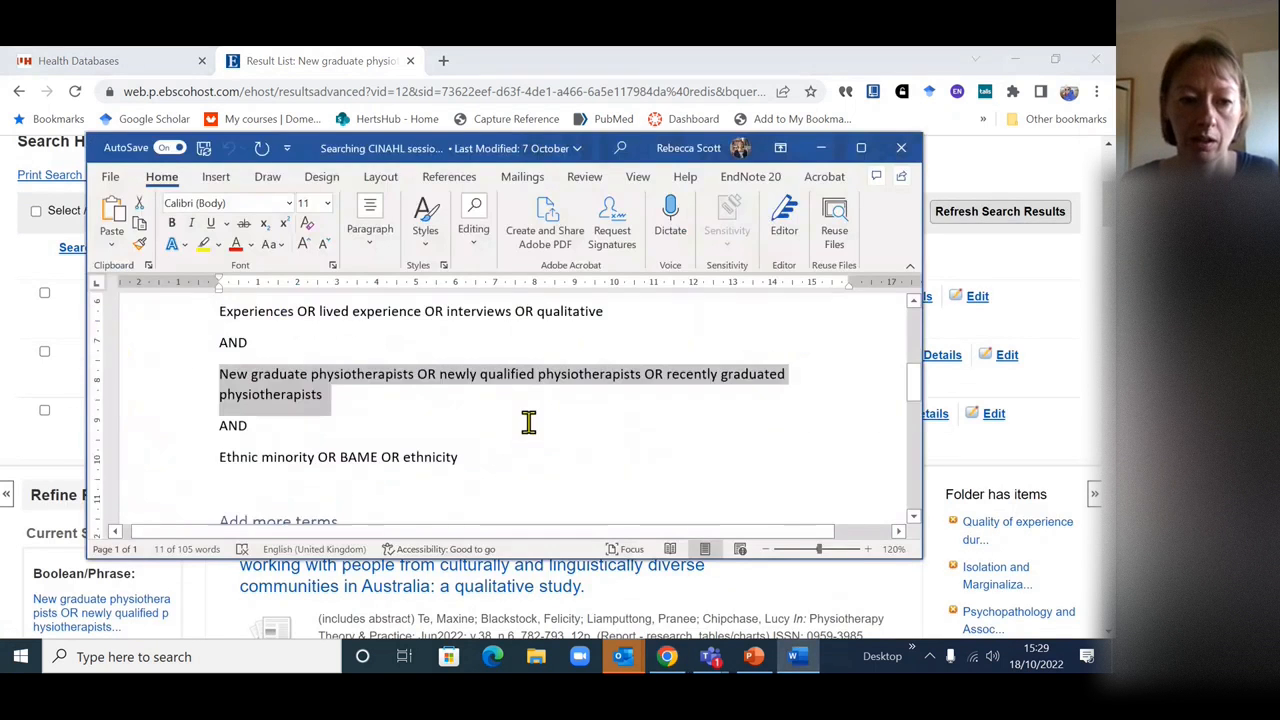
drag(432, 439, 214, 438)
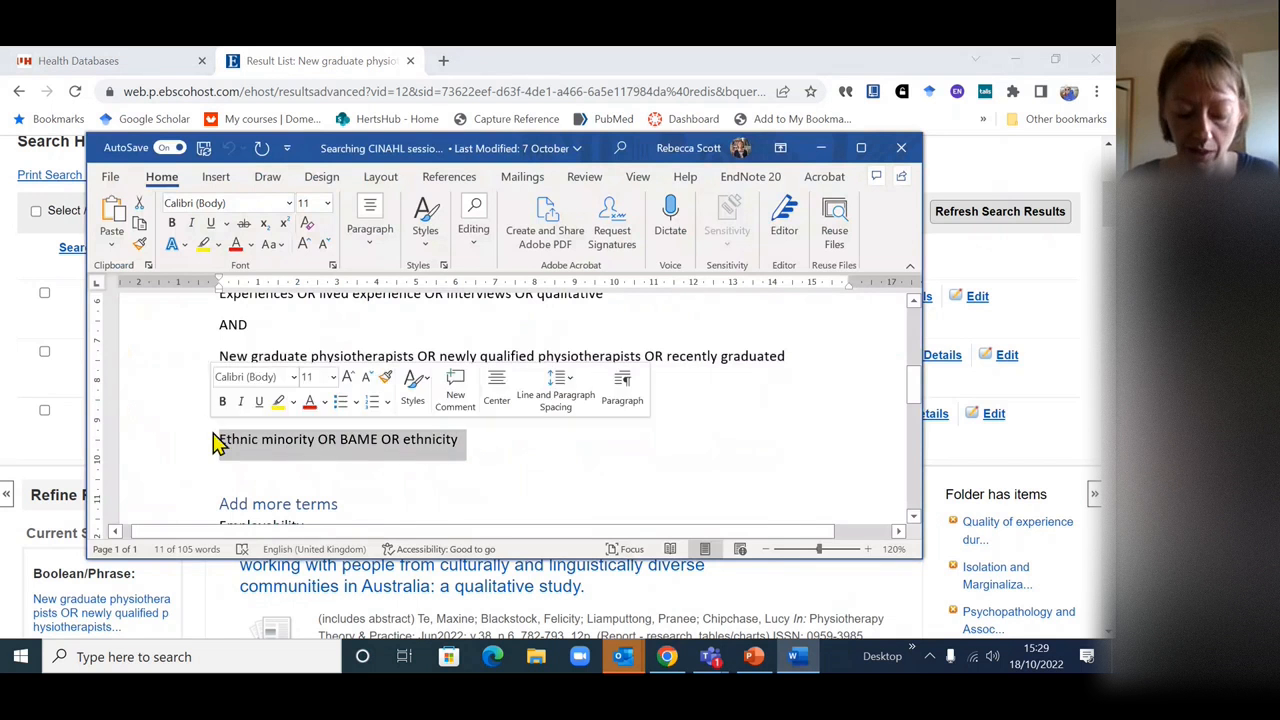
key(ctrl+c)
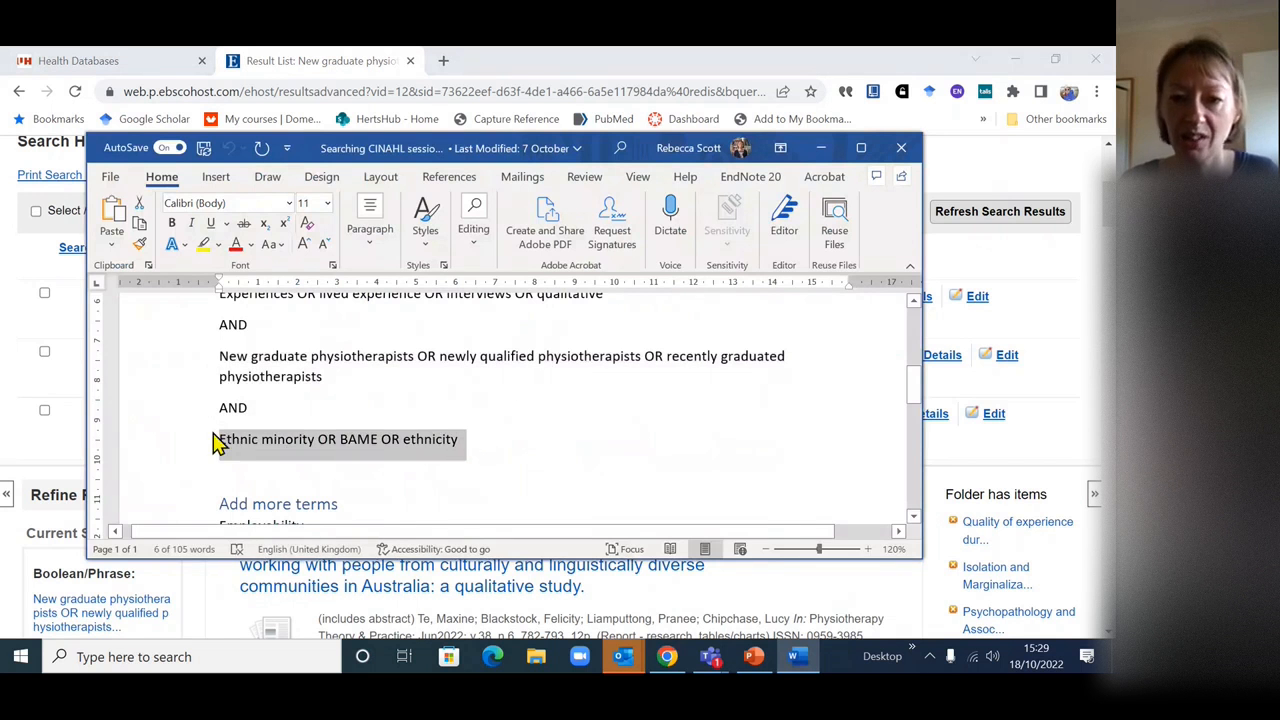
- Search CINAHL Plus for "Ethnic minority OR BAME OR ethnicity" with no field selected, then clear the search row
click(986, 271)
scroll(650, 300, up, 4)
click(372, 282)
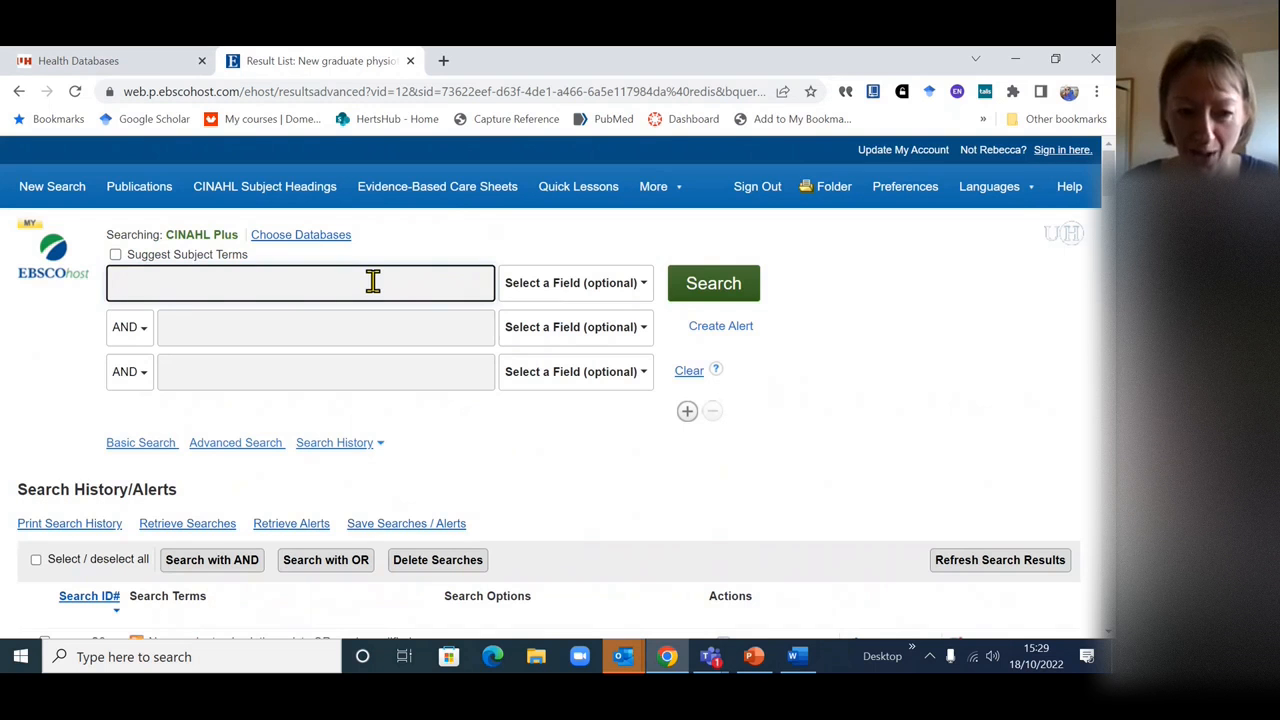
key(ctrl+v)
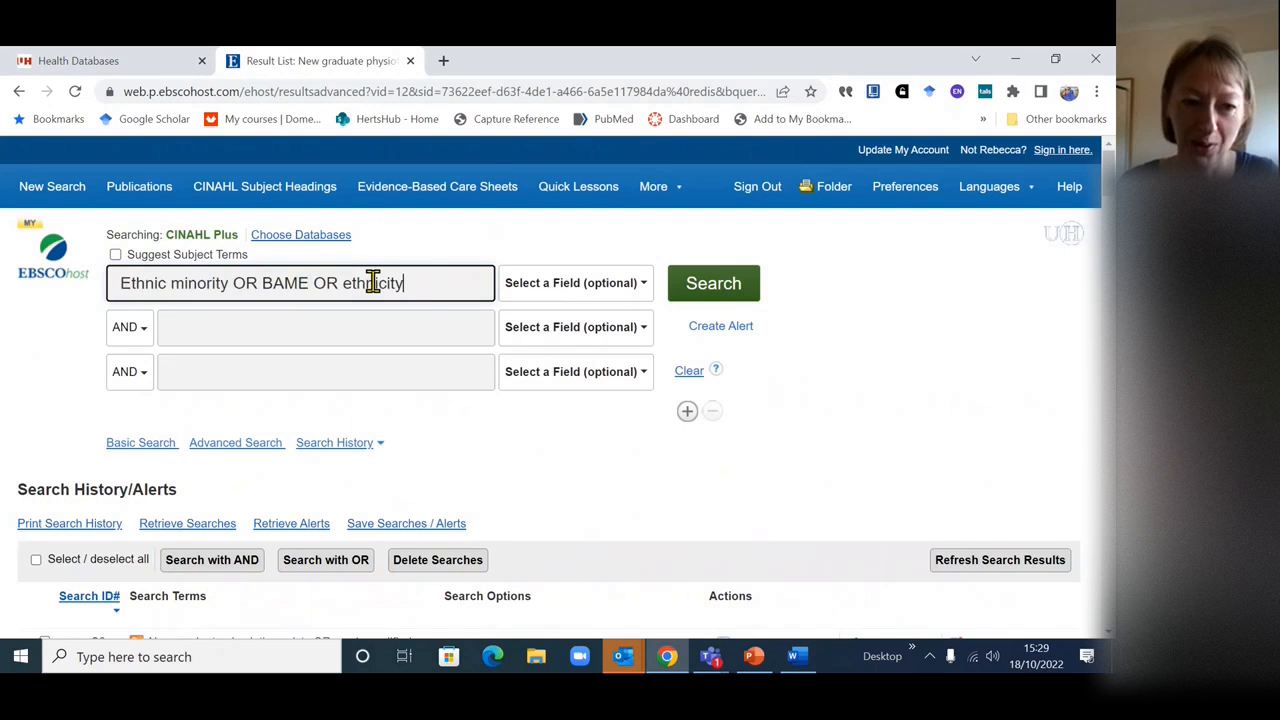
click(735, 282)
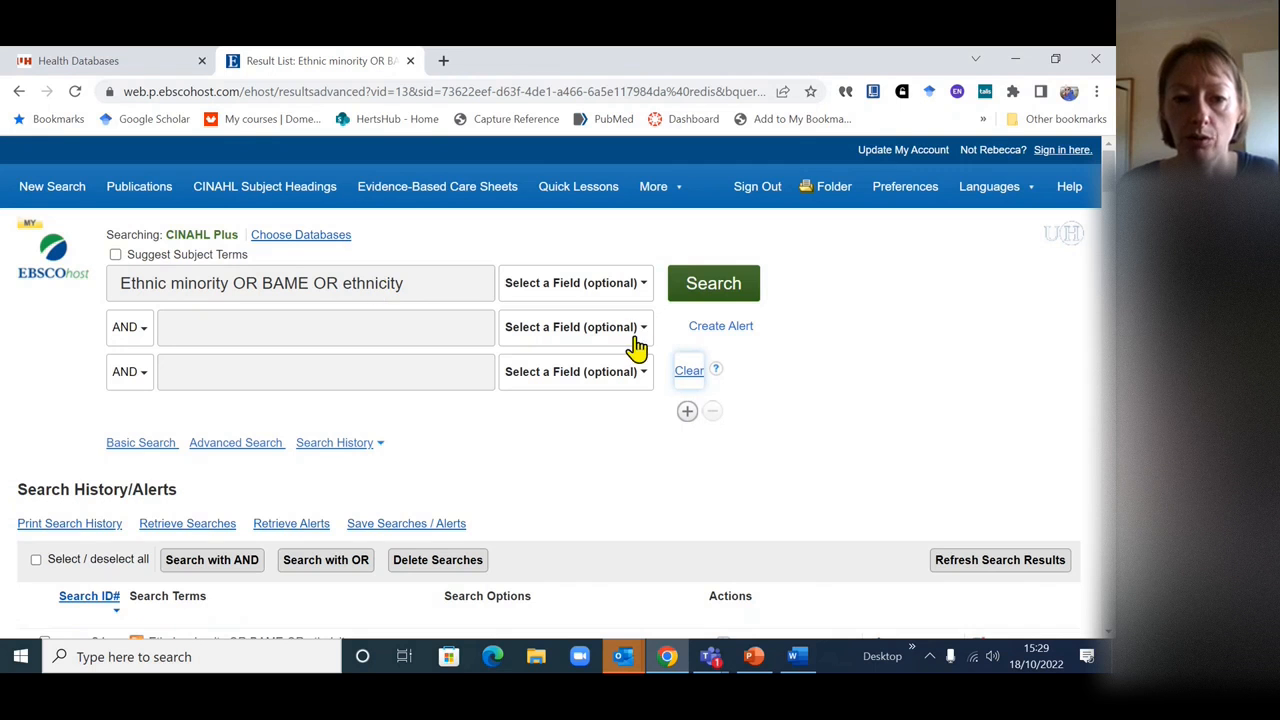
click(687, 378)
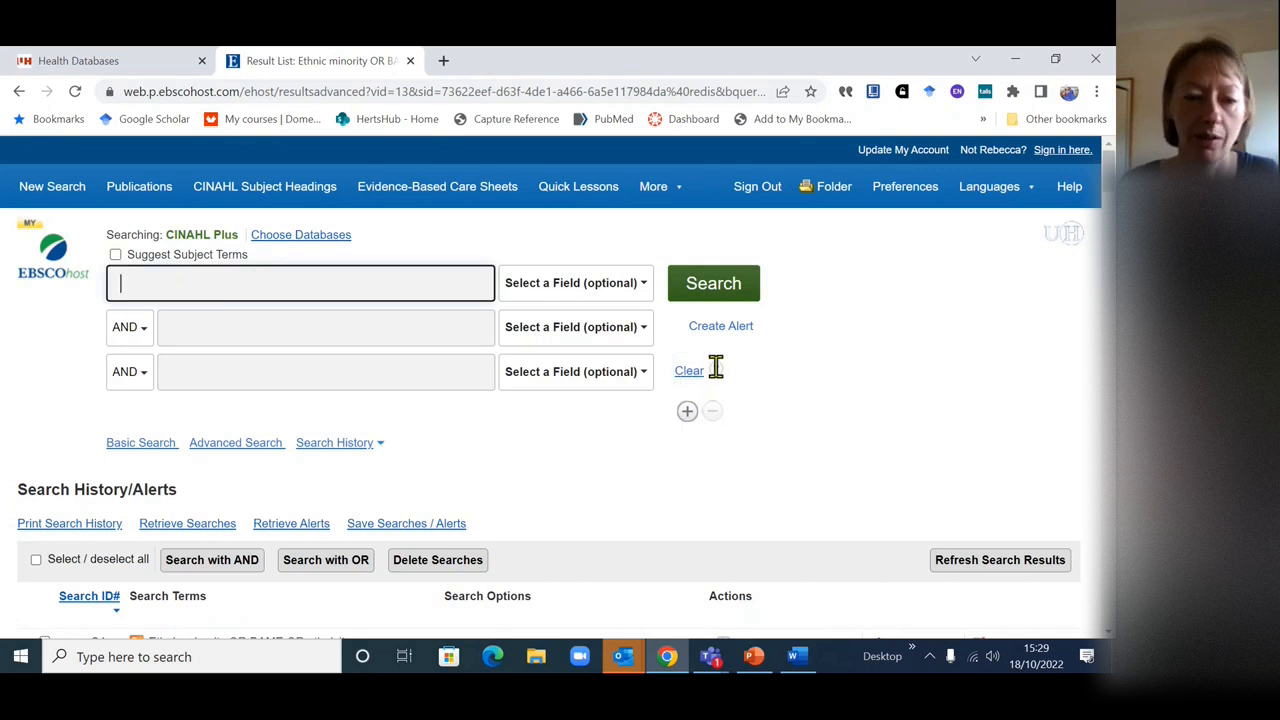
- Combine searches S1, S2, S3 and S4 from the search history with AND and dismiss the SmartText Searching suggestion
scroll(820, 368, down, 5)
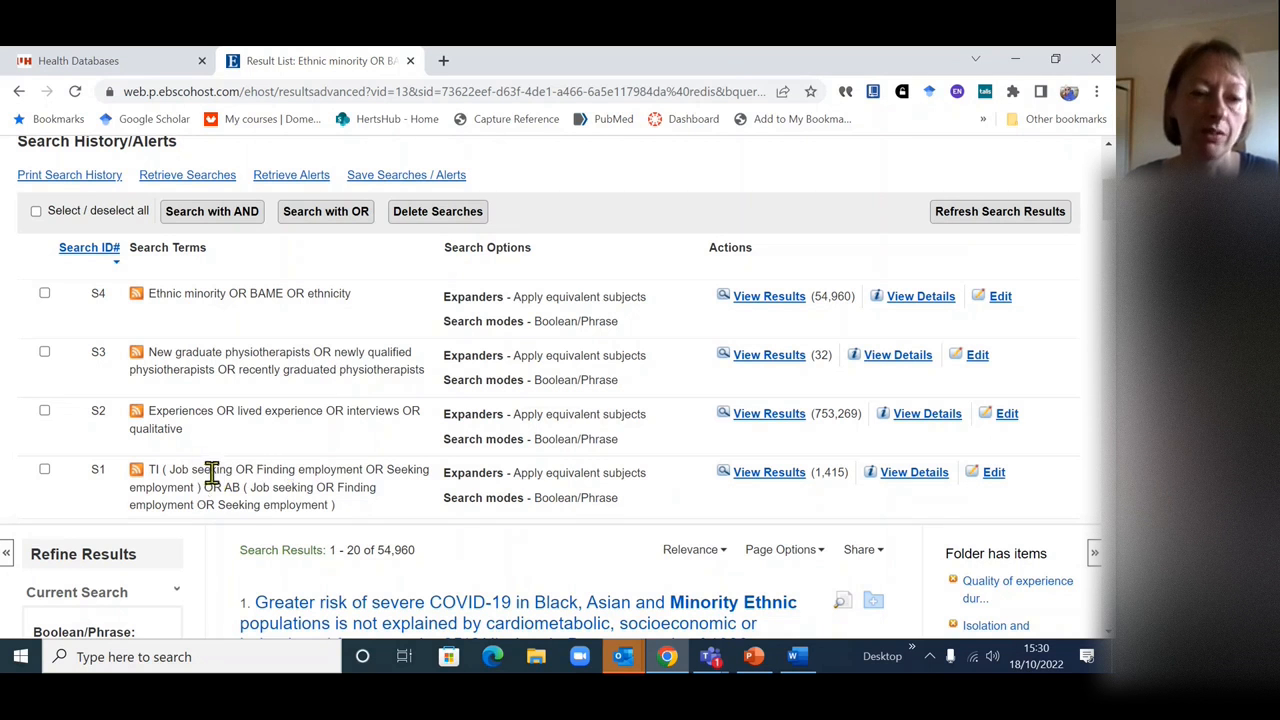
click(44, 469)
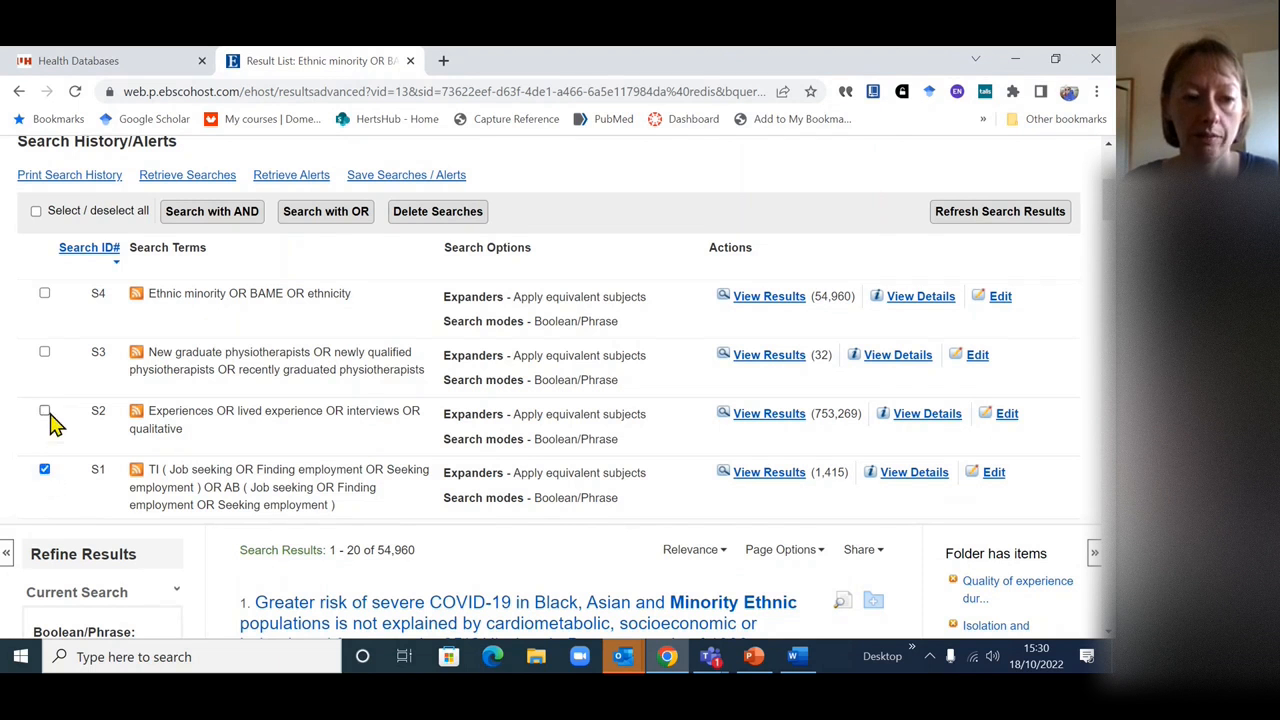
click(44, 411)
click(44, 352)
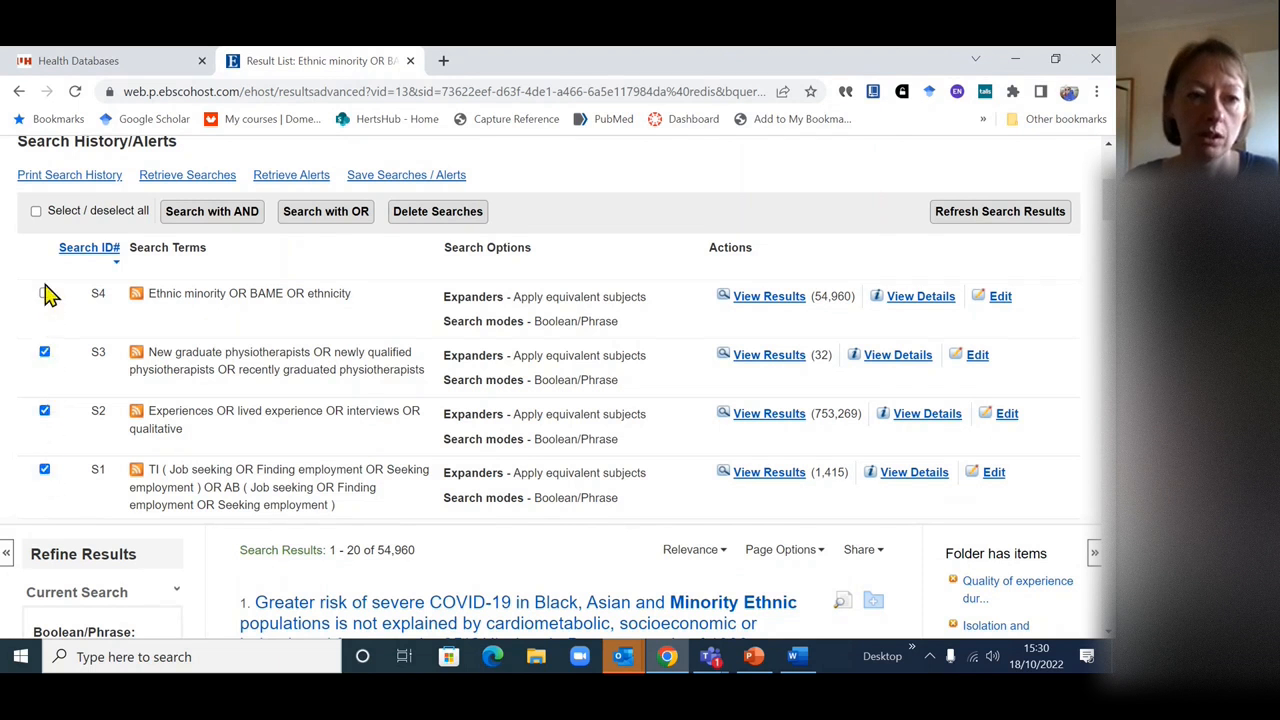
click(44, 293)
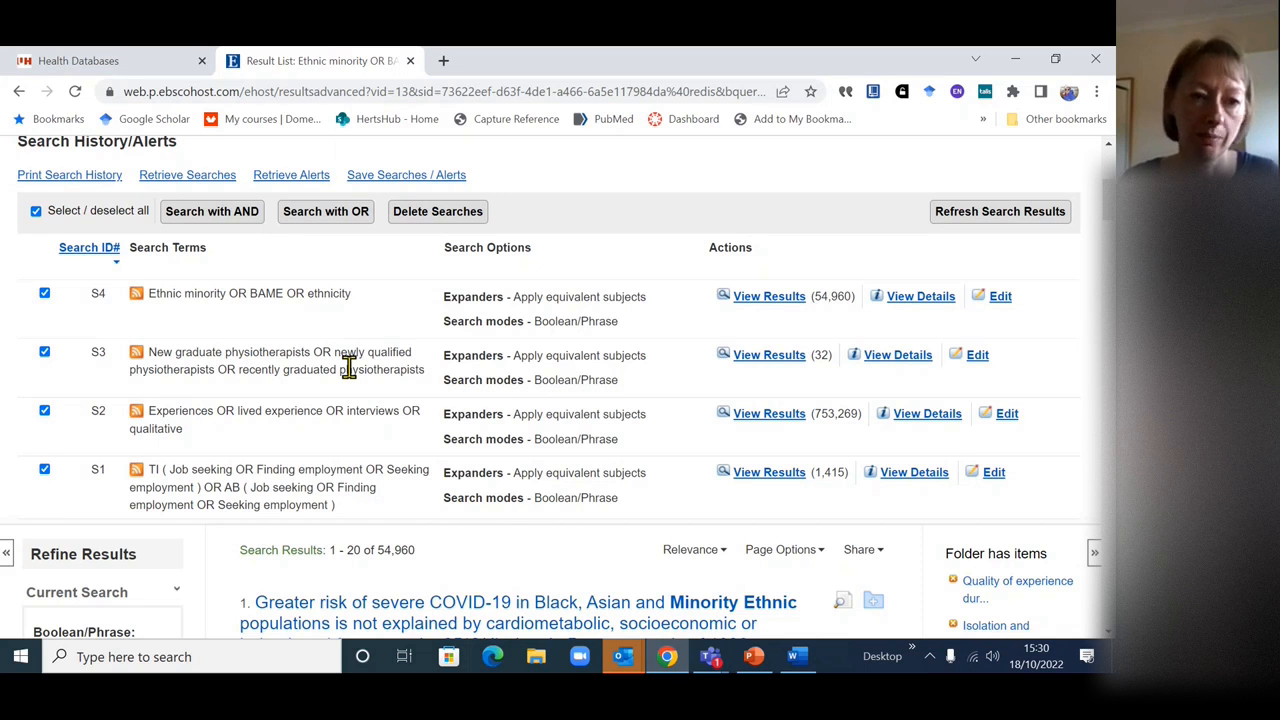
click(237, 215)
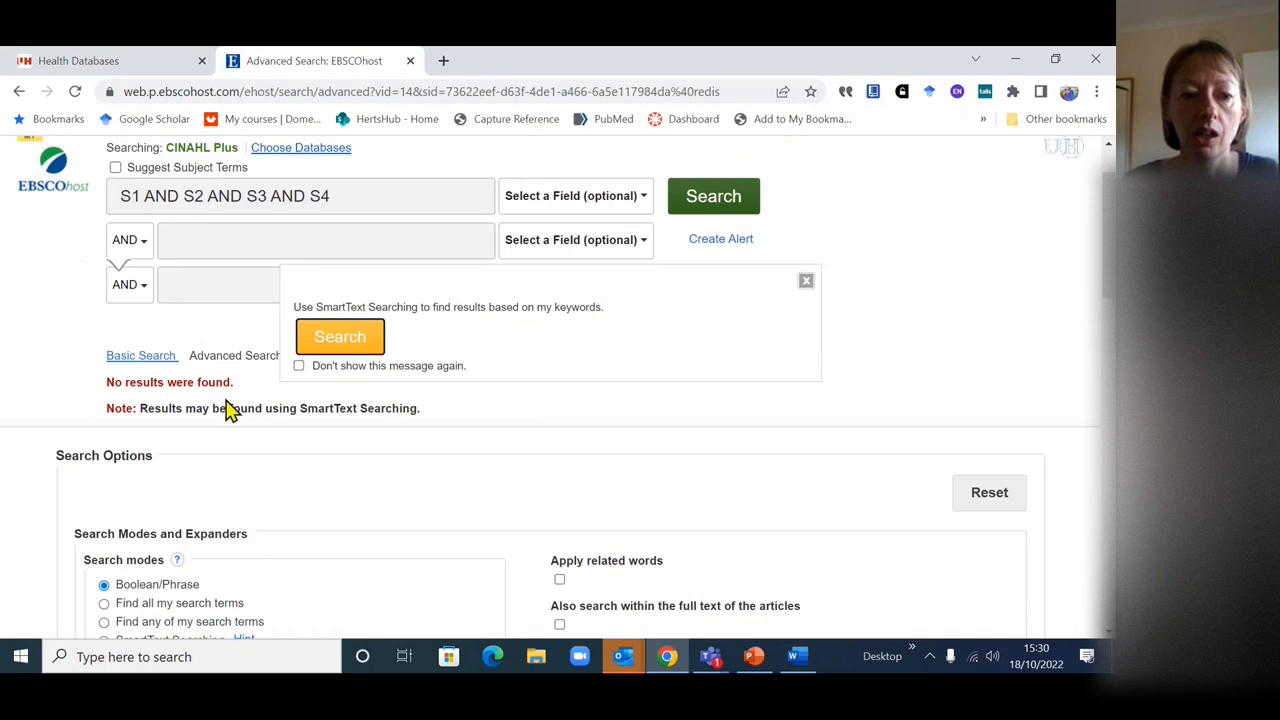
click(806, 281)
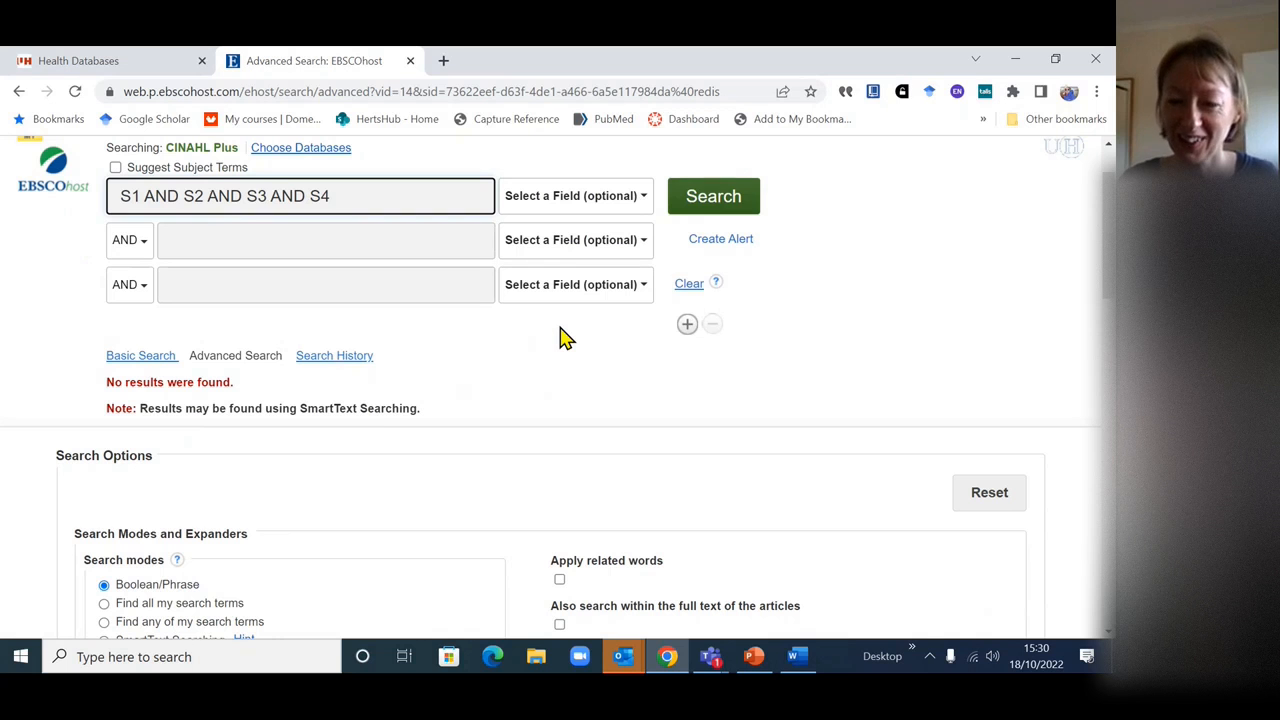
- Open the job-seeking search S1 for editing from the search history and delete its search terms
click(357, 360)
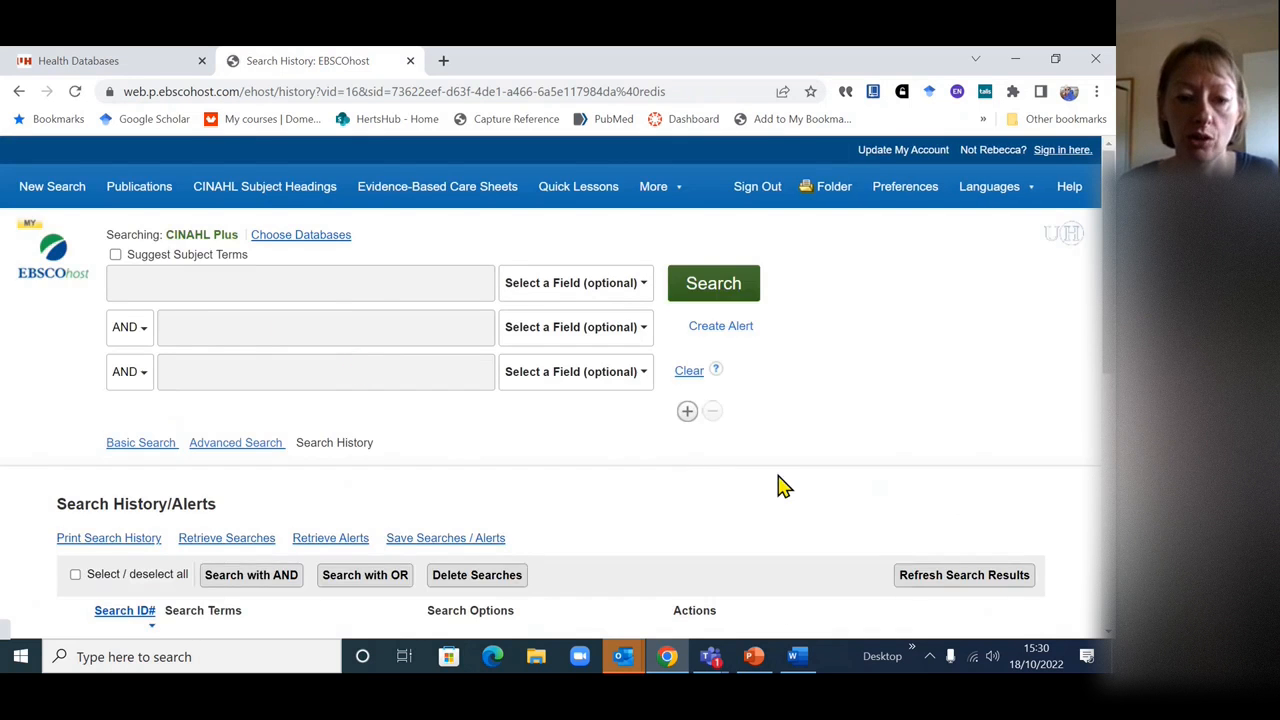
scroll(794, 434, down, 3)
scroll(800, 412, down, 1)
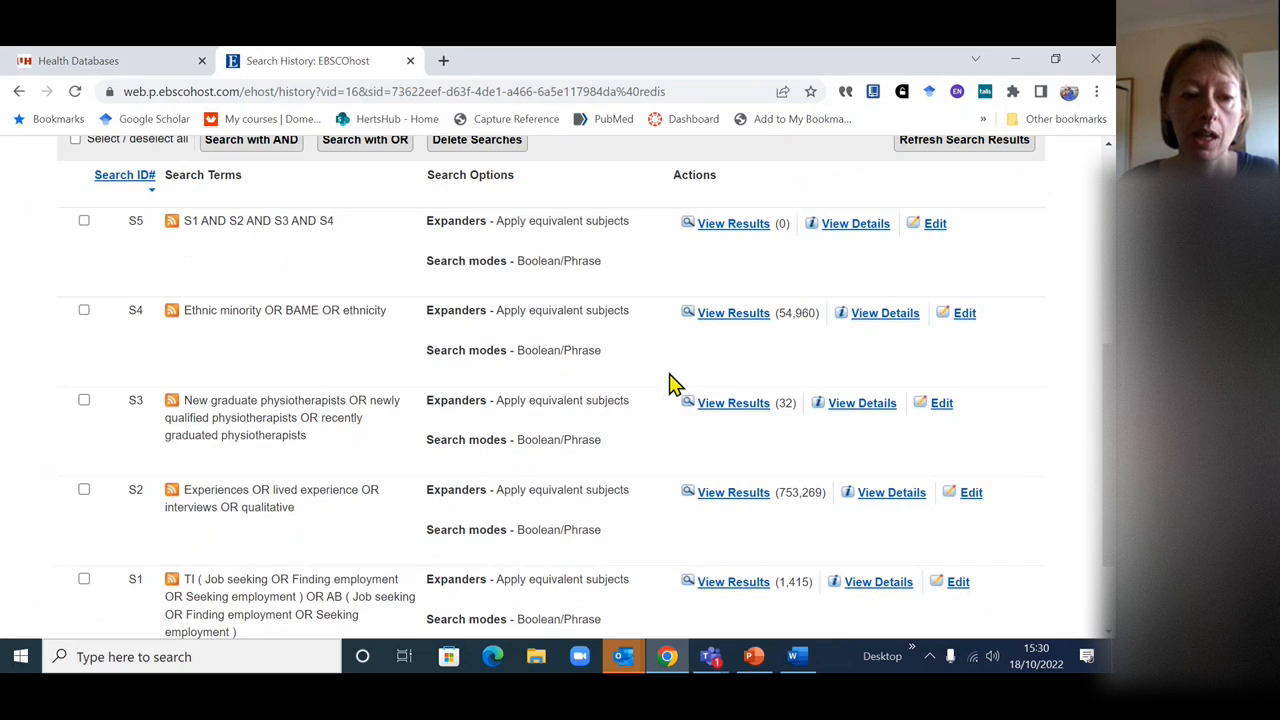
scroll(690, 384, down, 1)
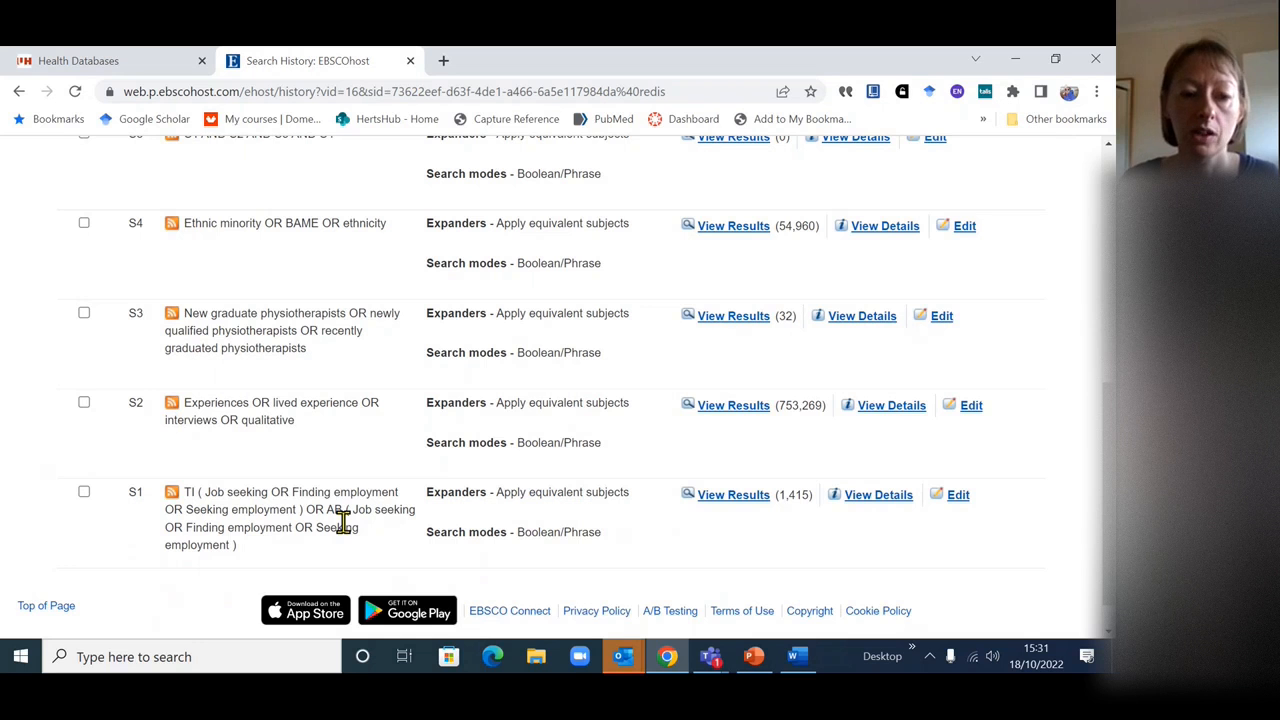
click(958, 496)
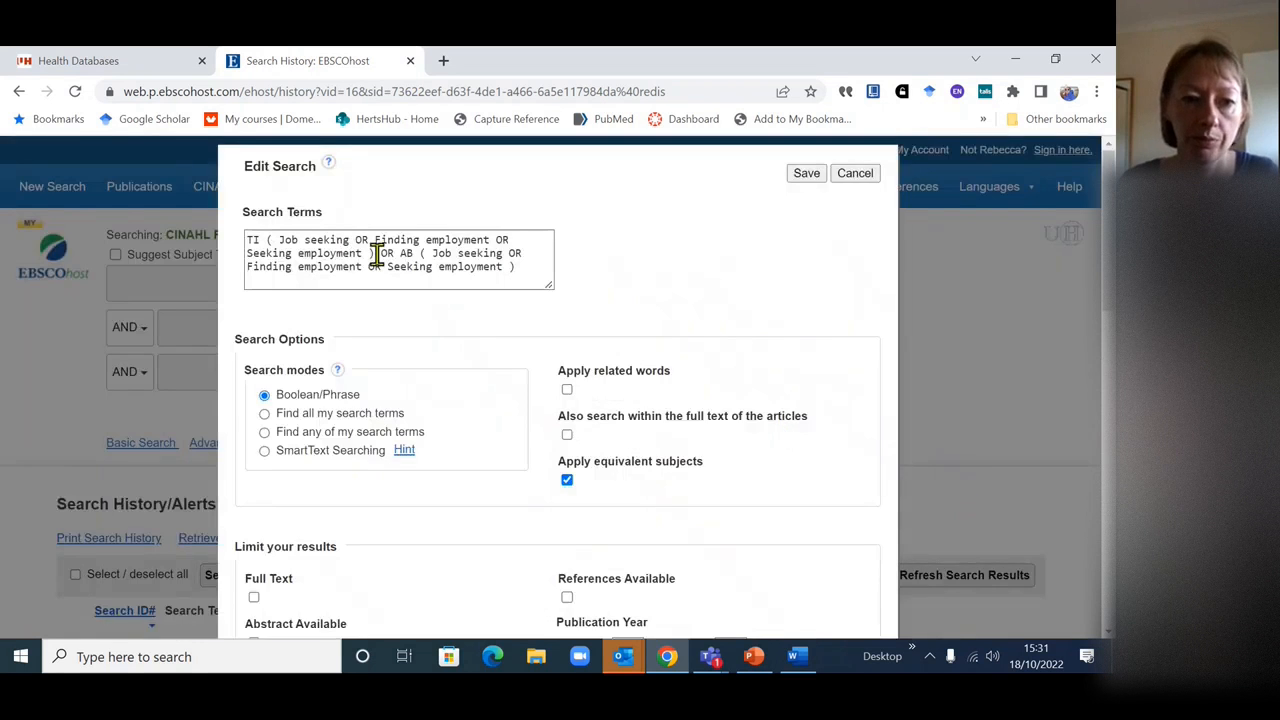
click(520, 265)
drag(520, 265, 249, 240)
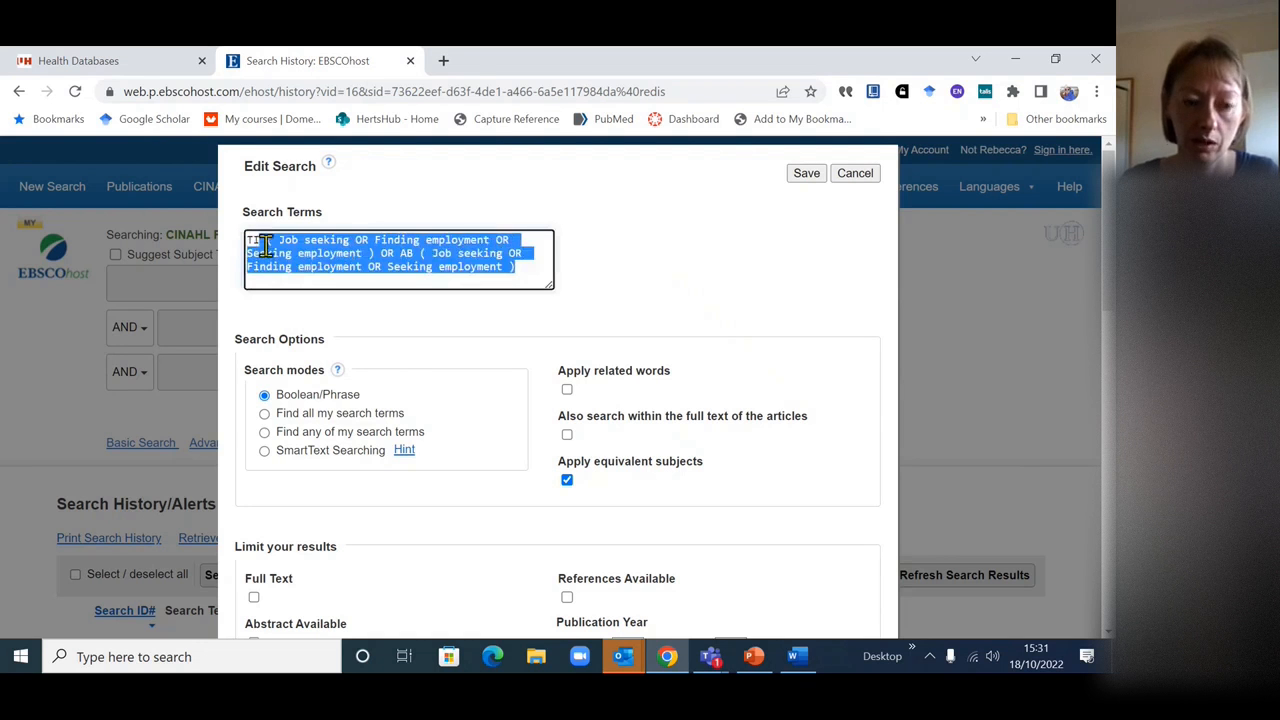
key(Delete)
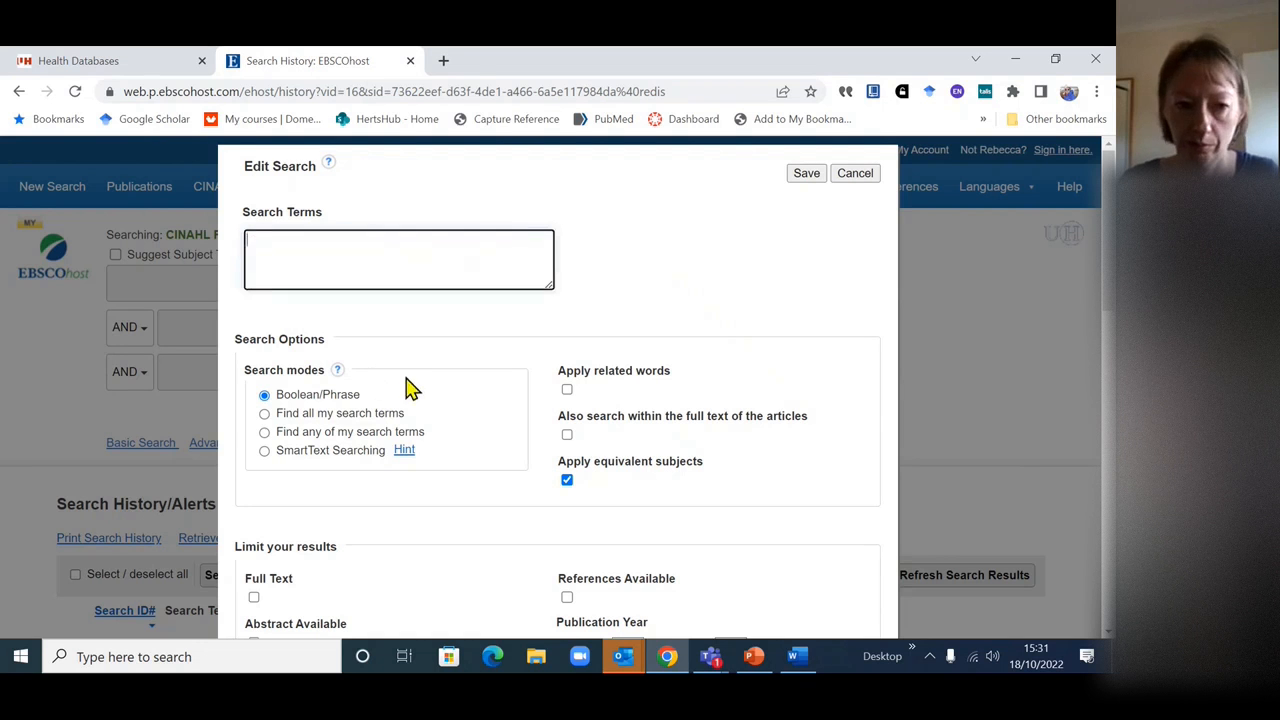
- Copy "Job seeking OR Finding employment OR Seeking employment" from the Word document into the search terms of the edited S1 search
click(795, 658)
scroll(597, 444, up, 5)
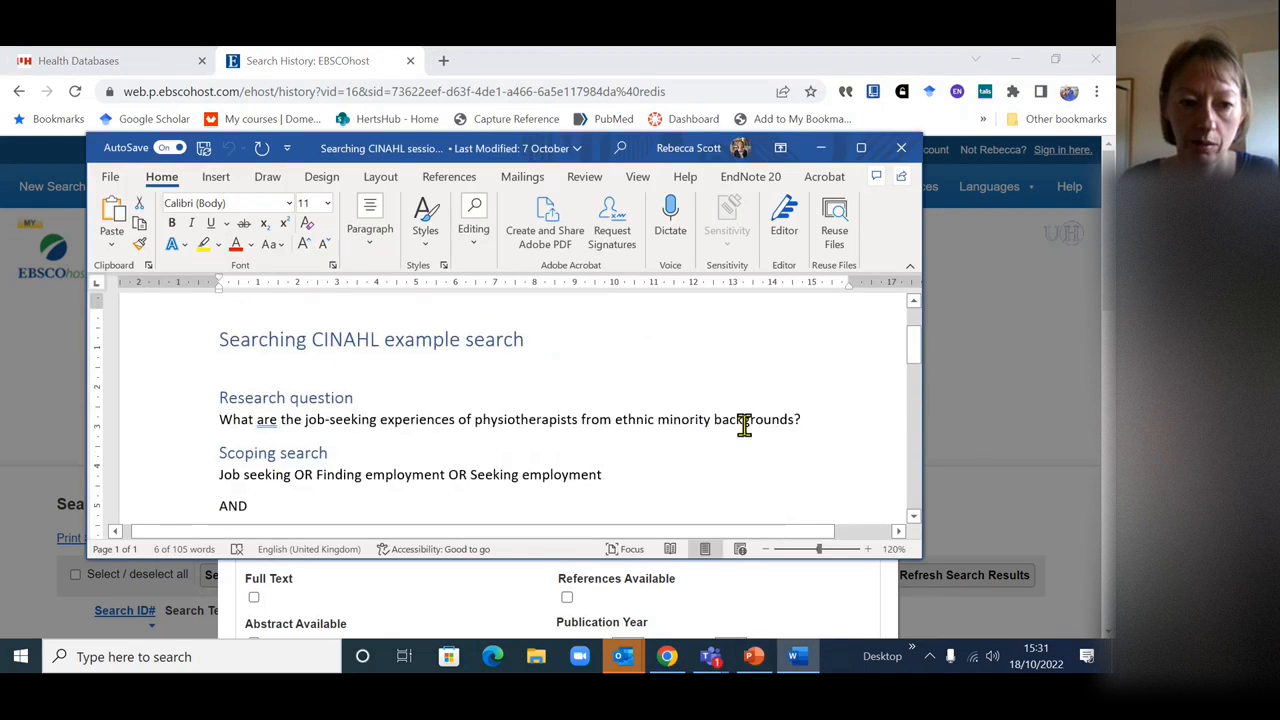
drag(612, 475, 229, 486)
key(ctrl+c)
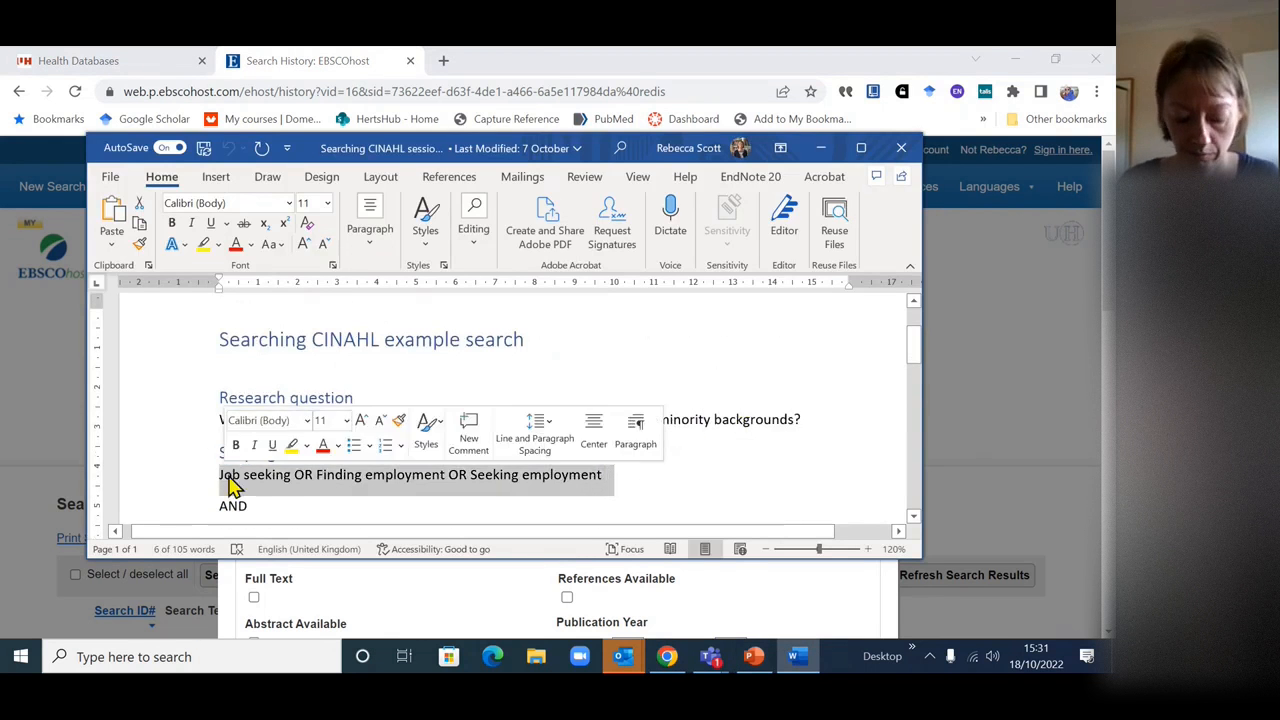
click(1021, 379)
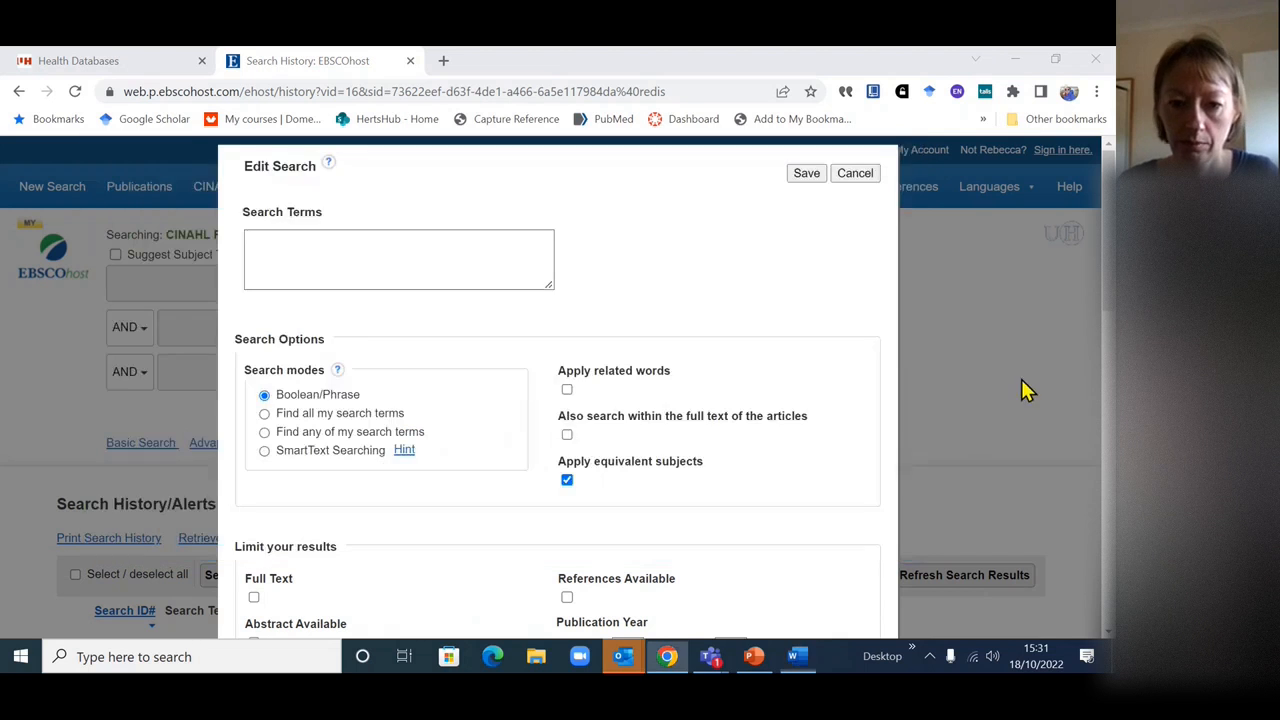
click(446, 263)
key(ctrl+v)
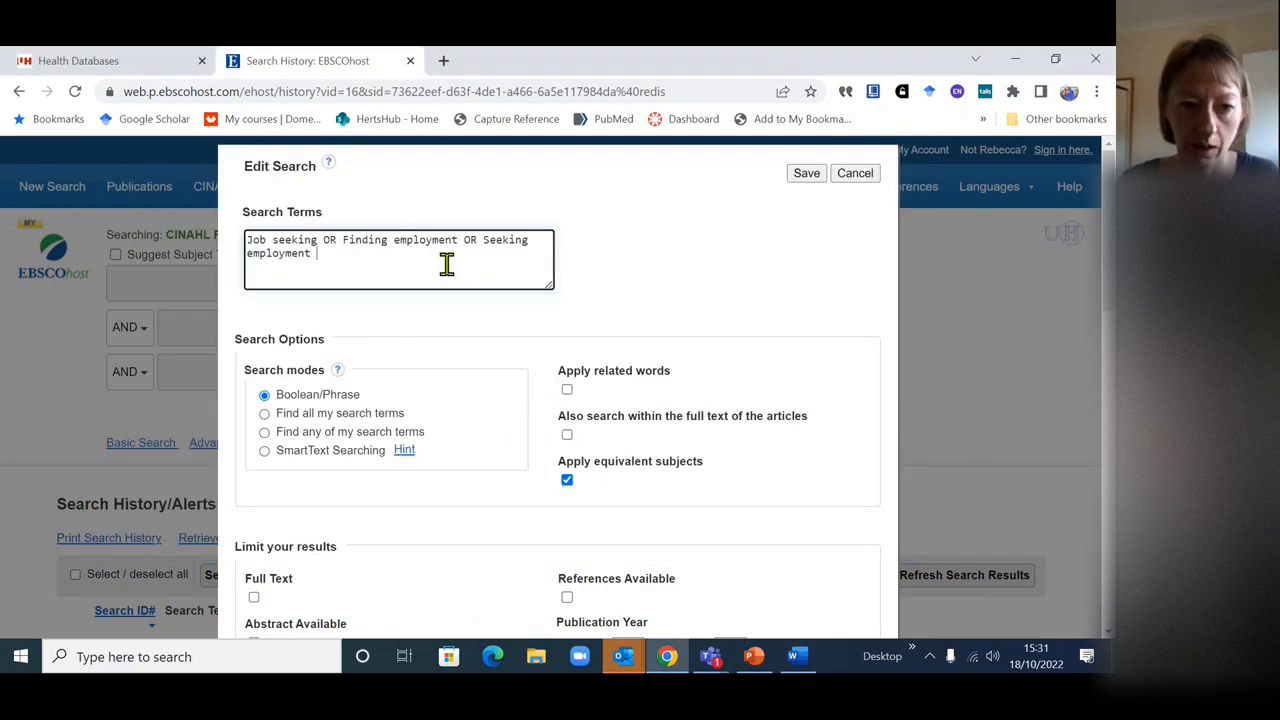
- Shorten "Job seeking" to the truncated term "Job*" in the S1 search terms
double_click(320, 240)
key(BackSpace)
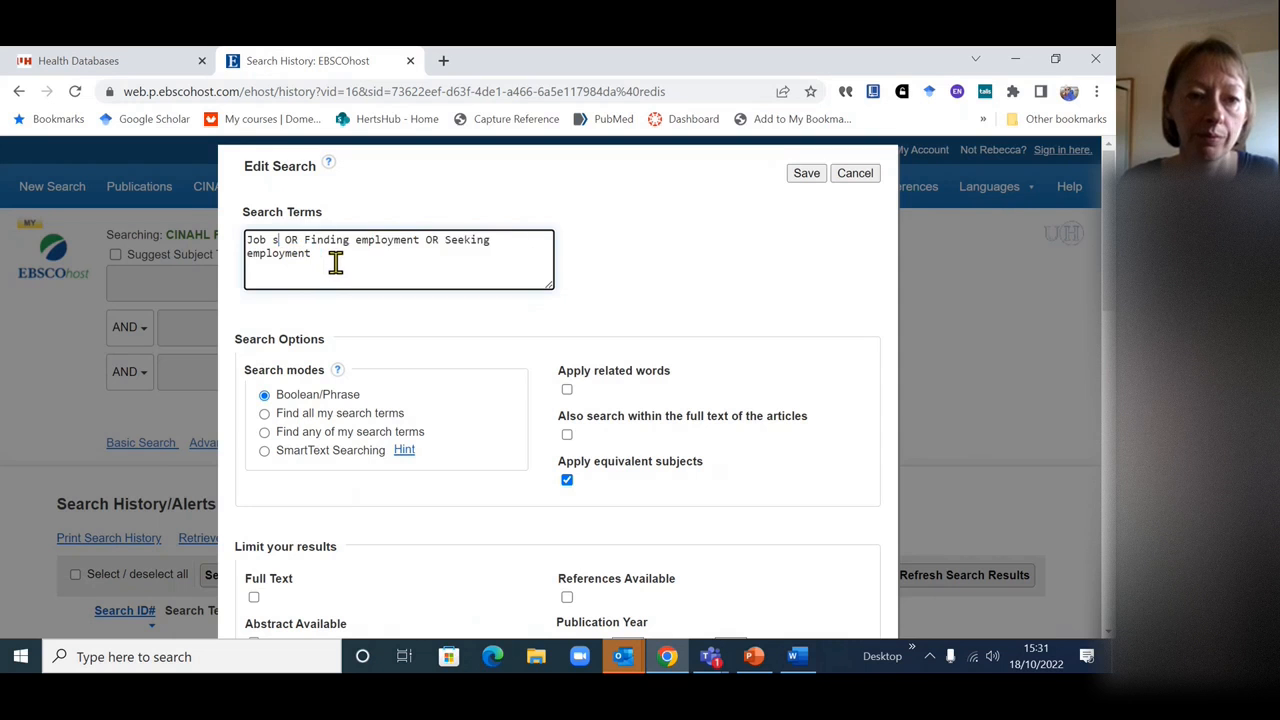
key(BackSpace)
text(*)
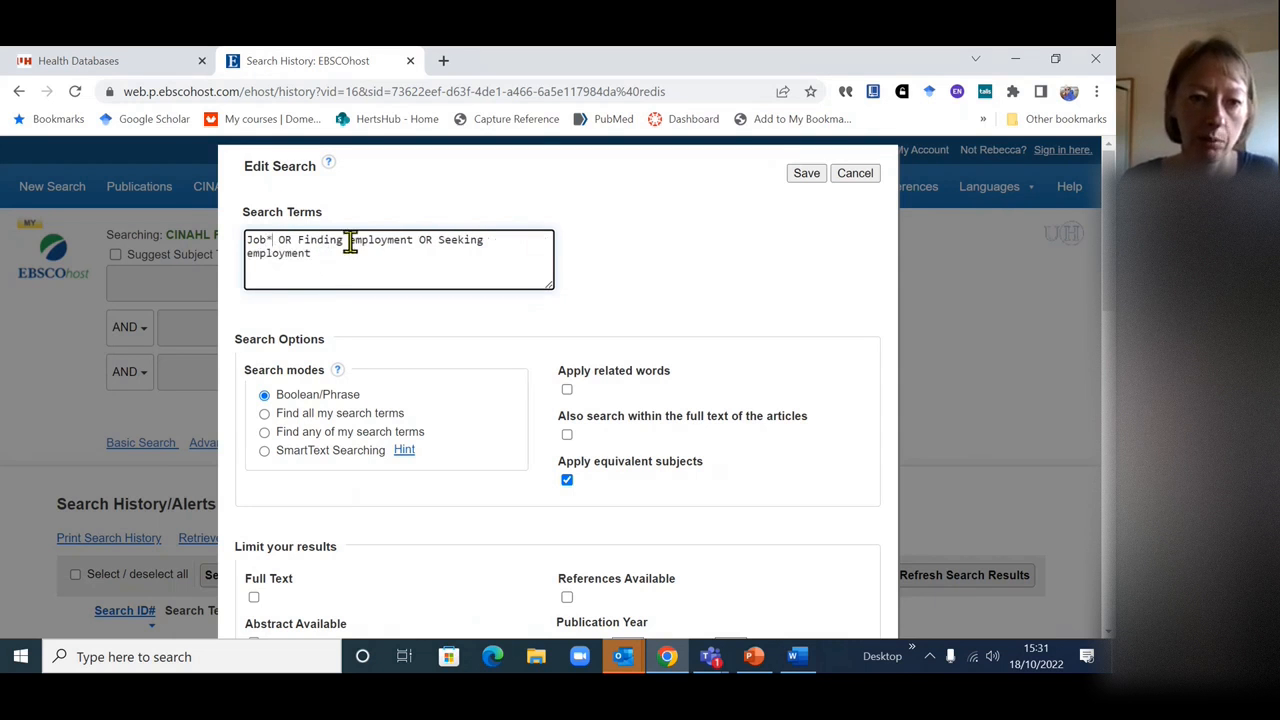
- Replace "Finding employment" with the truncated term "employ*" in the S1 search terms
click(349, 246)
key(BackSpace)
key(BackSpace)
key(BackSpace)
key(BackSpace)
key(BackSpace)
key(BackSpace)
key(BackSpace)
key(BackSpace)
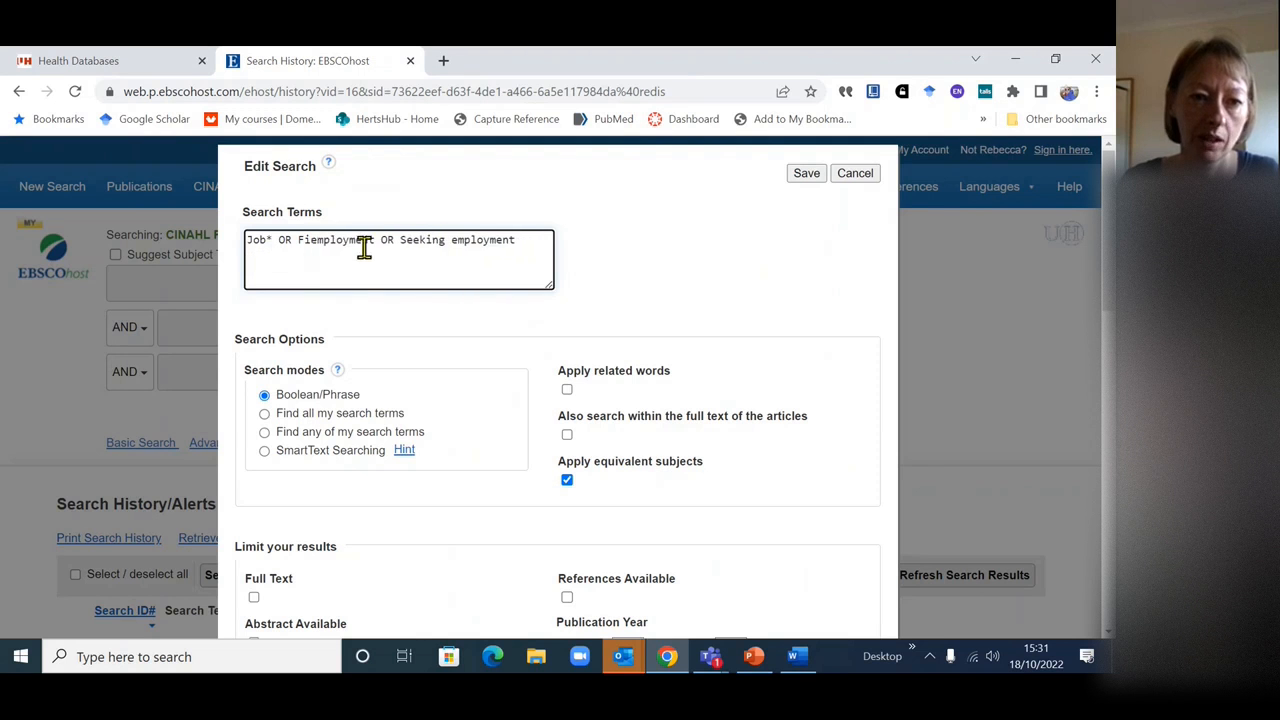
click(362, 241)
key(BackSpace)
key(BackSpace)
key(BackSpace)
key(BackSpace)
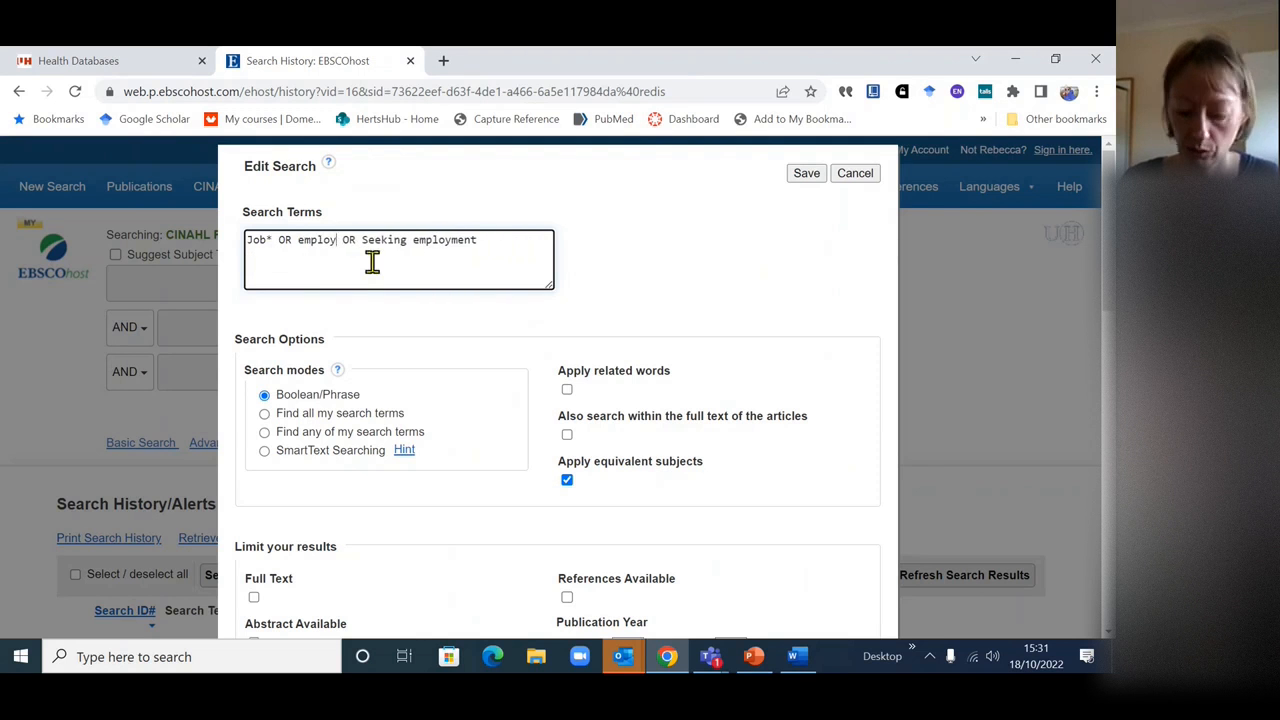
text(*)
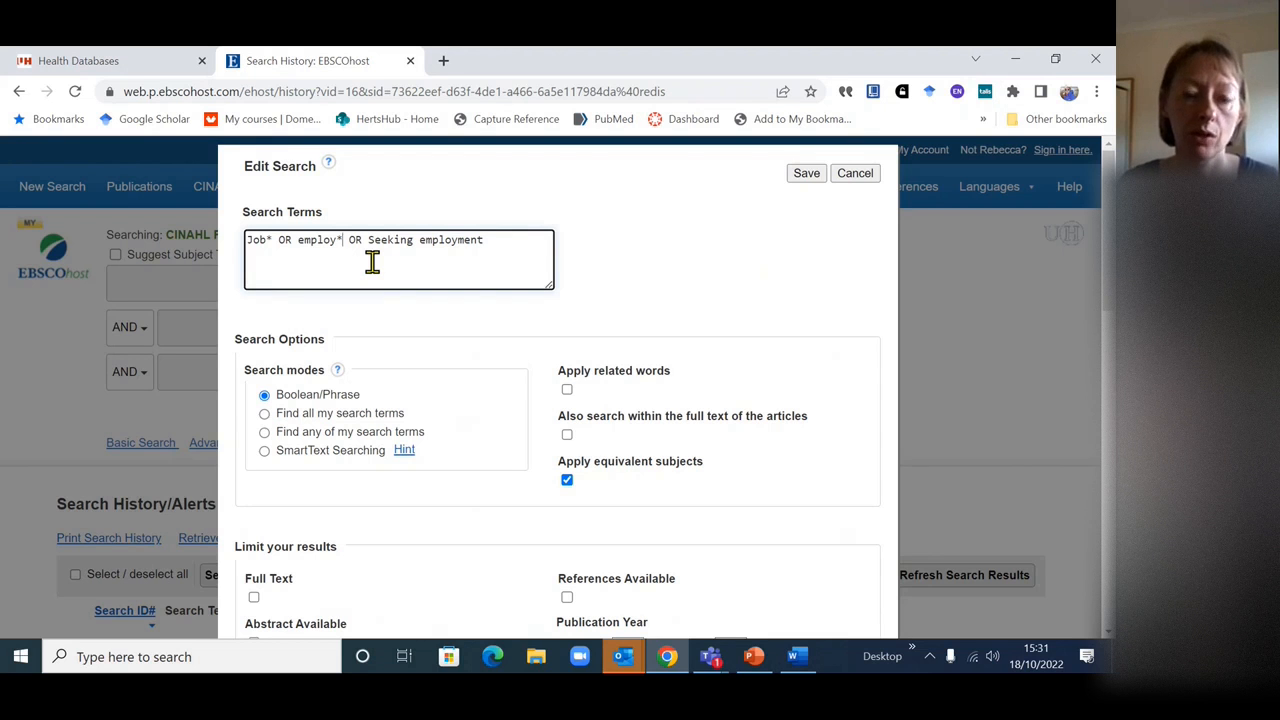
- Remove the truncation asterisk from "Job*" in the S1 search terms
double_click(256, 240)
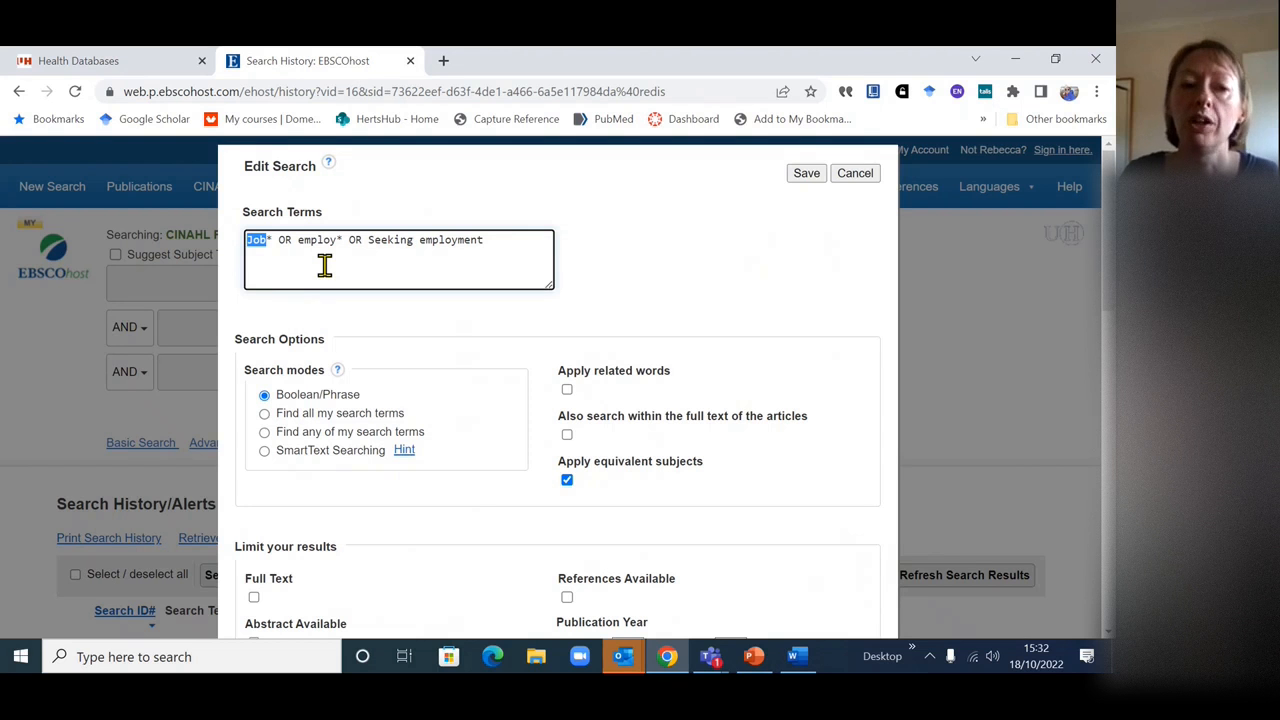
key(Right)
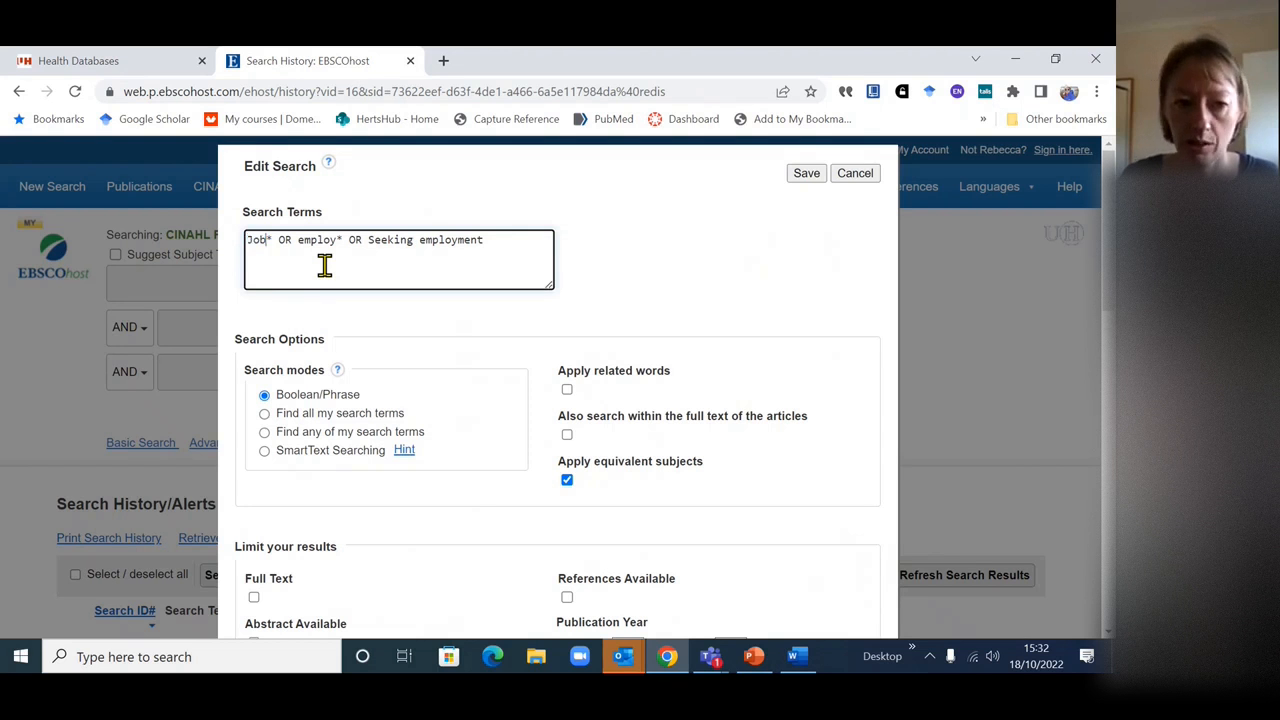
key(Delete)
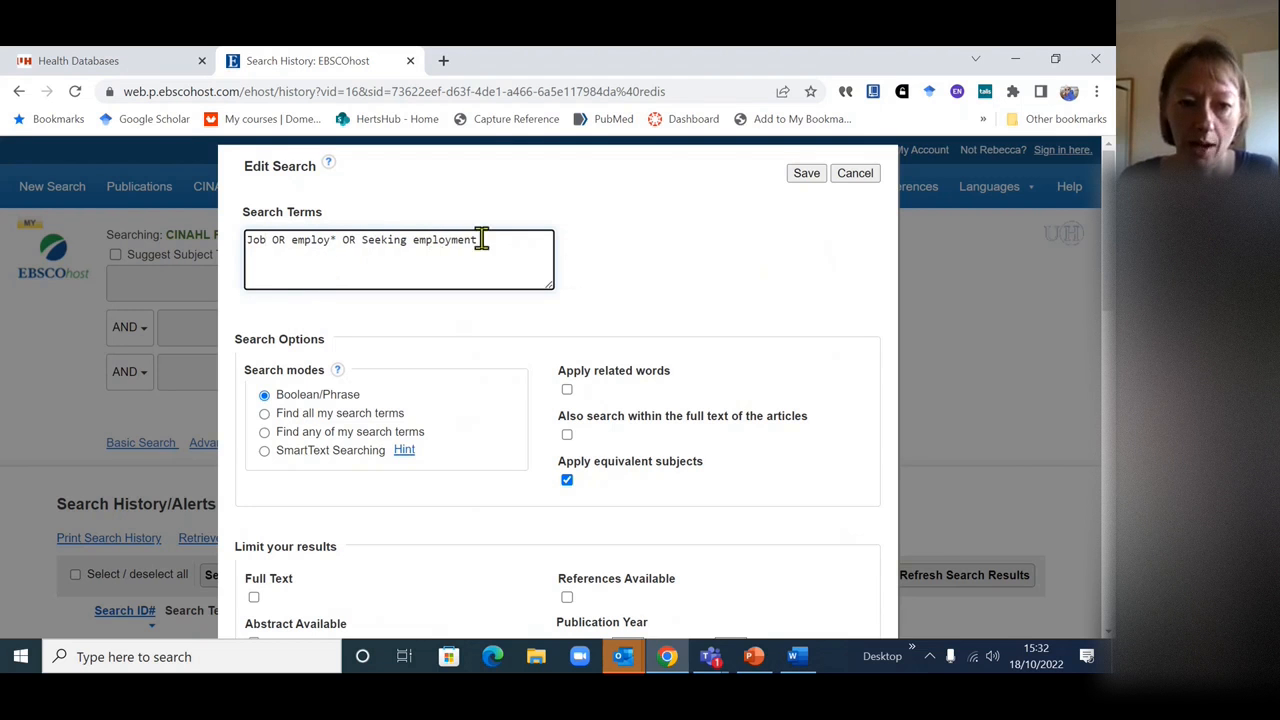
- Replace "Seeking employment" with the truncated term "recruit*" in the S1 search terms and save the edited search
drag(483, 240, 363, 243)
text(recrui)
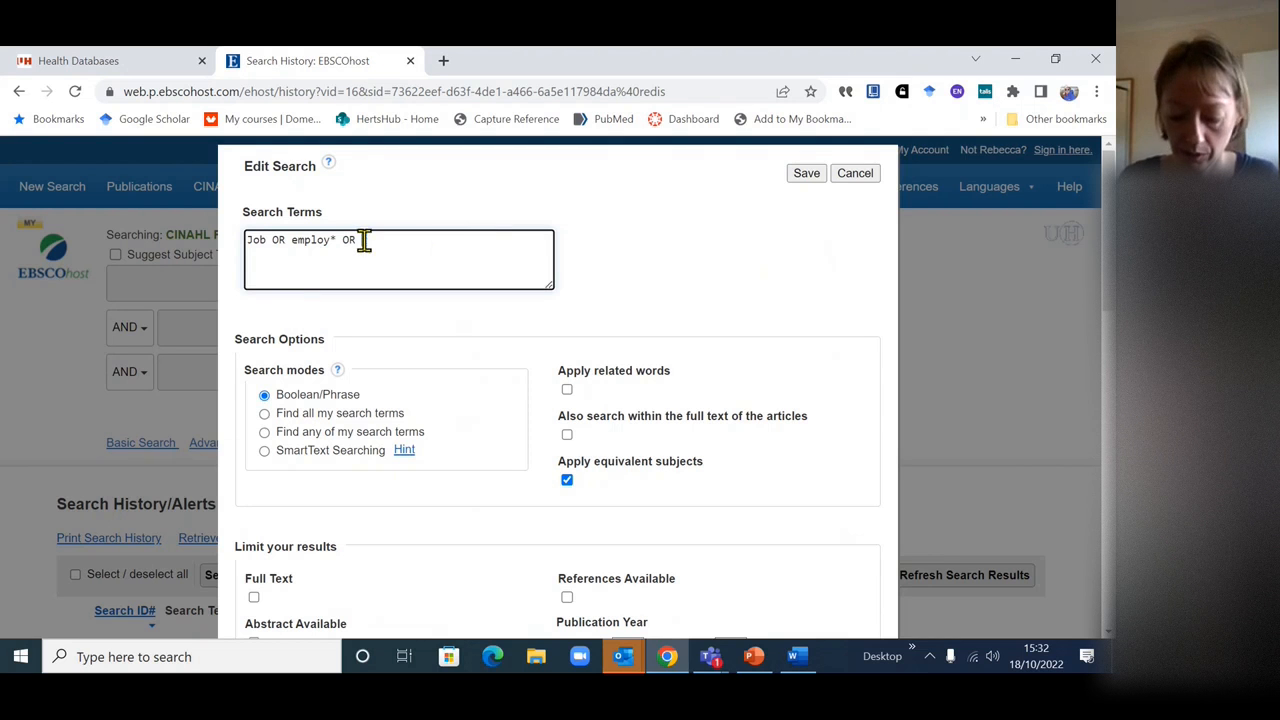
text(t)
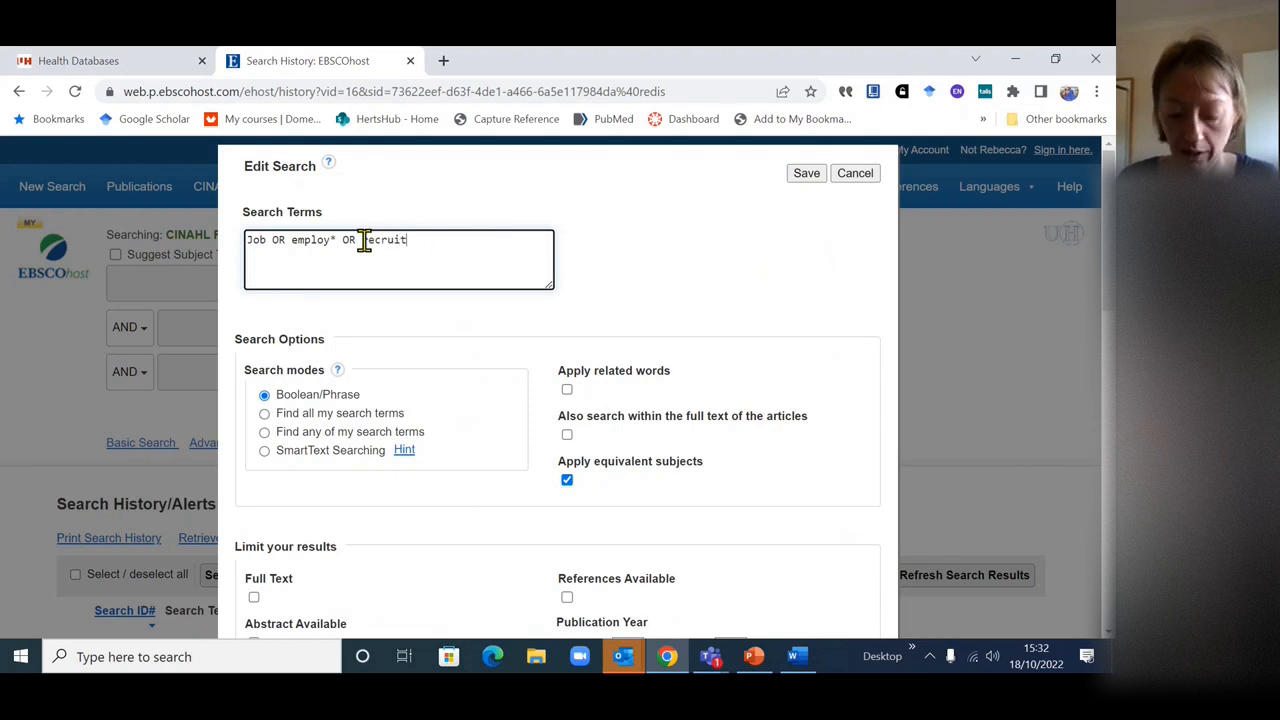
text(*)
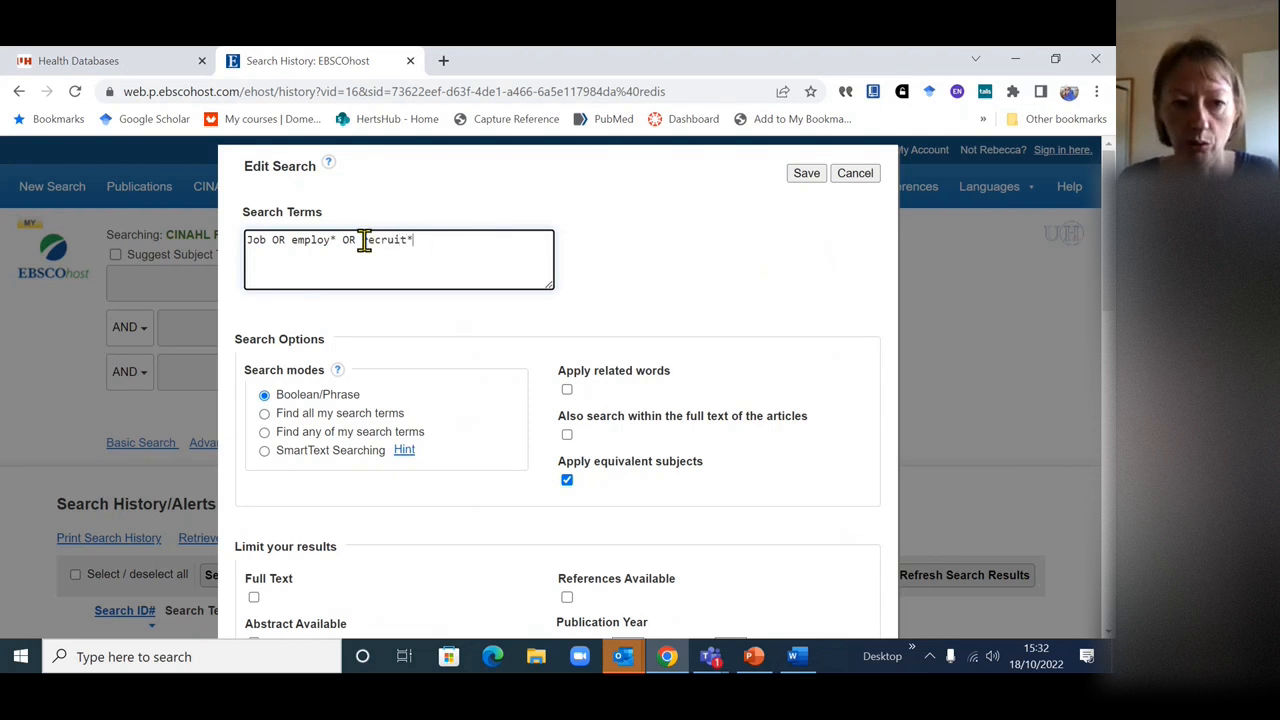
click(809, 178)
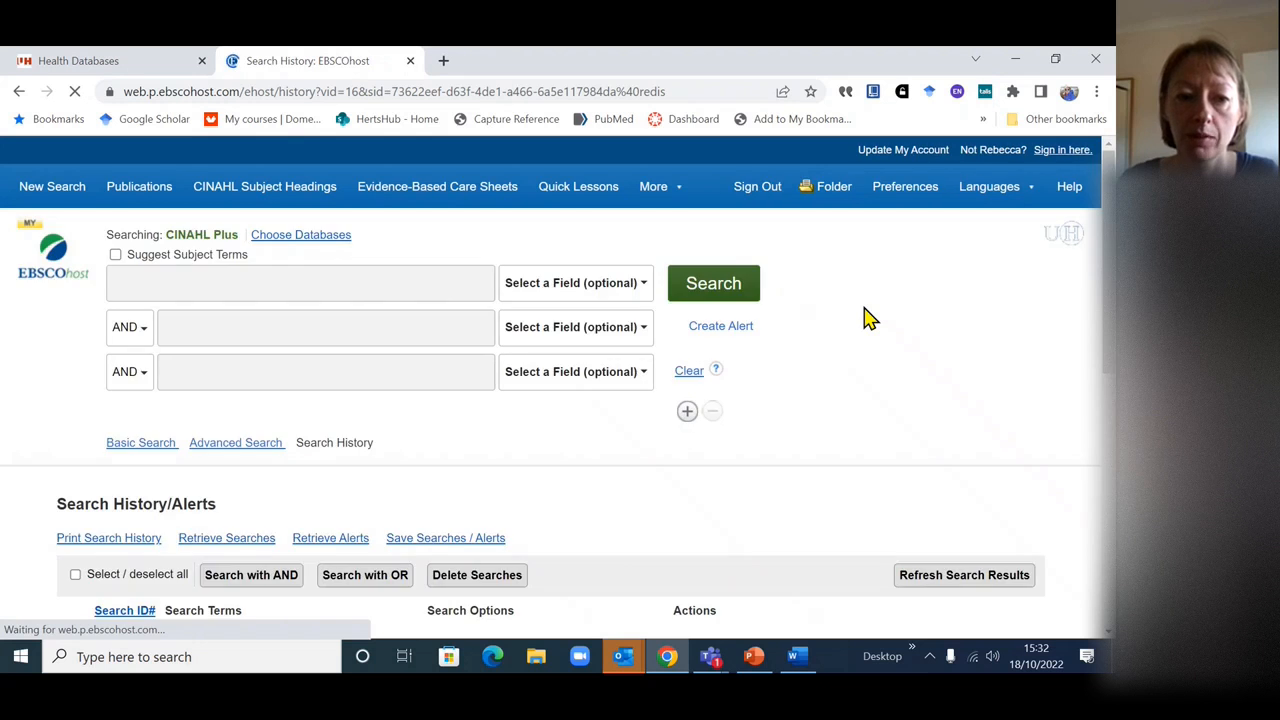
- Edit the S3 search and replace "New graduate physiotherapists" with the truncated term "physio*"
scroll(868, 318, down, 2)
scroll(868, 318, down, 2)
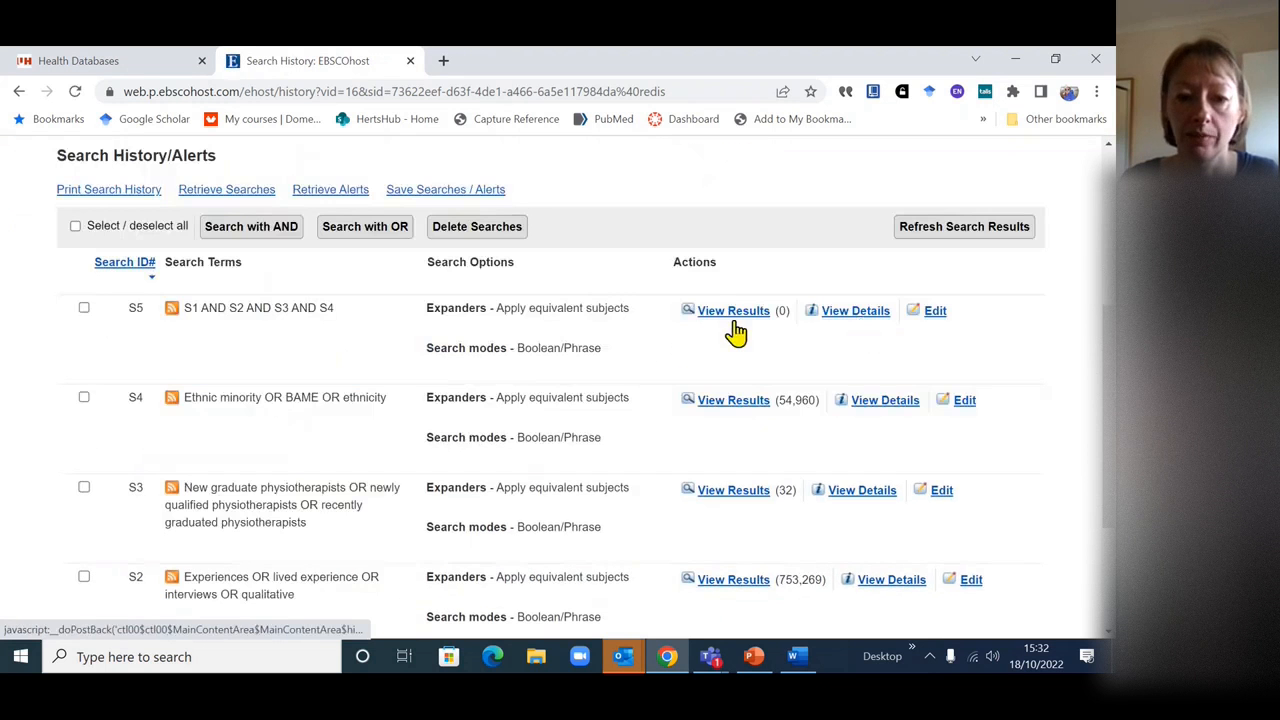
scroll(760, 310, down, 2)
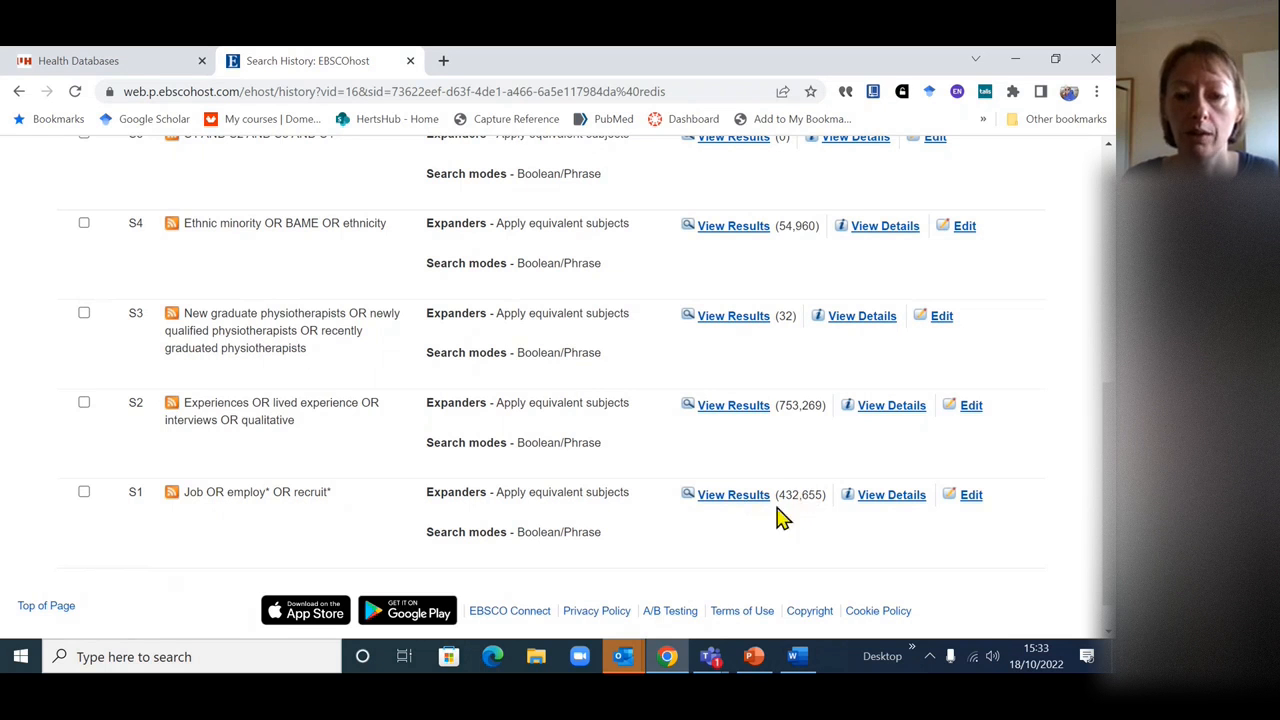
click(943, 317)
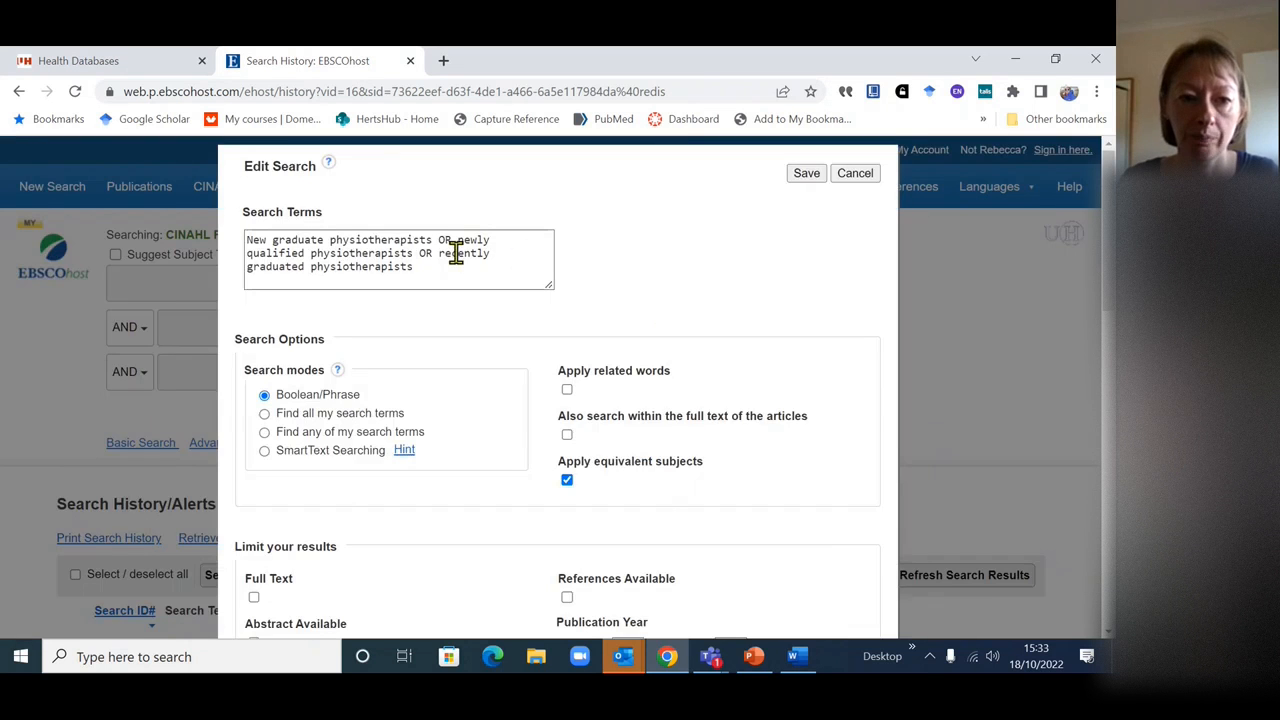
drag(332, 241, 234, 251)
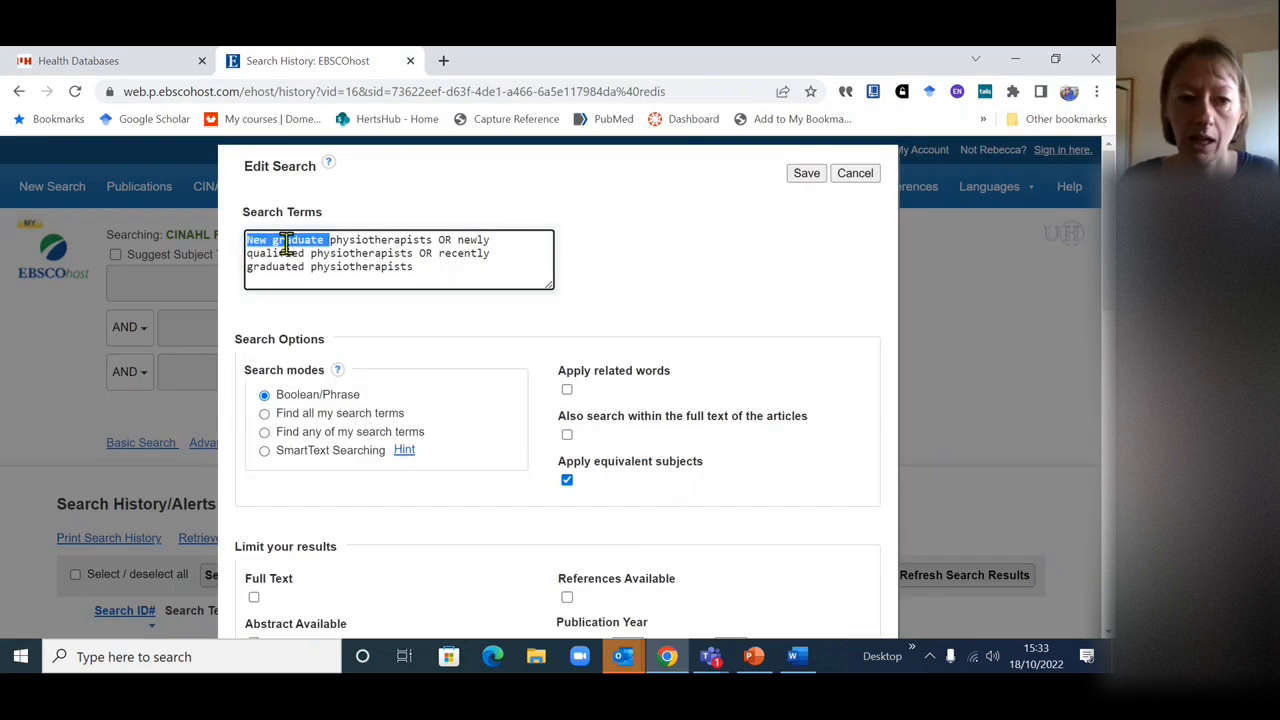
key(BackSpace)
drag(355, 241, 322, 243)
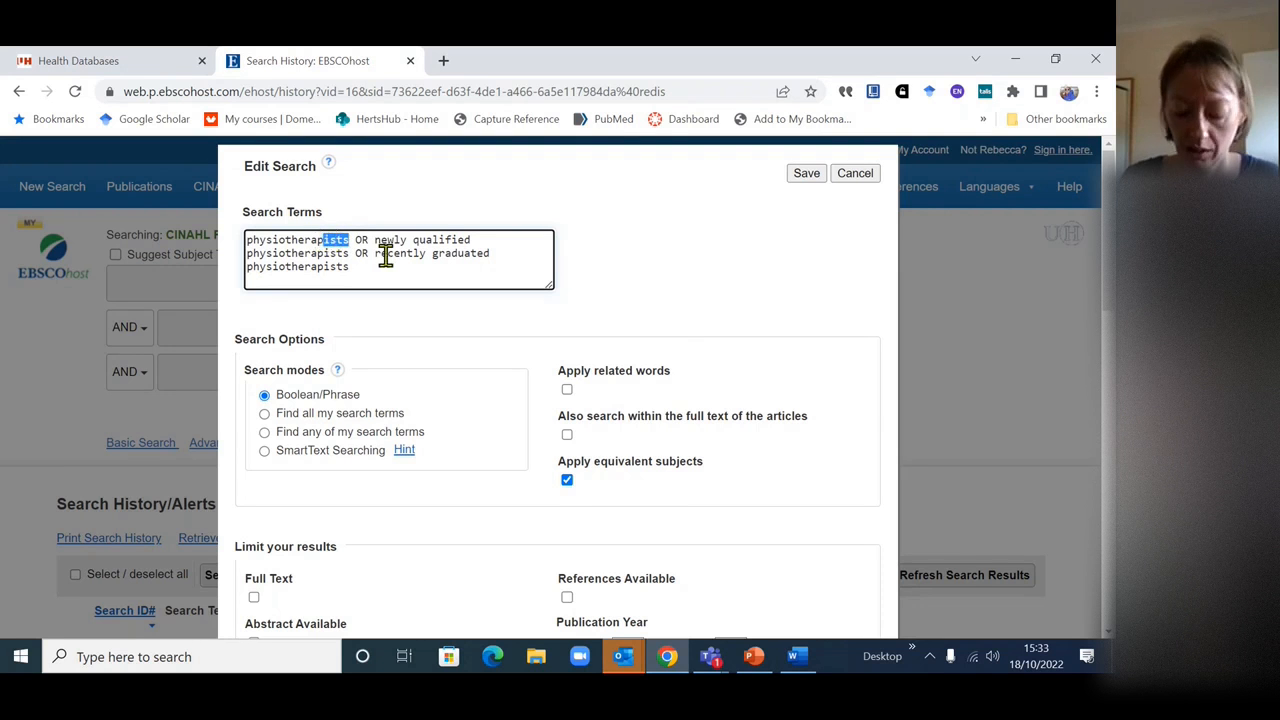
key(BackSpace)
key(BackSpace)
key(BackSpace)
key(BackSpace)
key(BackSpace)
key(BackSpace)
key(BackSpace)
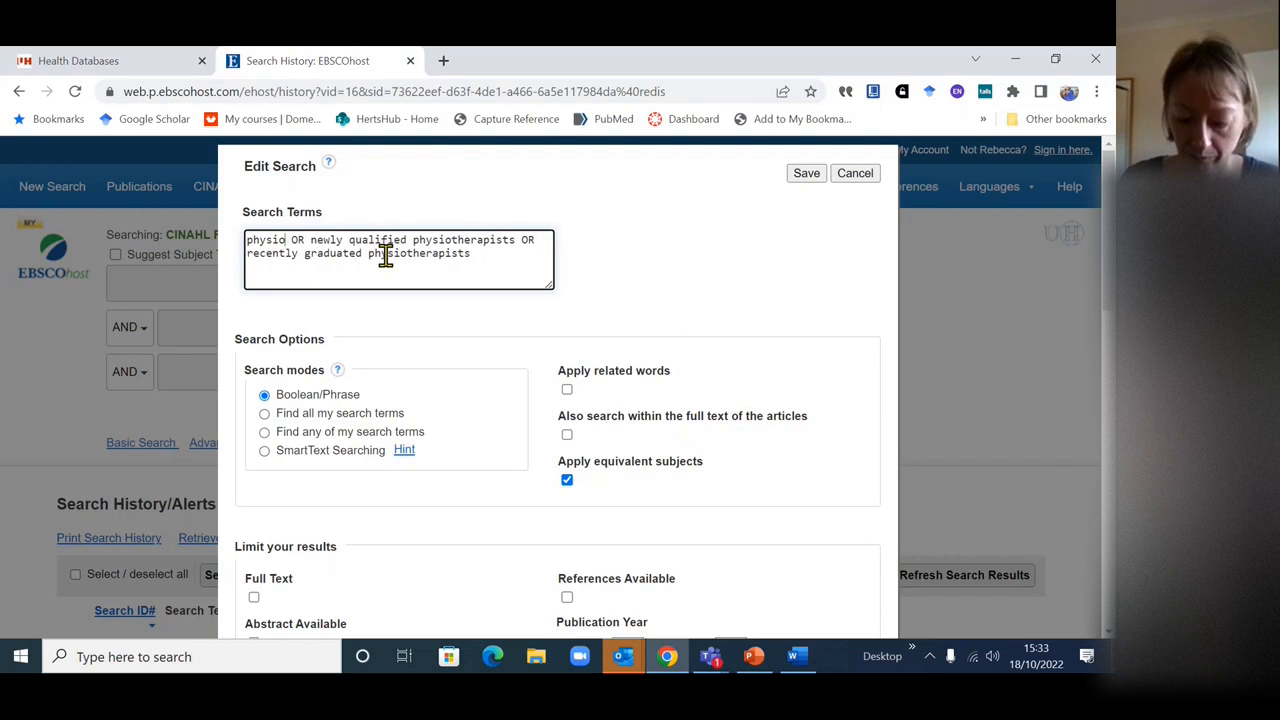
text(*)
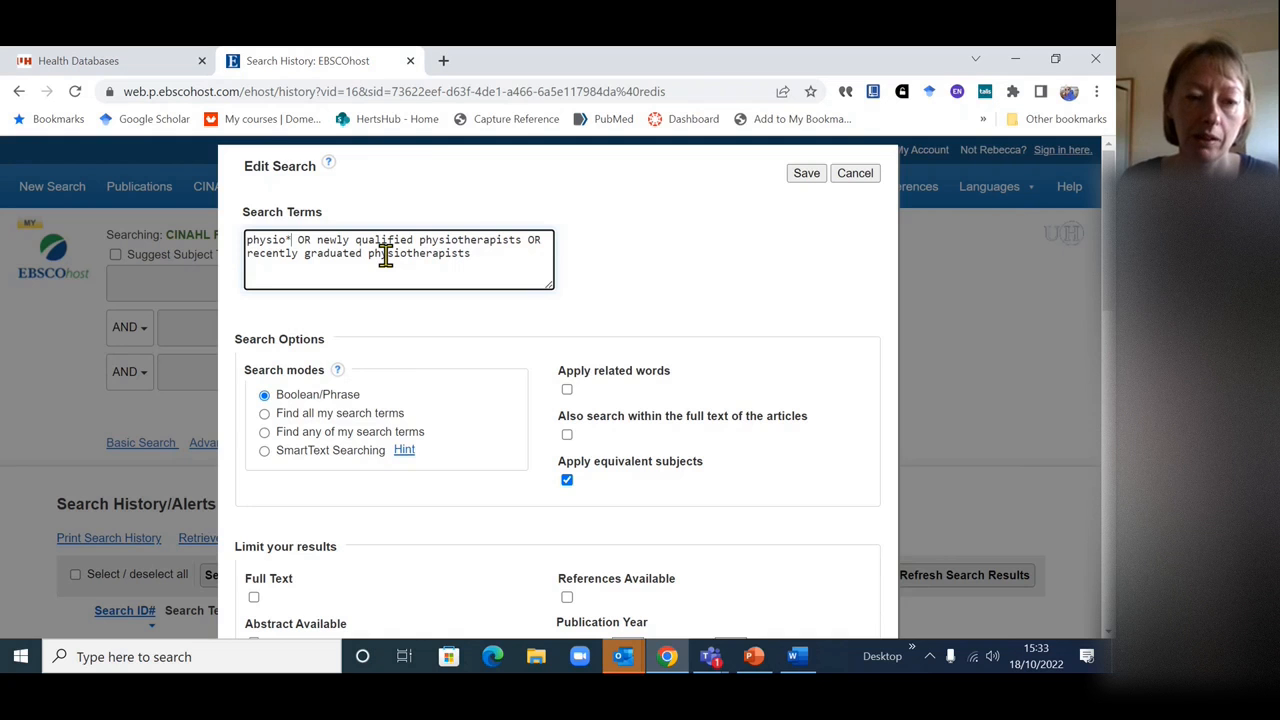
- Replace the remaining S3 terms after the first OR with the quoted phrase "physical therap*" and save the search
drag(506, 263, 318, 242)
key(BackSpace)
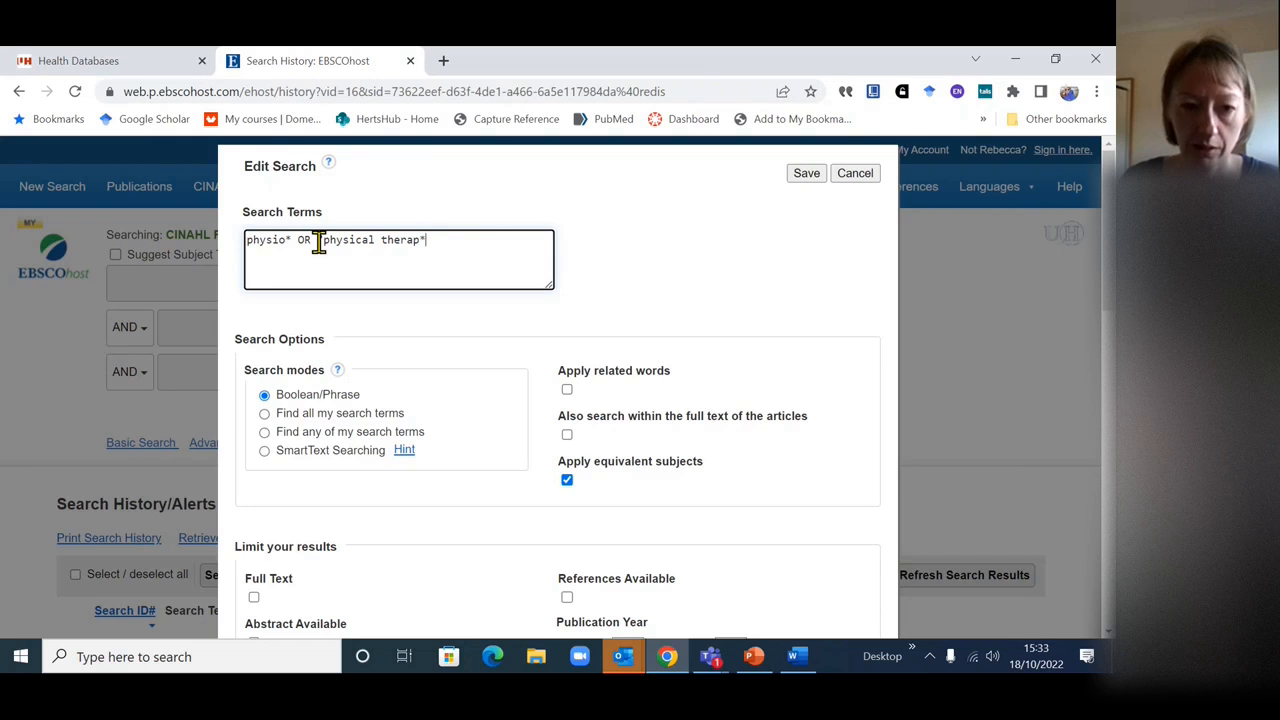
click(597, 280)
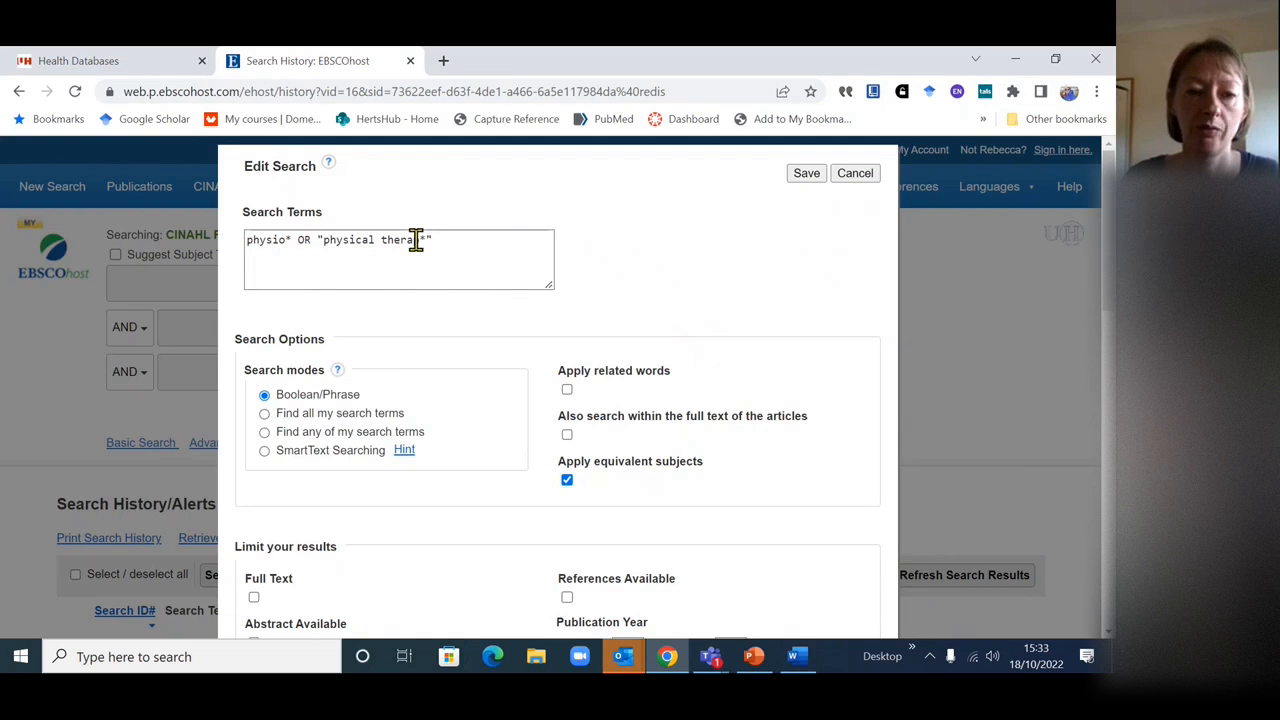
click(467, 247)
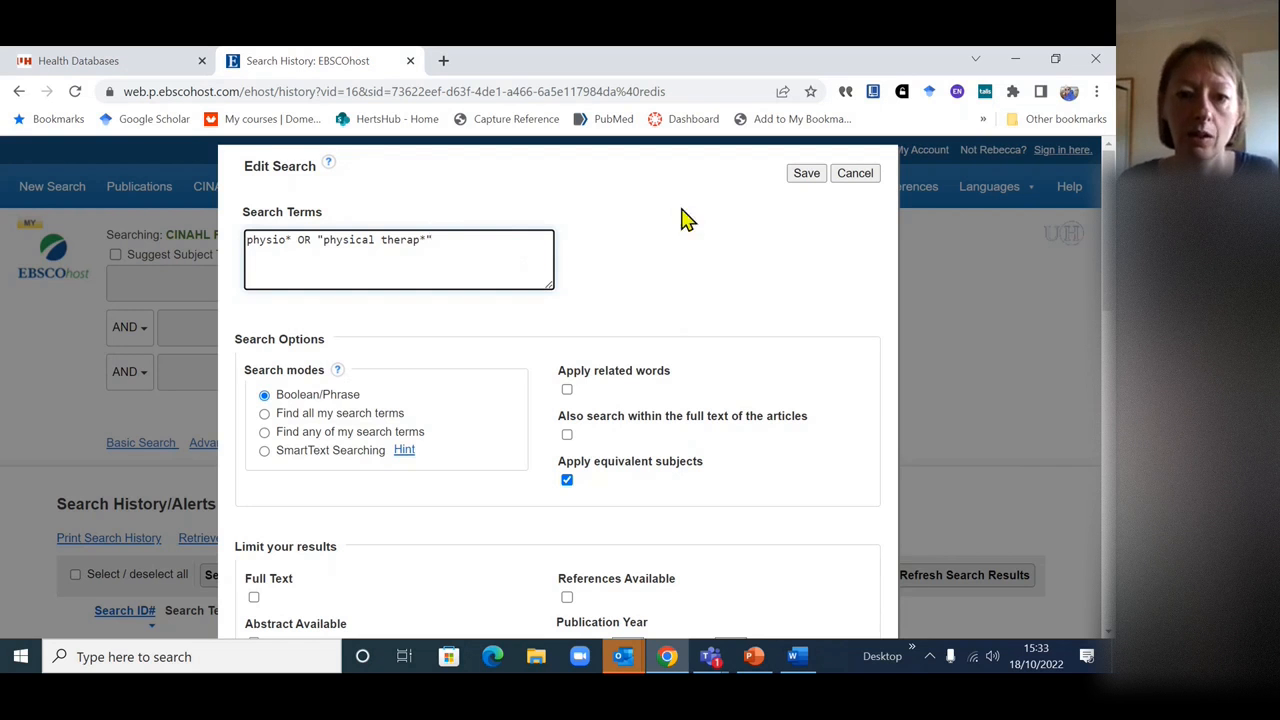
click(803, 176)
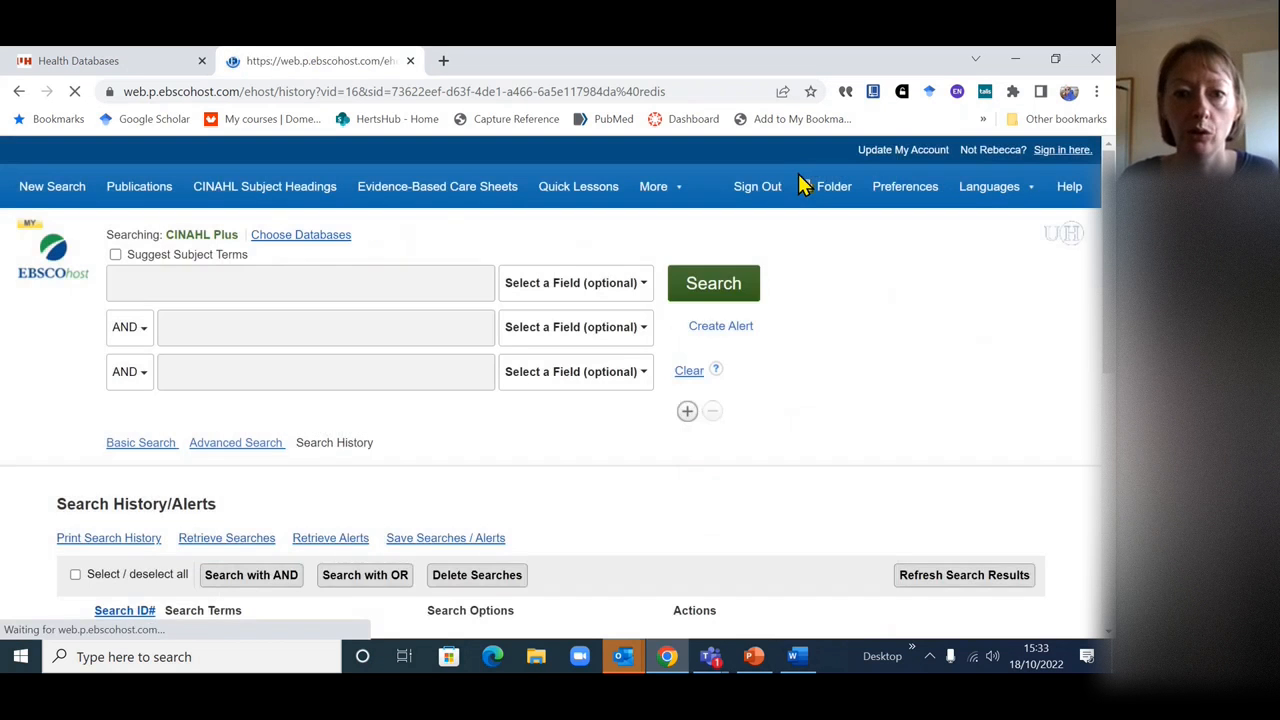
- Edit the S4 search to add "OR black" after "ethnicity" and save it
scroll(835, 338, down, 3)
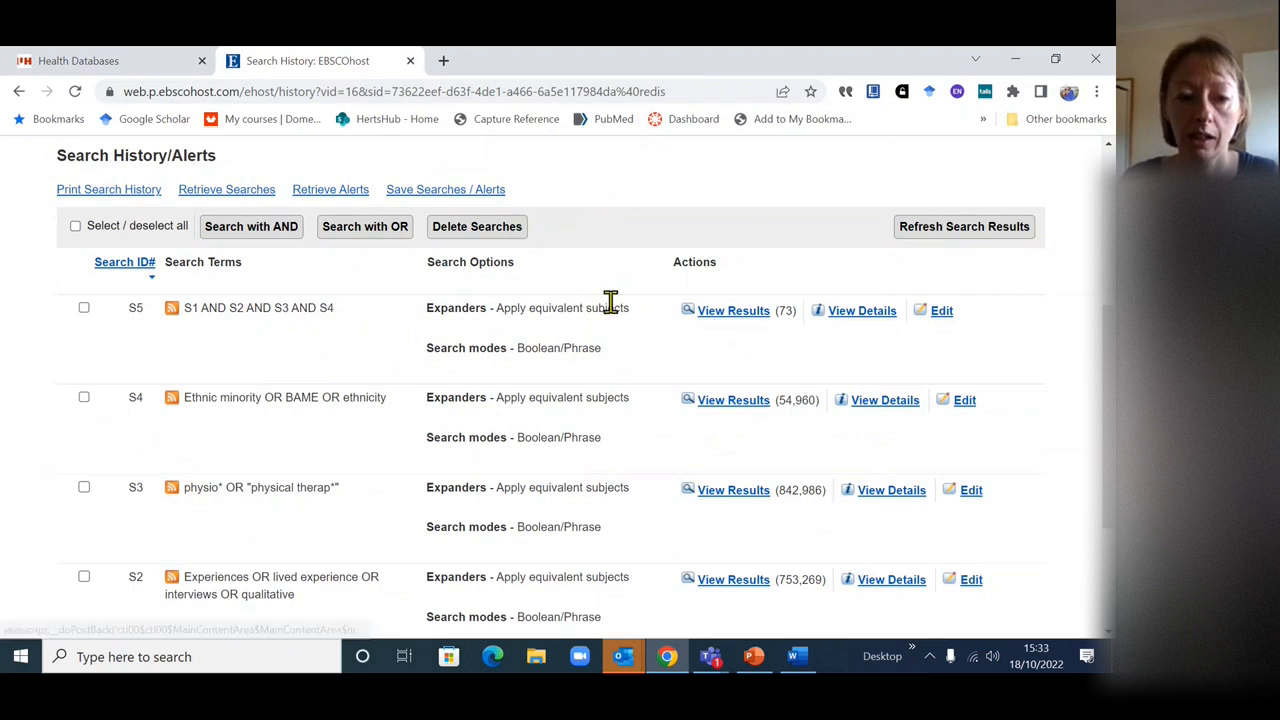
scroll(615, 305, down, 1)
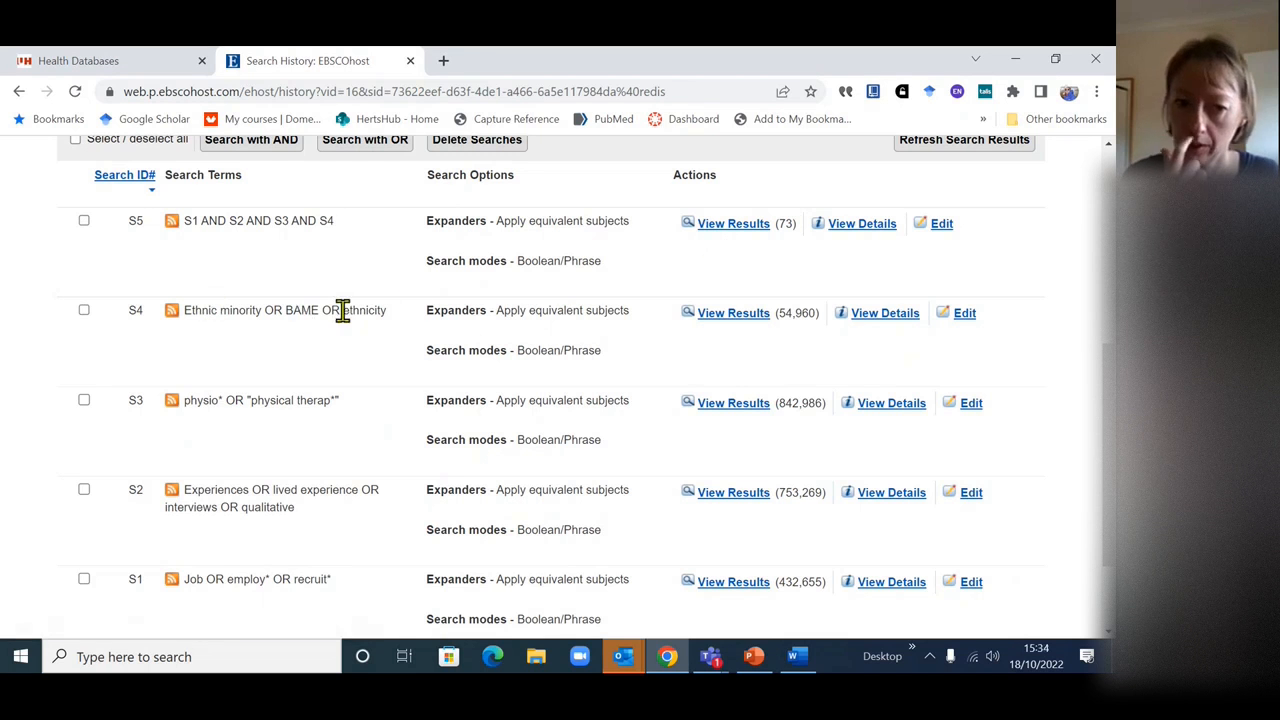
click(968, 316)
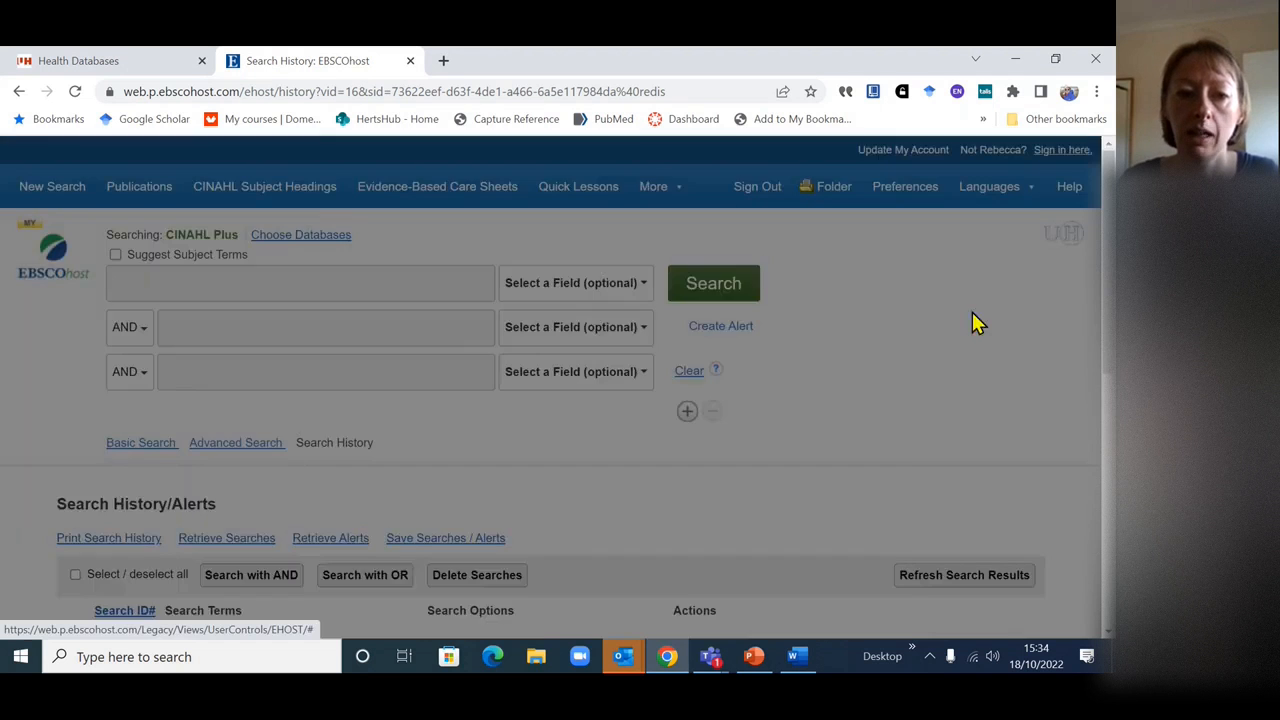
click(484, 240)
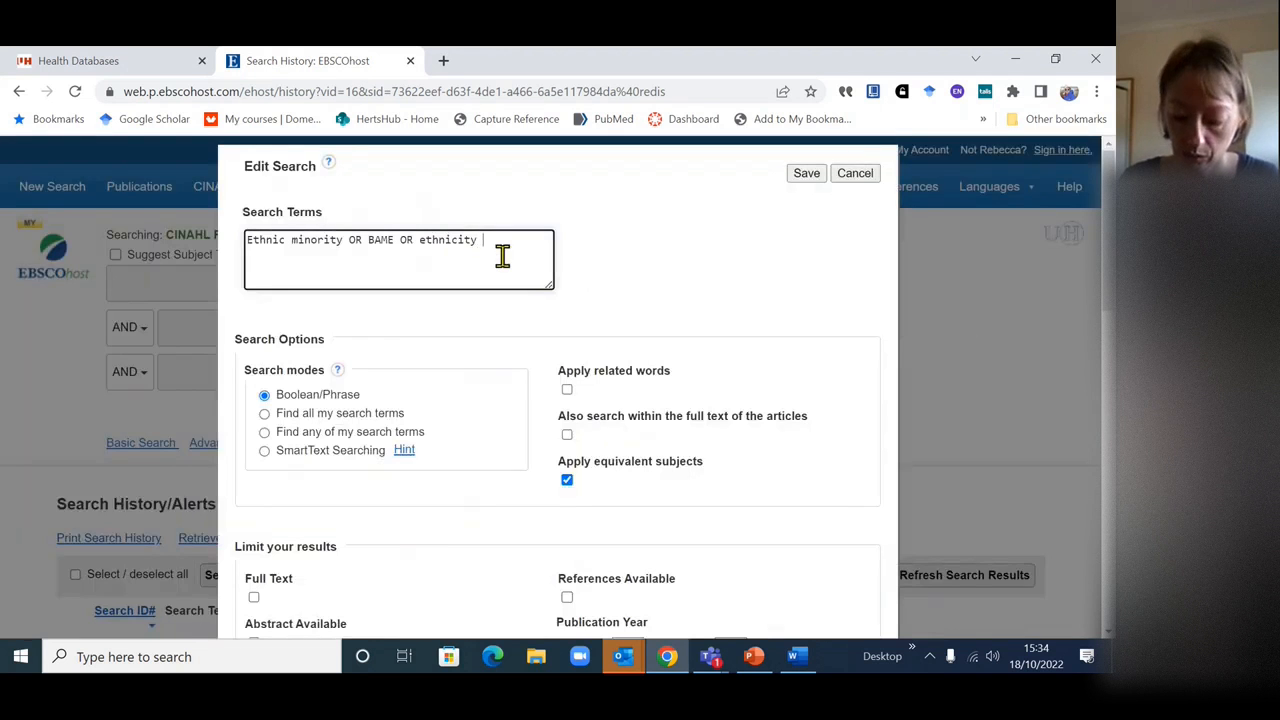
text(OR blac)
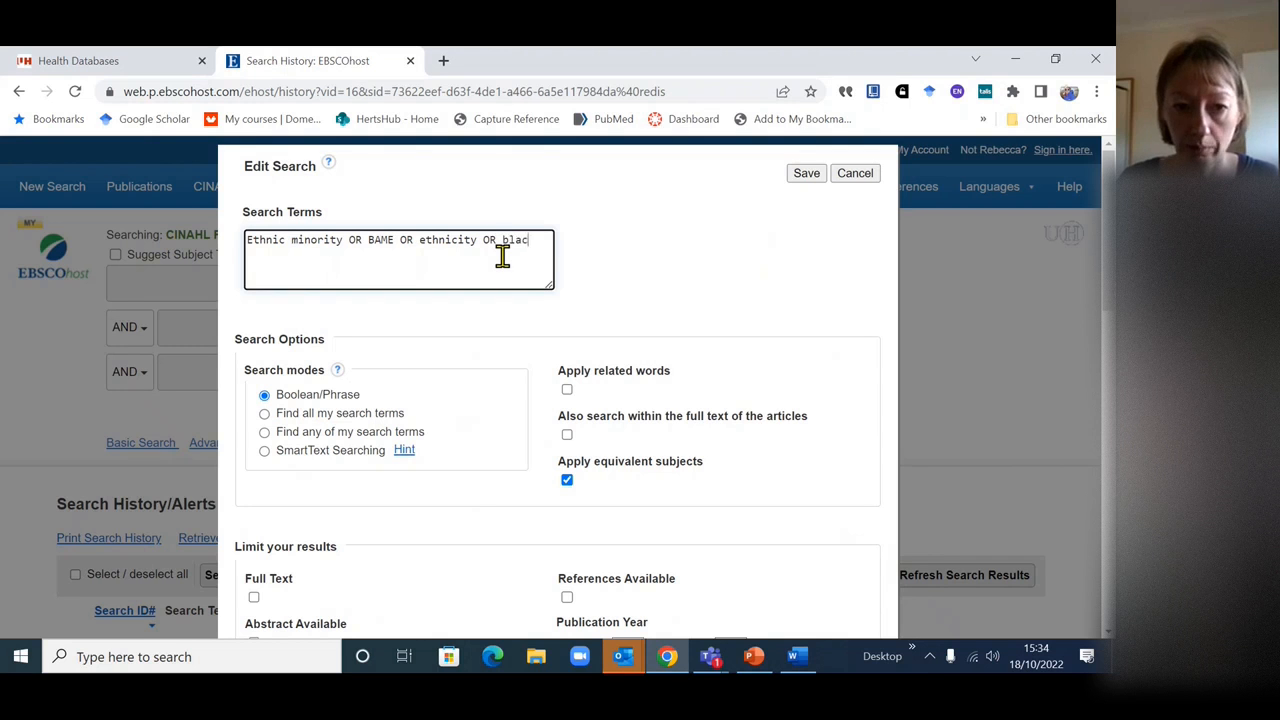
text(k)
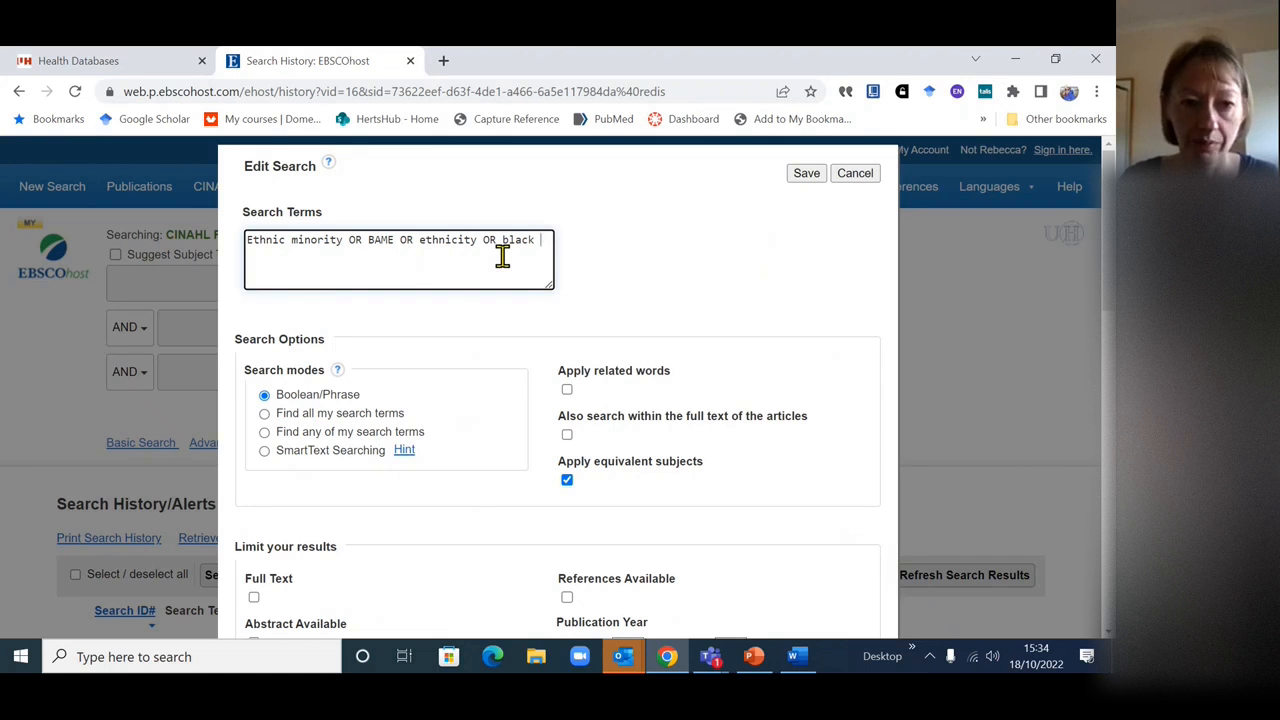
text(ME)
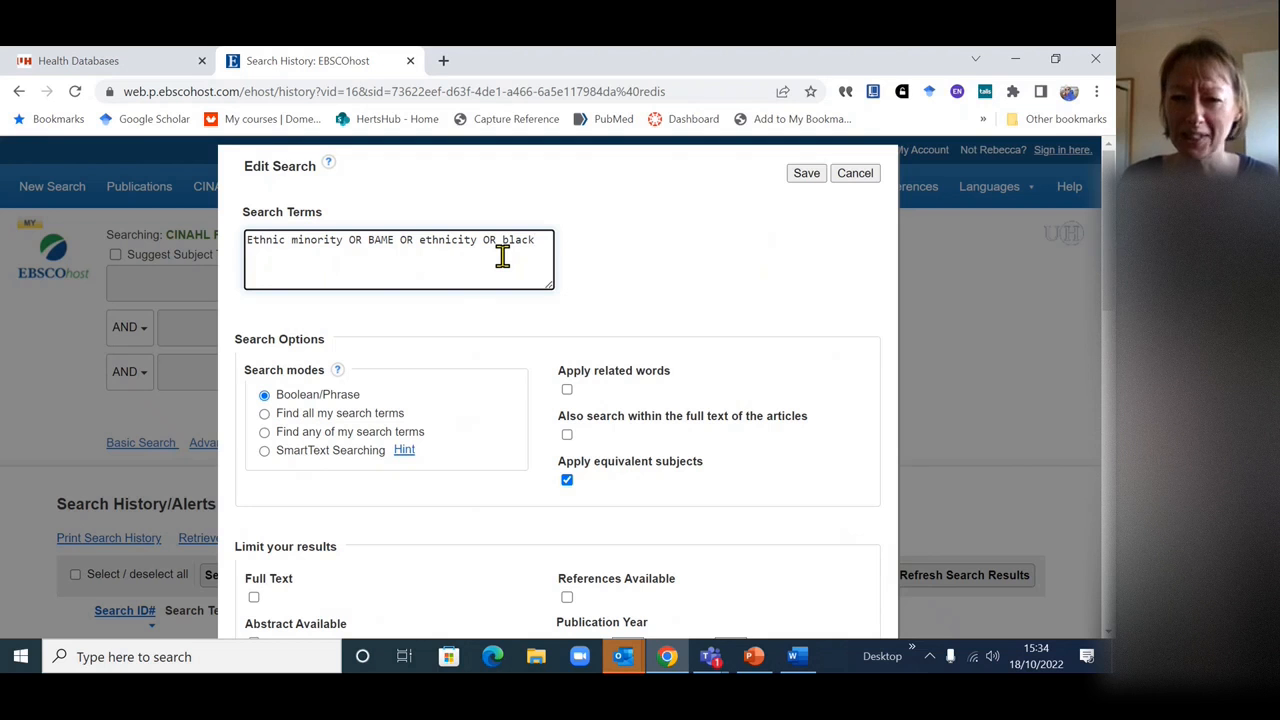
click(801, 180)
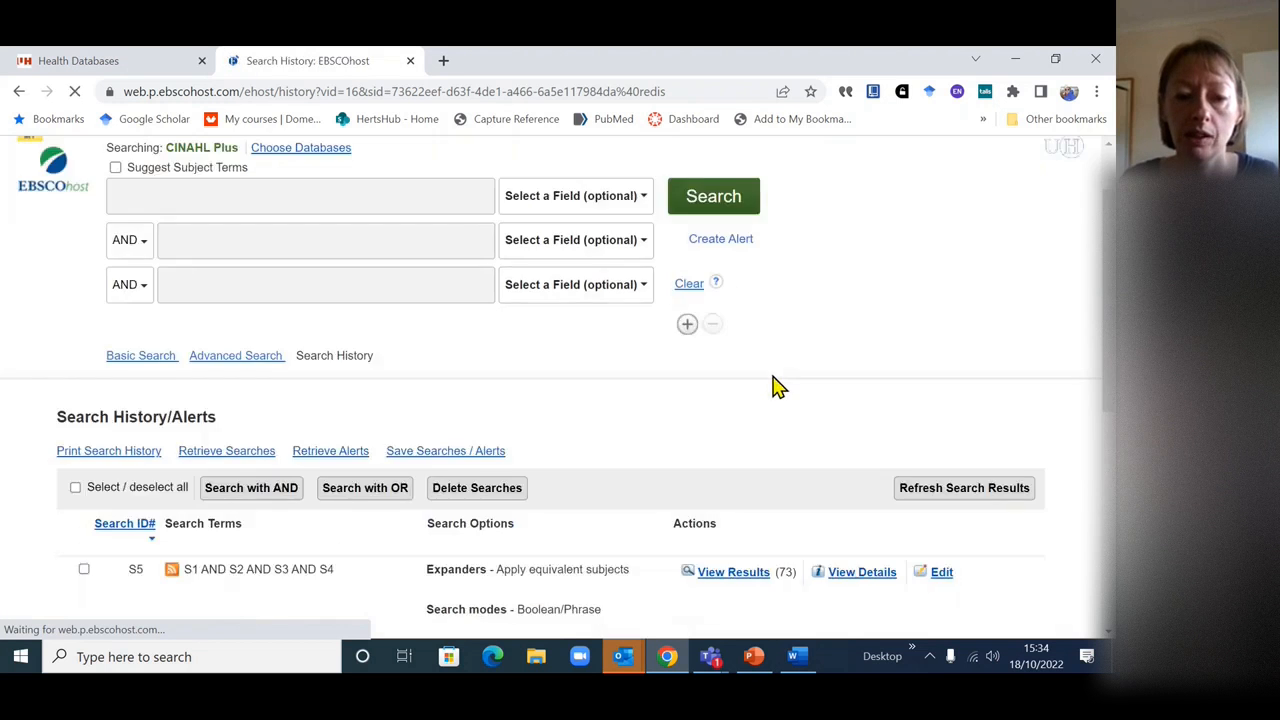
- Open the results of the combined search S5 and examine the first article's subject terms
scroll(772, 392, down, 2)
scroll(772, 397, down, 3)
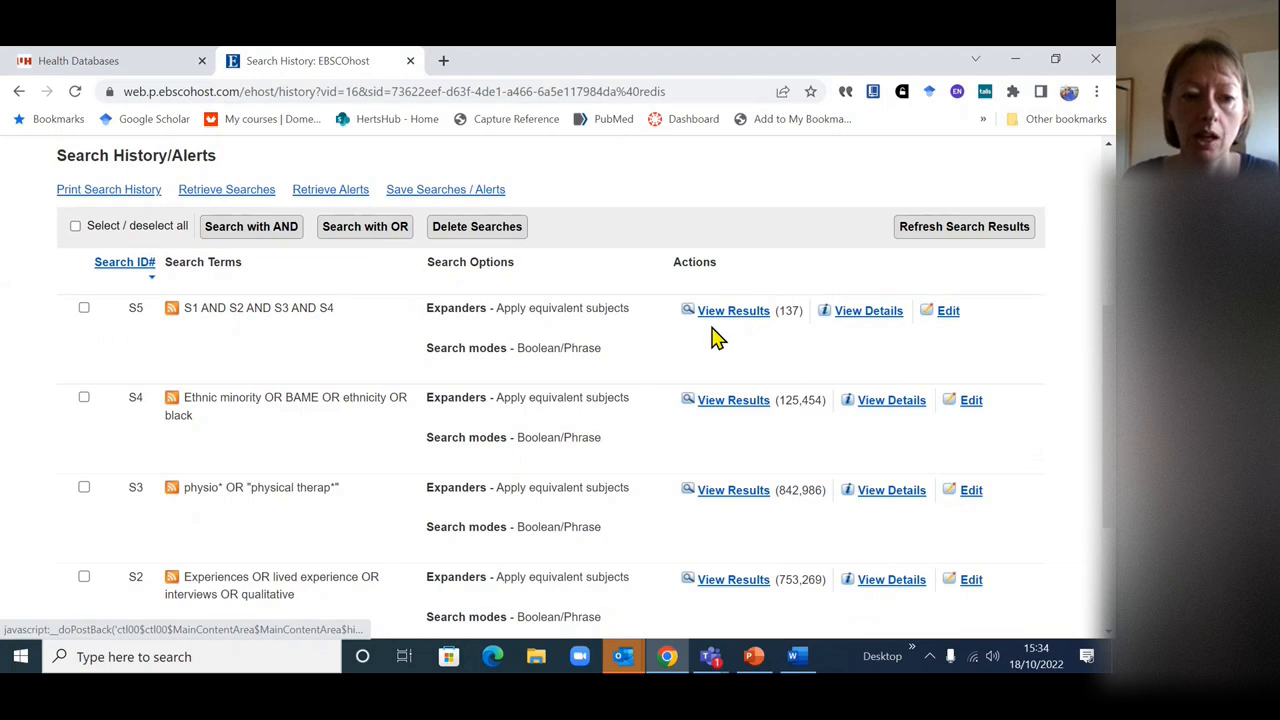
scroll(714, 337, down, 1)
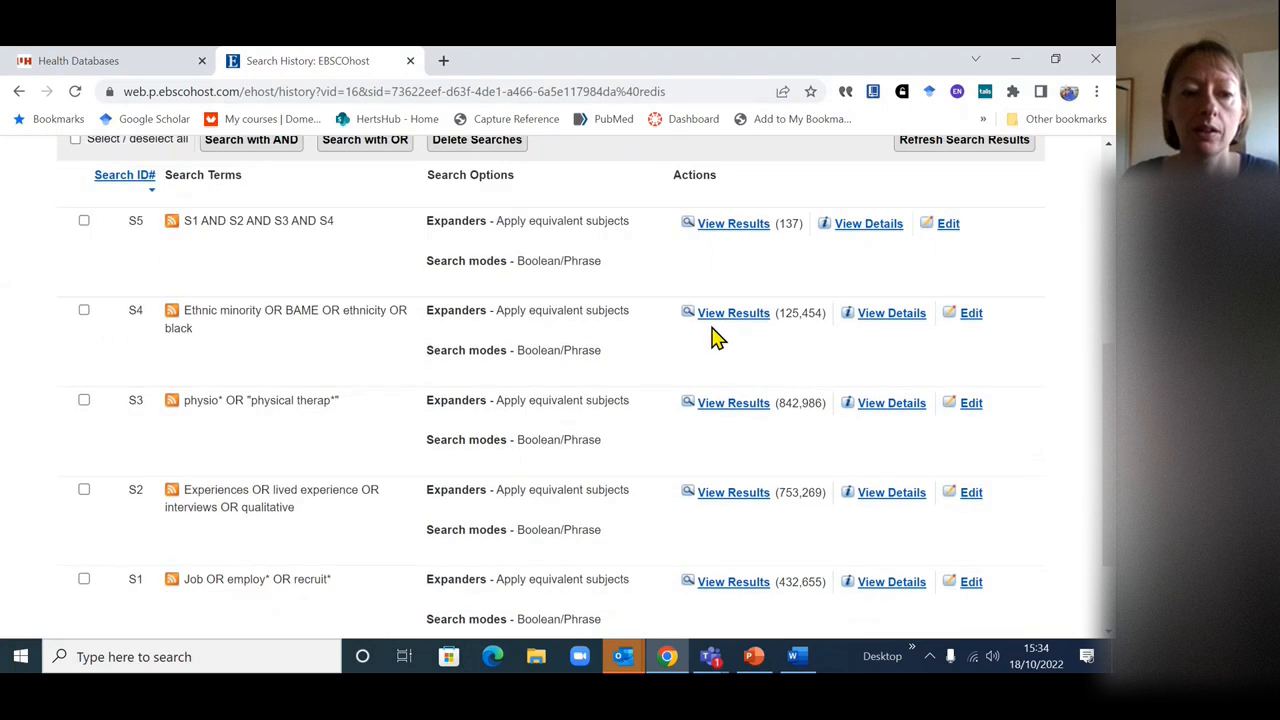
click(752, 236)
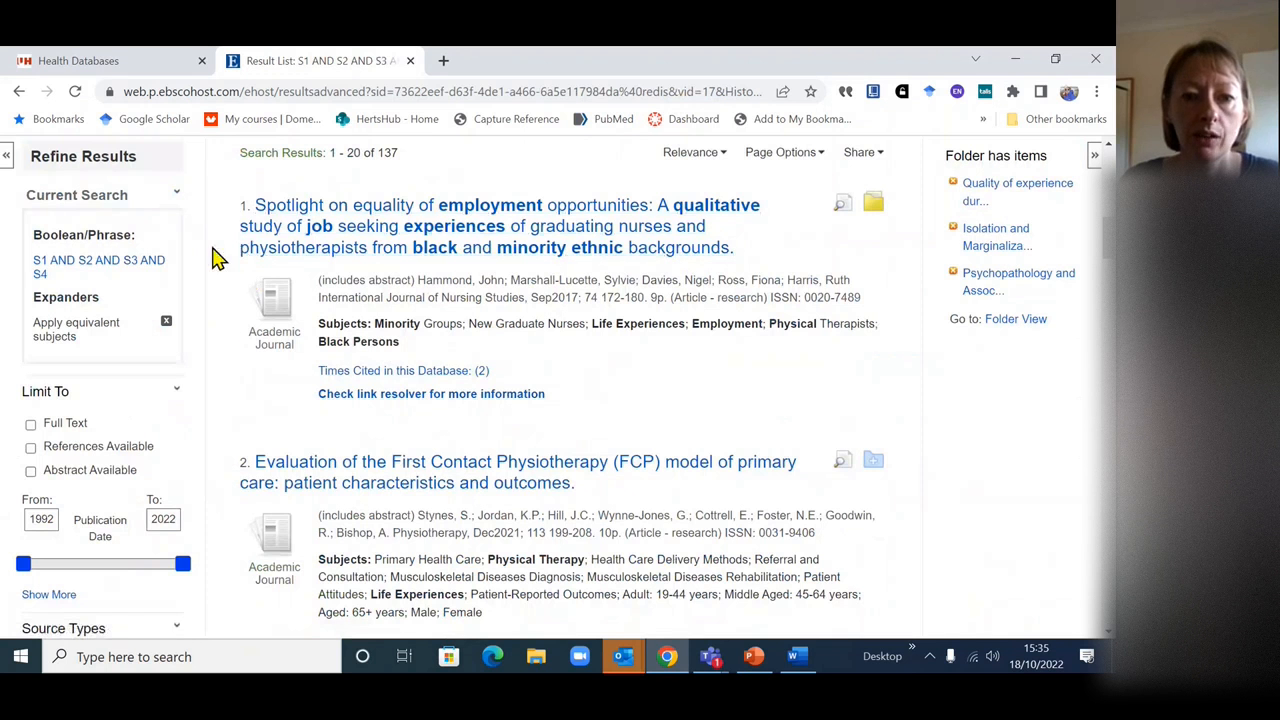
scroll(238, 336, down, 2)
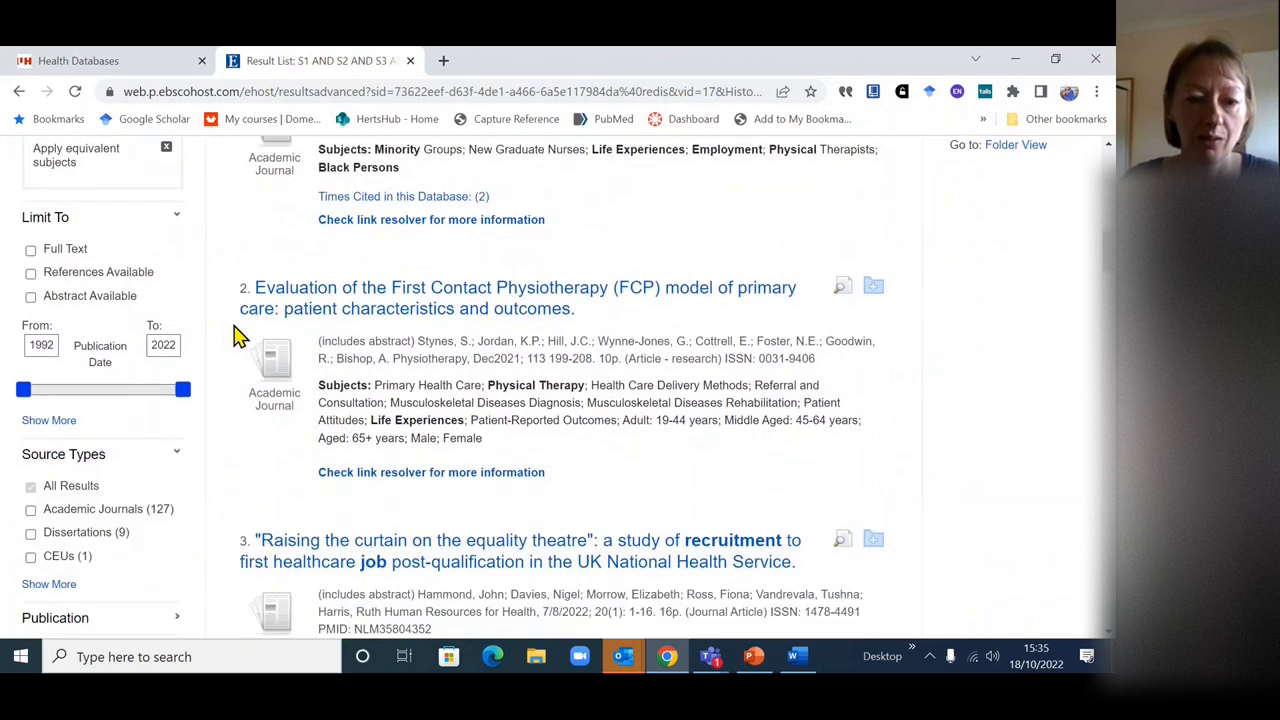
scroll(238, 336, up, 2)
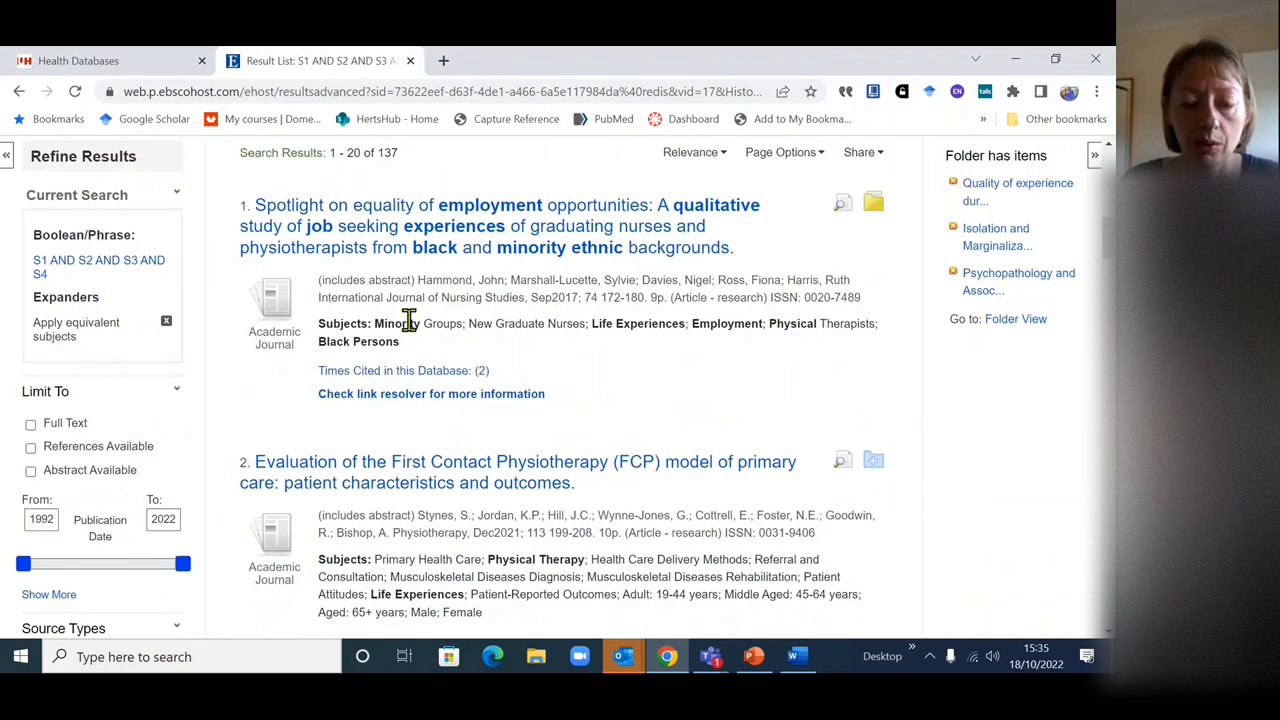
drag(384, 325, 462, 325)
drag(589, 325, 683, 323)
click(600, 358)
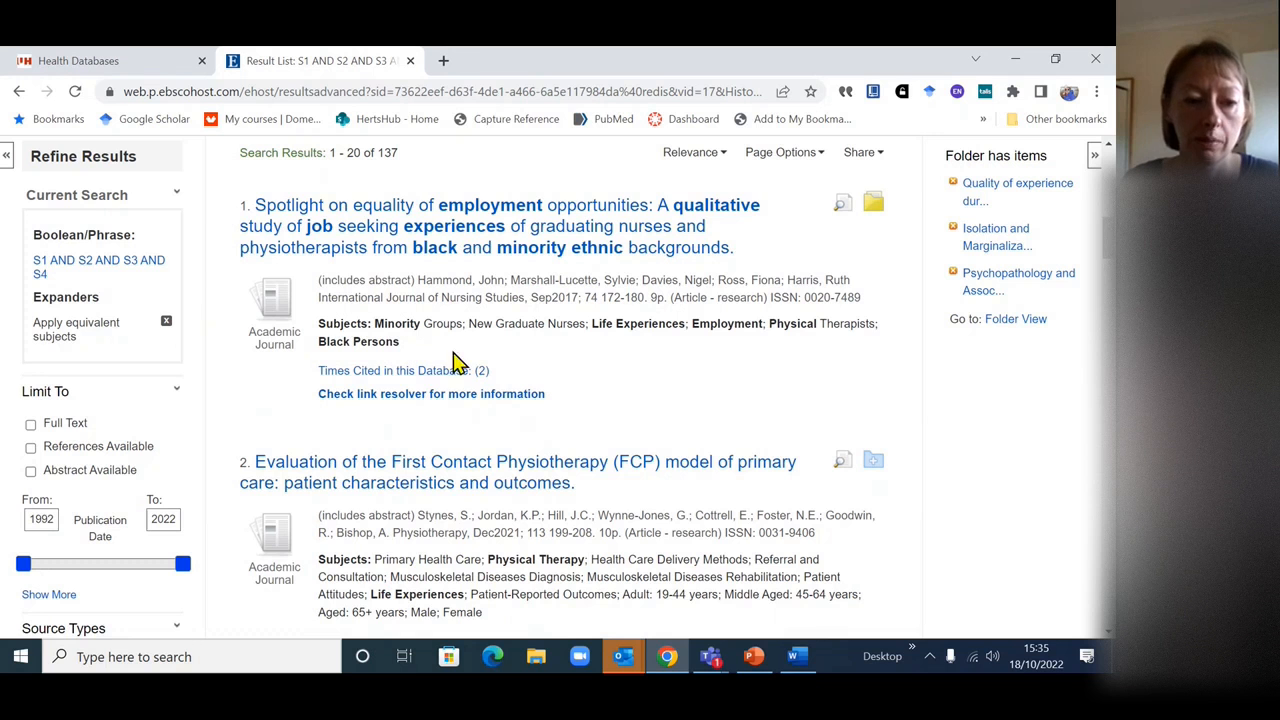
- Edit the combined search S5 to limit the publication year to 2017 through 2022
scroll(180, 425, down, 3)
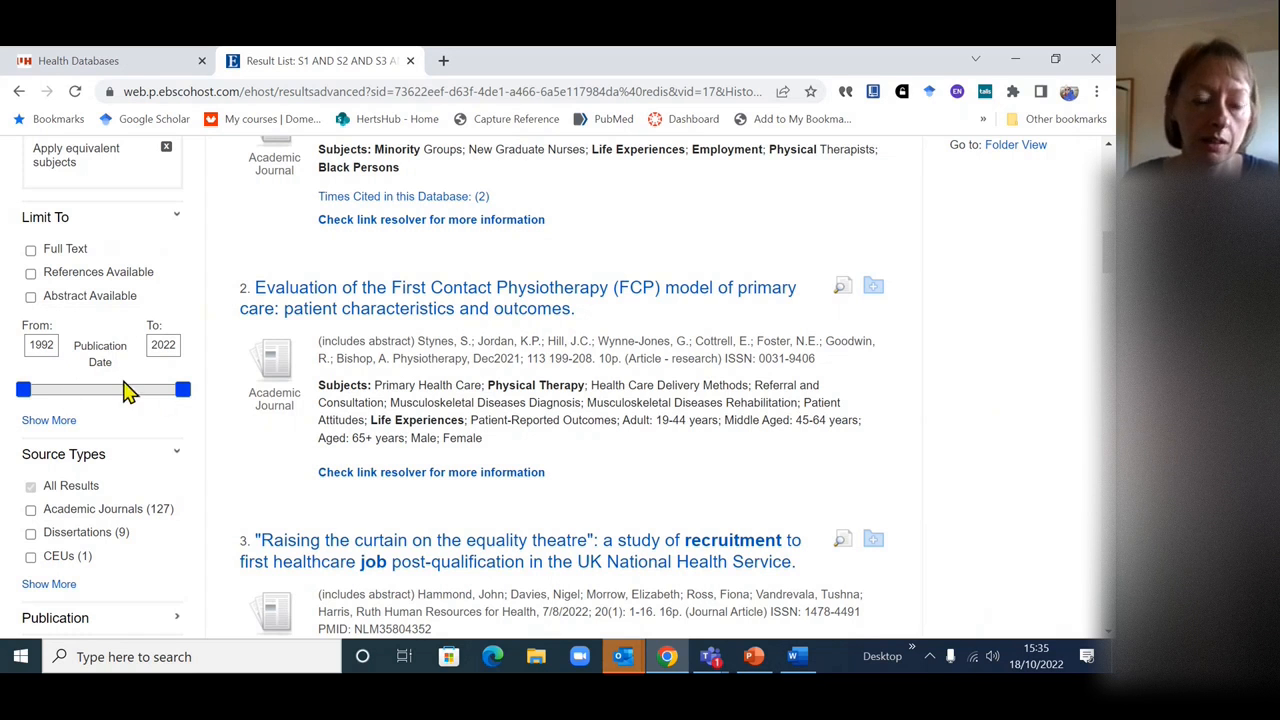
scroll(150, 390, down, 2)
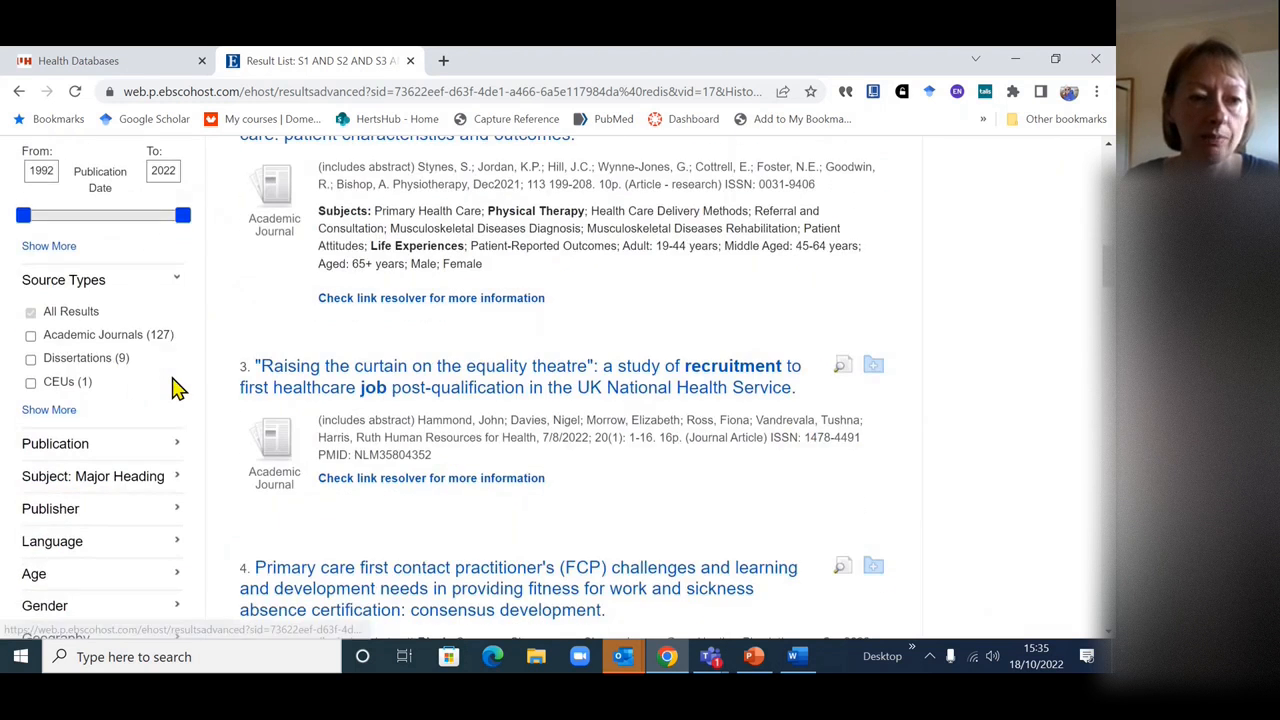
scroll(263, 329, up, 8)
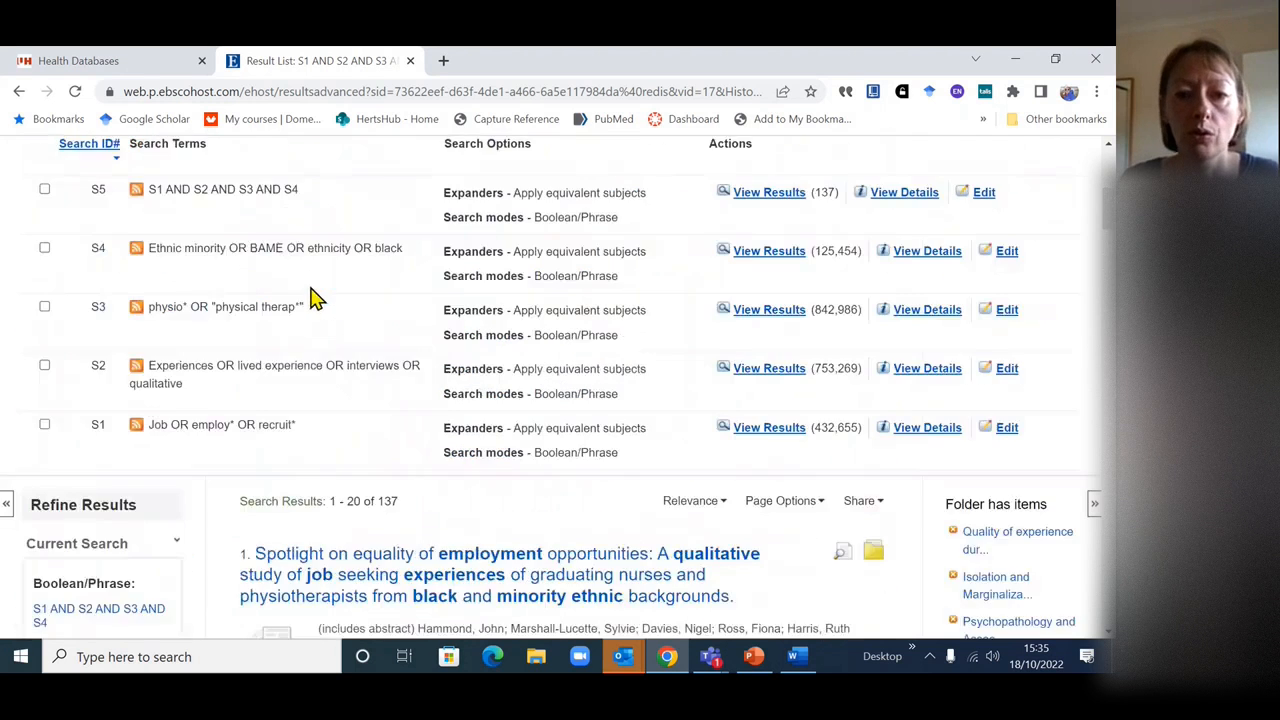
scroll(305, 295, up, 1)
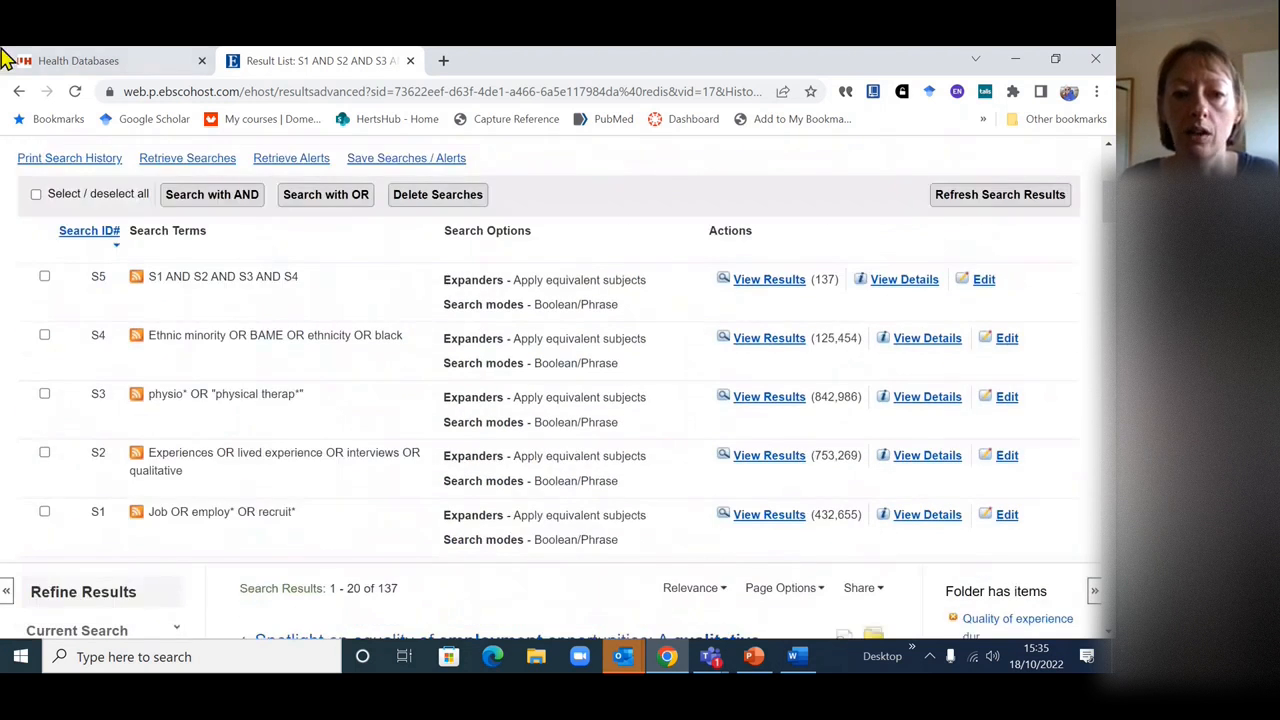
click(985, 282)
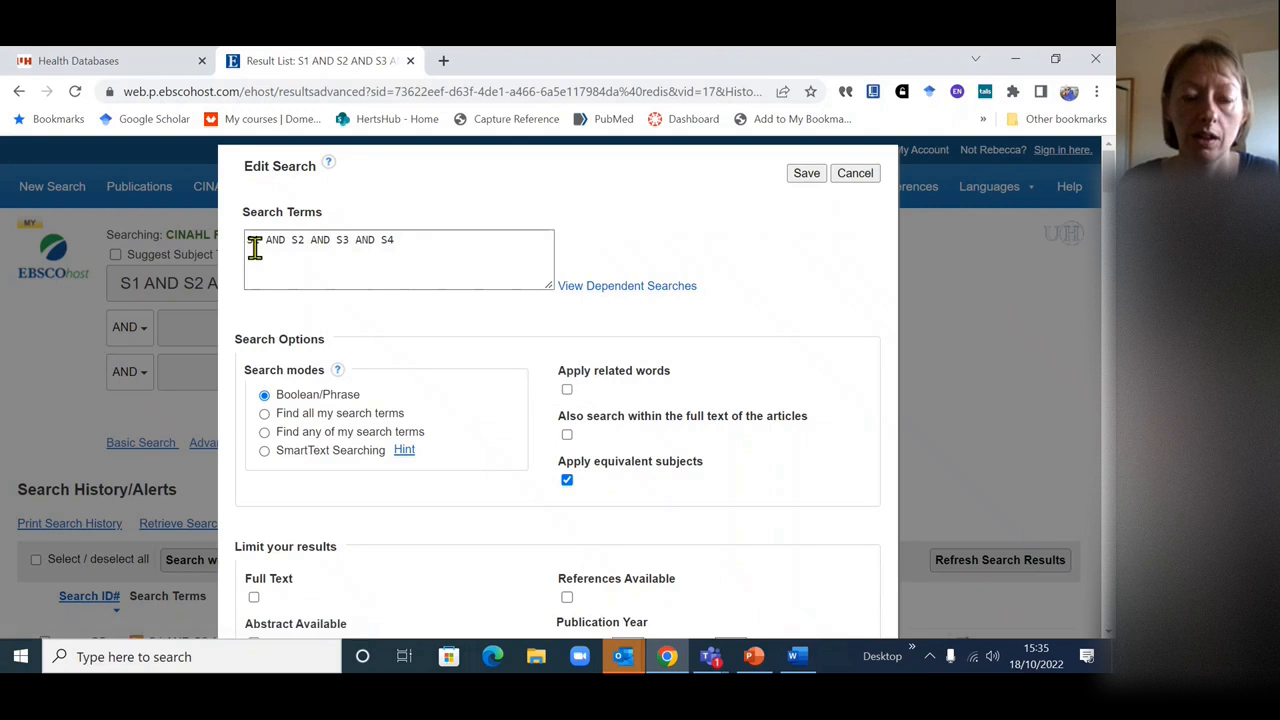
click(247, 244)
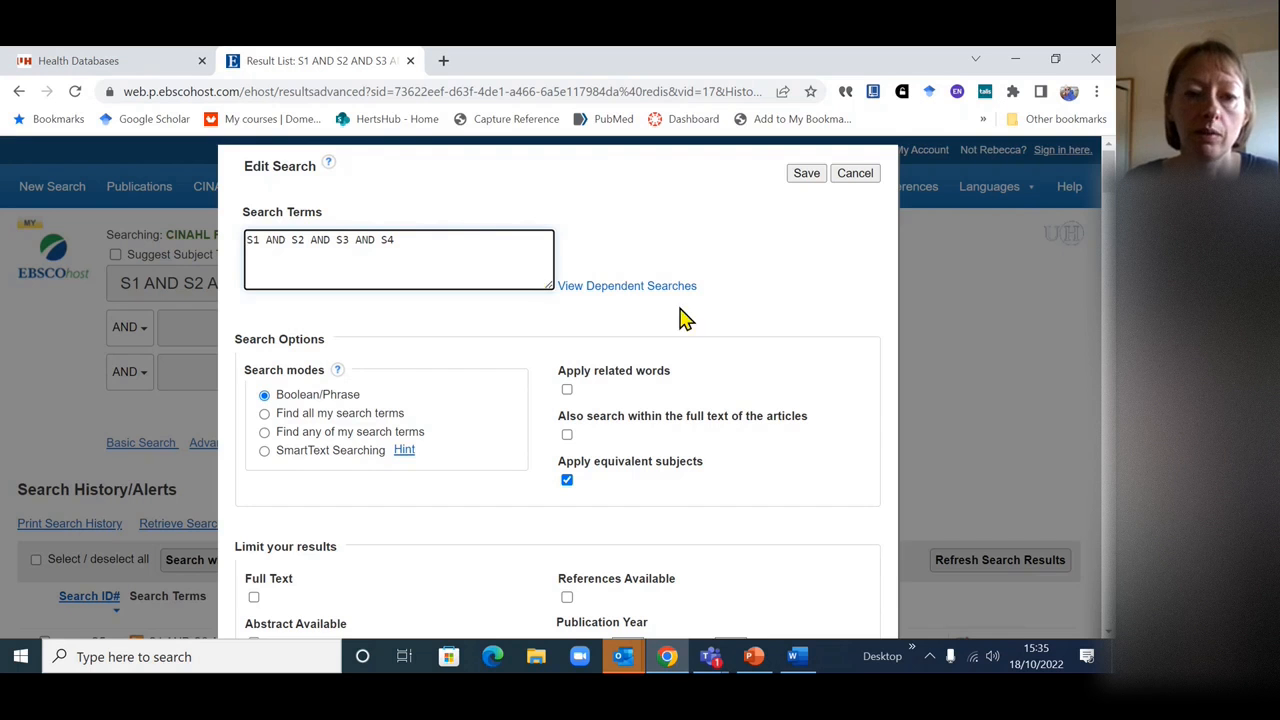
scroll(697, 320, down, 3)
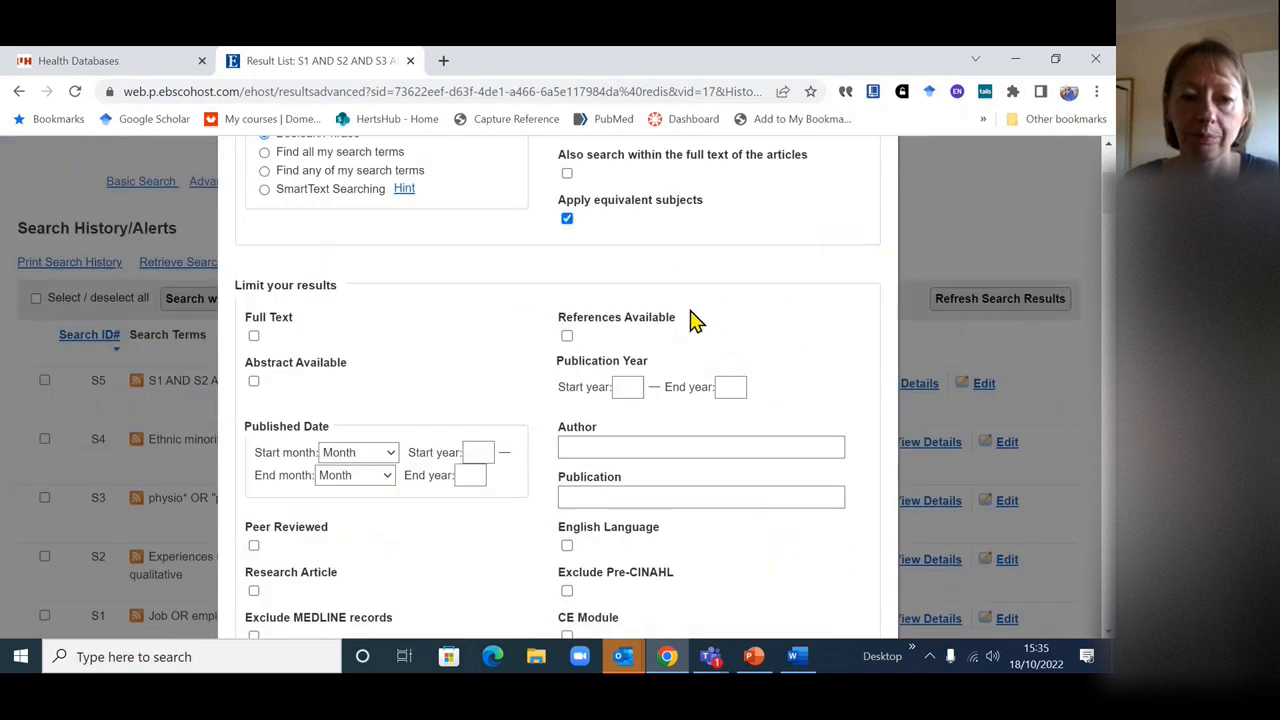
click(627, 386)
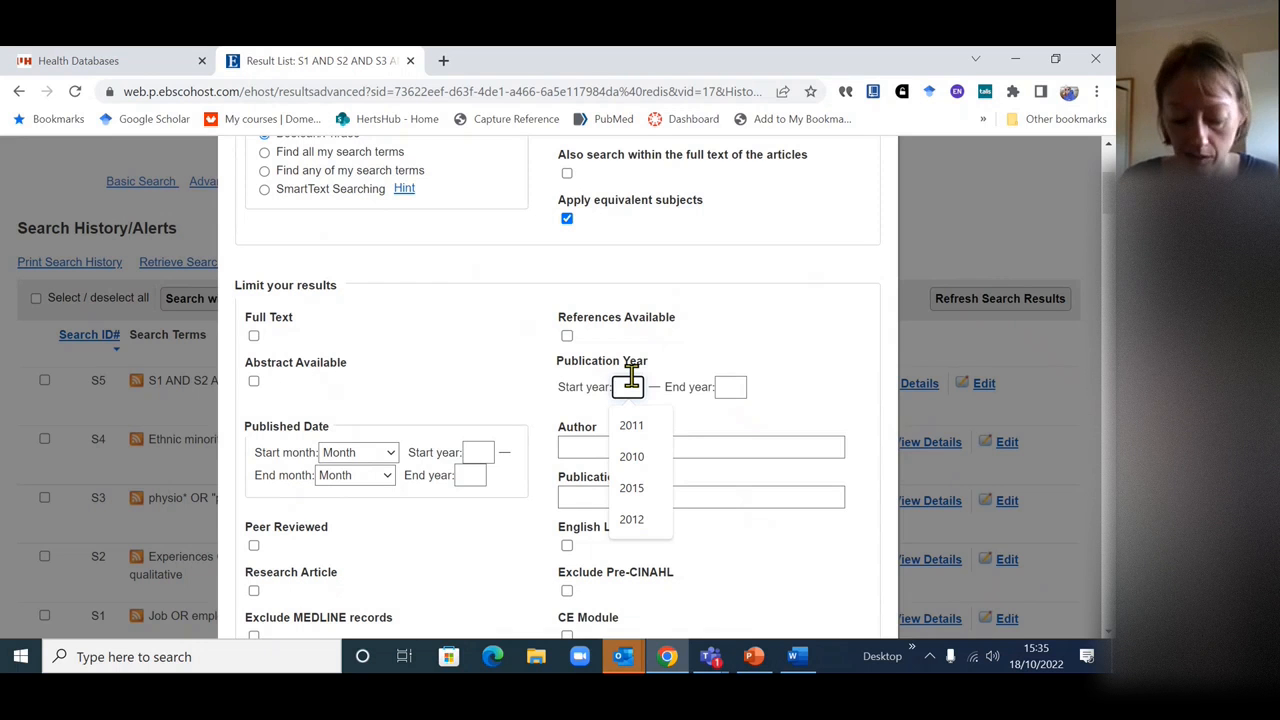
text(2017)
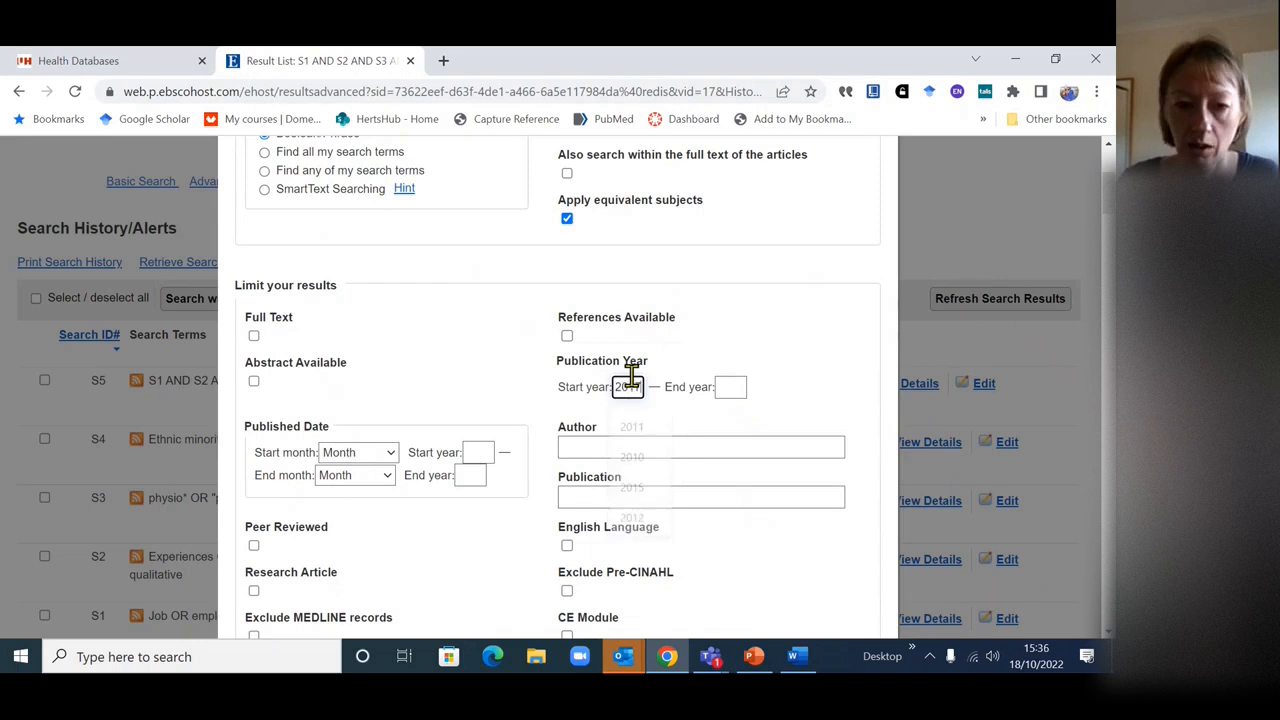
click(730, 386)
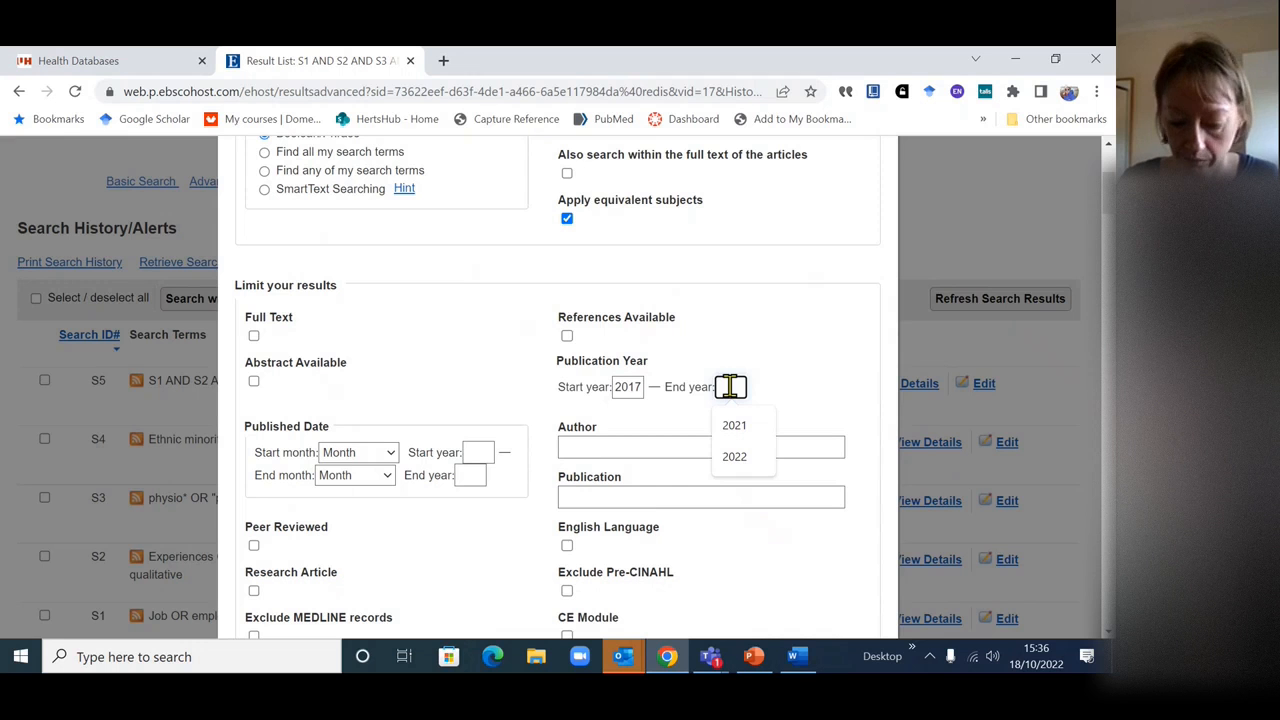
text(2022)
- Limit the S5 search to peer-reviewed and English-language articles
scroll(728, 357, down, 1)
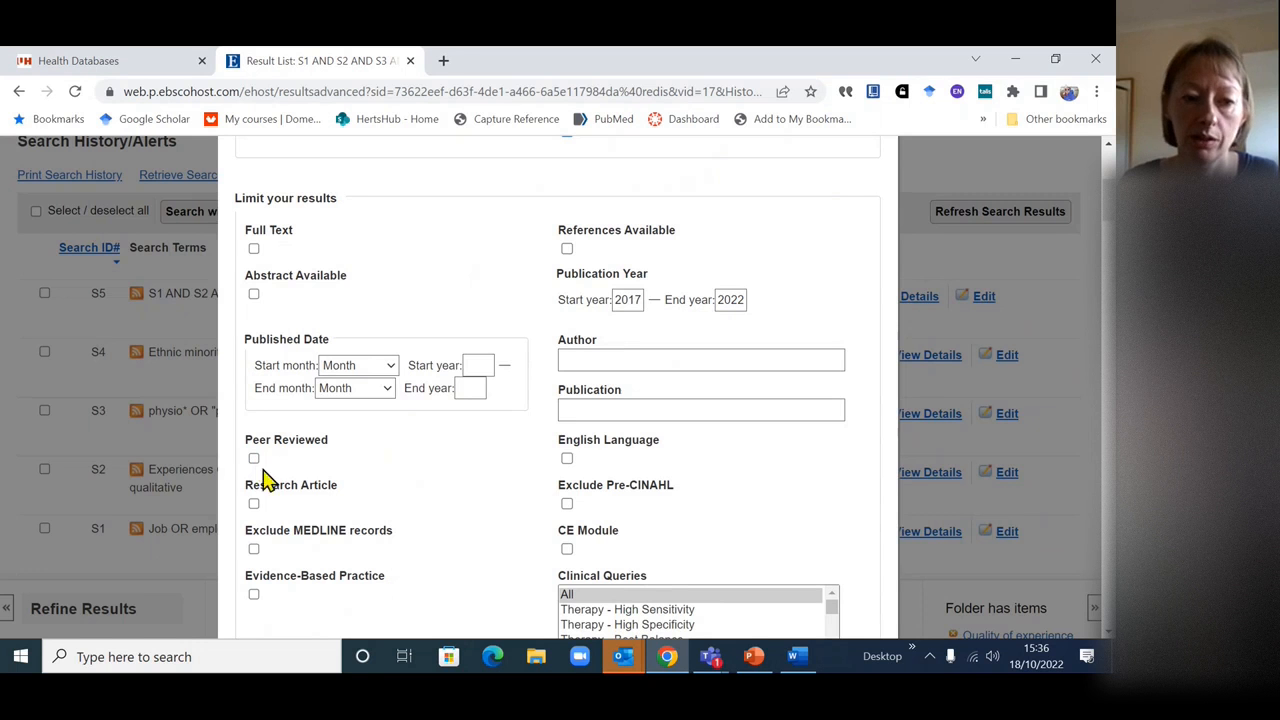
click(254, 459)
scroll(530, 448, down, 1)
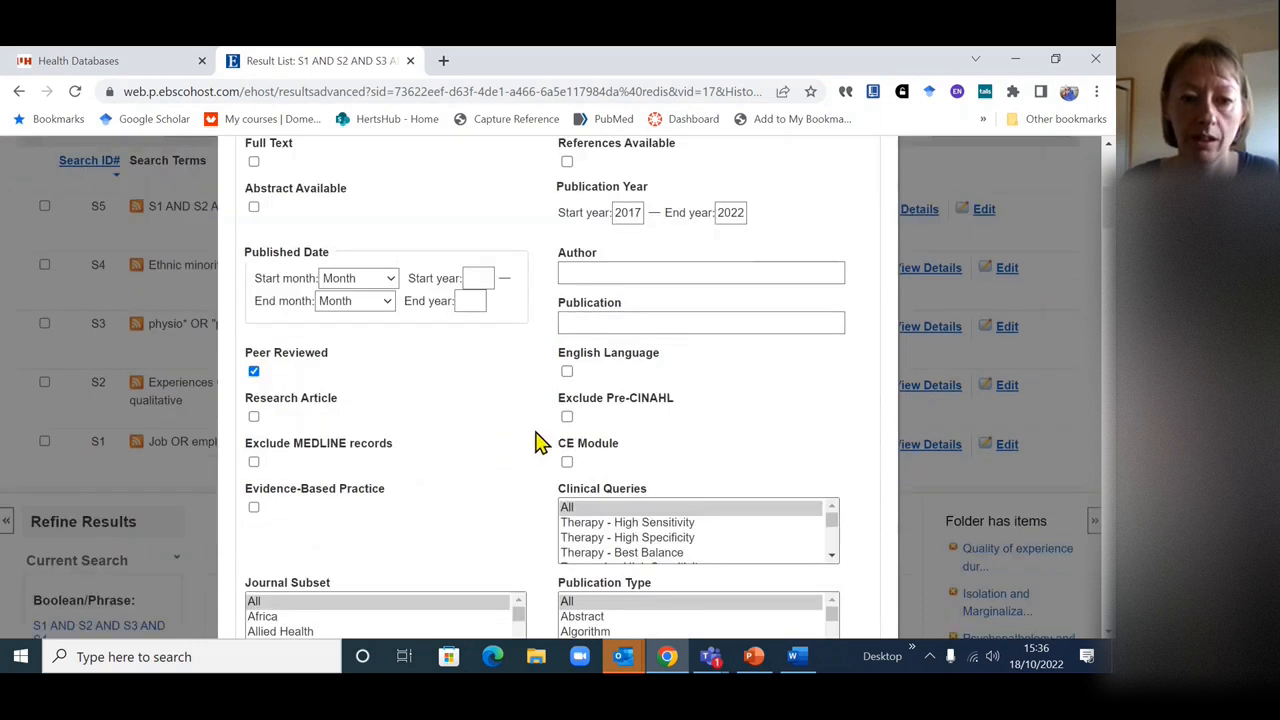
click(567, 372)
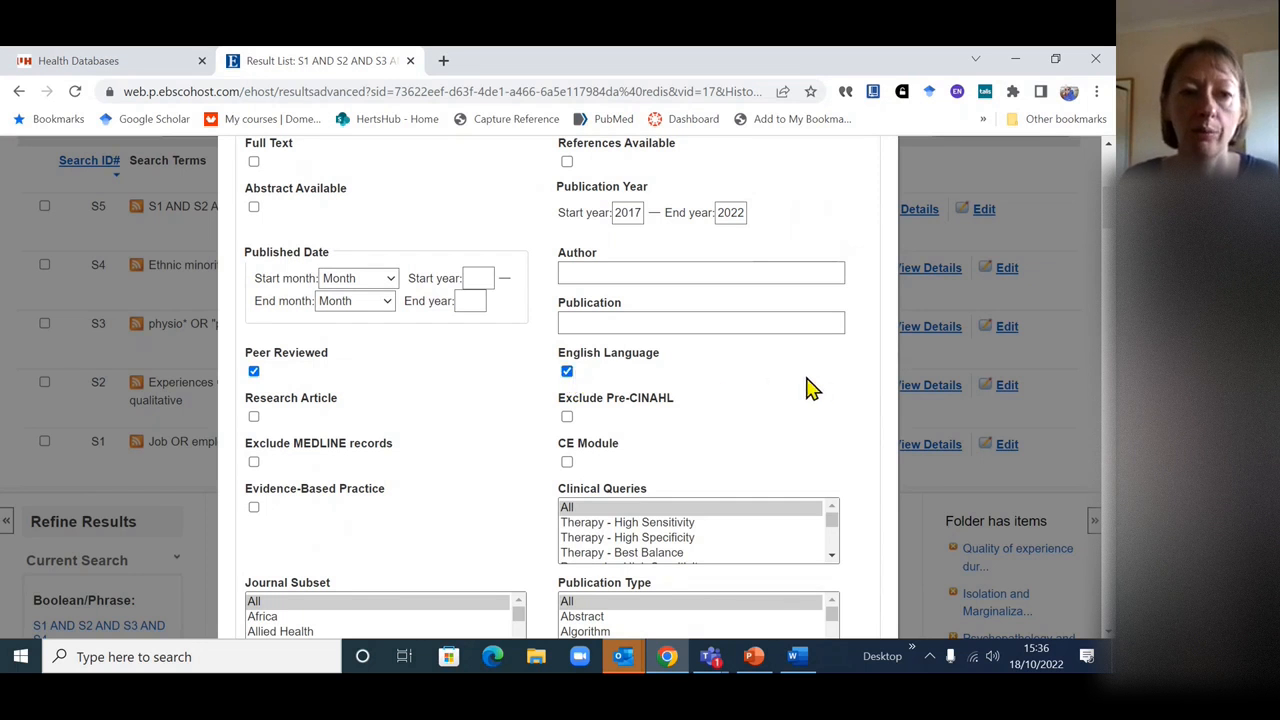
- Look through the remaining limit options for S5 and save the edited search
scroll(812, 388, down, 4)
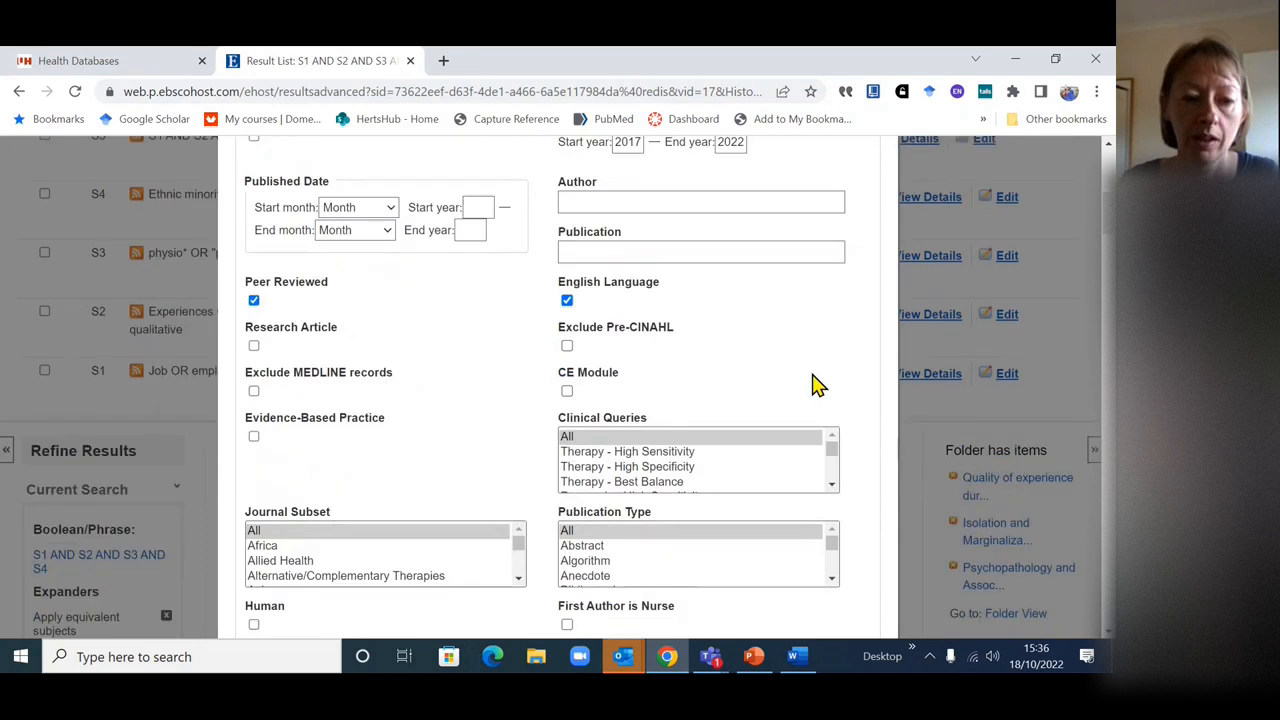
scroll(860, 387, down, 4)
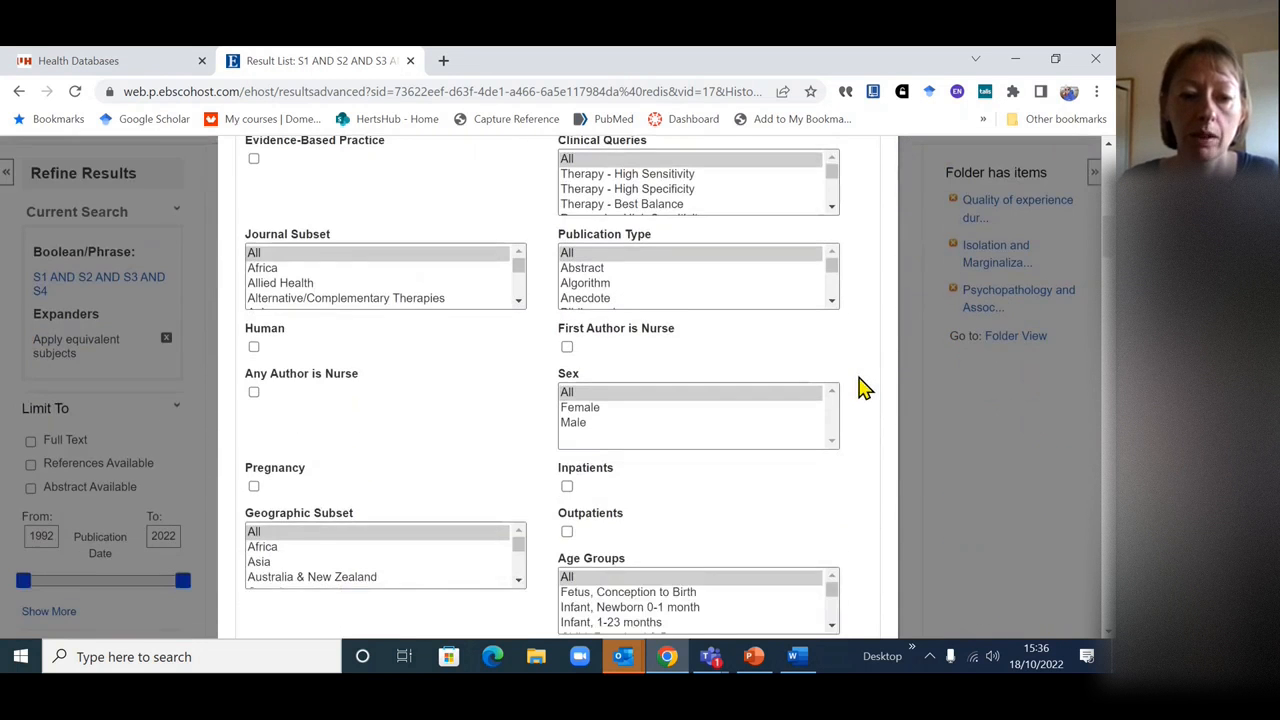
scroll(852, 387, up, 3)
scroll(850, 390, up, 1)
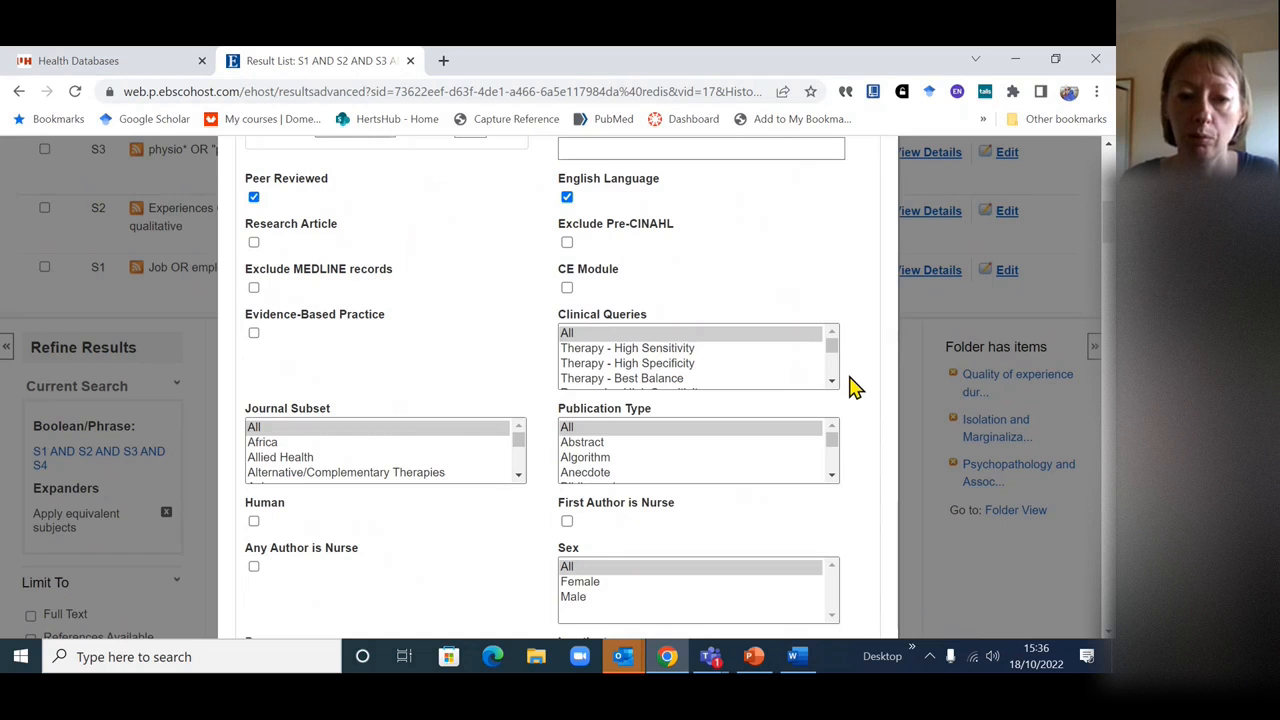
scroll(850, 380, up, 1)
scroll(840, 372, up, 4)
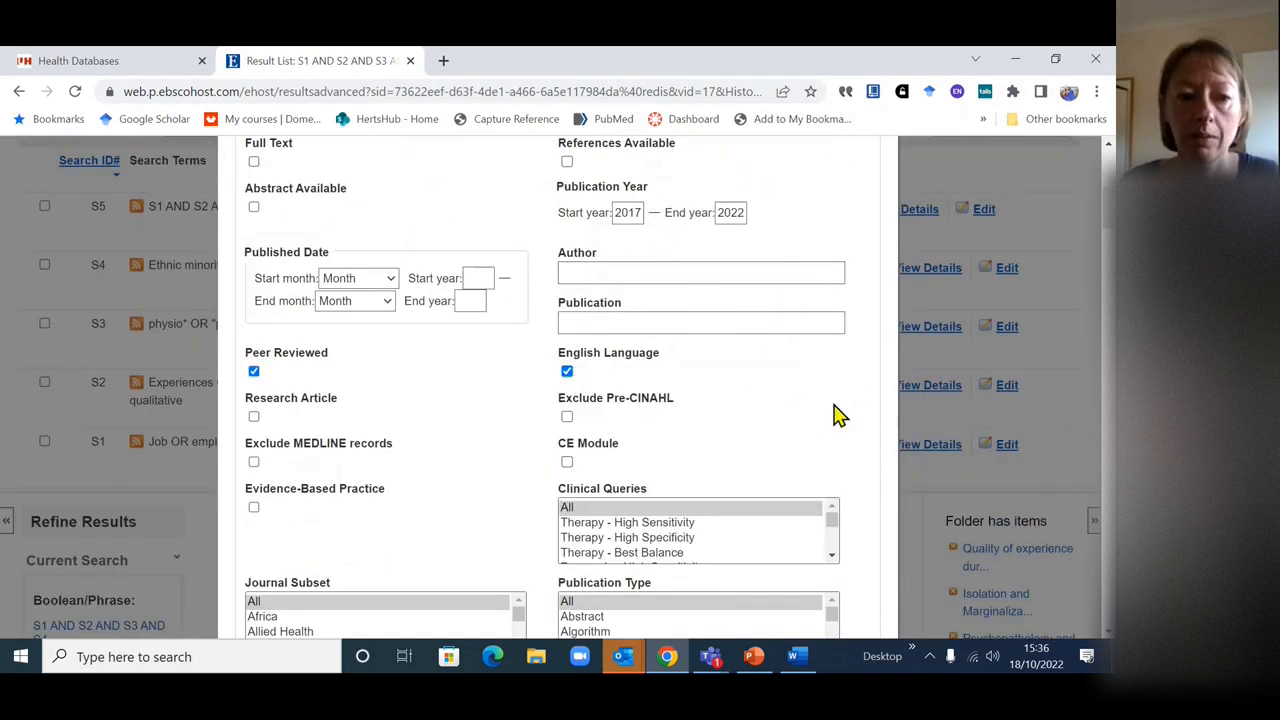
scroll(860, 410, down, 8)
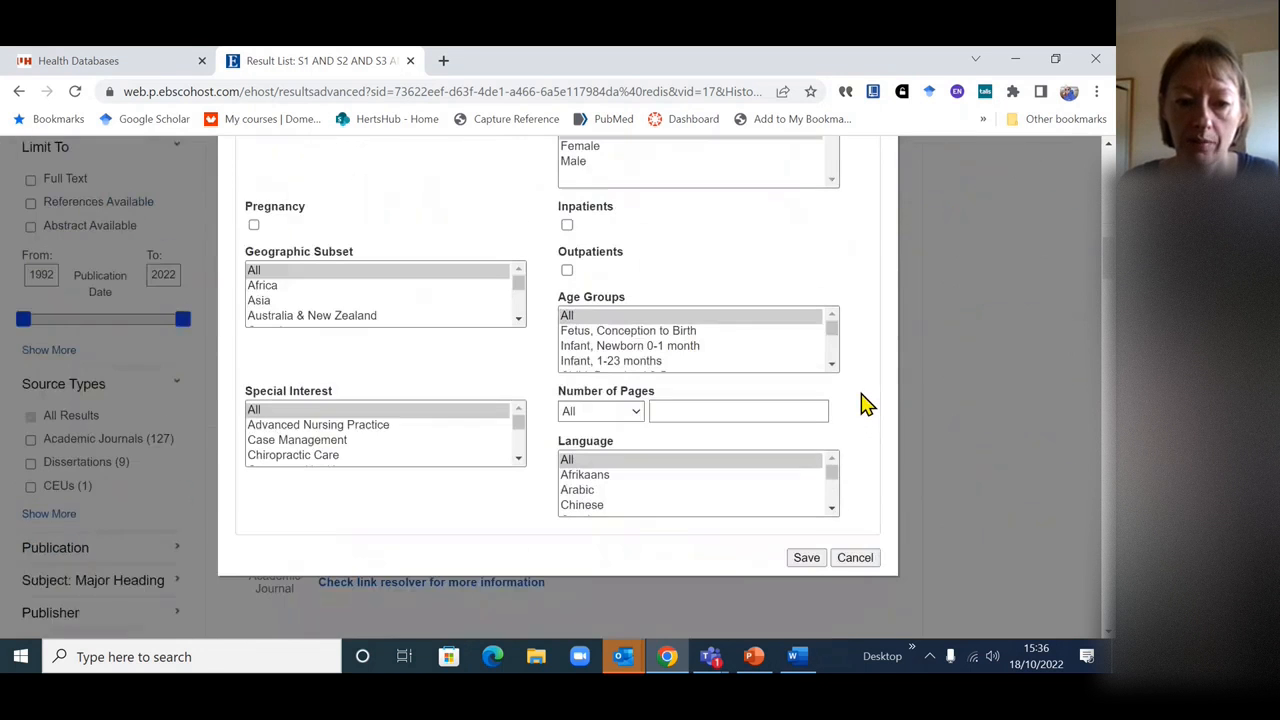
scroll(862, 410, down, 1)
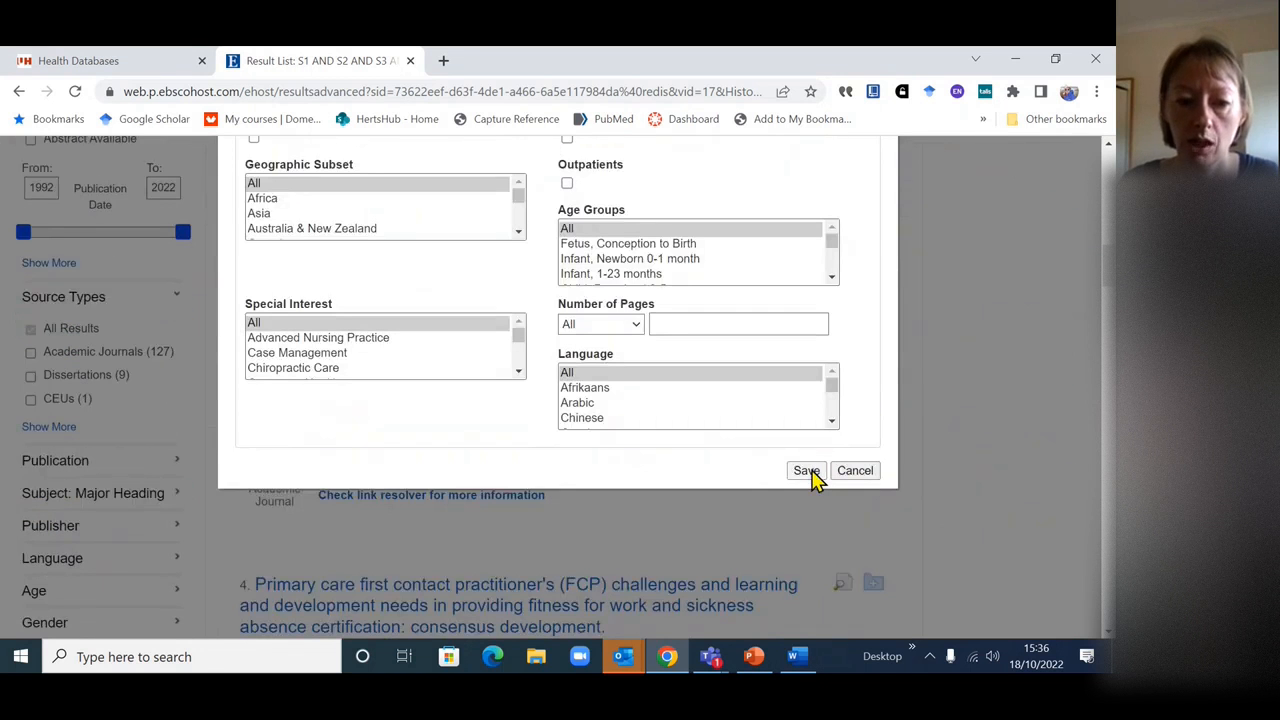
click(806, 471)
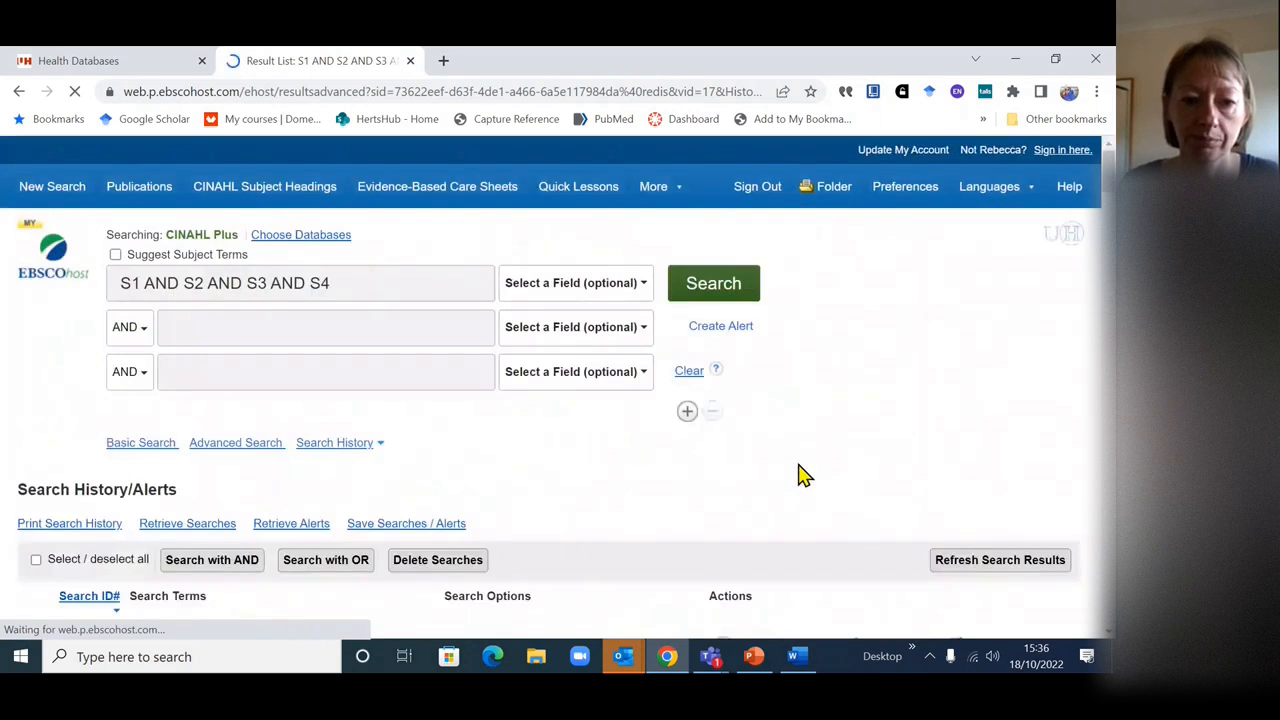
- Check the publication year limiter listed for S5 in the search history and open the limited results
scroll(800, 471, down, 4)
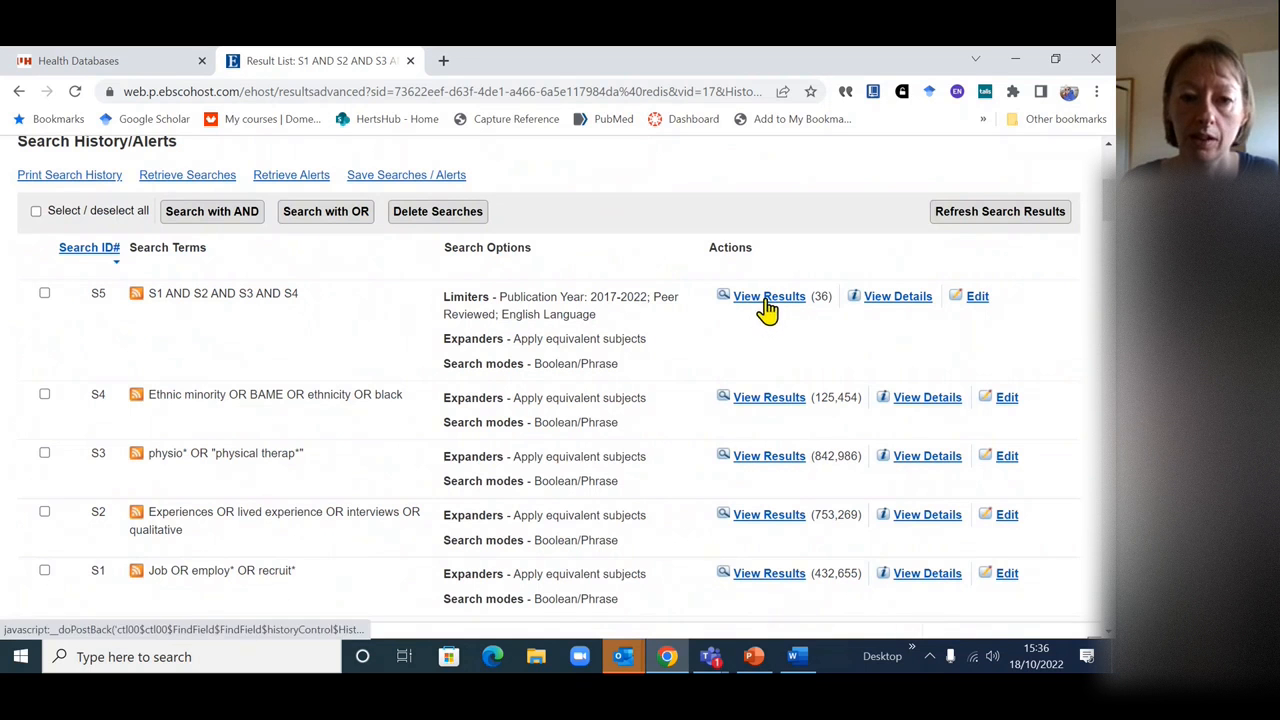
drag(590, 296, 645, 297)
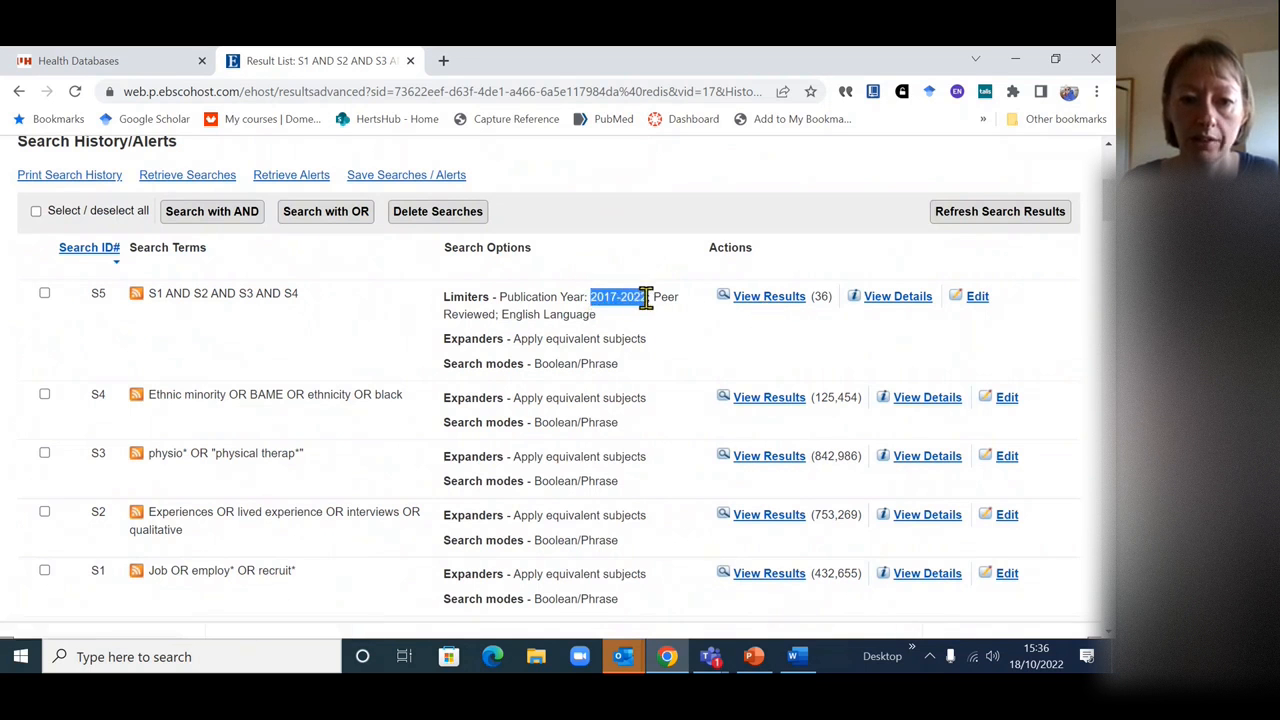
click(772, 309)
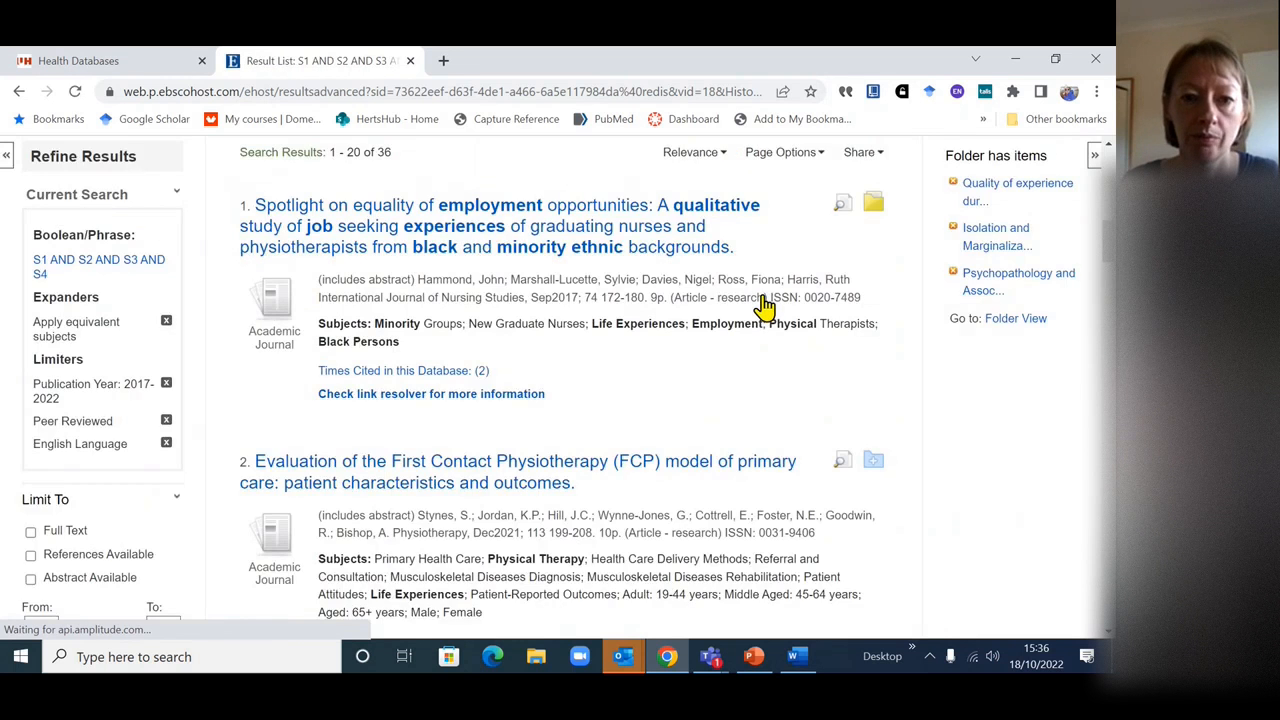
- Look through the titles and subject terms of the limited S5 results and return to the search history
scroll(762, 306, down, 5)
scroll(750, 308, down, 6)
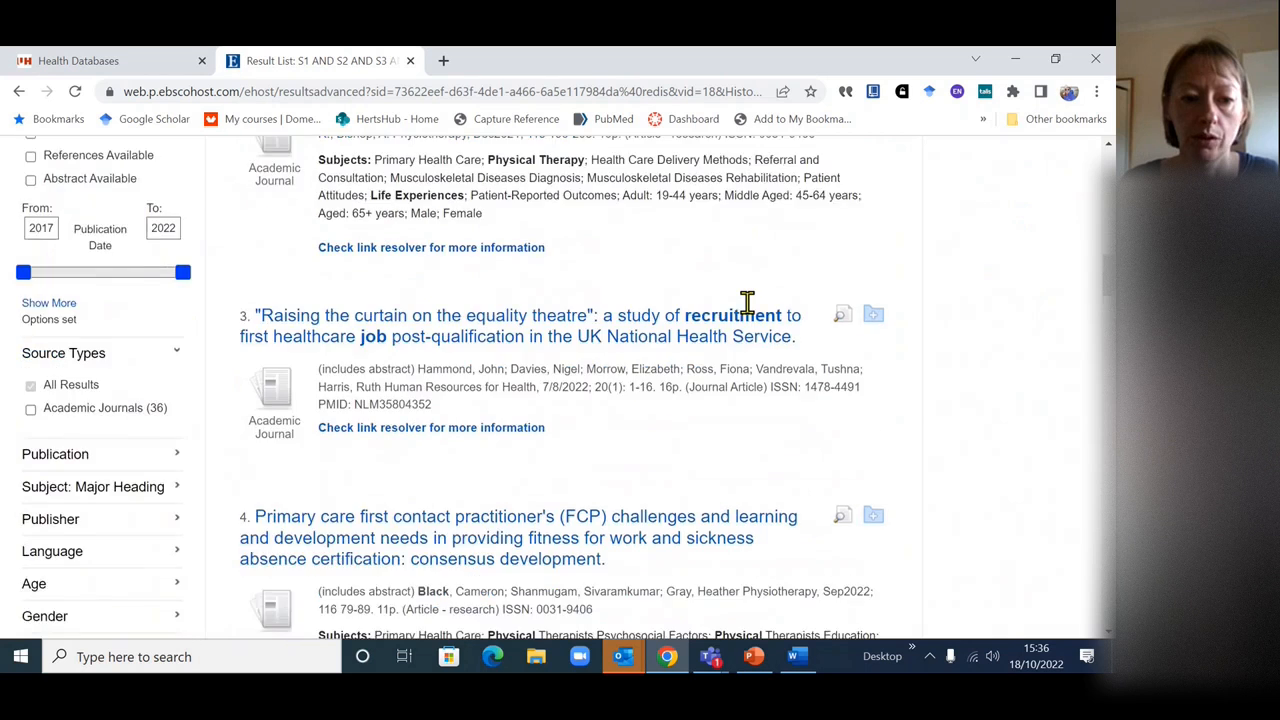
scroll(750, 310, down, 8)
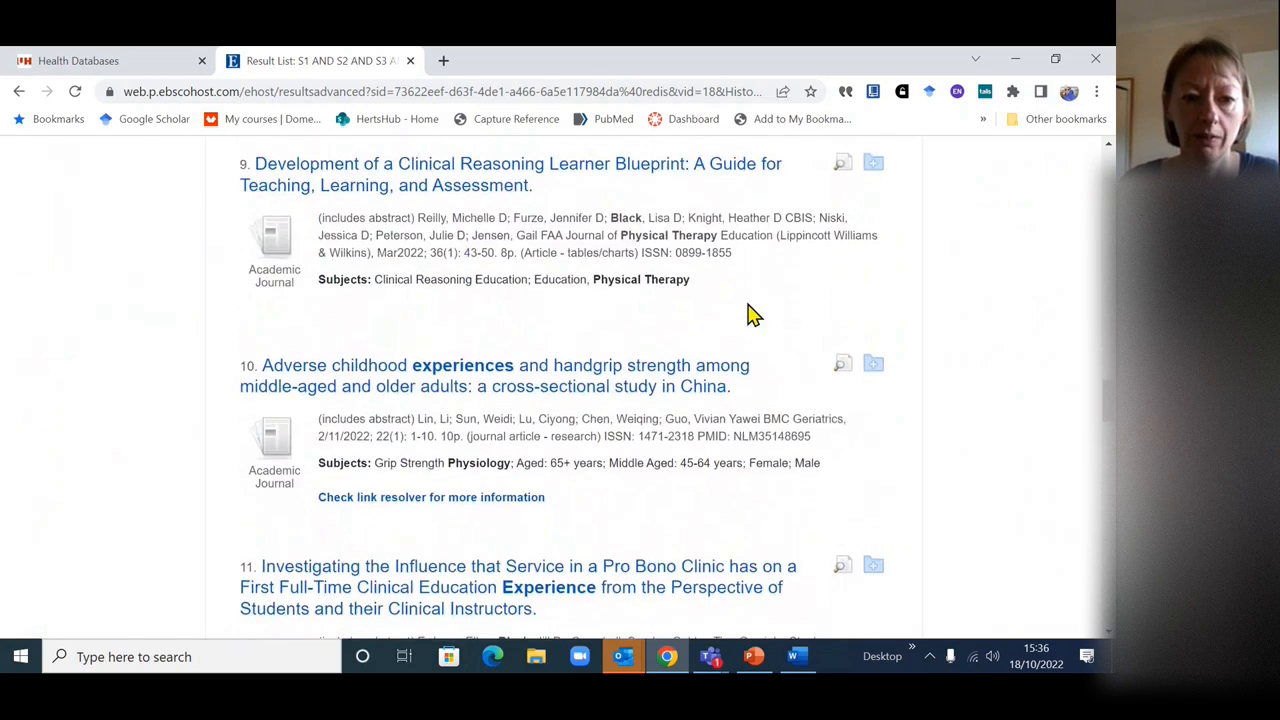
scroll(752, 314, down, 5)
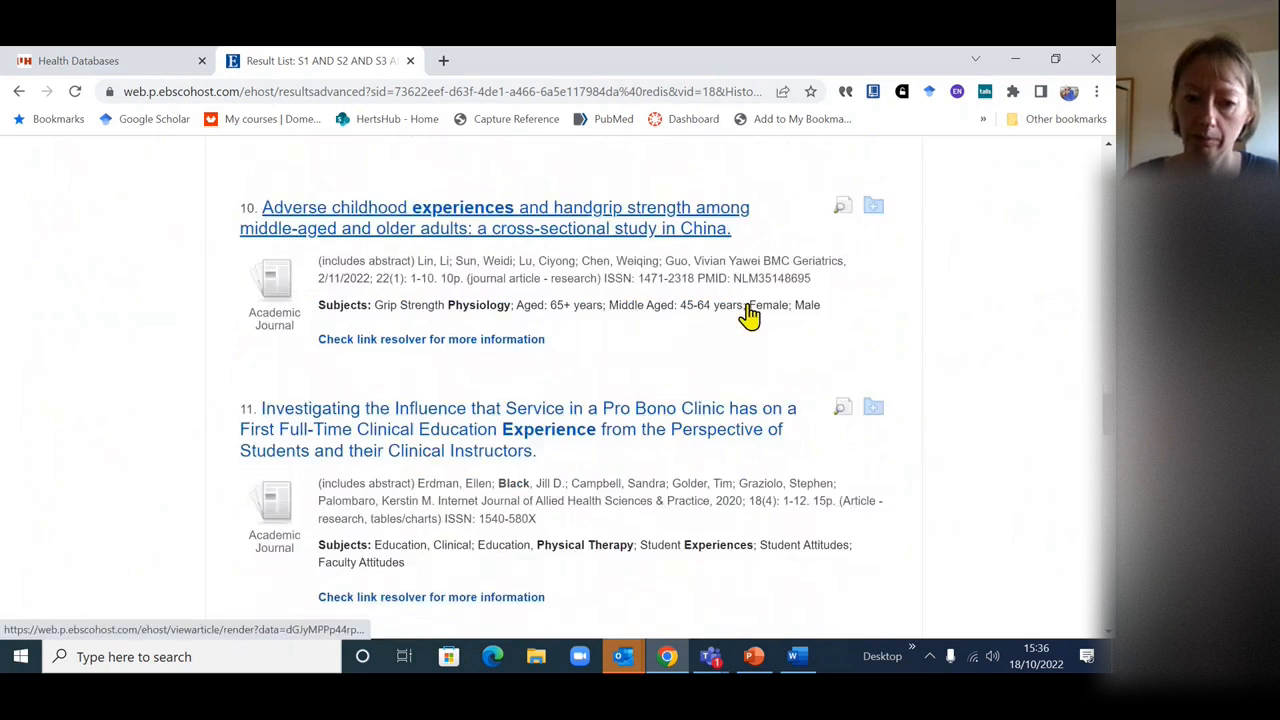
scroll(750, 317, down, 4)
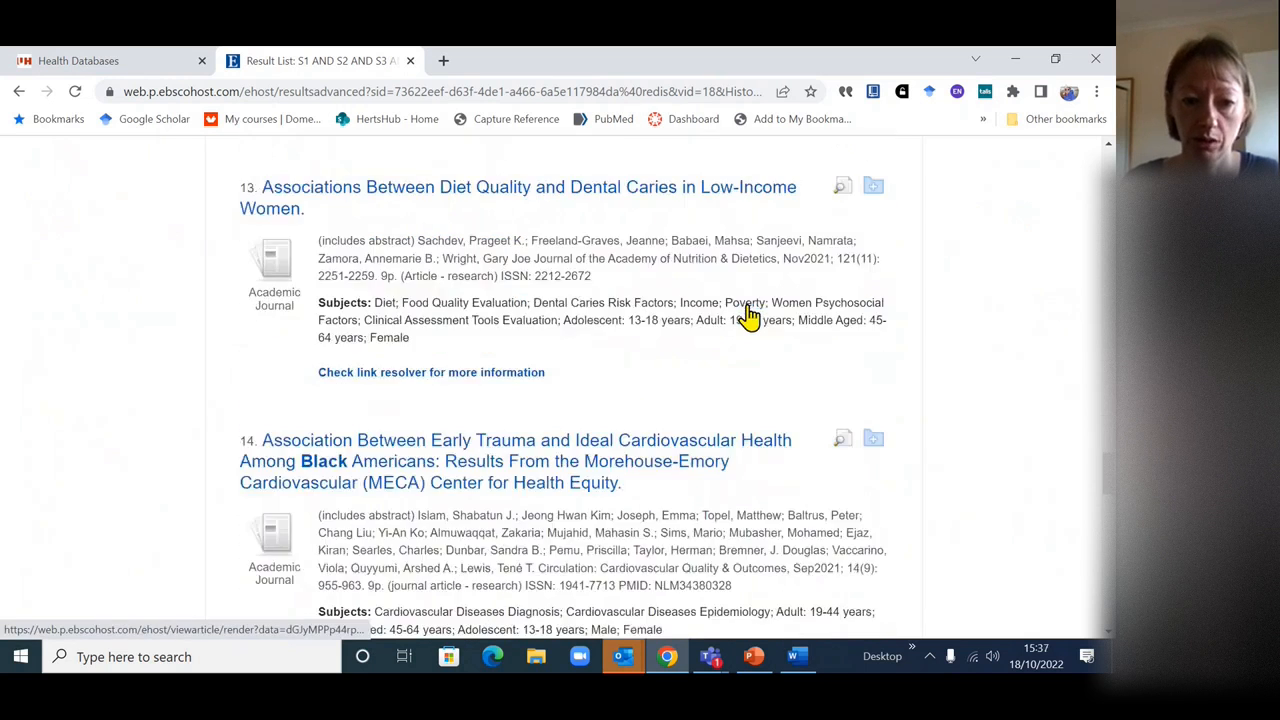
scroll(748, 310, down, 2)
scroll(748, 305, down, 3)
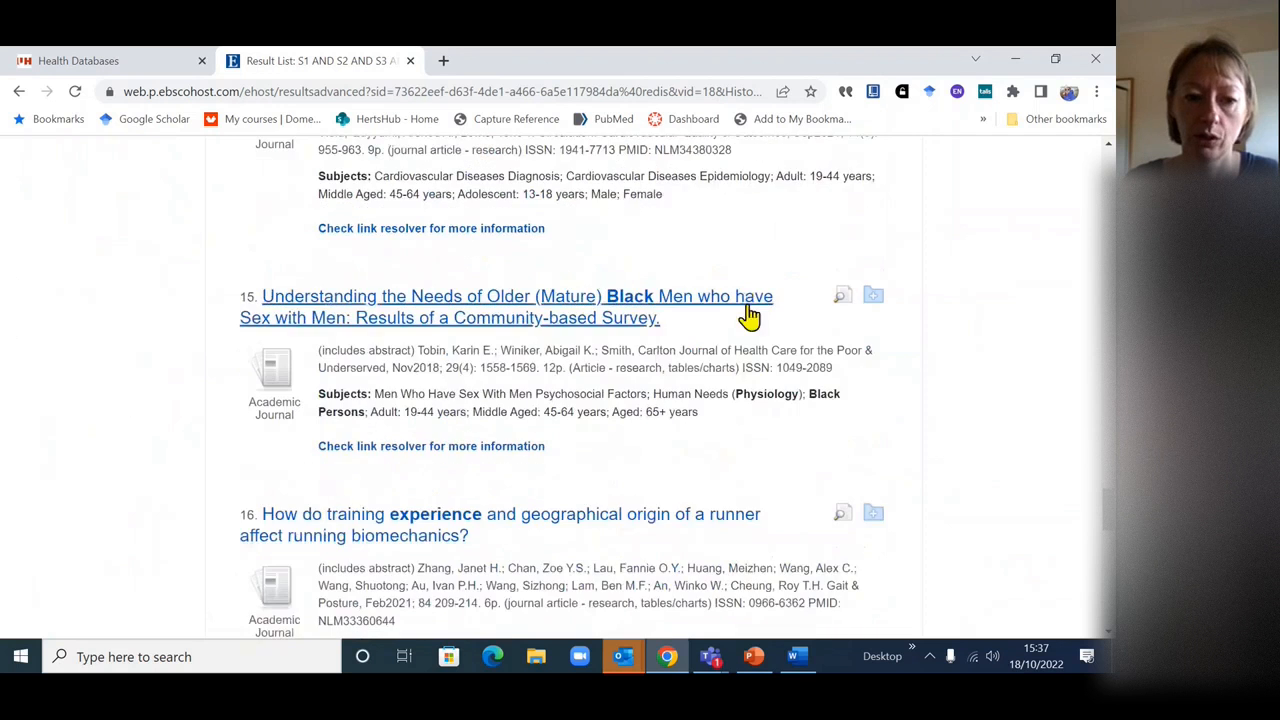
scroll(752, 320, down, 3)
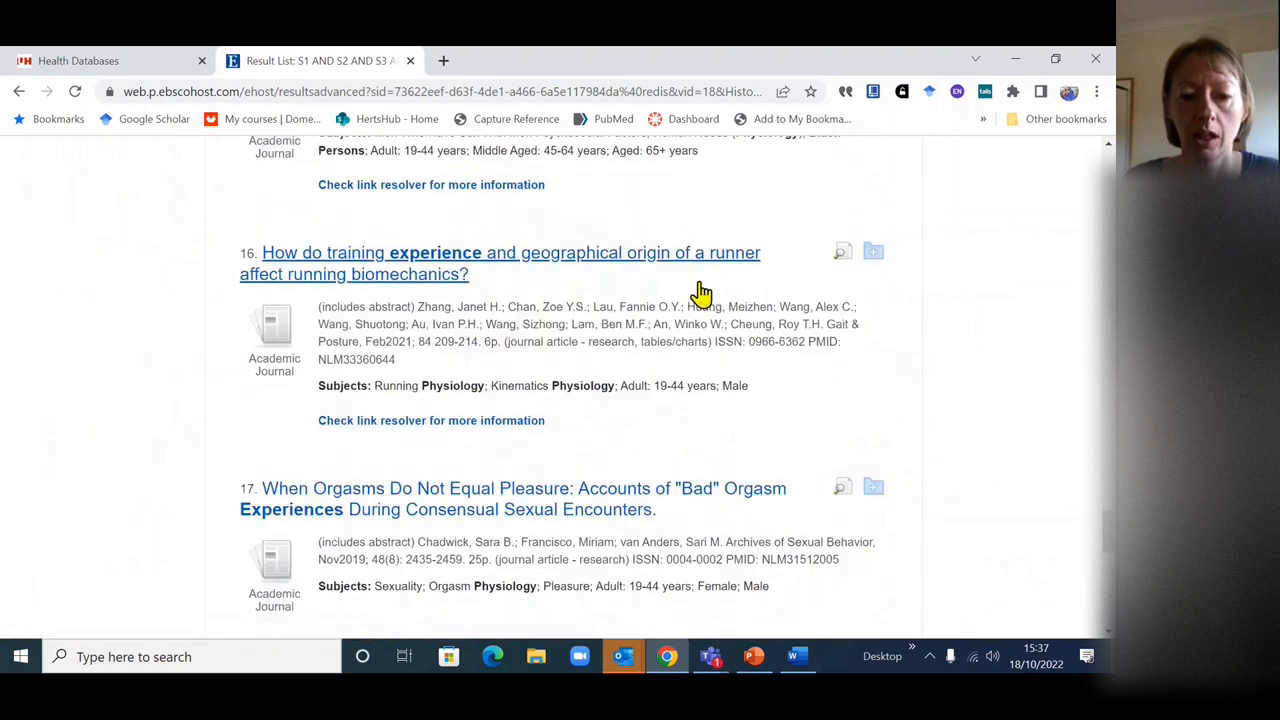
scroll(703, 293, down, 3)
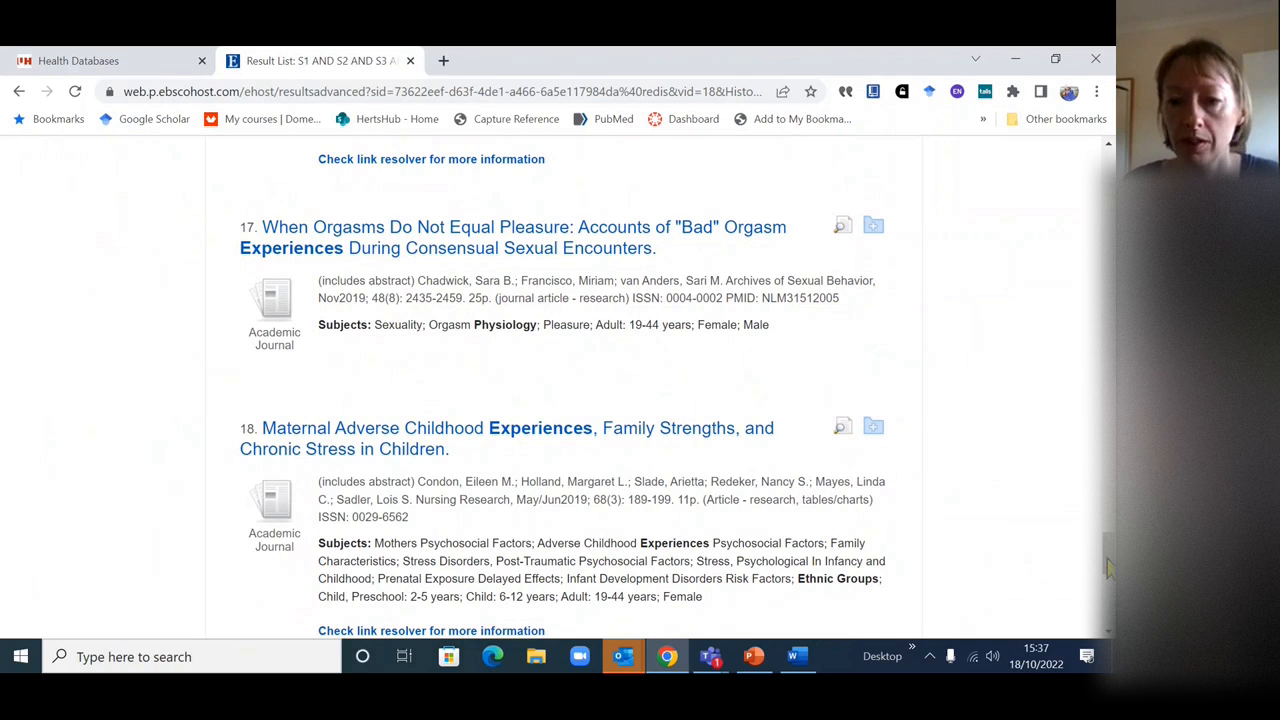
drag(1108, 568, 1097, 206)
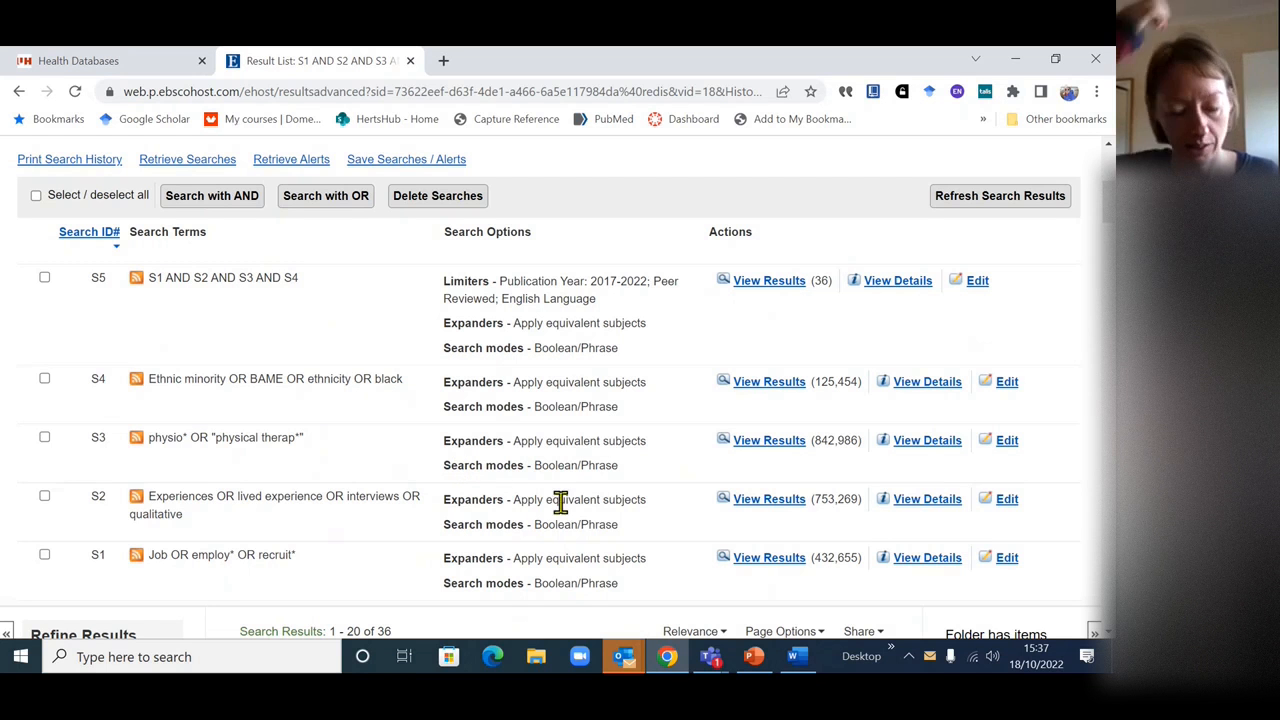
- Switch to the Searching CINAHL presentation in PowerPoint, check the Session outline slide, and return to the CINAHL search page in Chrome
click(752, 668)
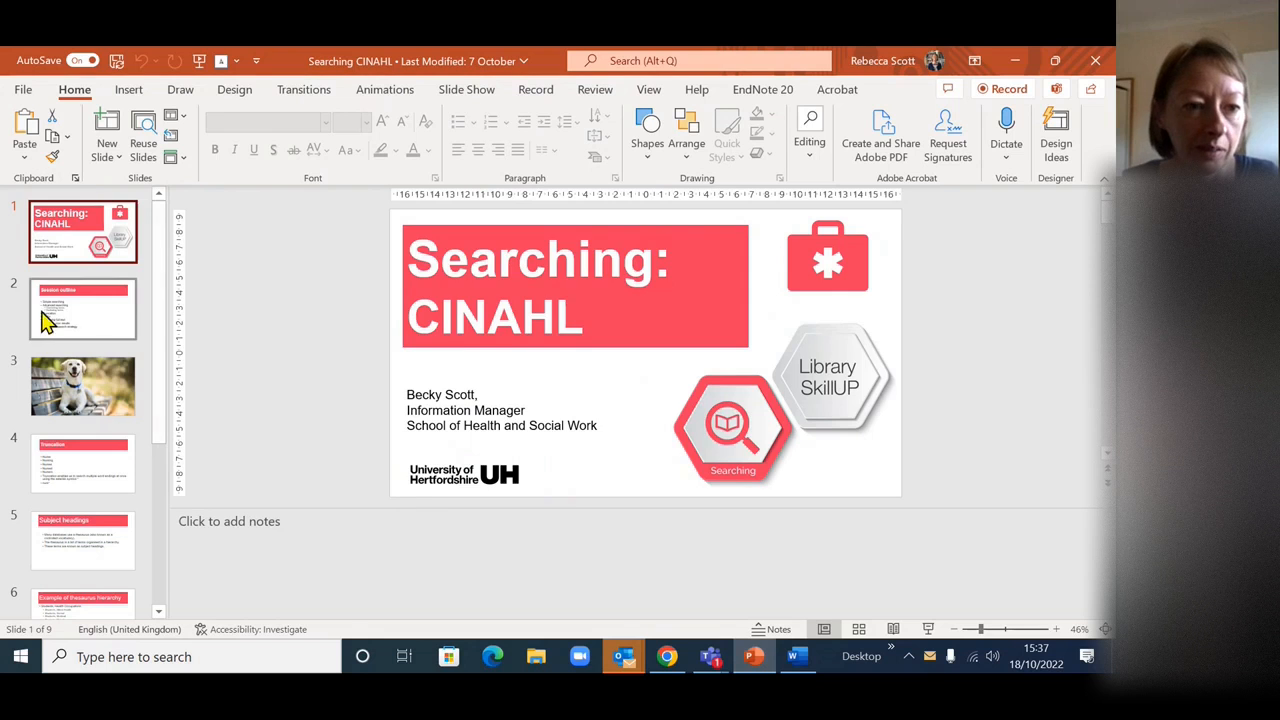
click(56, 317)
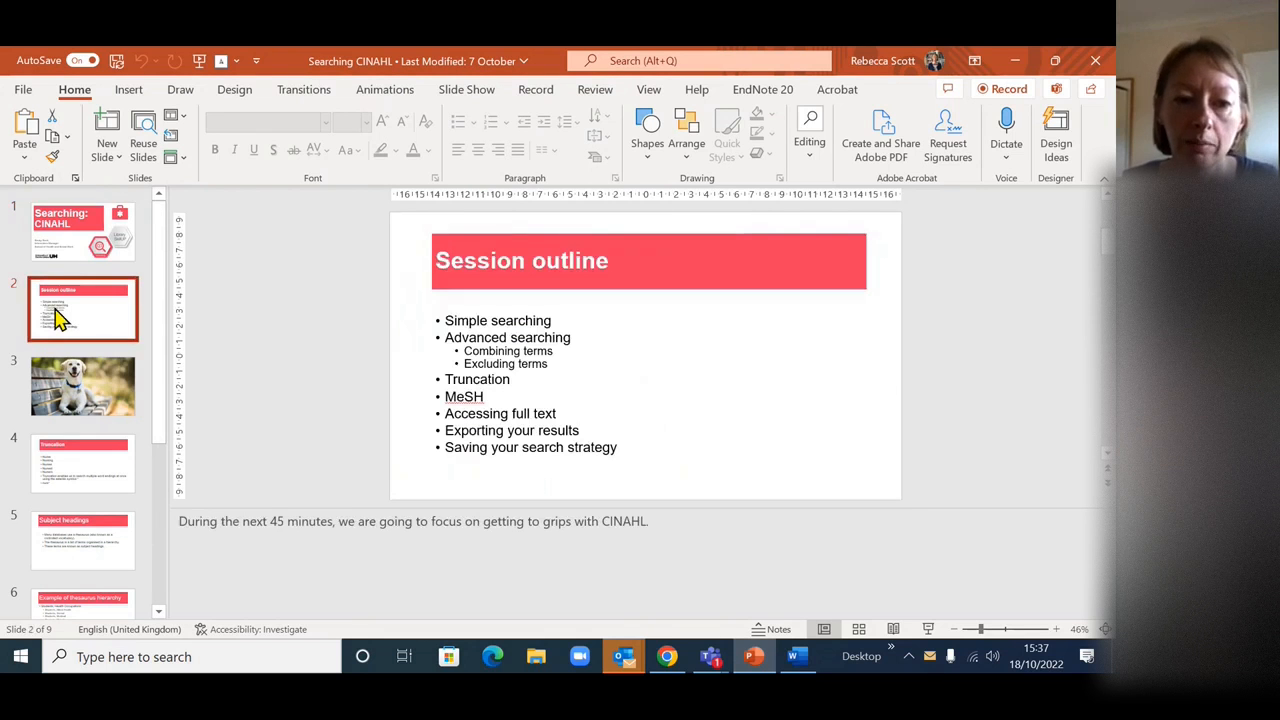
click(1017, 62)
scroll(686, 223, up, 3)
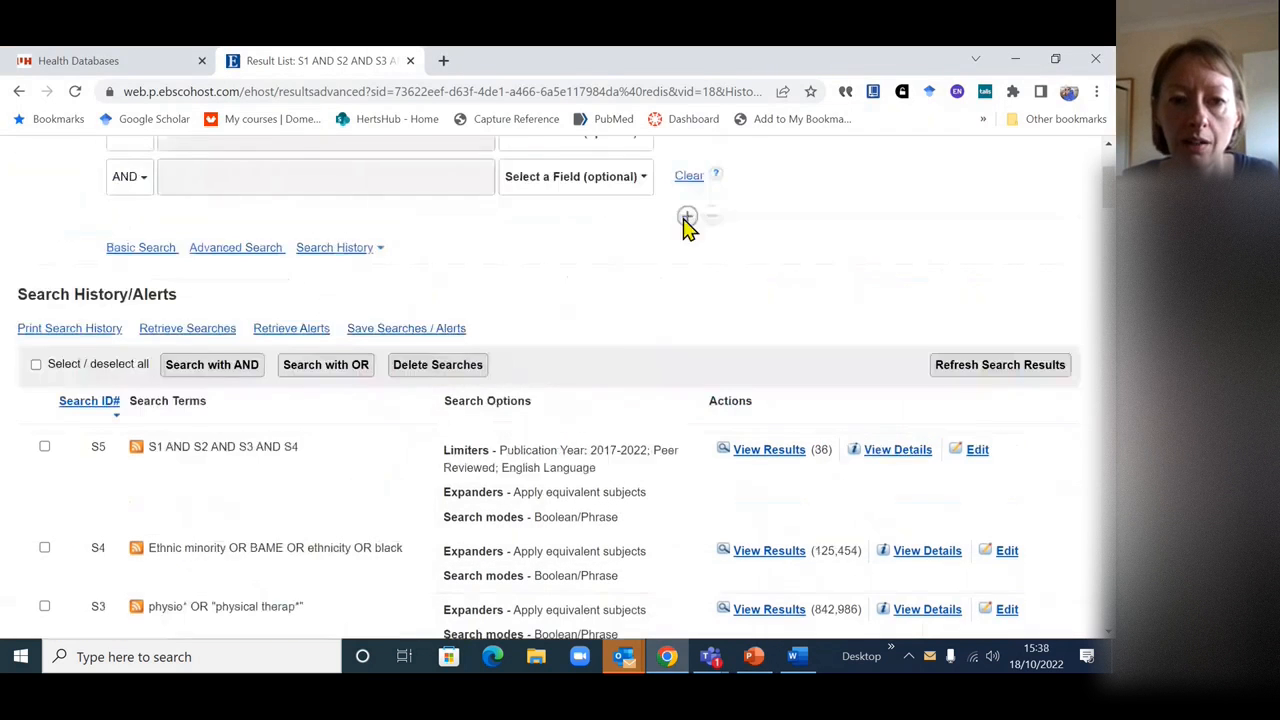
scroll(625, 306, up, 1)
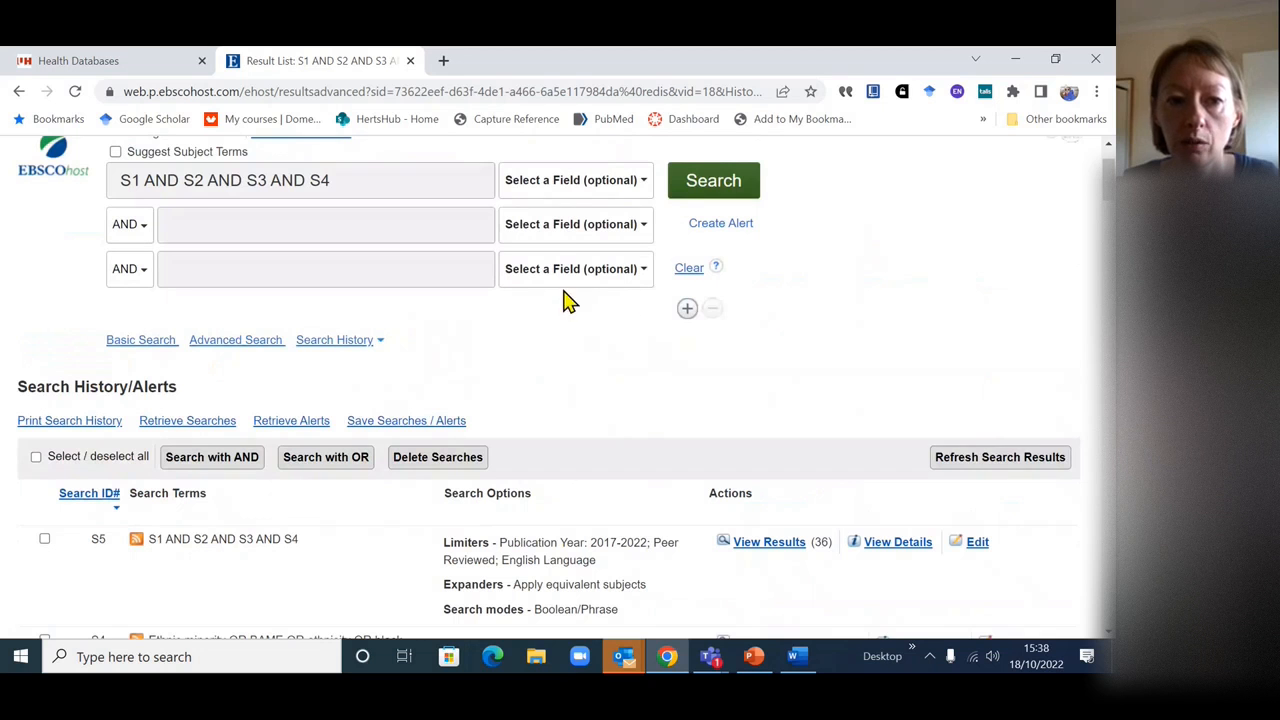
- Replace the combined S1 to S4 query with children OR childhood in the first search box
drag(363, 183, 112, 180)
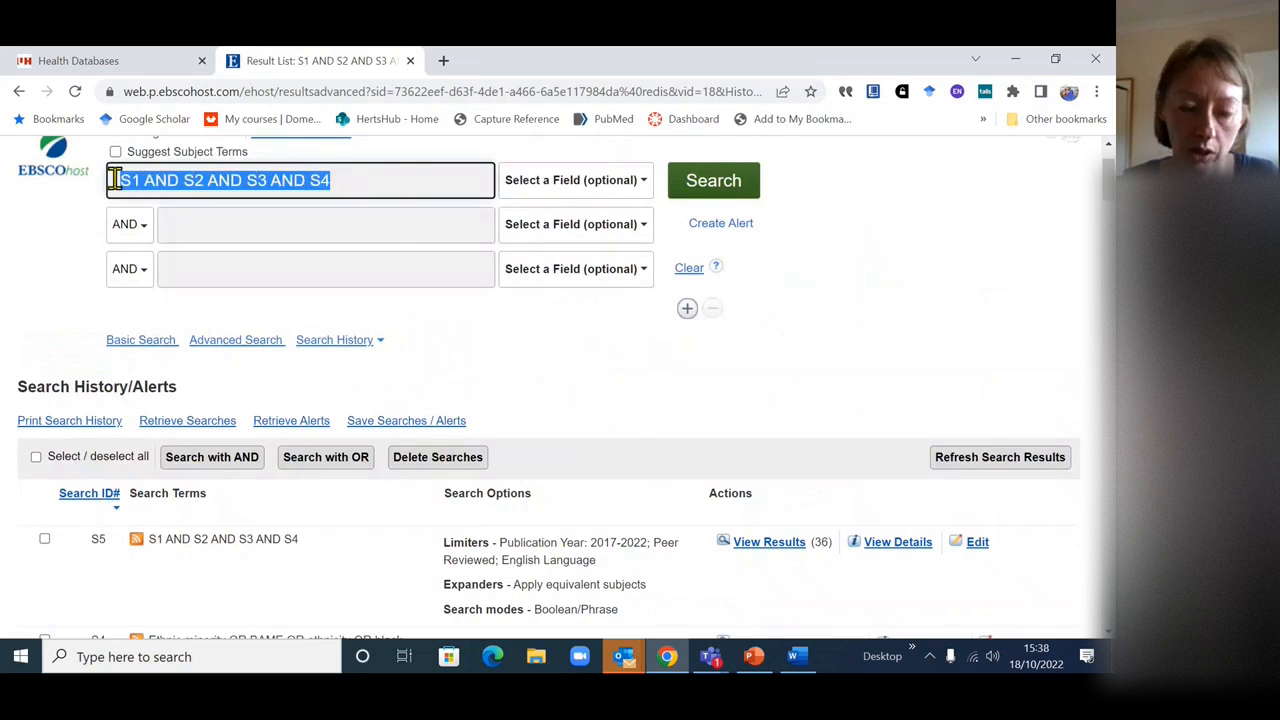
key(BackSpace)
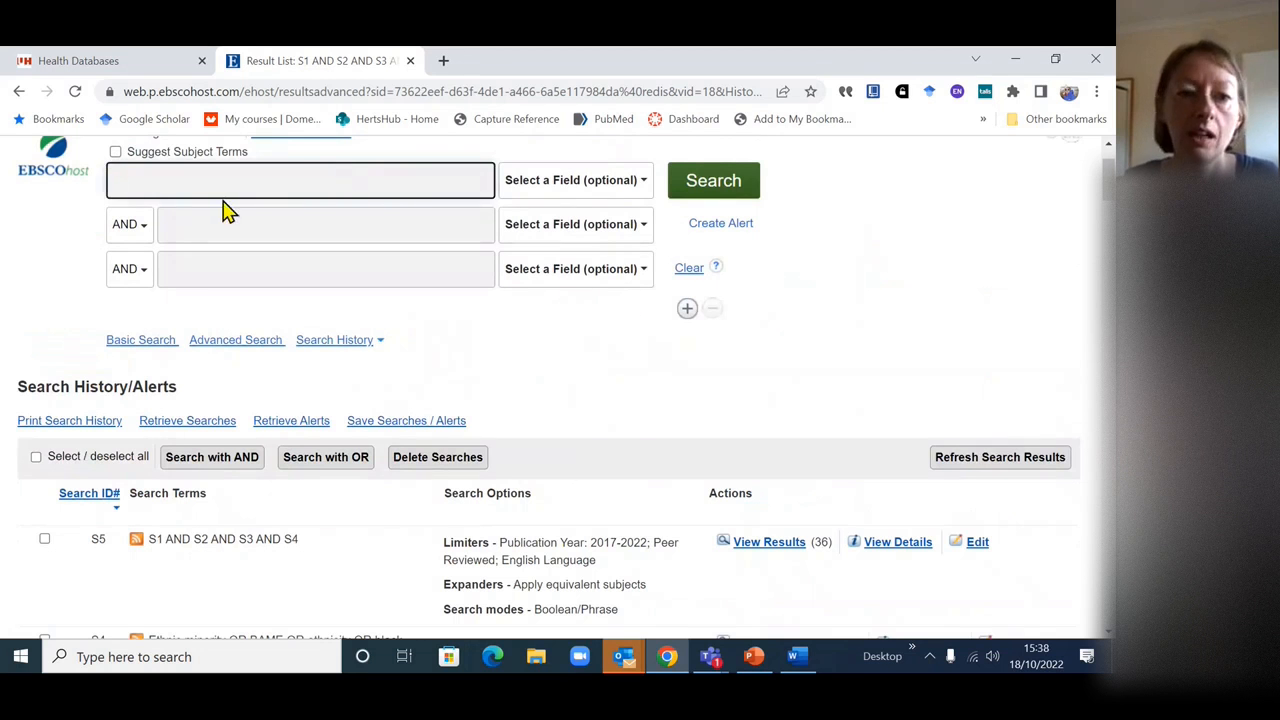
text(ch)
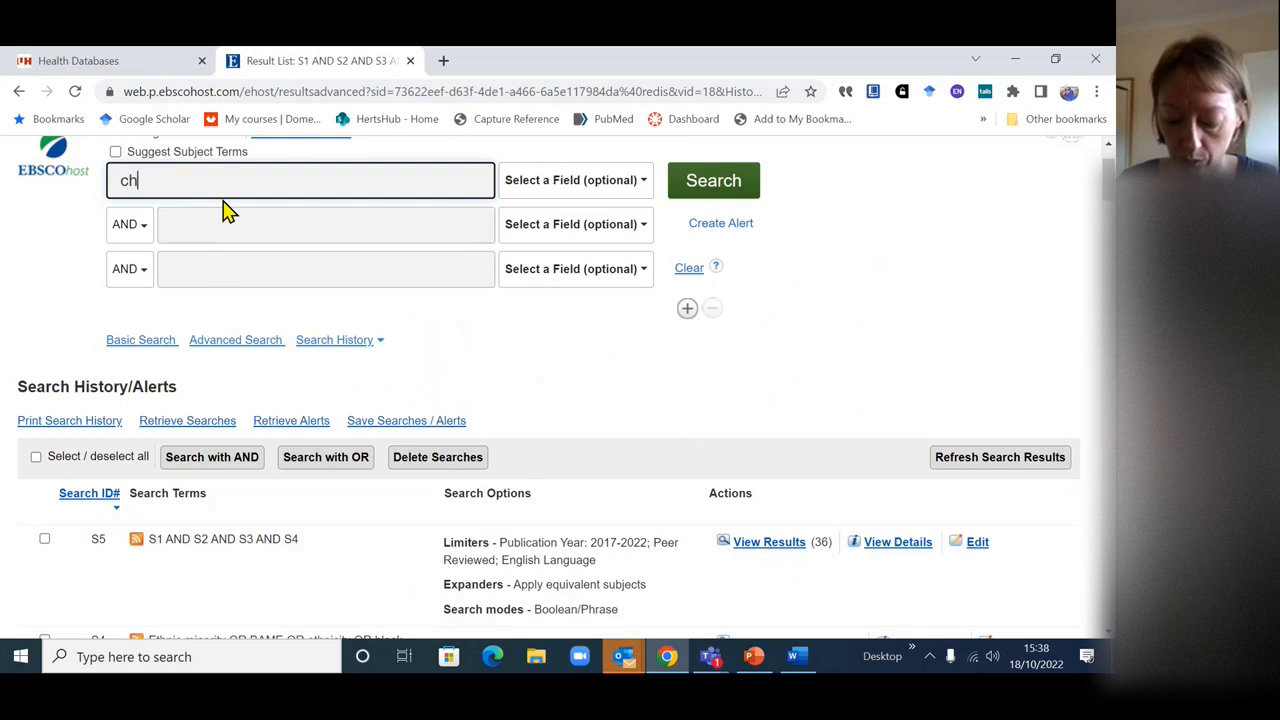
text(ildren)
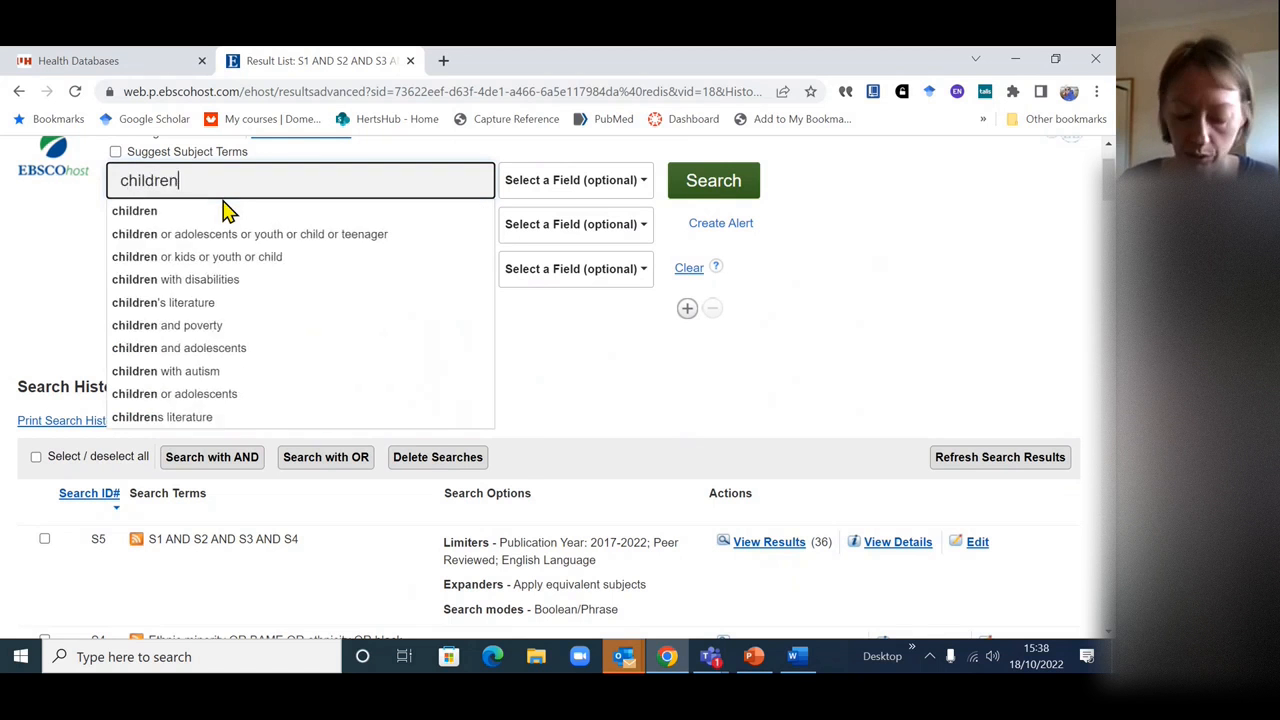
text( OR chilg)
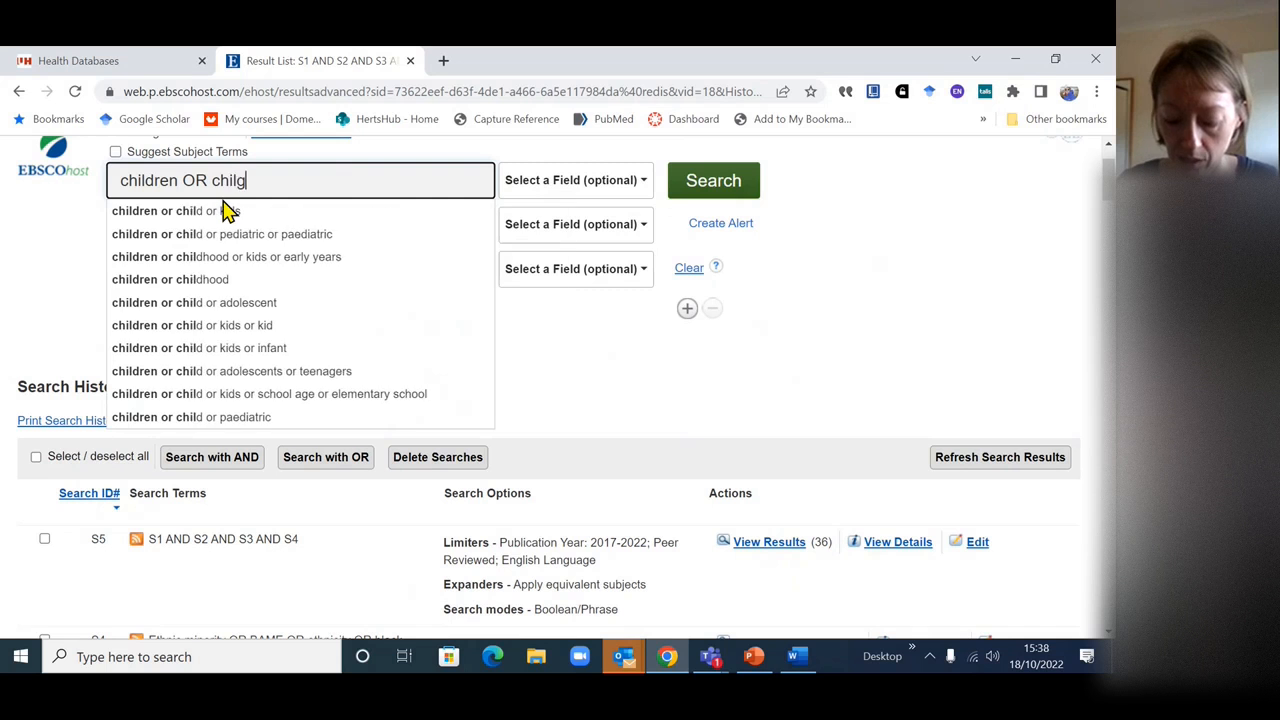
key(BackSpace)
text(d)
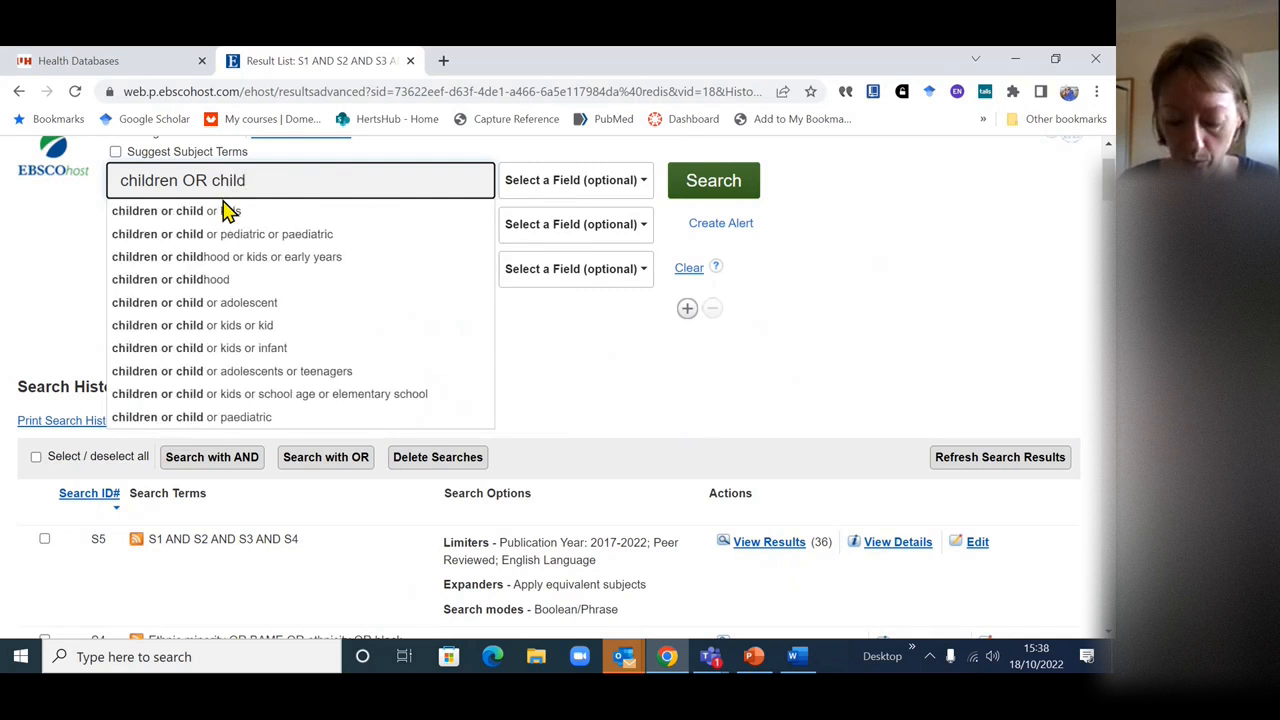
text(hood)
click(630, 388)
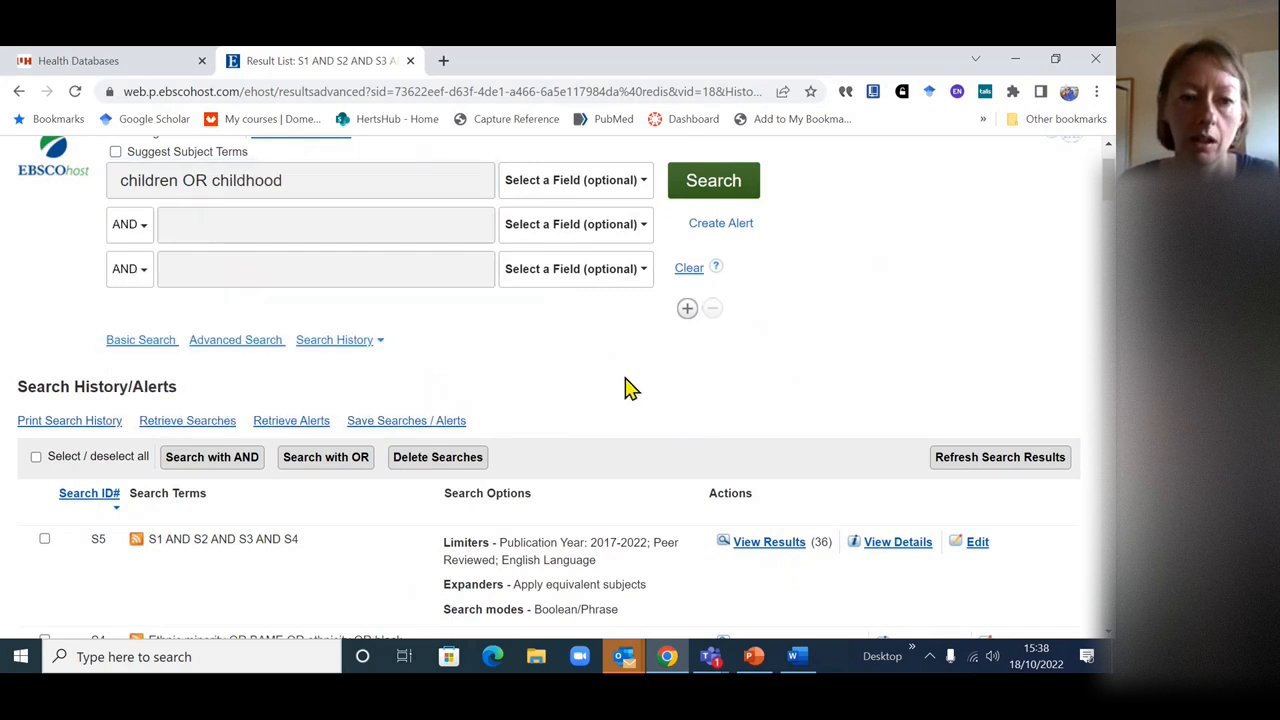
- Restrict the children OR childhood query to the TI Title field and run the search
click(638, 182)
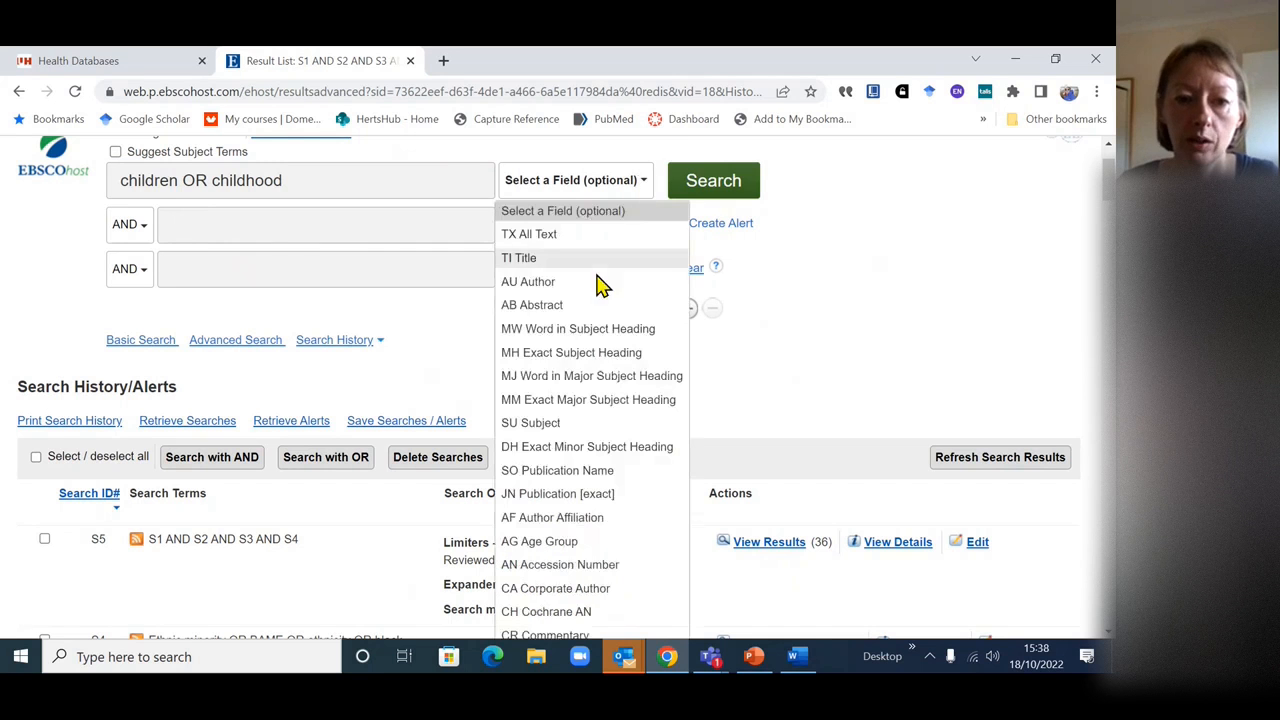
click(563, 260)
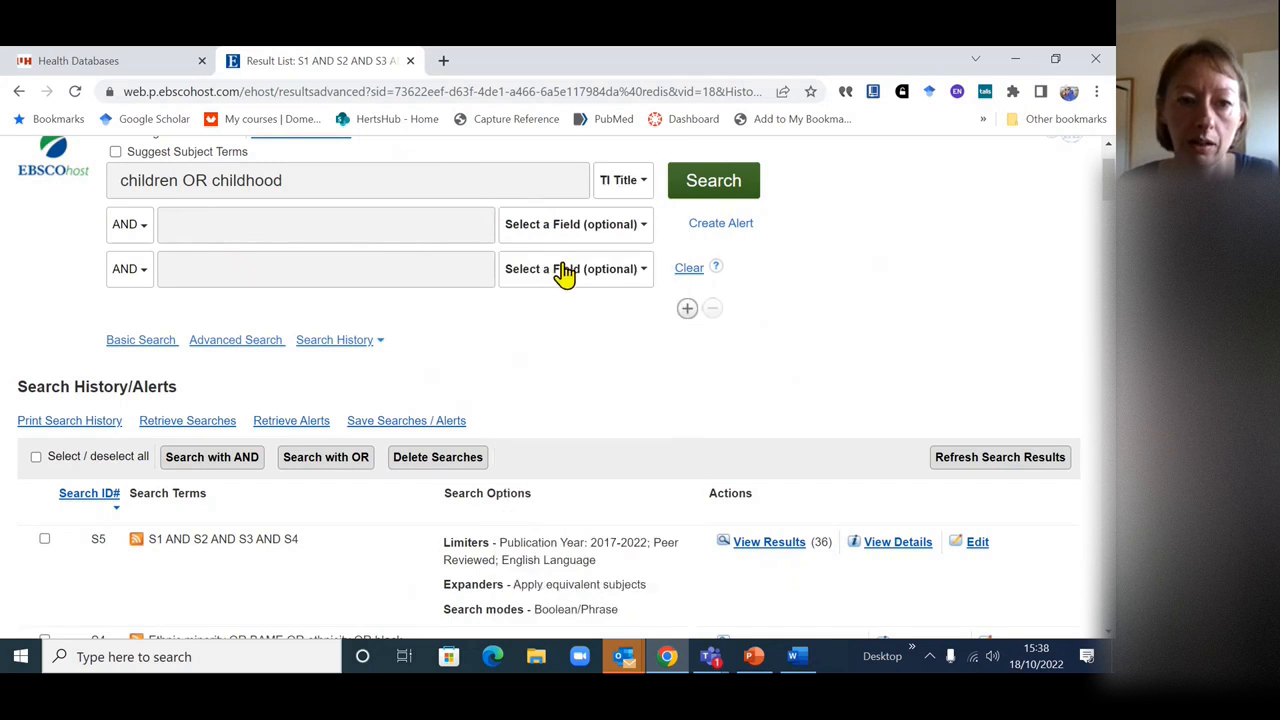
click(744, 196)
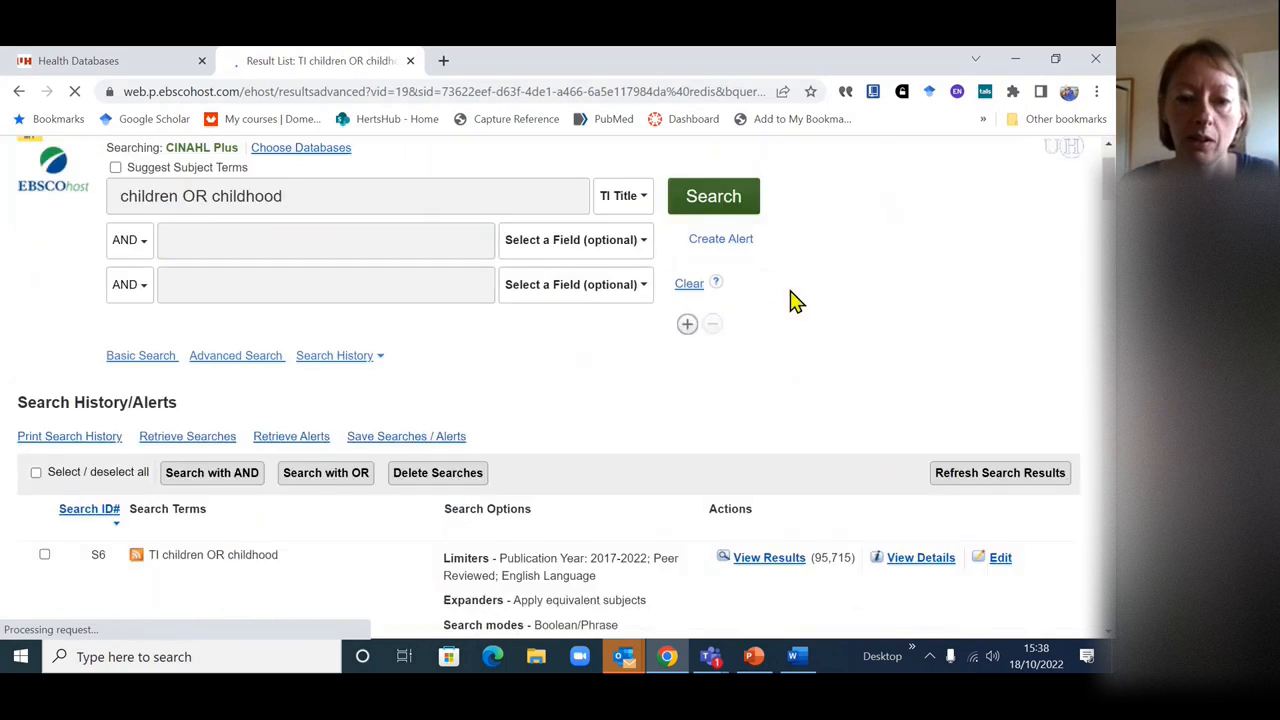
- Clear the search form and run S5 NOT S6 to exclude the childhood title search from the combined search
click(689, 284)
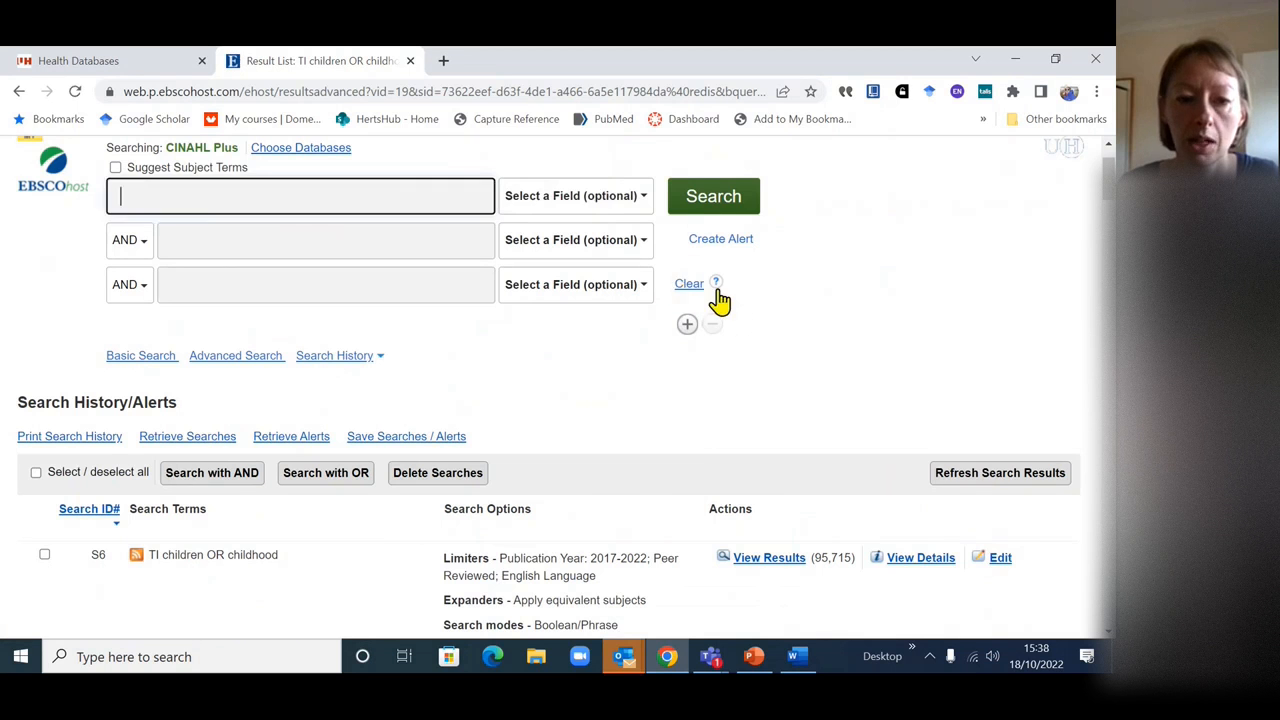
scroll(843, 318, down, 2)
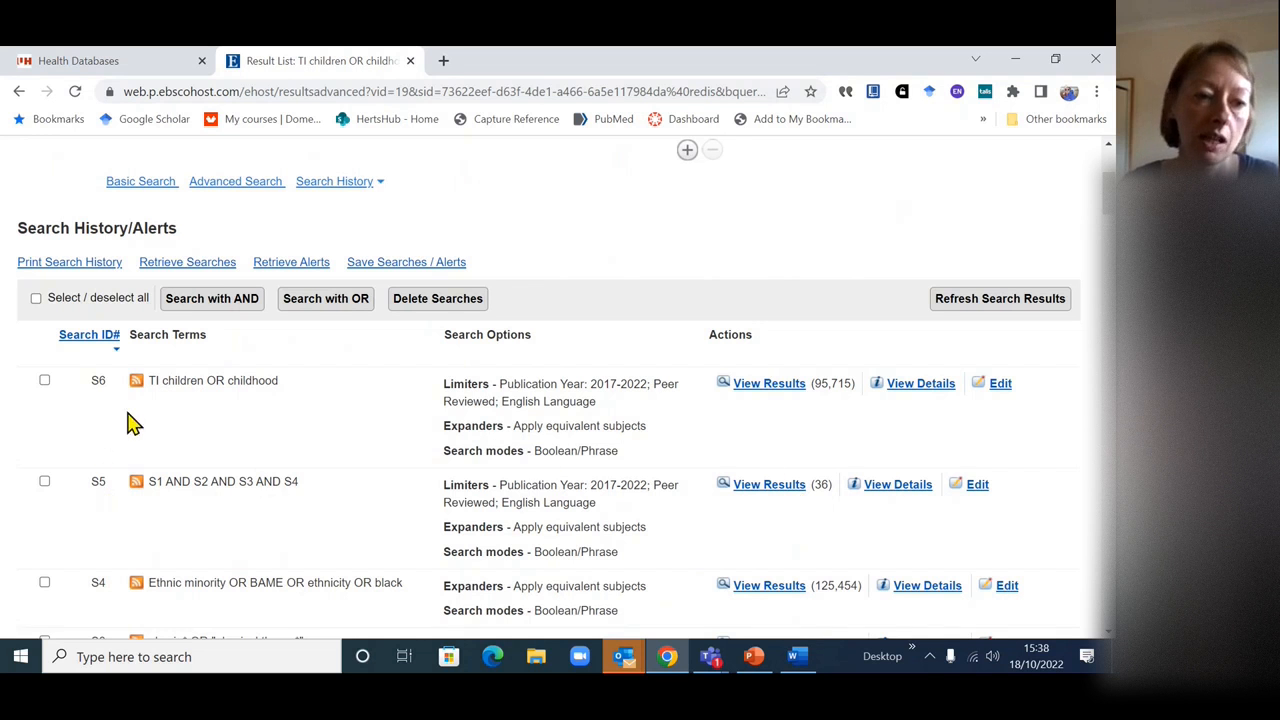
scroll(205, 407, up, 1)
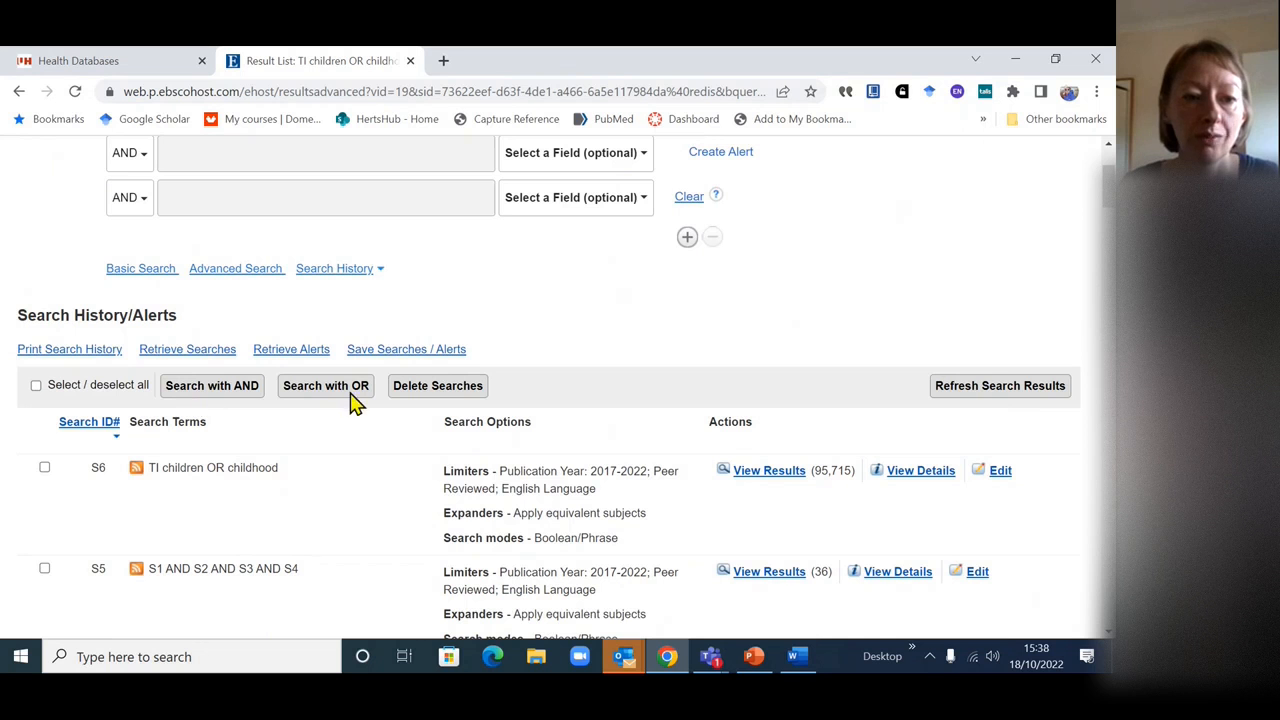
scroll(436, 358, up, 1)
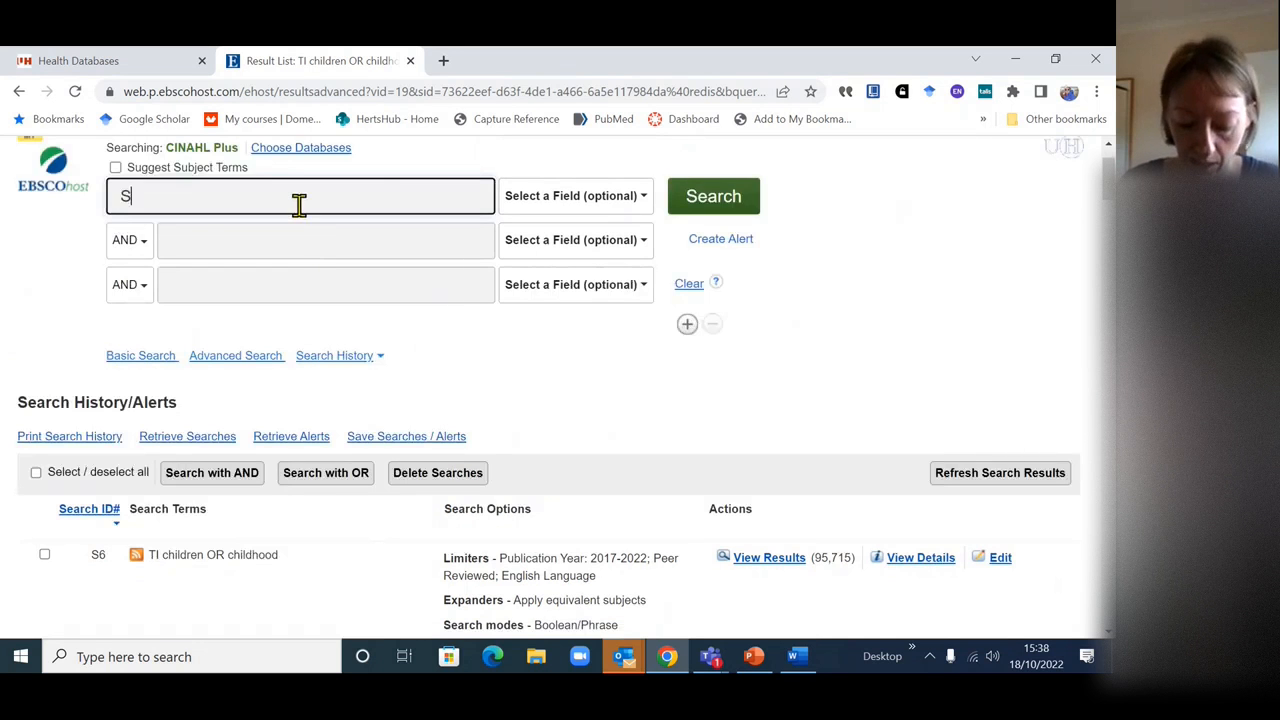
text(5 NOT S6)
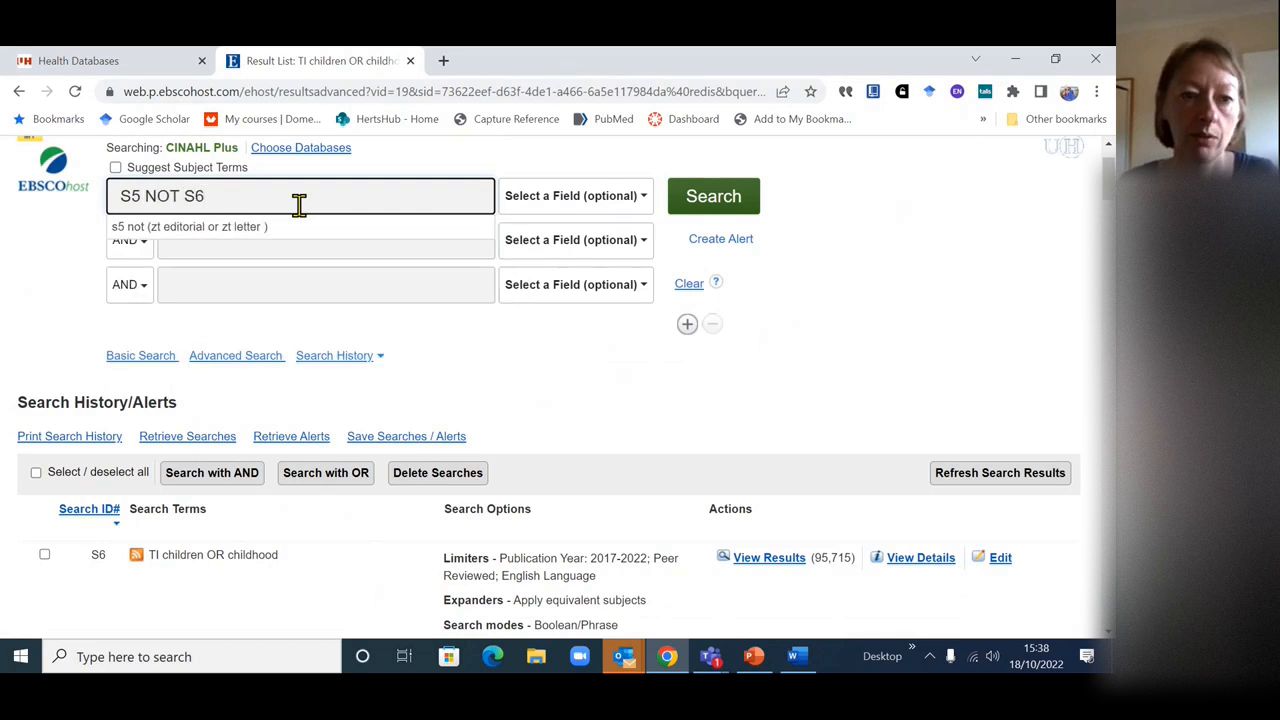
click(520, 370)
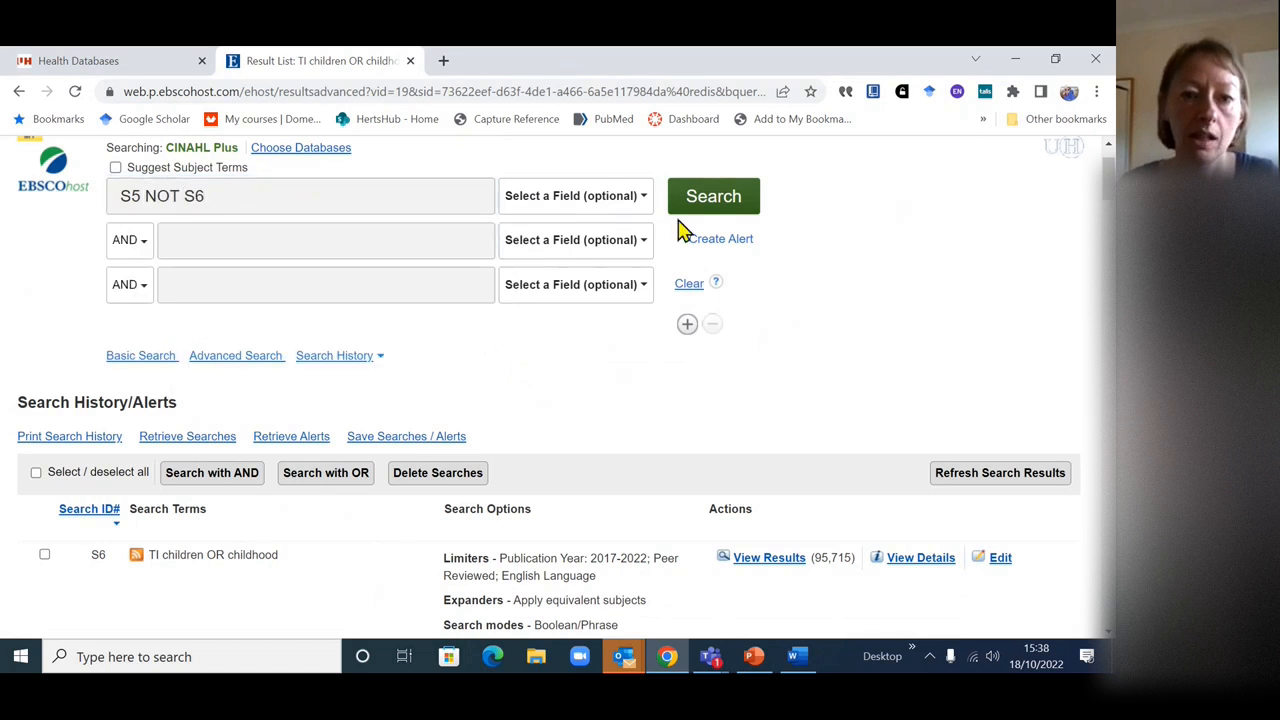
click(713, 200)
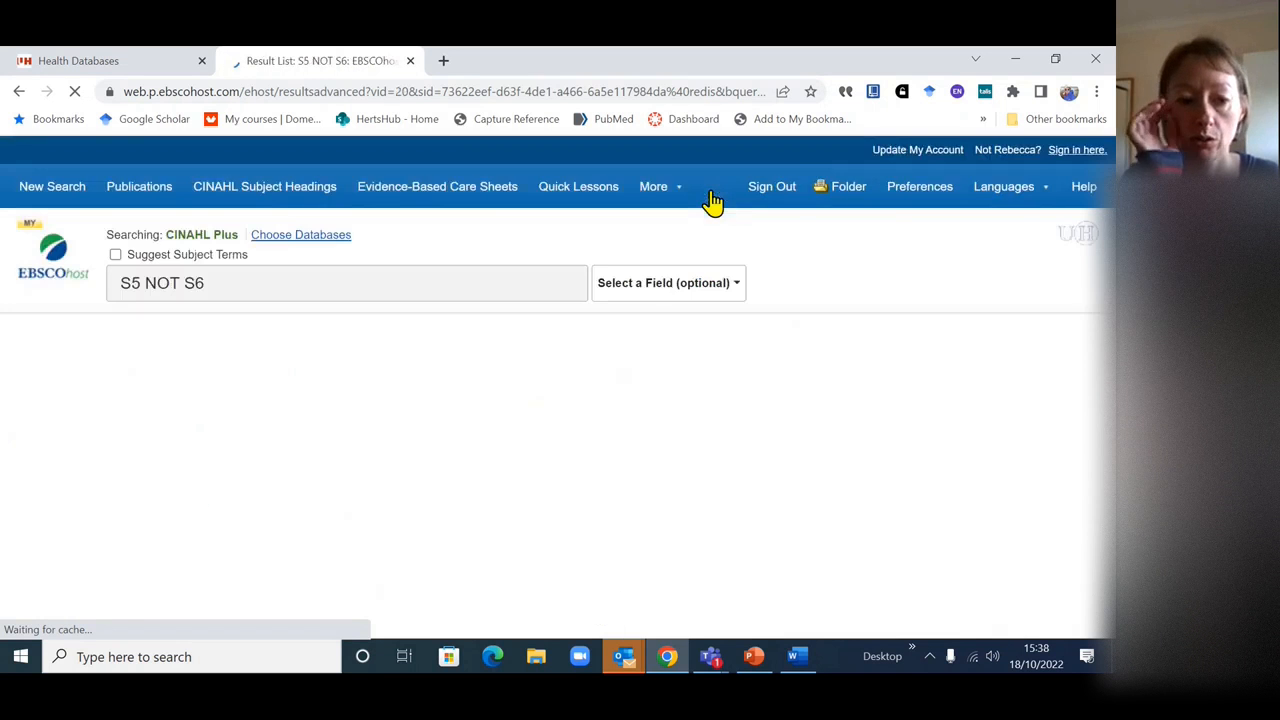
scroll(830, 290, down, 4)
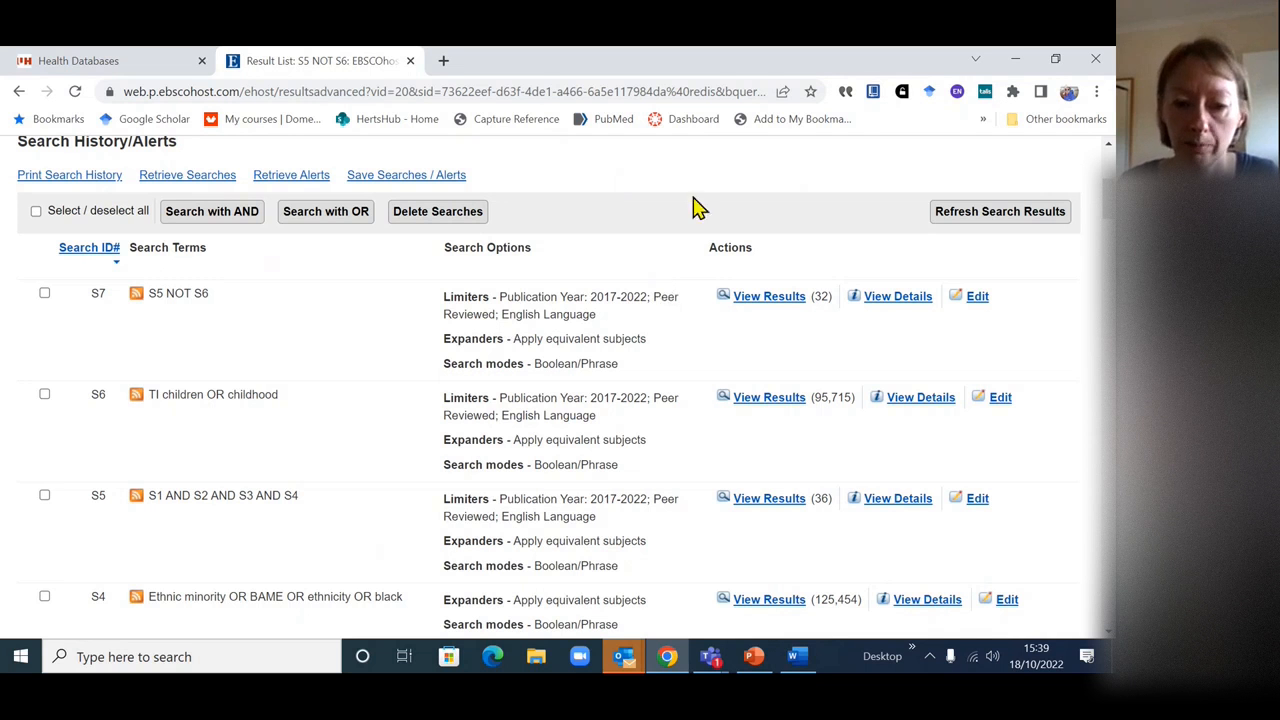
- Check the example search document in Word and the Session outline slide in PowerPoint, and return to the search history in Chrome
click(798, 658)
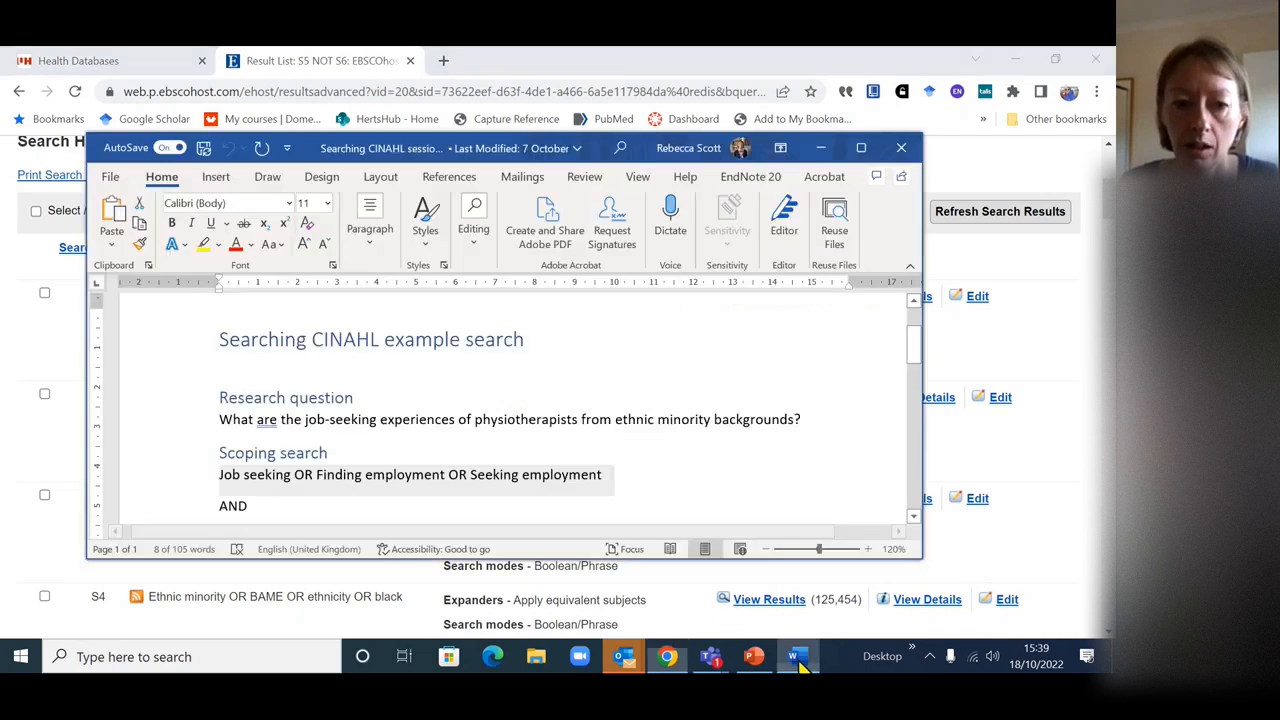
click(798, 658)
click(755, 656)
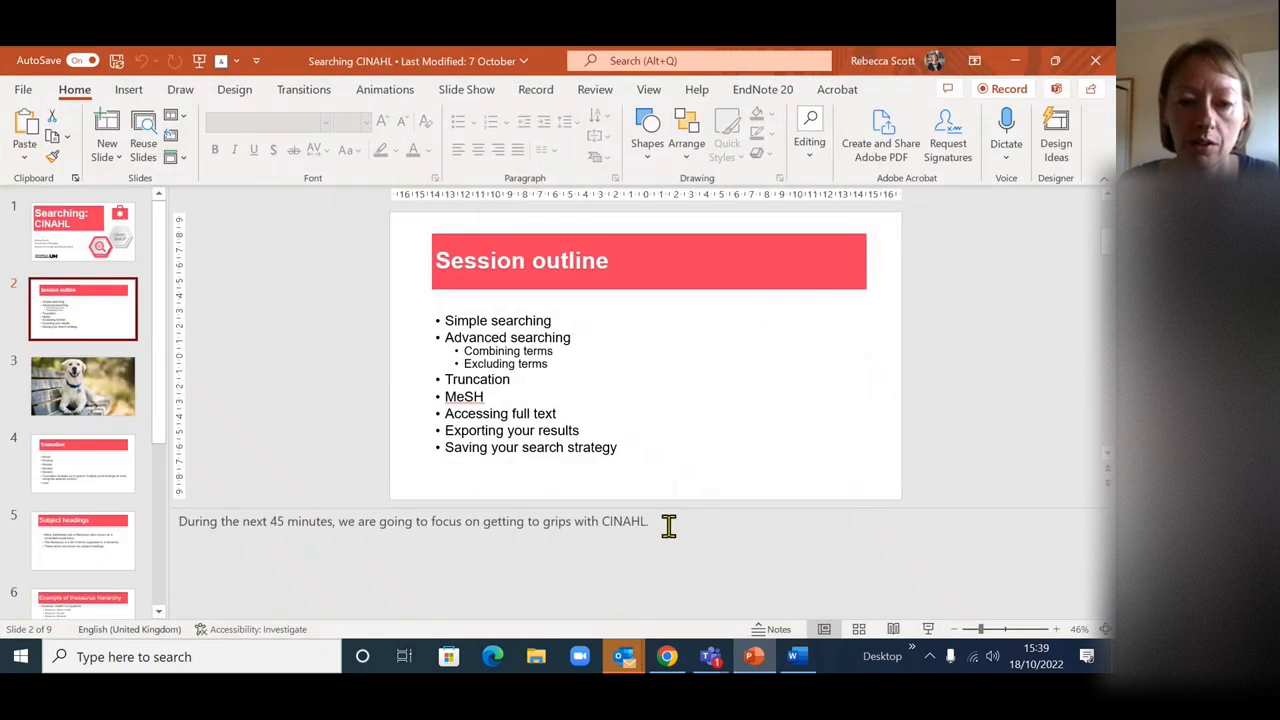
click(755, 656)
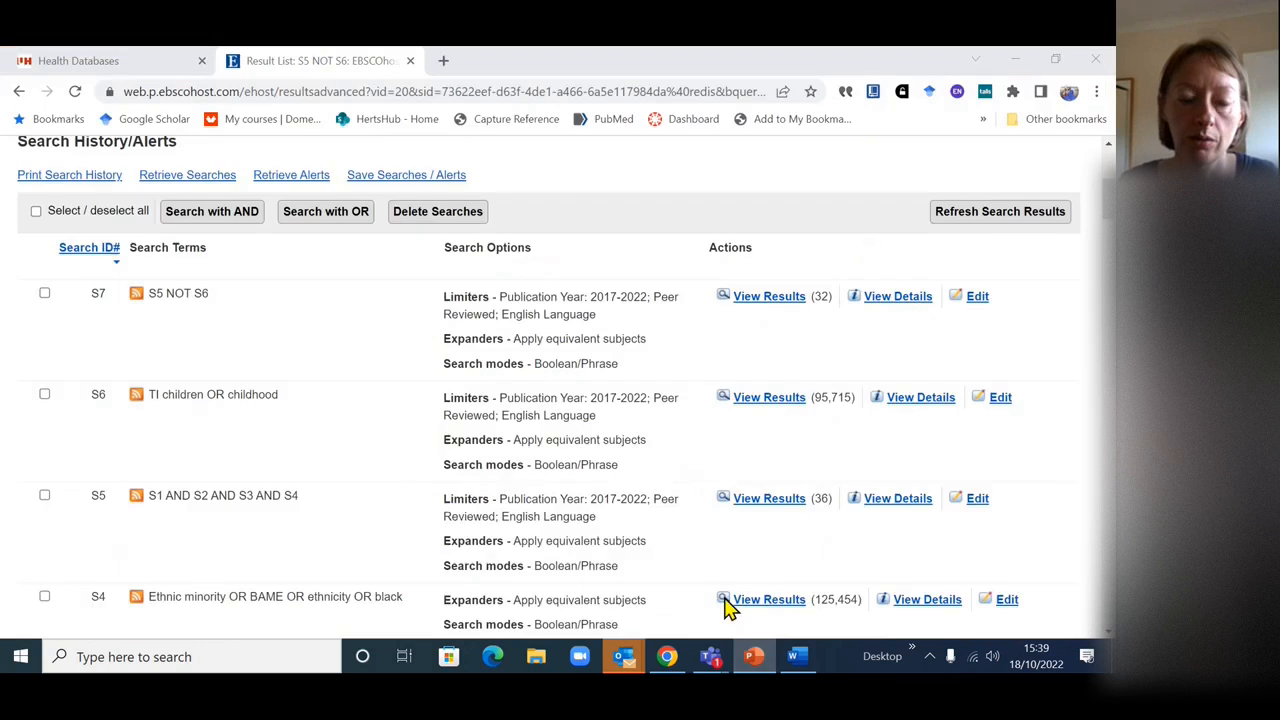
- Replace the S5 NOT S6 query with the truncated term nurs* and run the search
scroll(574, 423, up, 10)
drag(317, 285, 95, 275)
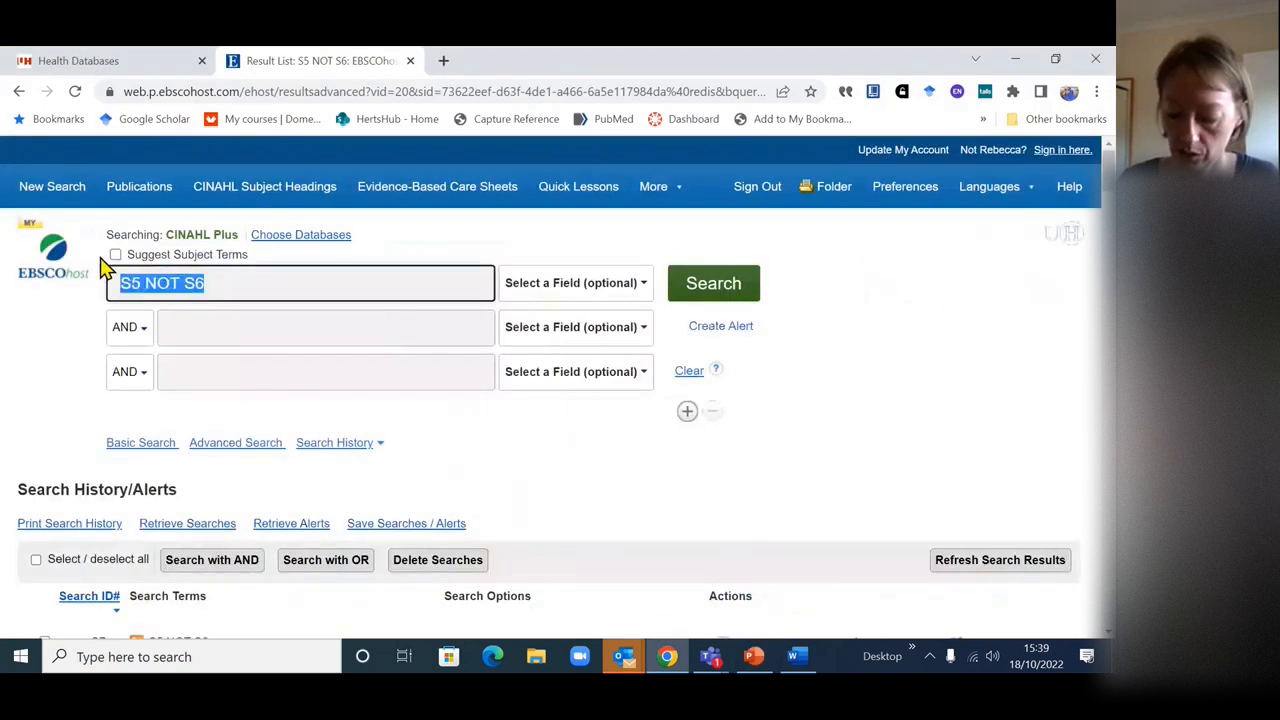
key(BackSpace)
text(nurs)
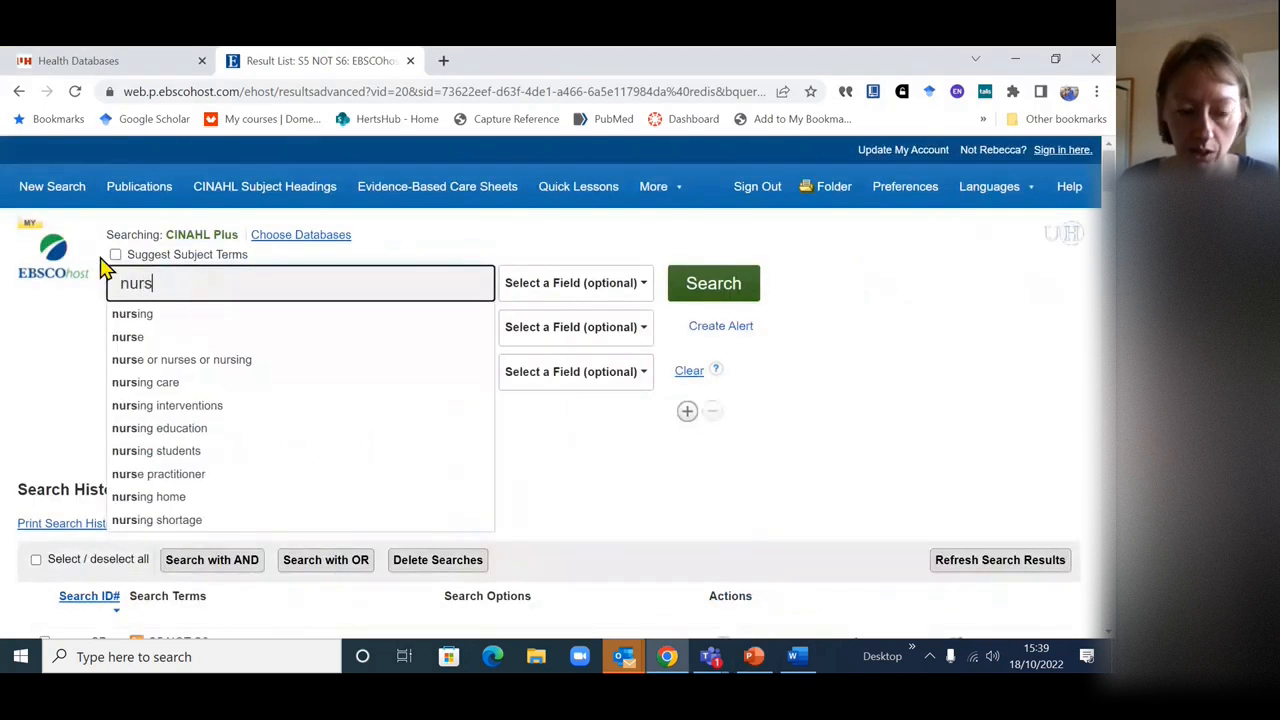
text(*)
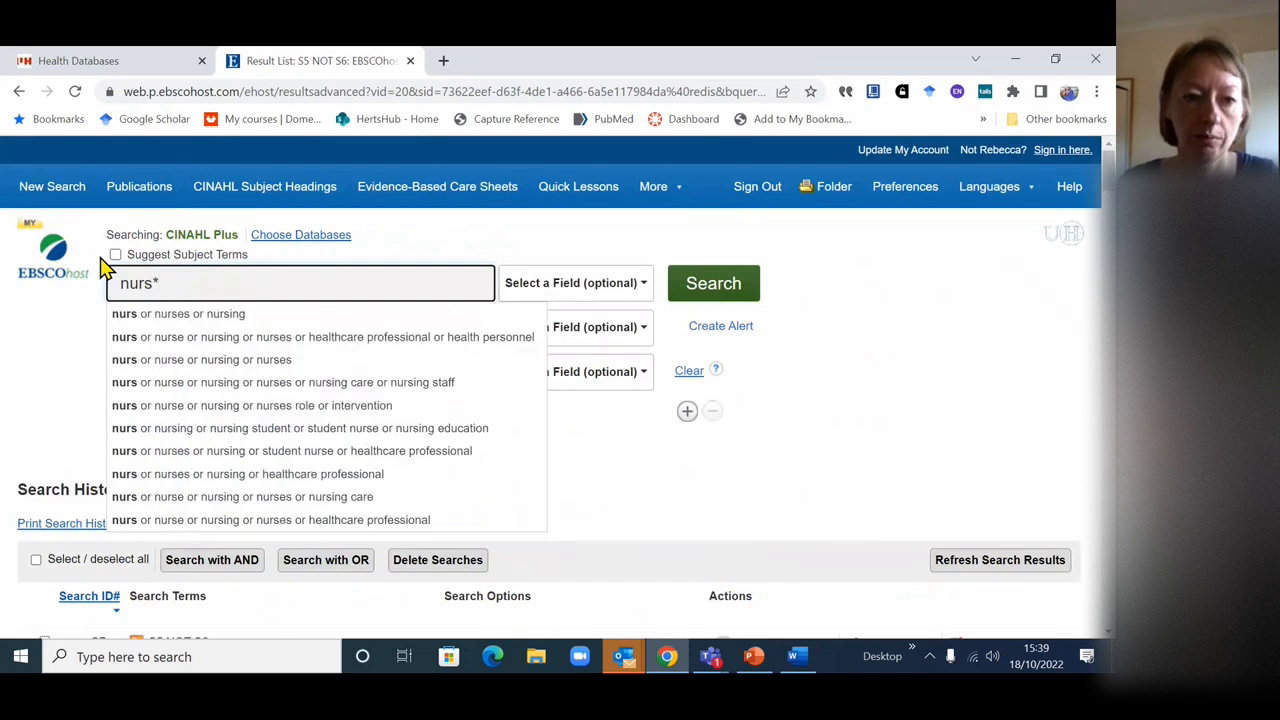
click(862, 438)
click(725, 285)
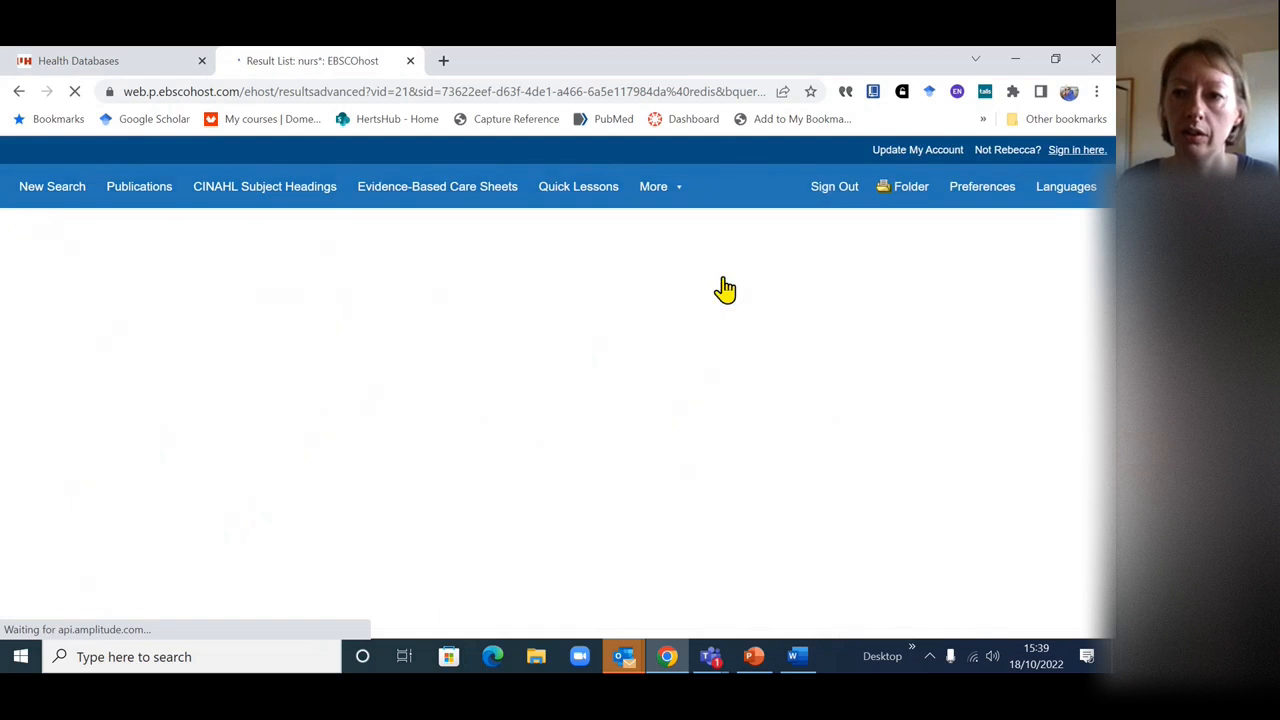
scroll(790, 420, down, 2)
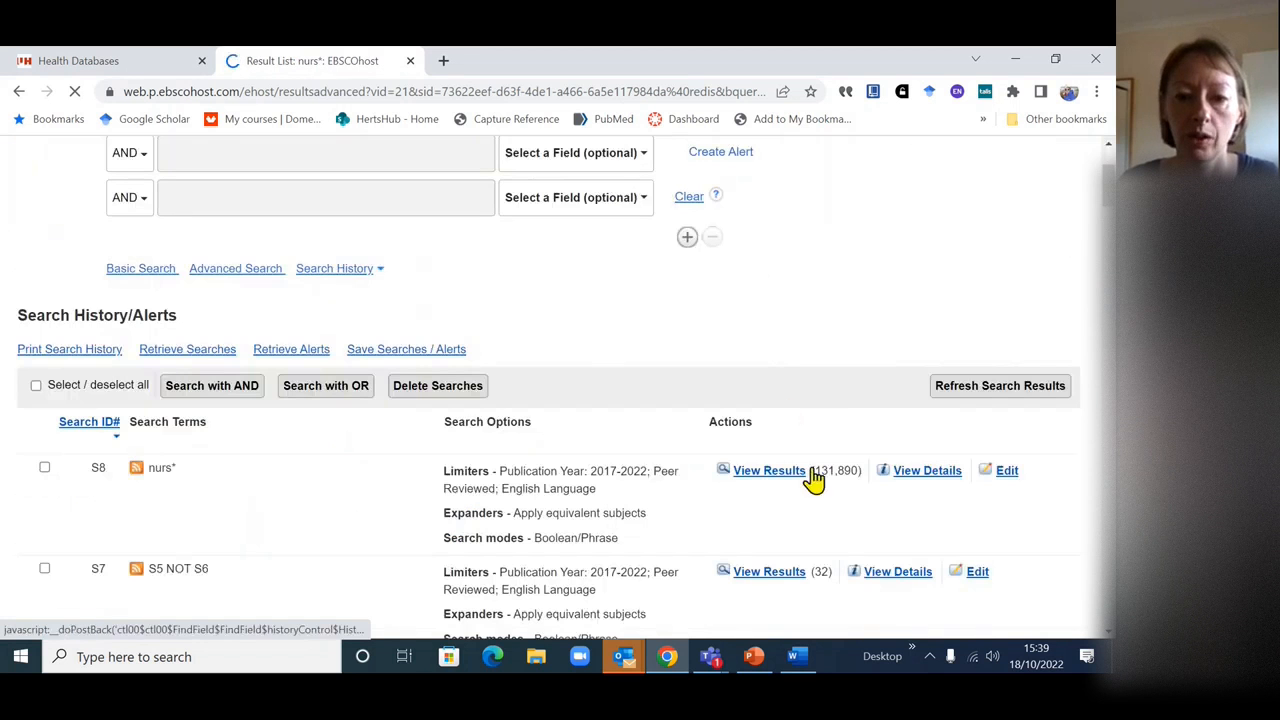
- Change the truncated query to the full word nurses and run the search
scroll(650, 370, up, 2)
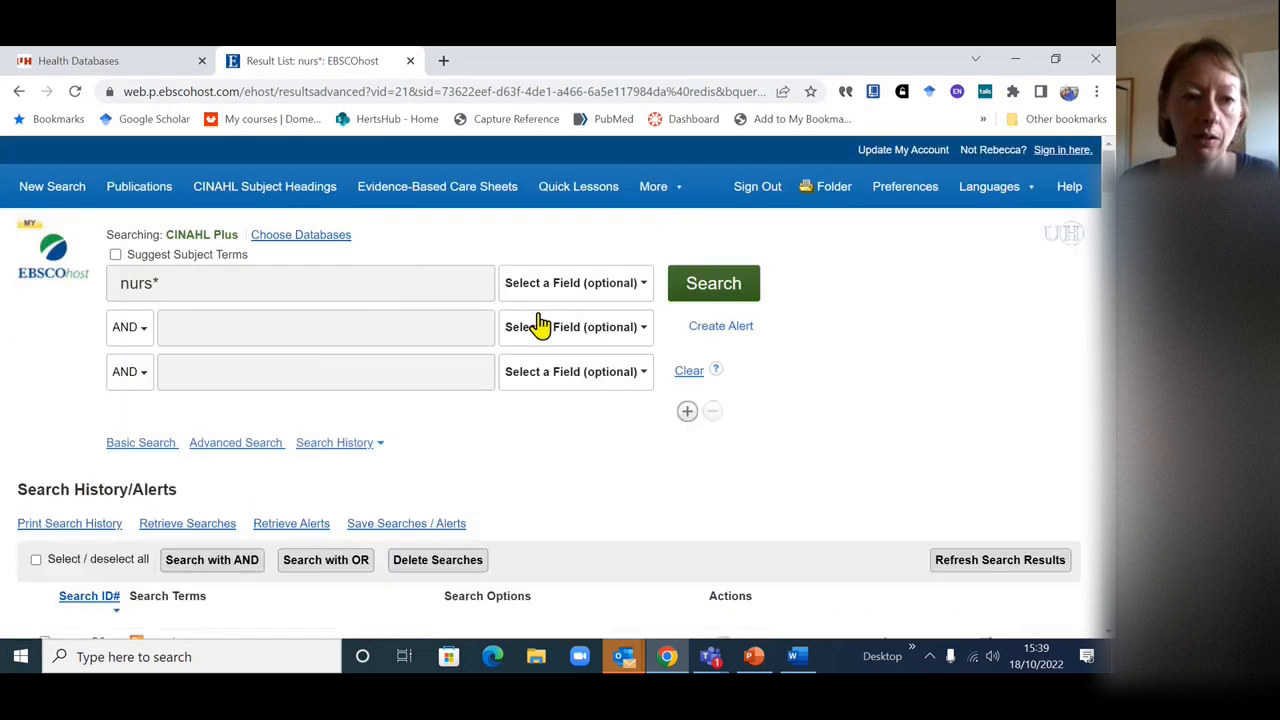
click(380, 280)
text(es)
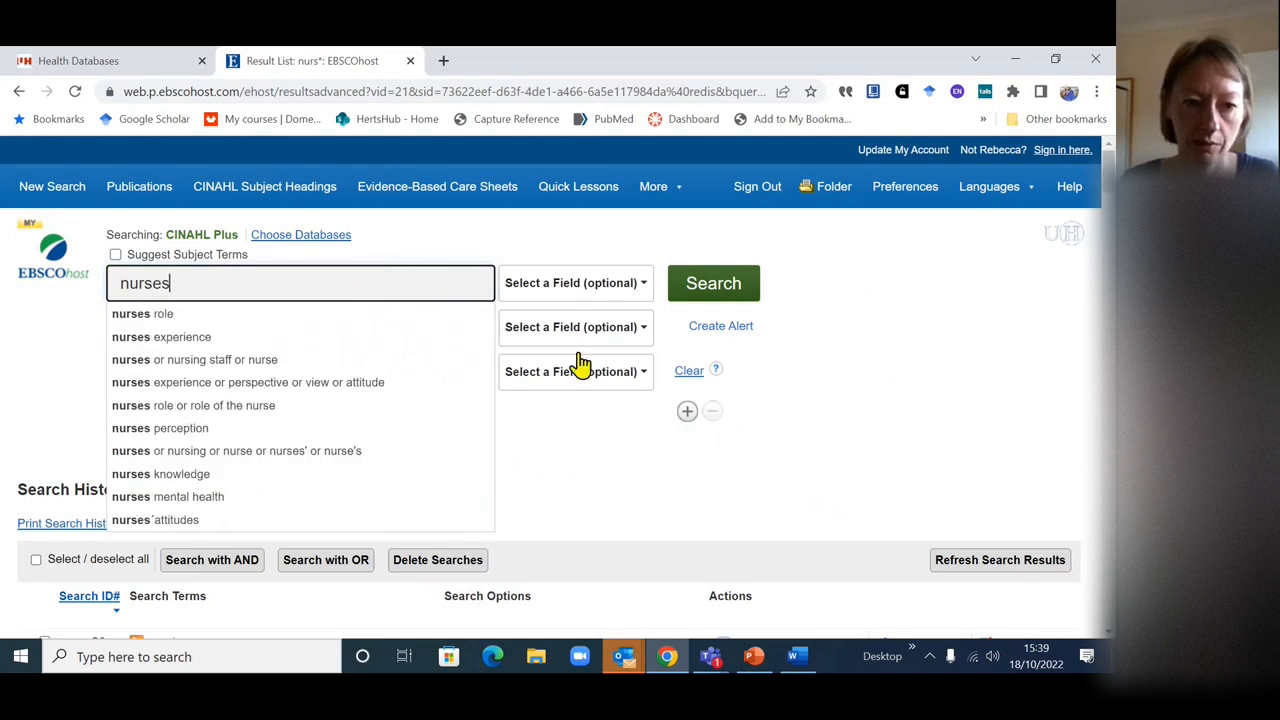
click(728, 432)
click(714, 284)
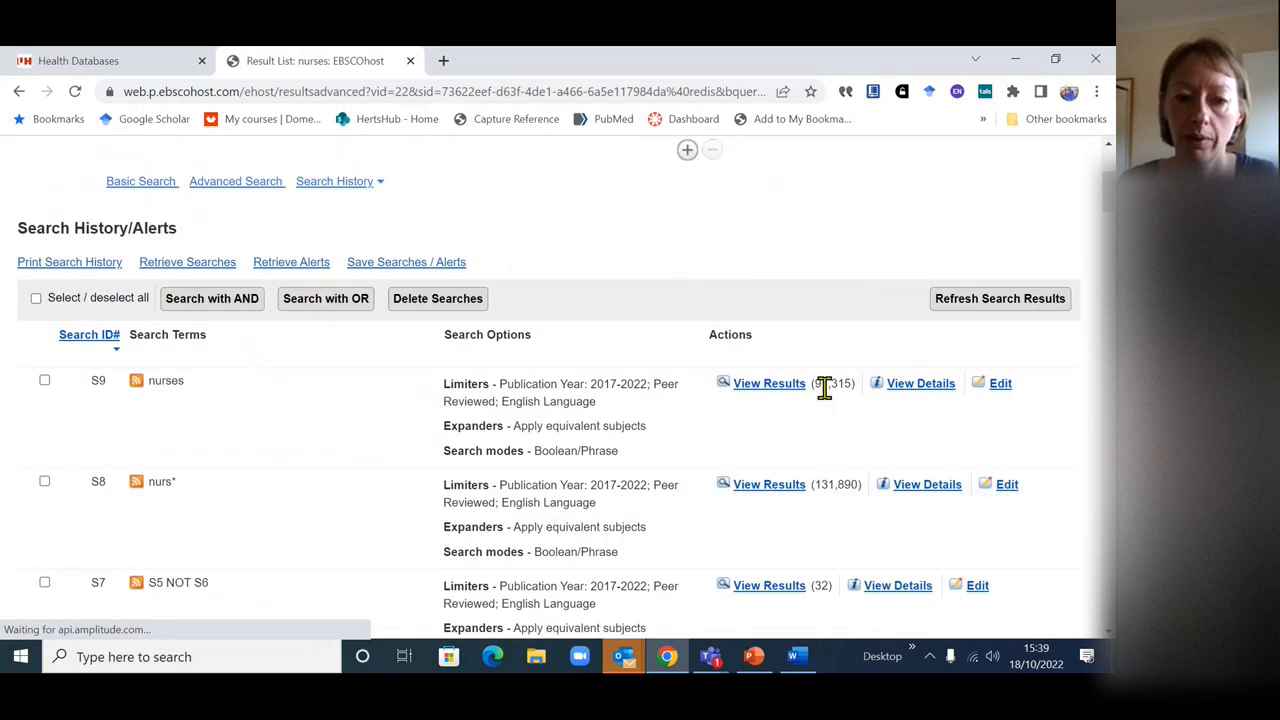
- Compare the nurs* and nurses searches in the search history, noting the truncation symbol and the result counts
drag(176, 483, 138, 483)
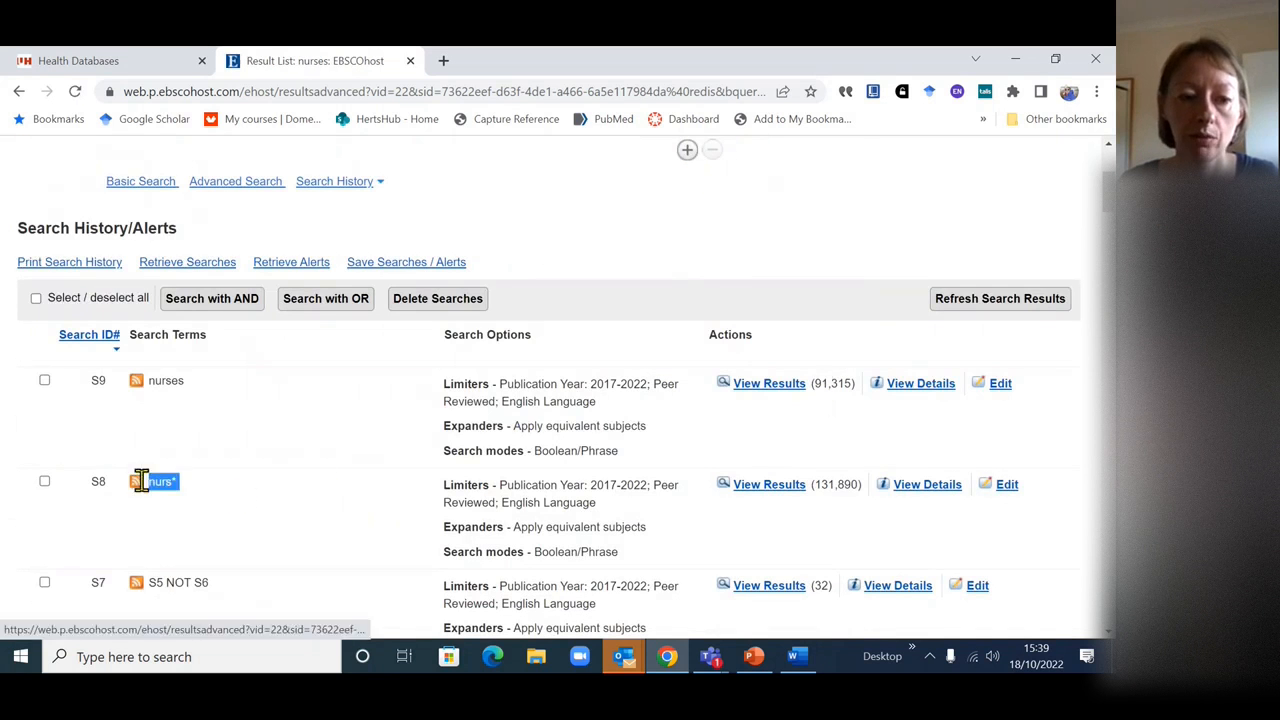
click(470, 400)
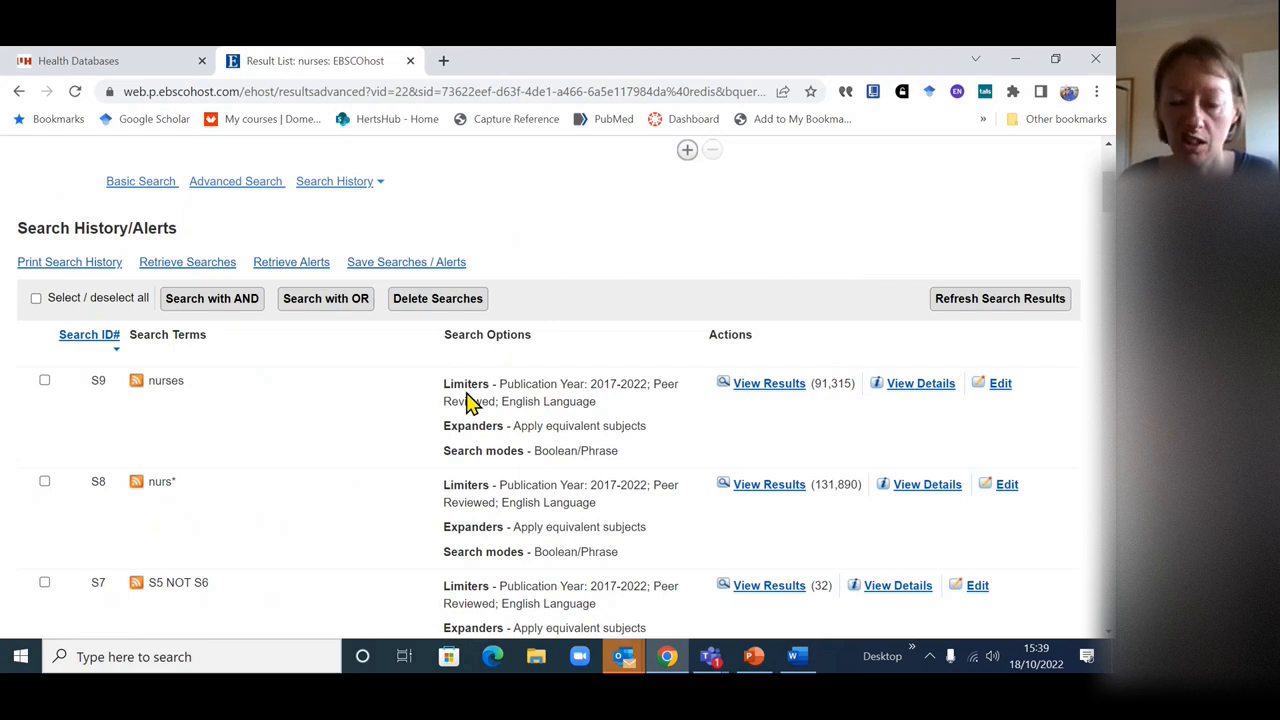
double_click(173, 483)
click(273, 490)
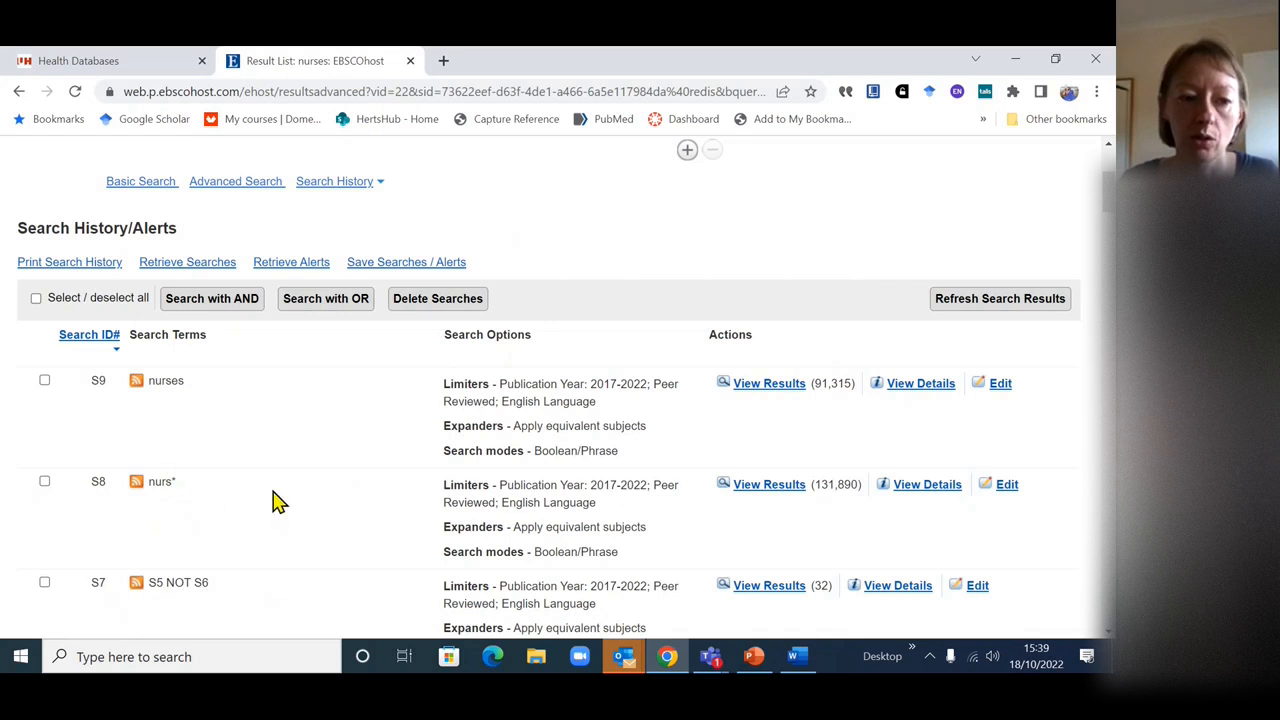
scroll(286, 420, down, 1)
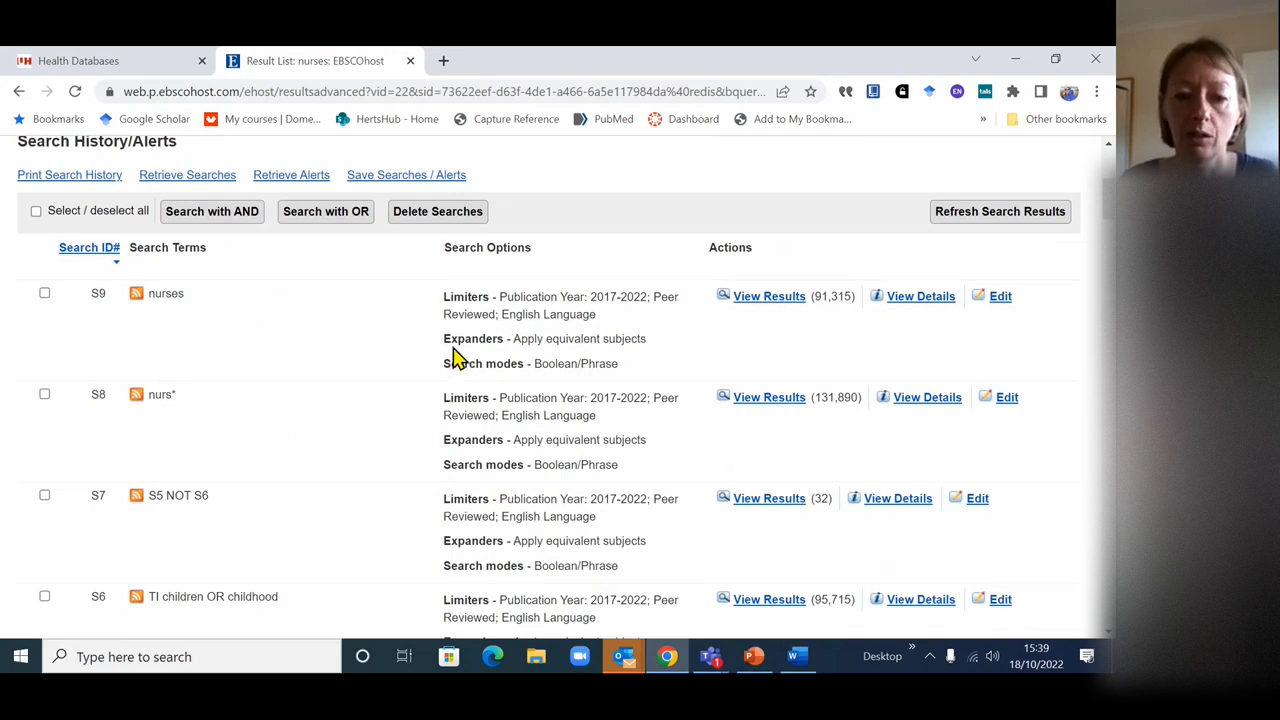
- Switch to PowerPoint to check the Session outline slide for the next topic and return to the CINAHL search history
click(755, 660)
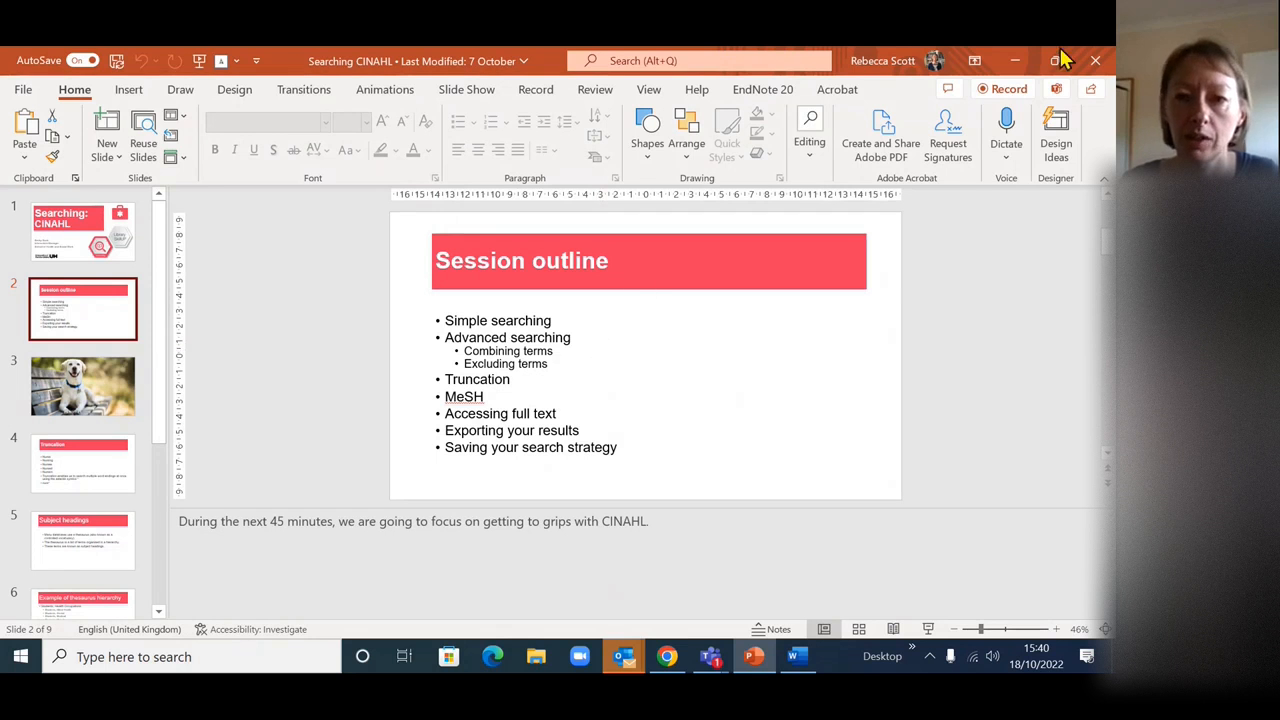
click(1026, 68)
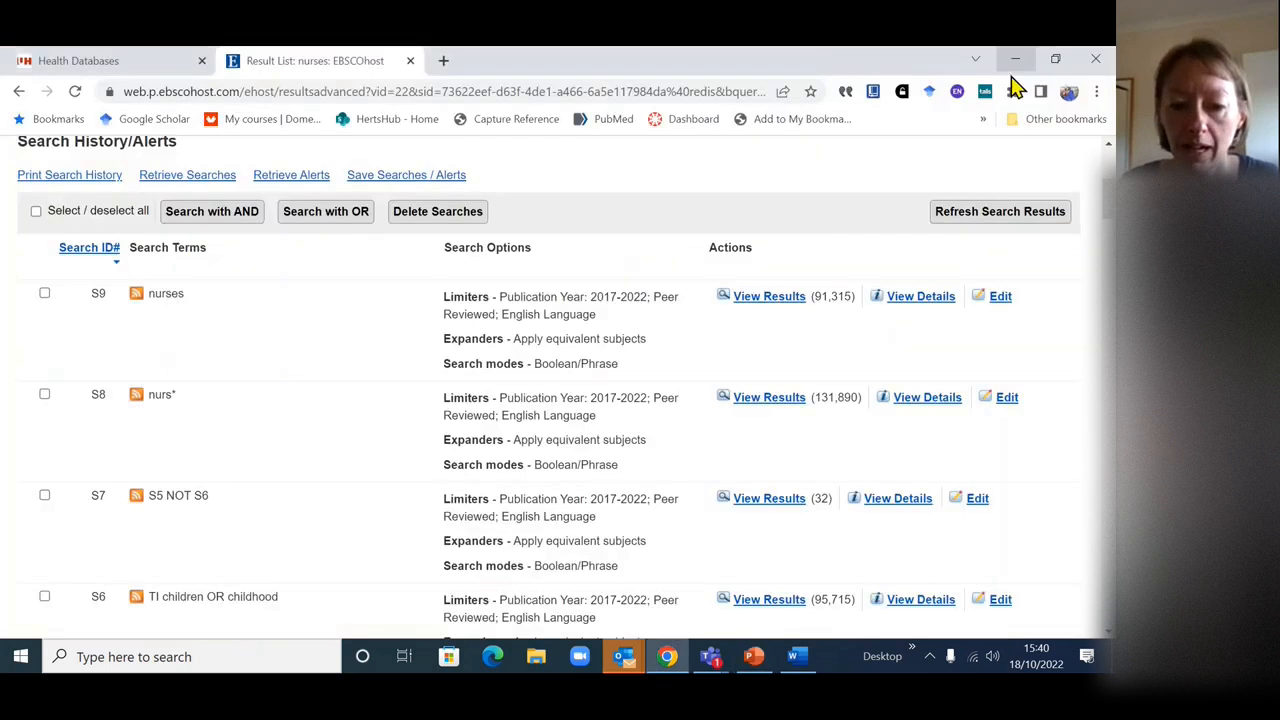
- Switch to the Teams meeting window and stop sharing the screen
click(711, 656)
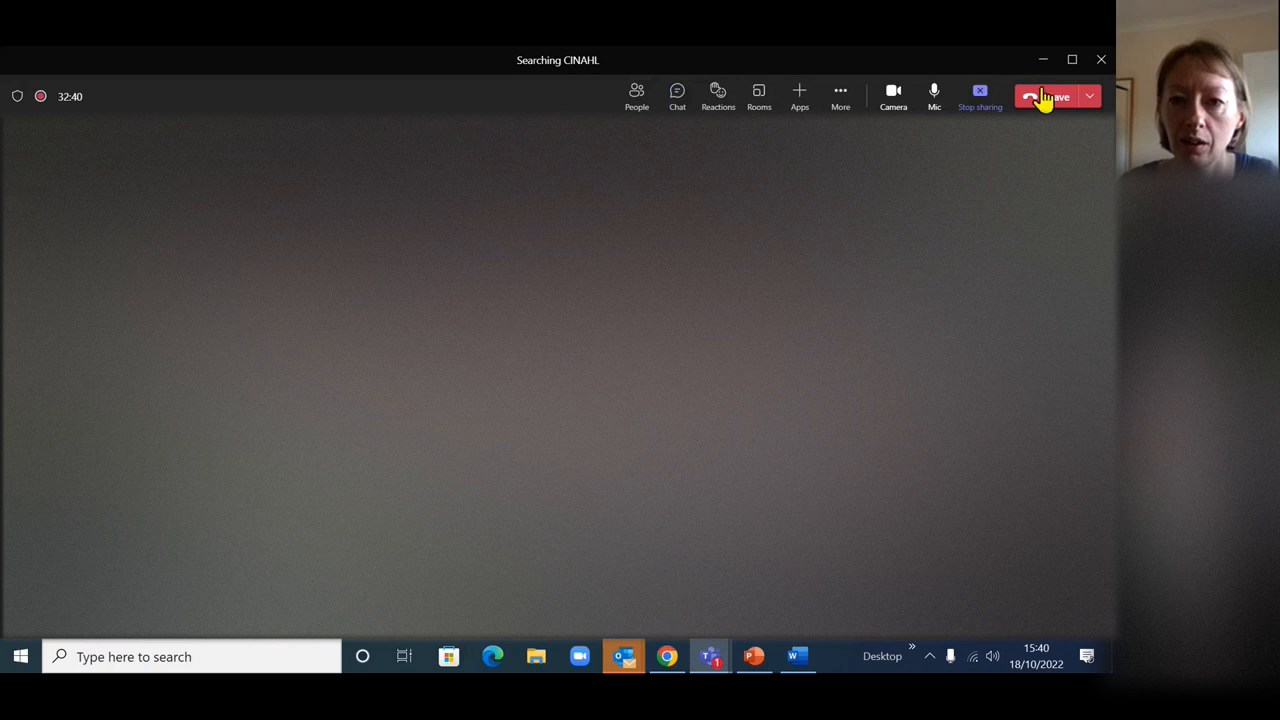
click(968, 104)
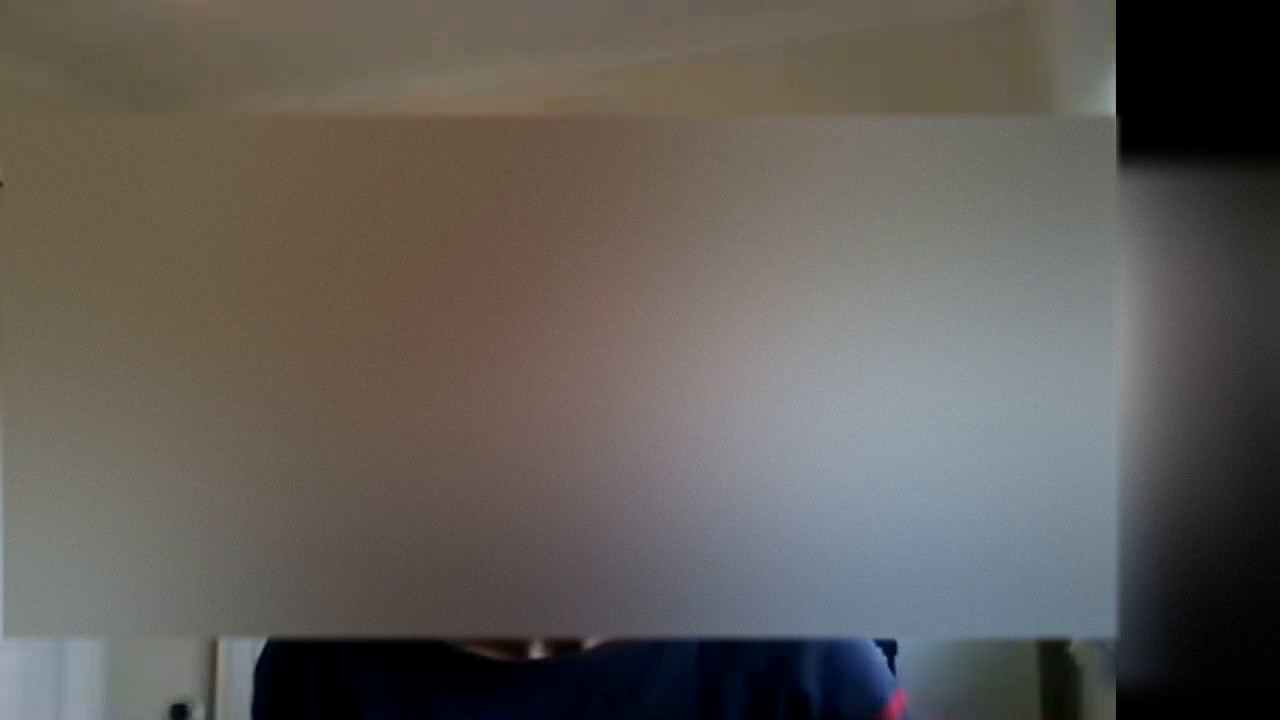
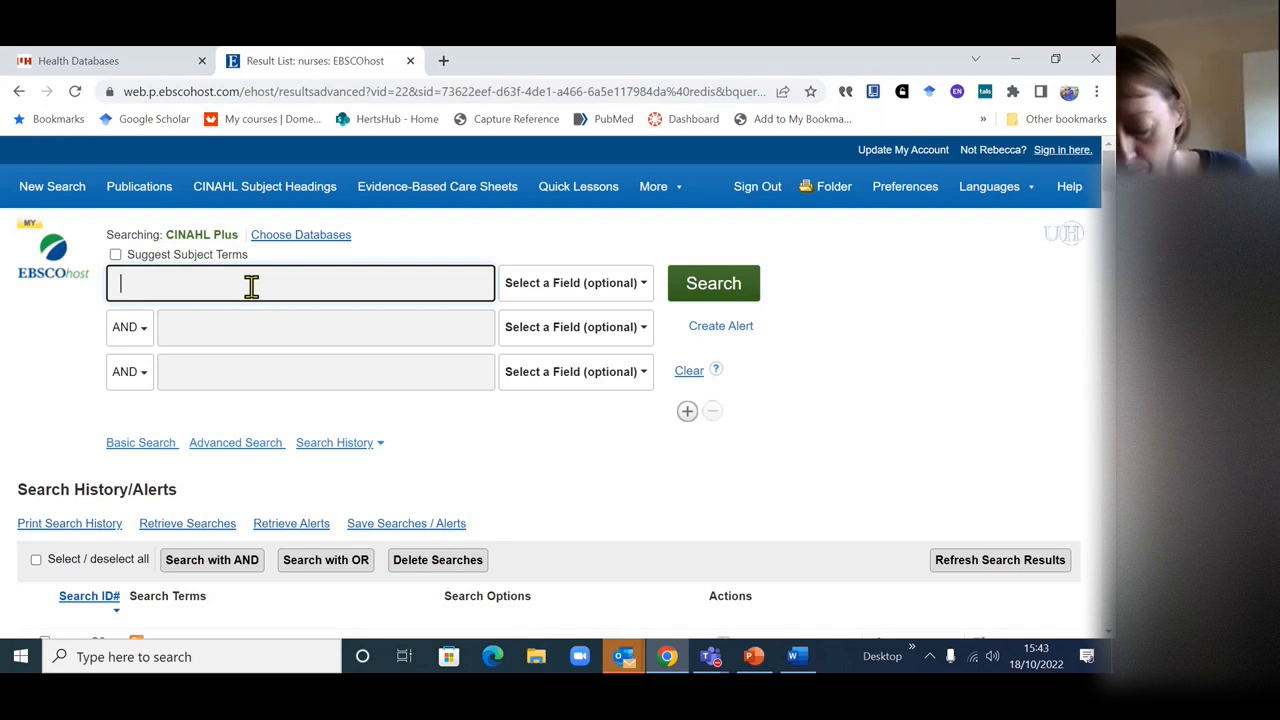
- Search CINAHL Plus for physiotherapist with subject term suggestions enabled
text(physio)
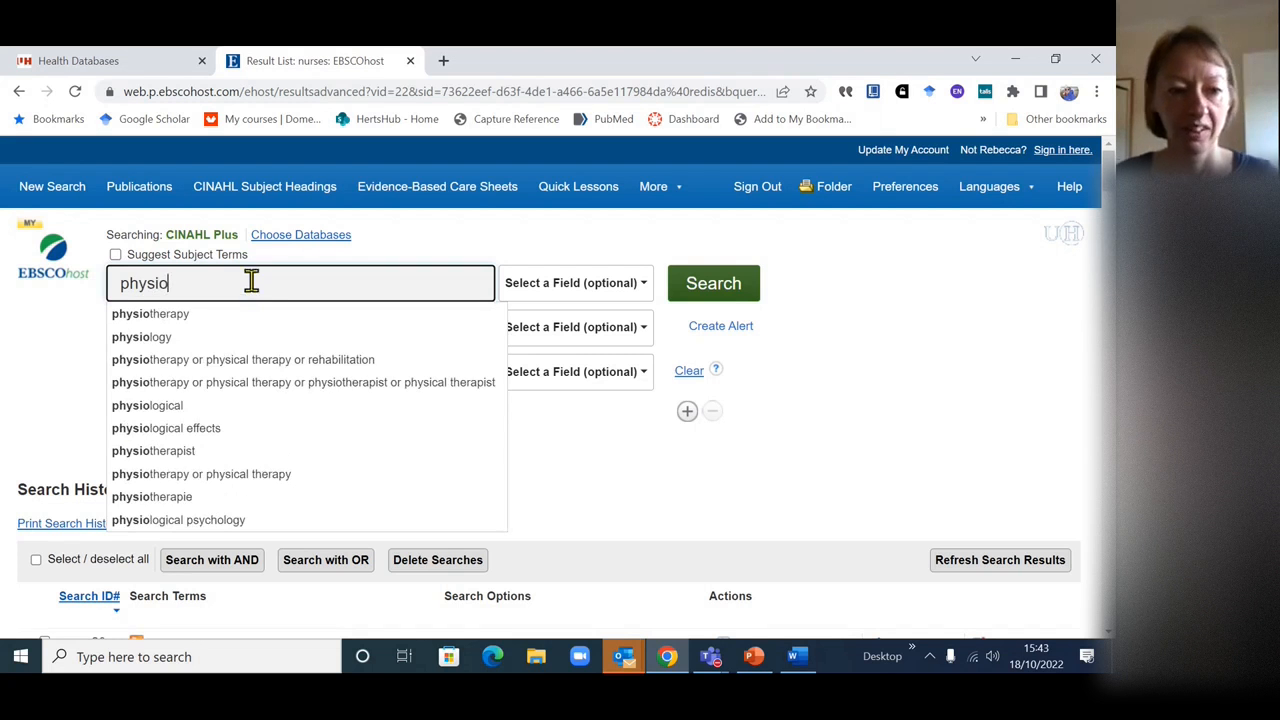
scroll(277, 366, down, 1)
click(195, 370)
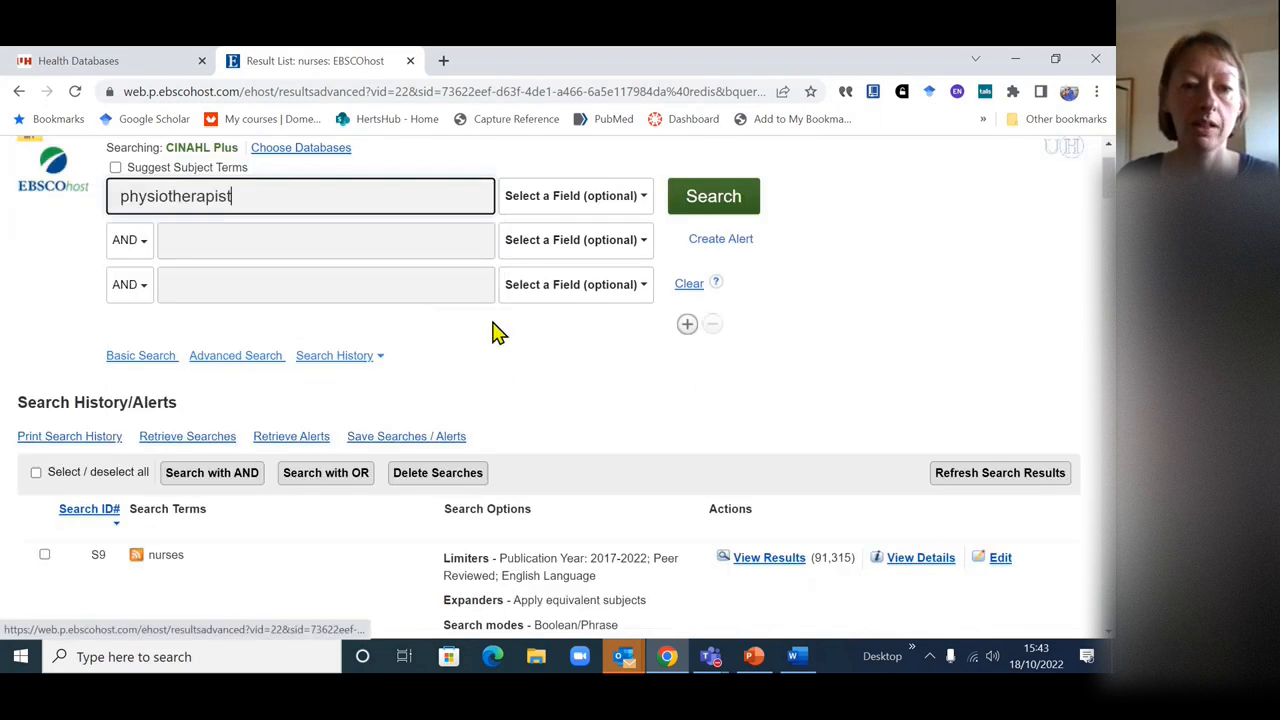
scroll(505, 332, up, 1)
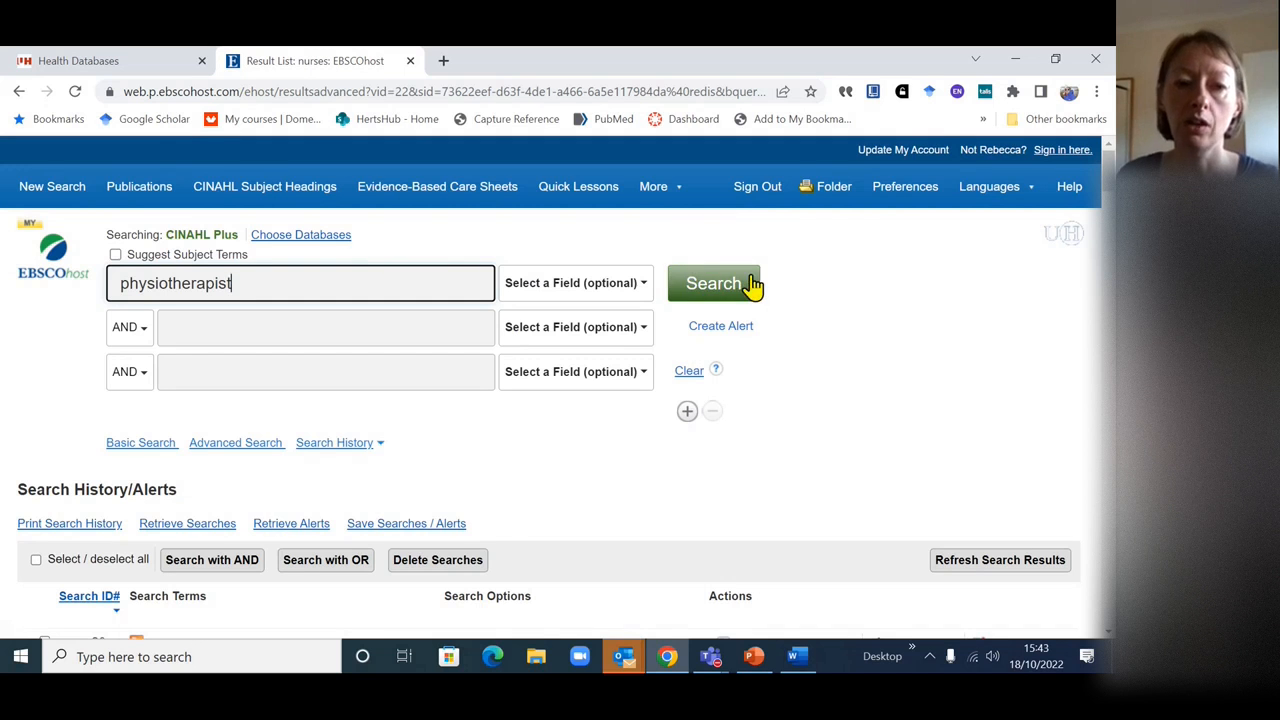
click(116, 256)
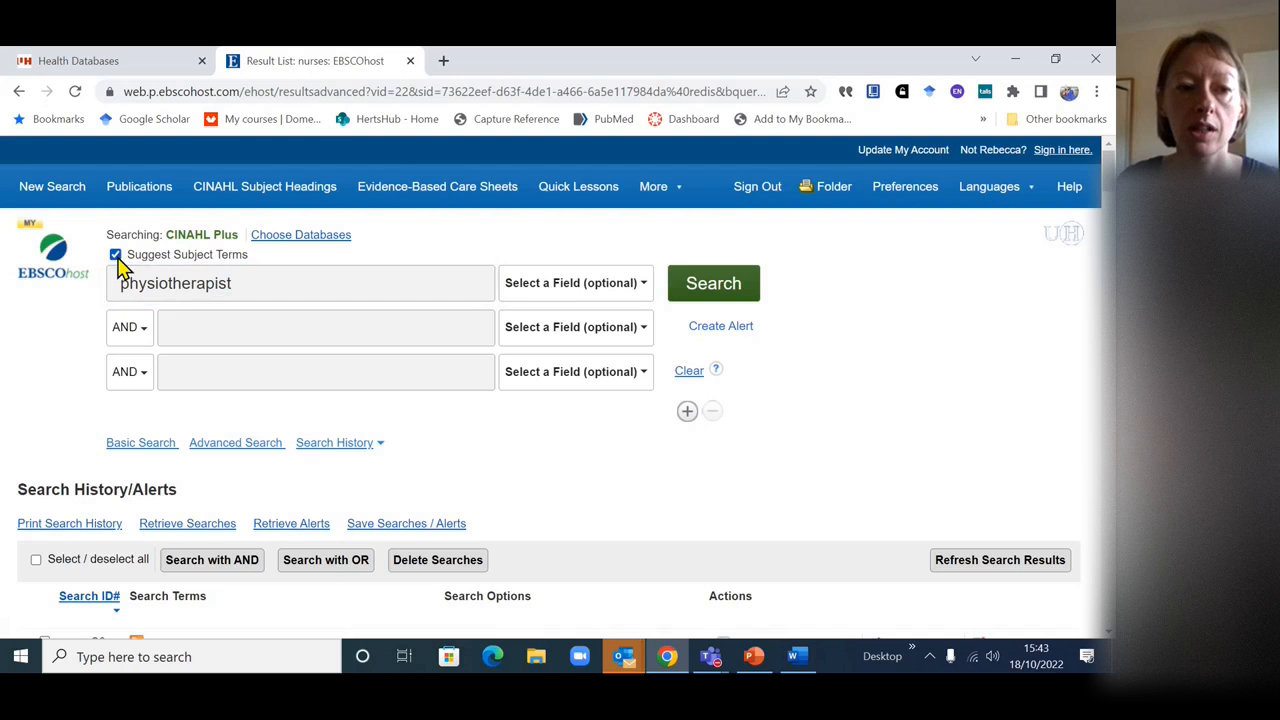
click(737, 287)
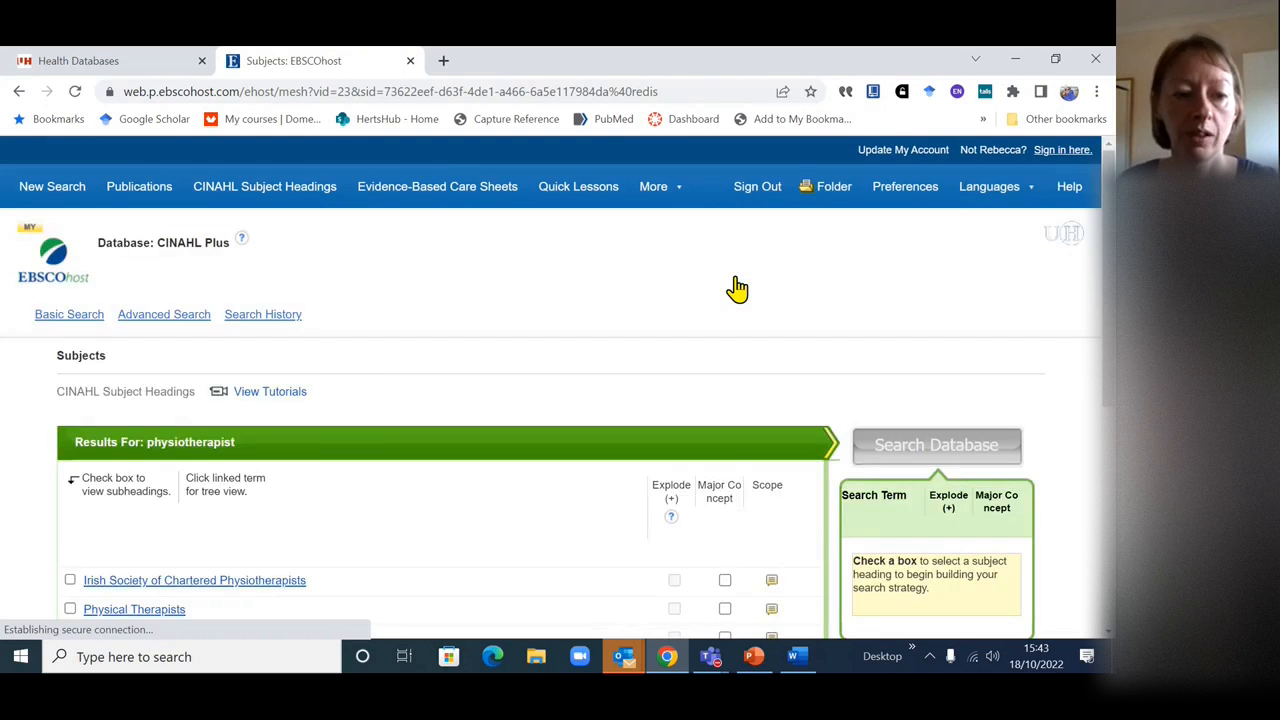
- Select the Physical Therapists subject heading with all subheadings included and search the database with it
scroll(745, 290, down, 2)
scroll(745, 290, down, 1)
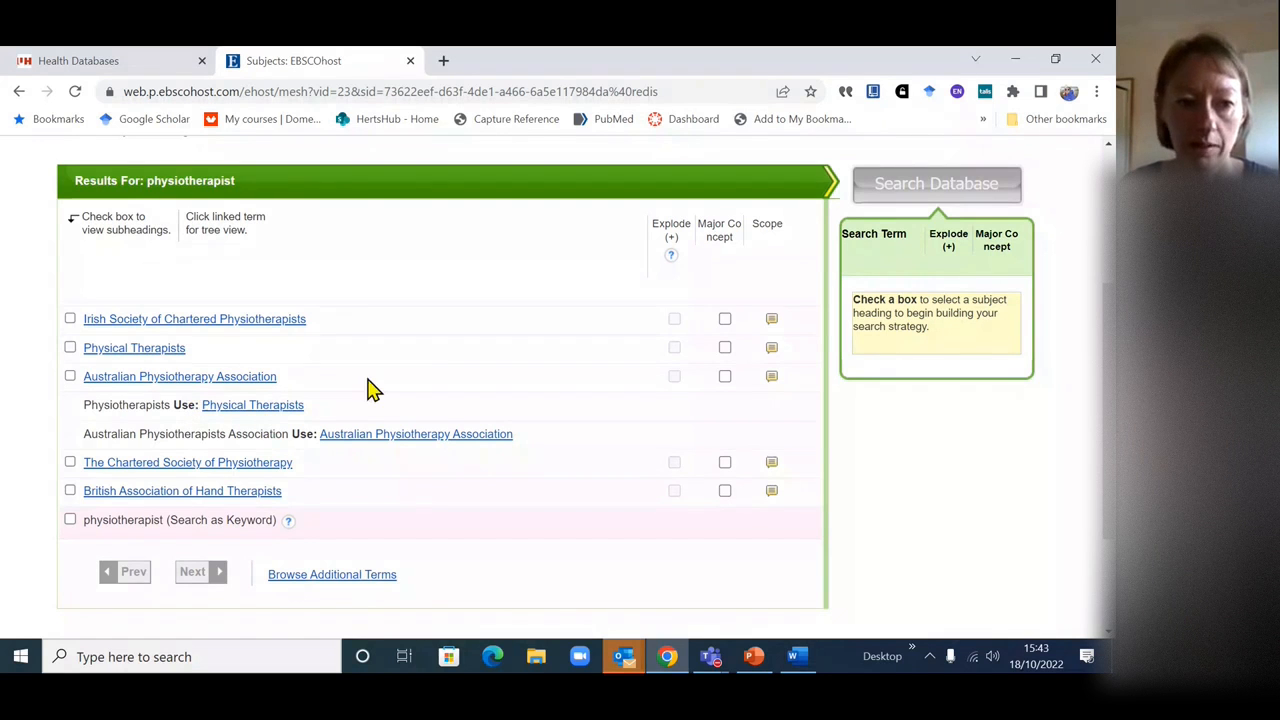
click(70, 347)
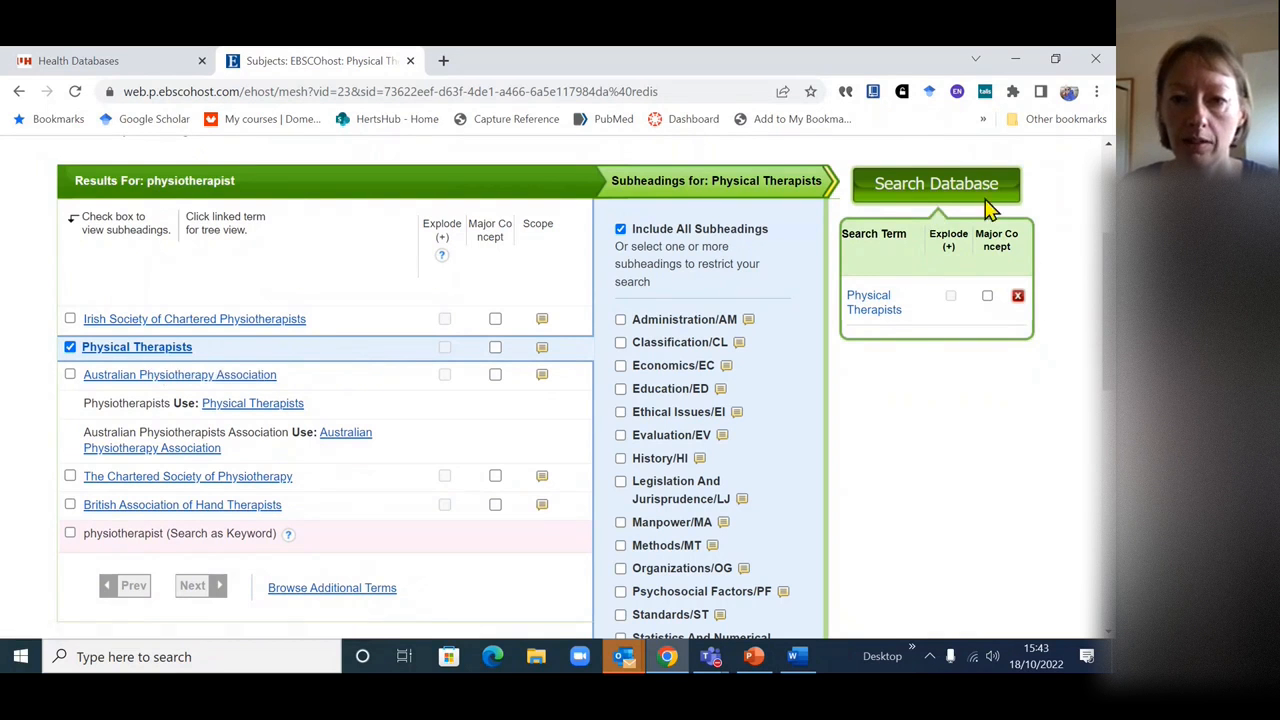
click(958, 188)
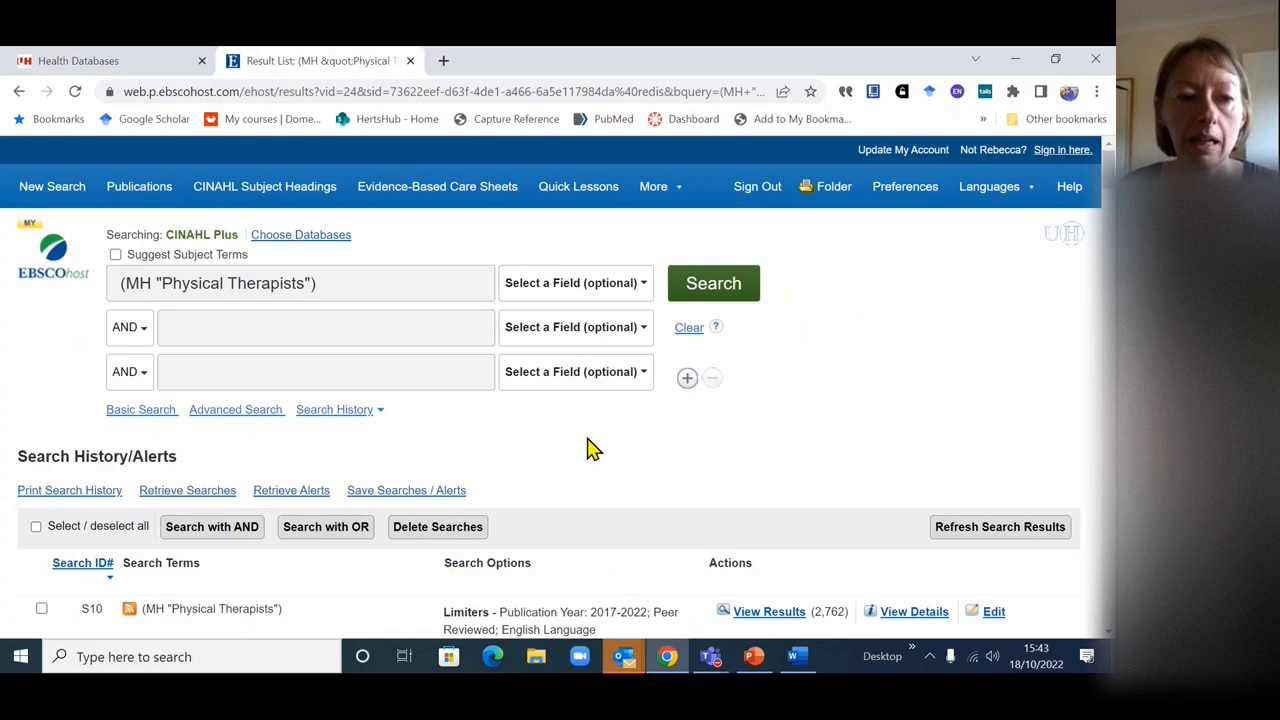
- Review the Physical Therapists subject heading search and its limiters in the search history, and clear the search boxes
scroll(586, 445, down, 1)
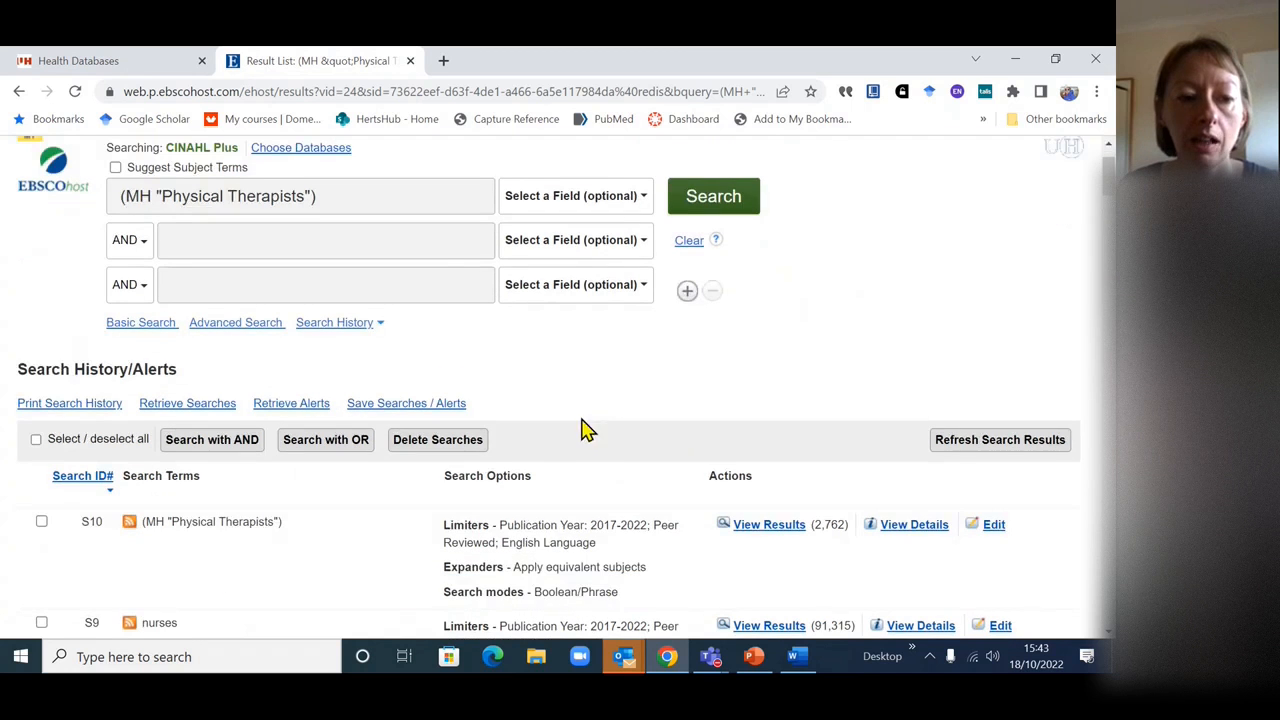
click(351, 203)
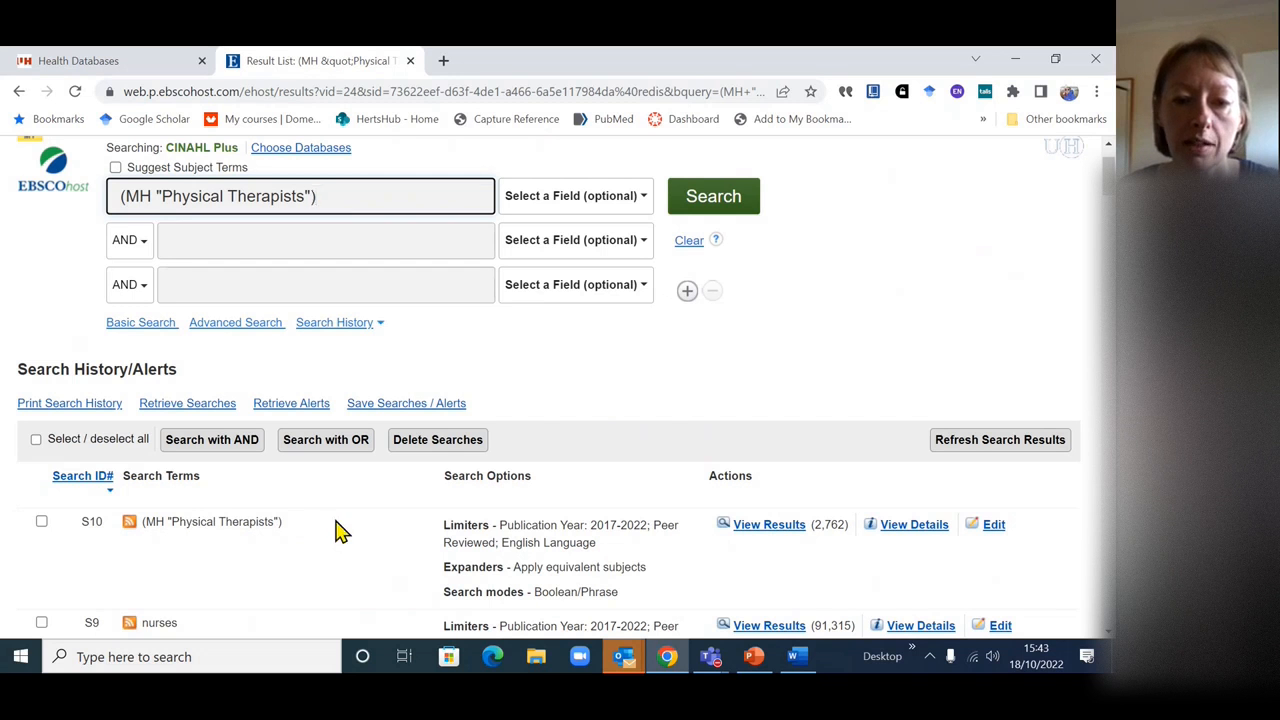
scroll(340, 530, down, 1)
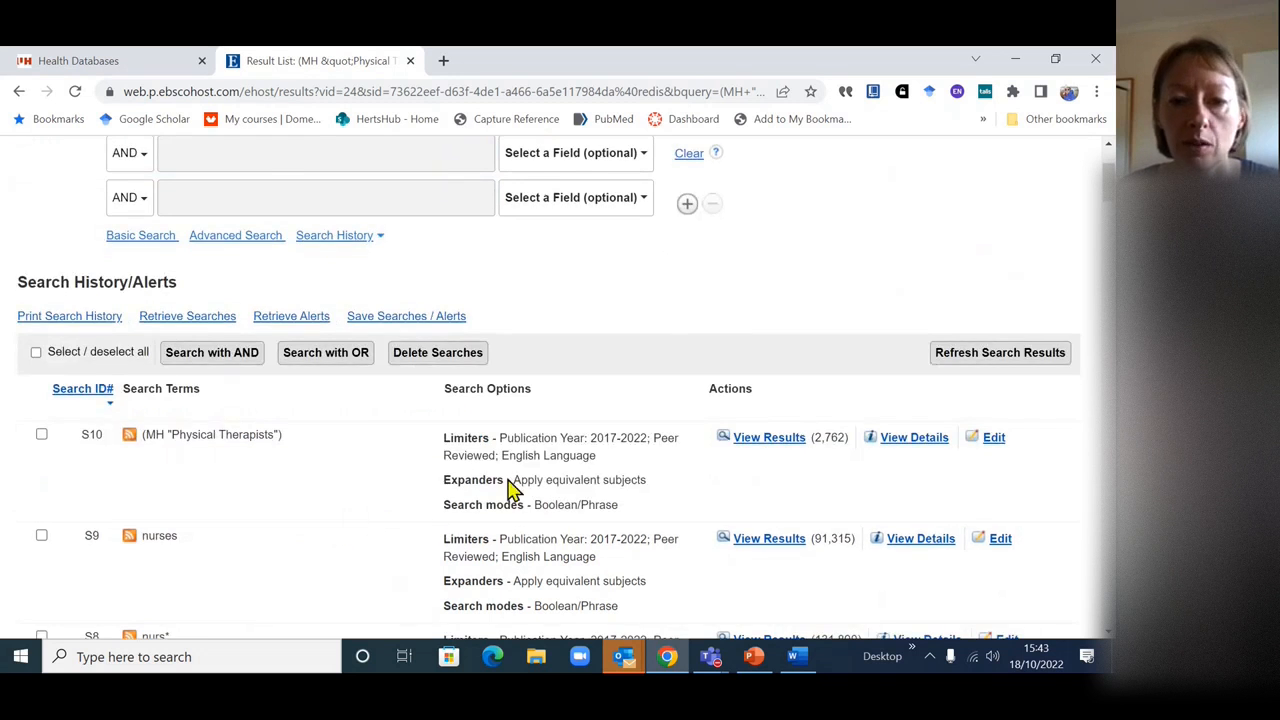
scroll(544, 456, up, 1)
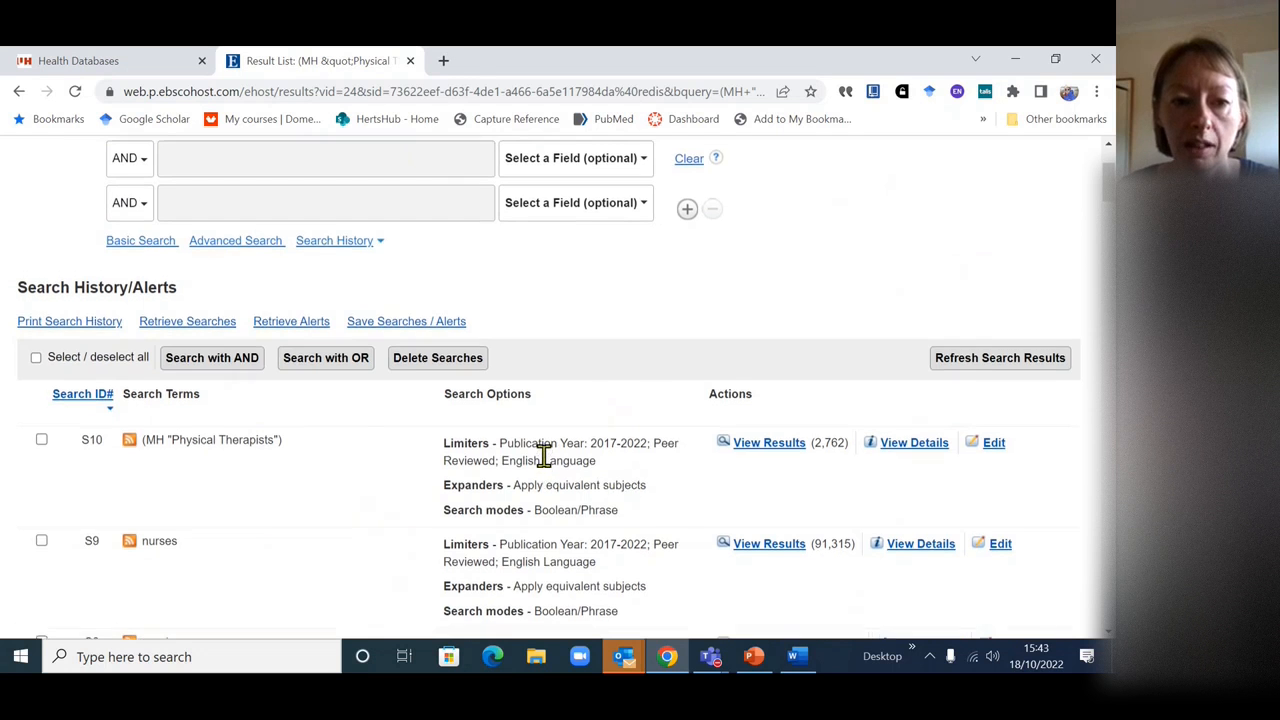
scroll(544, 456, up, 2)
click(687, 328)
scroll(812, 348, down, 2)
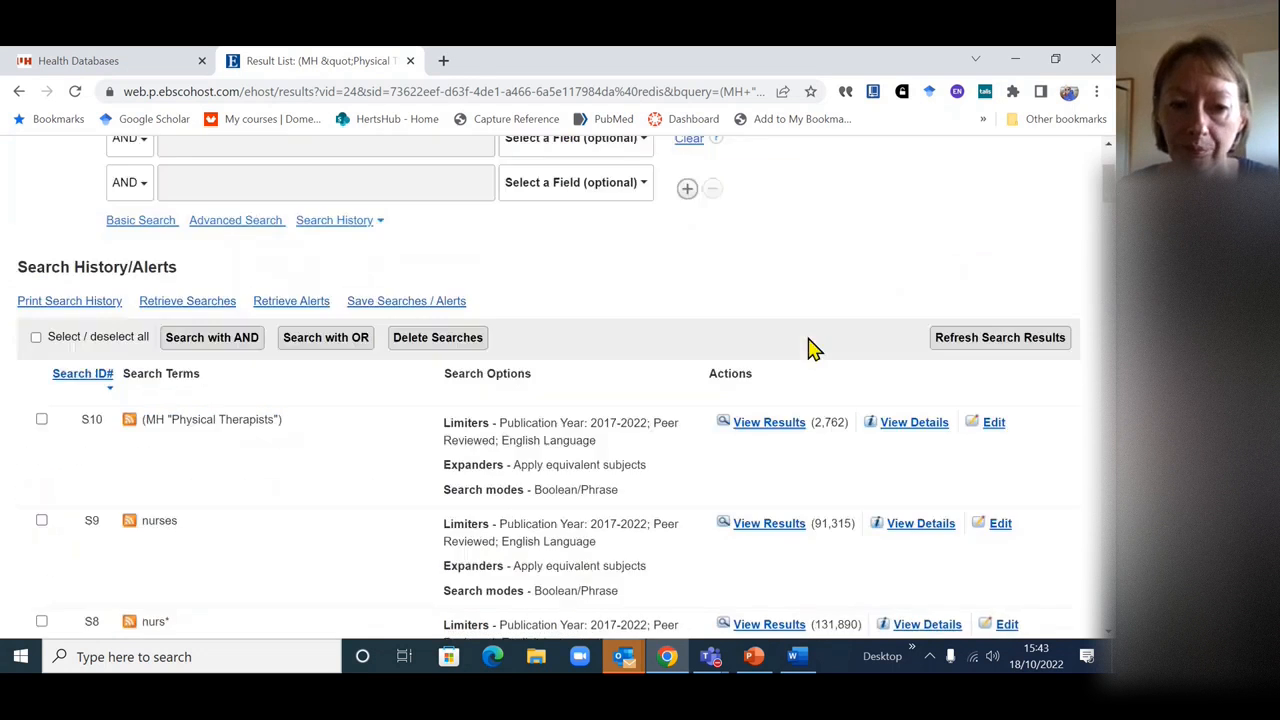
- Copy the (MH "Physical Therapists") search term from S10 in the search history
scroll(810, 345, down, 2)
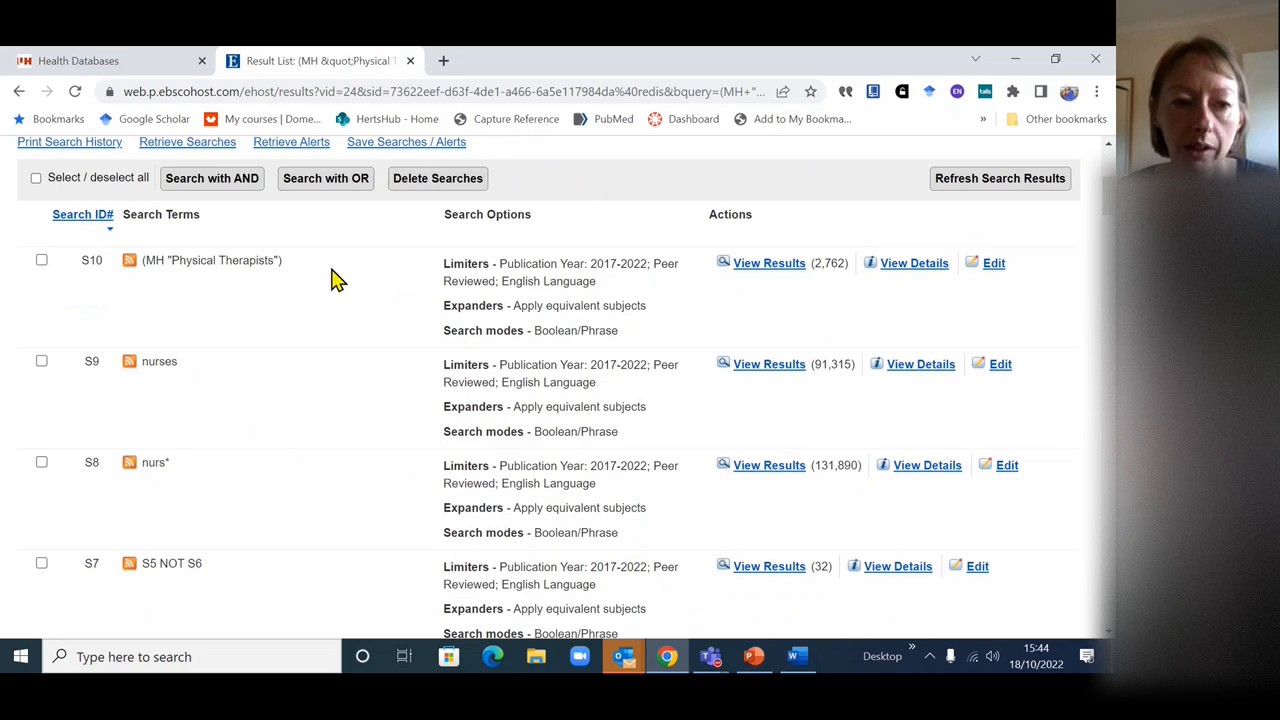
drag(300, 279, 151, 283)
key(ctrl+c)
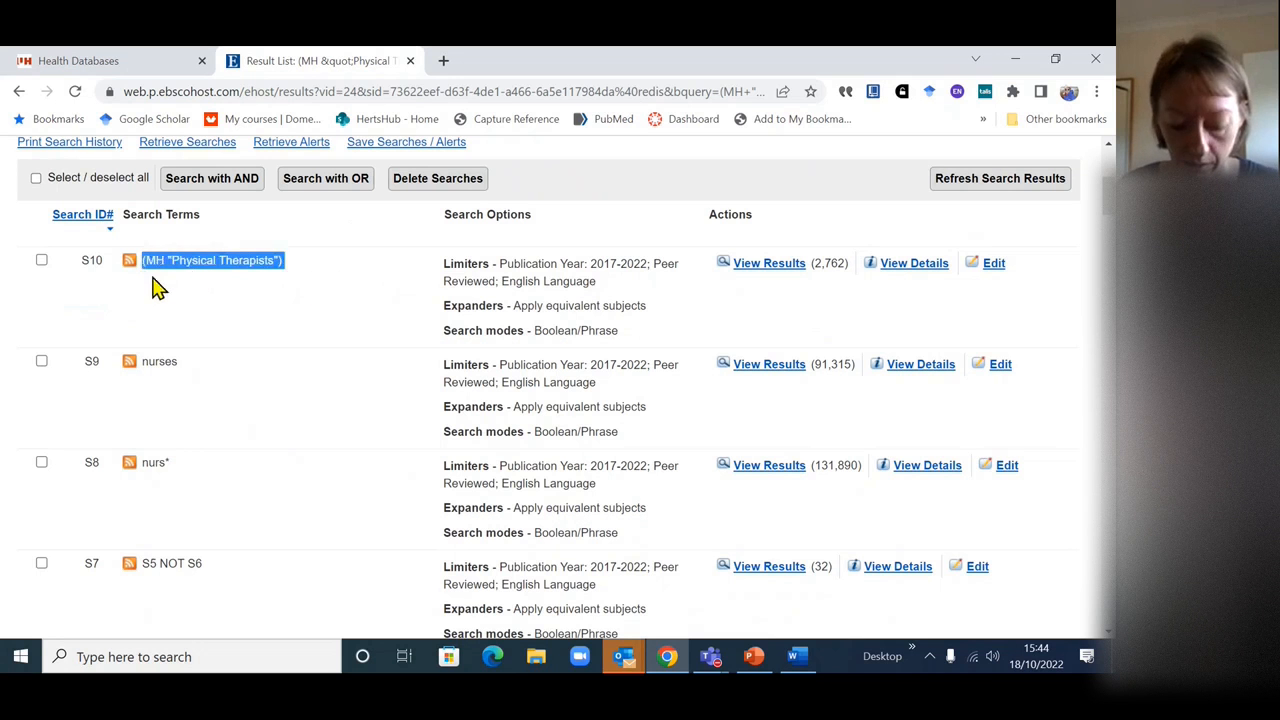
scroll(491, 292, down, 2)
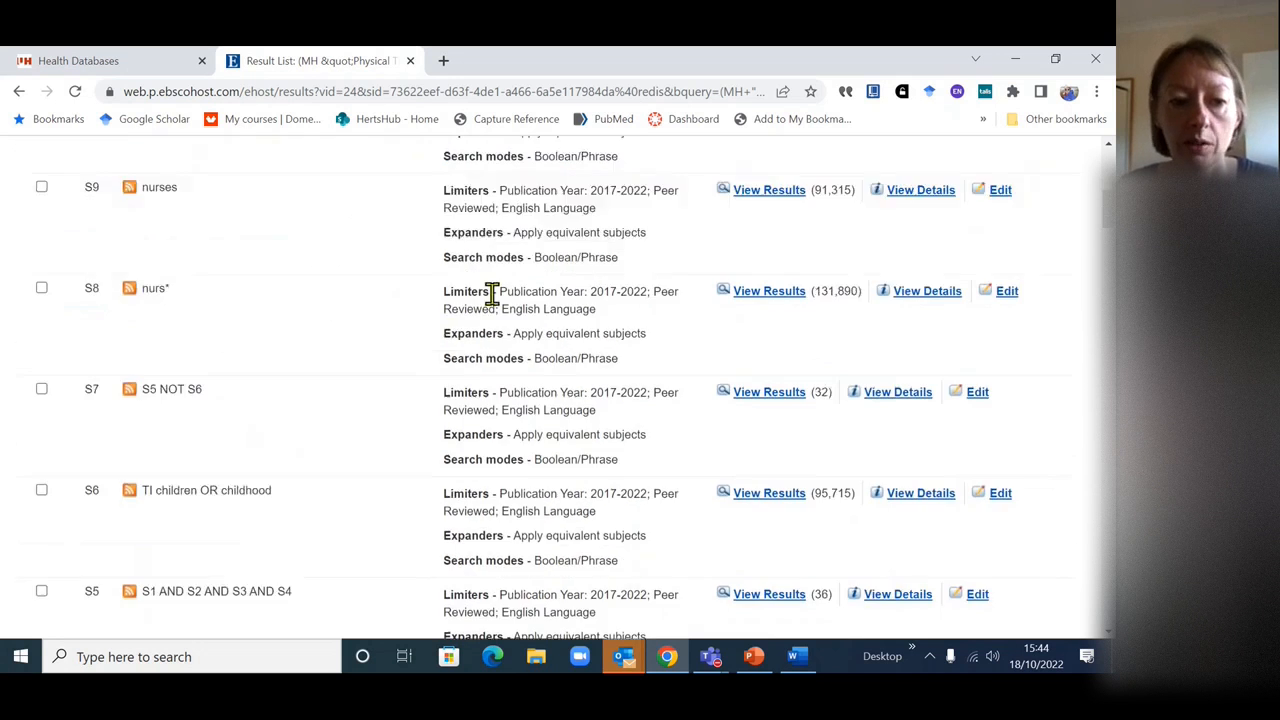
scroll(503, 303, up, 2)
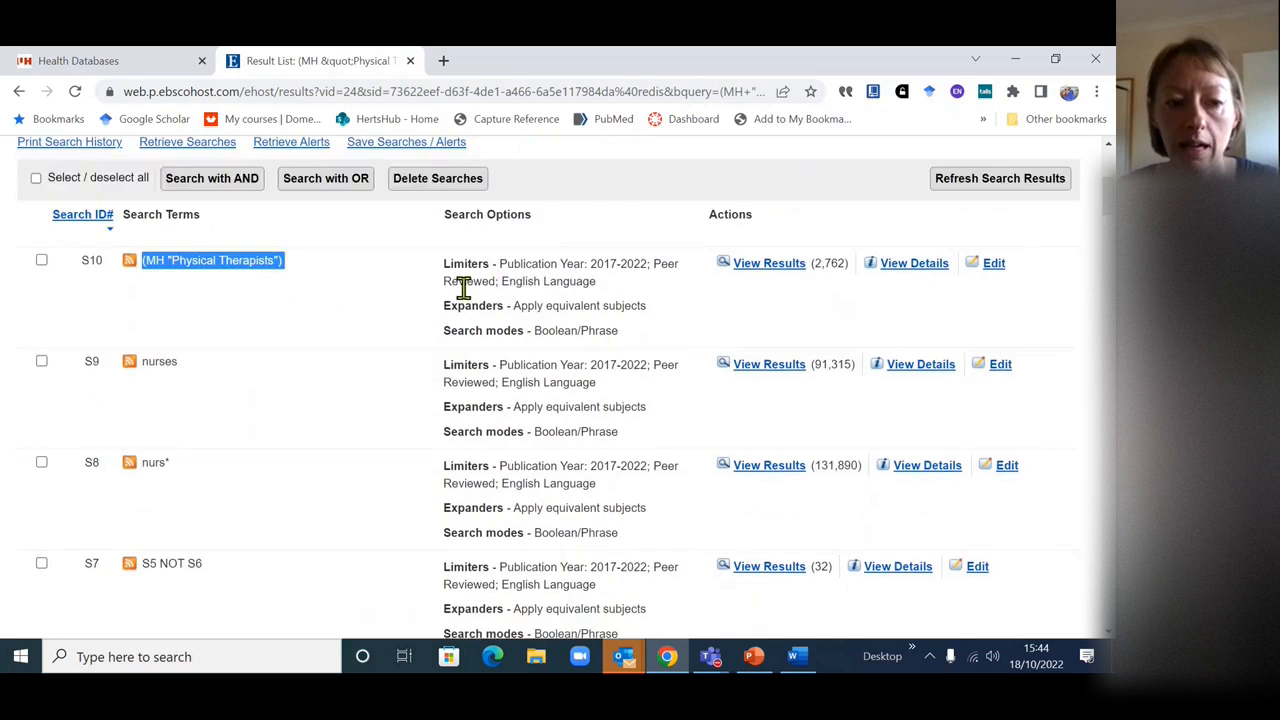
- Edit search S3 to append OR (MH "Physical Therapists") to its search terms and save it
scroll(463, 286, down, 5)
scroll(515, 338, down, 1)
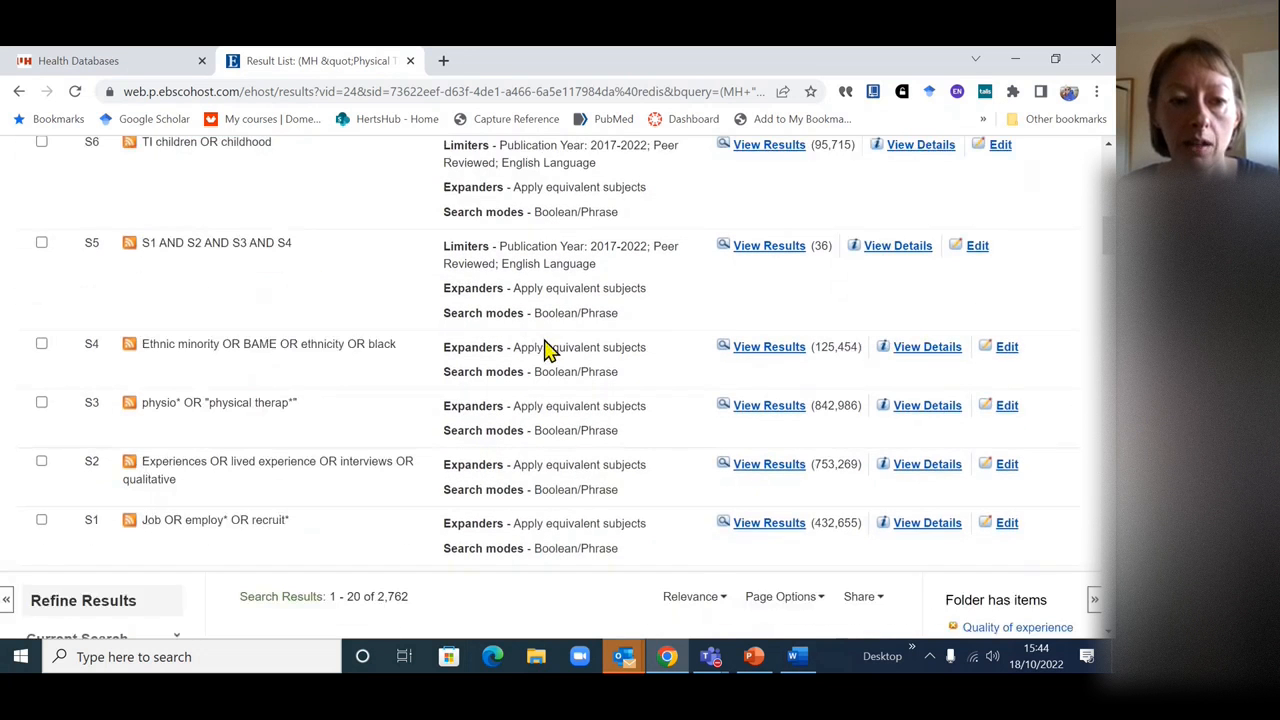
click(1007, 406)
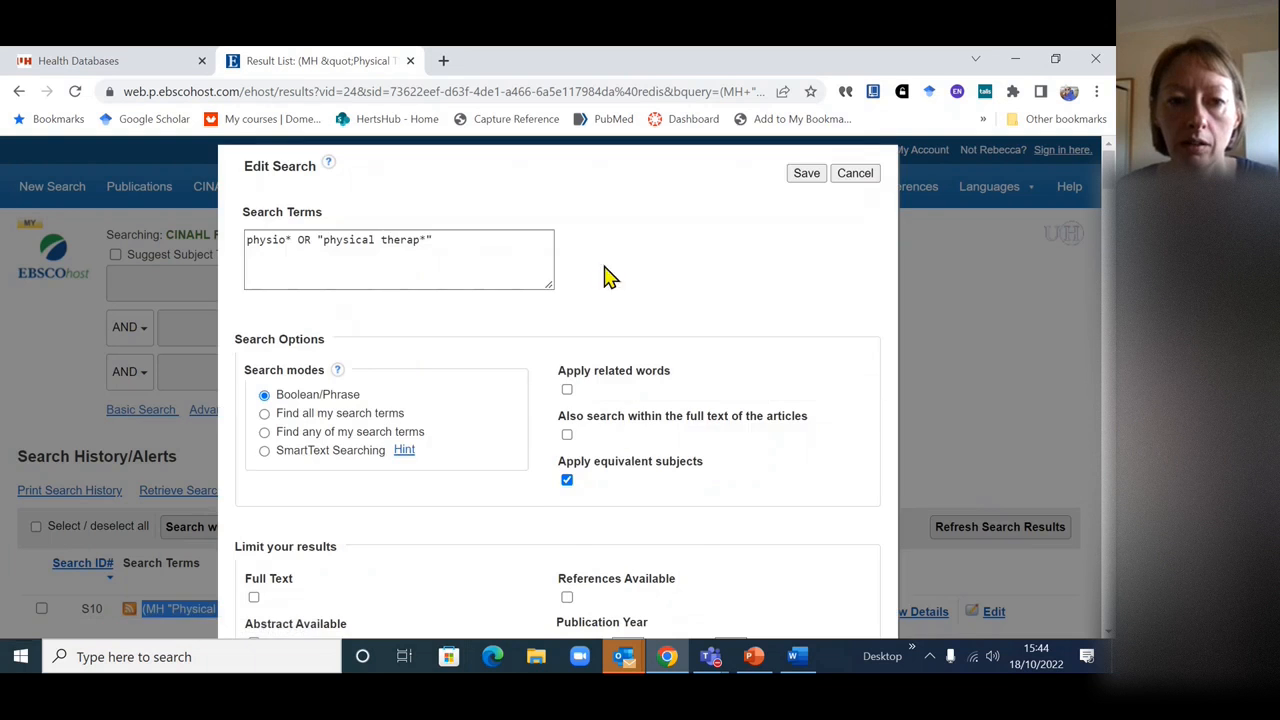
click(491, 233)
text(OR)
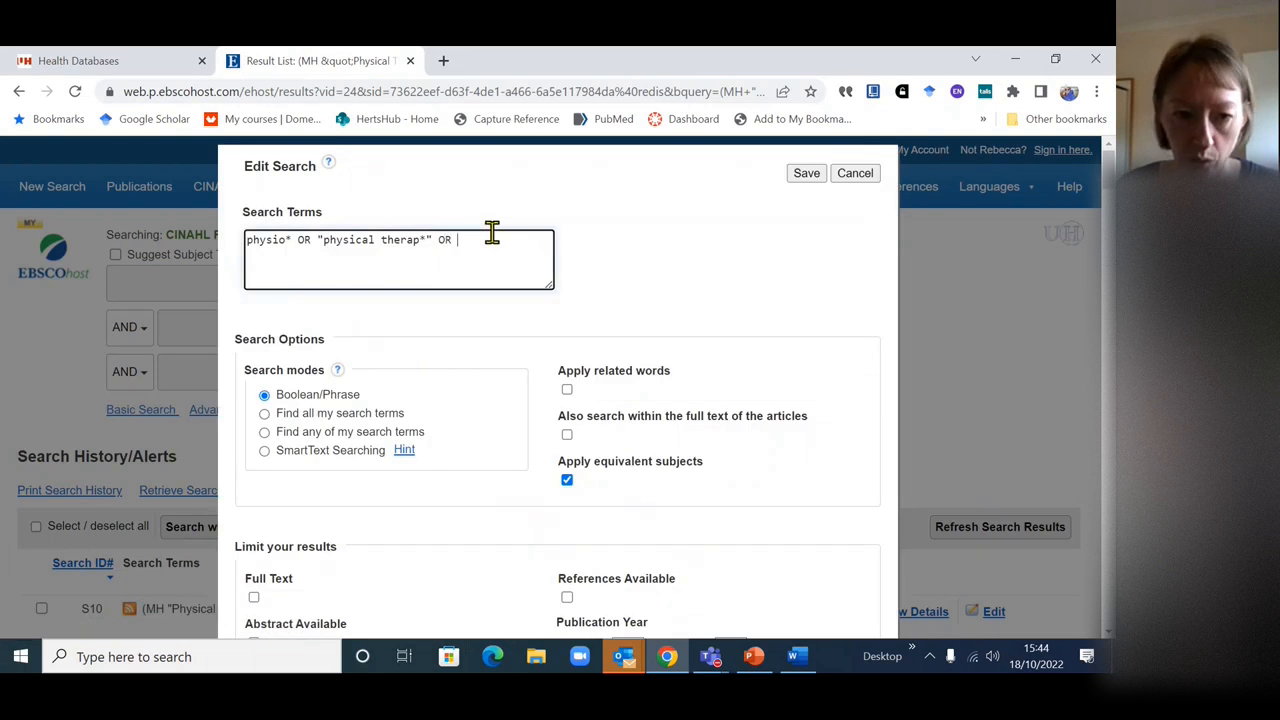
key(ctrl+v)
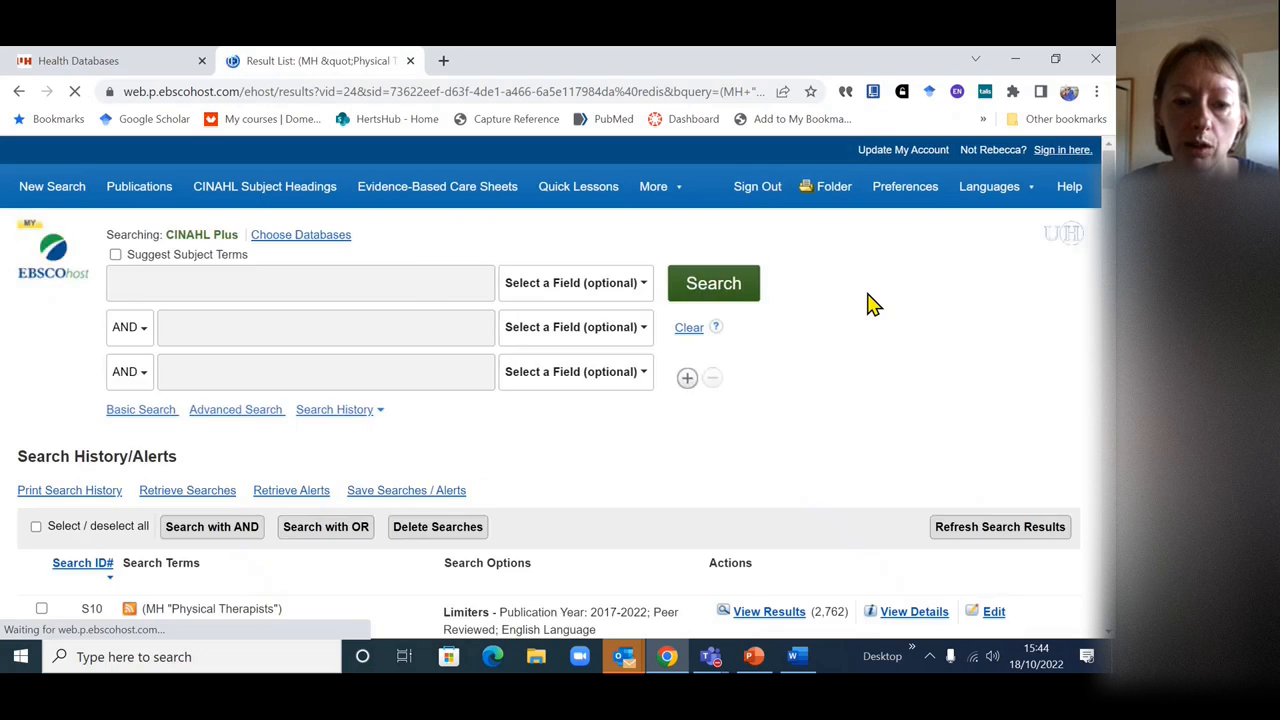
- Check the revised S3 search terms in the search history and return to the search boxes
scroll(870, 303, down, 3)
scroll(870, 300, down, 2)
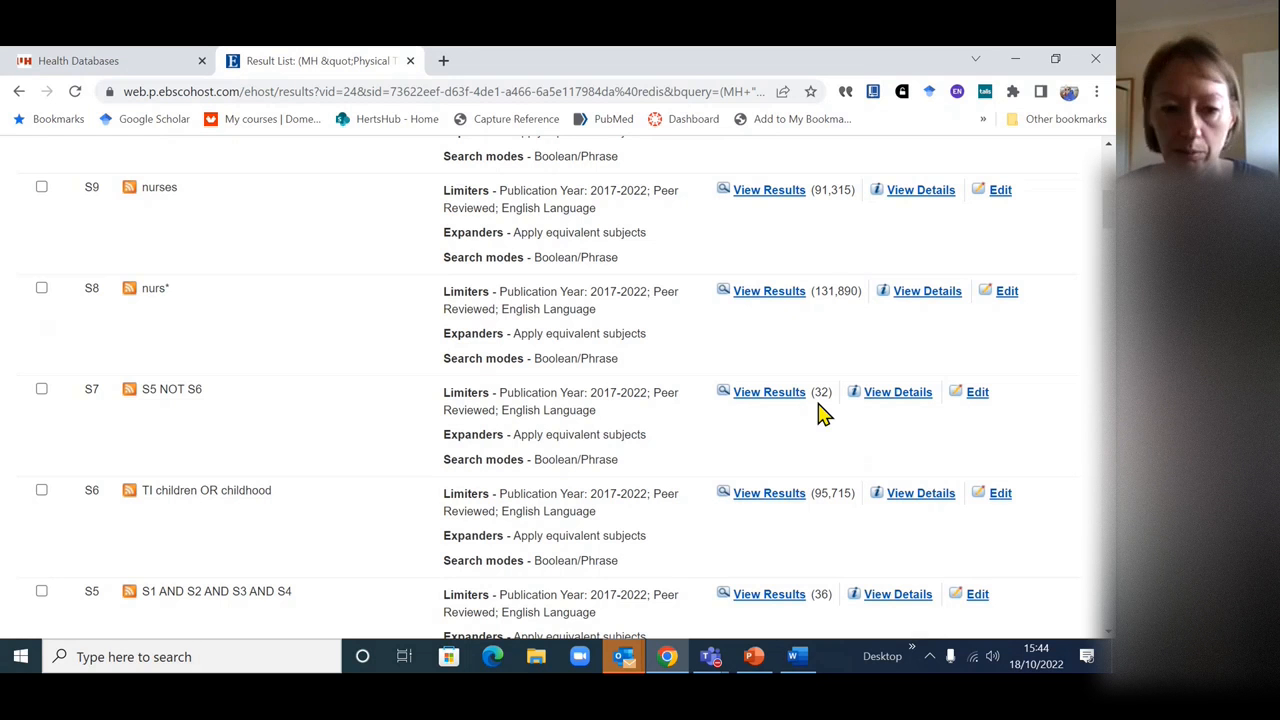
scroll(818, 413, down, 3)
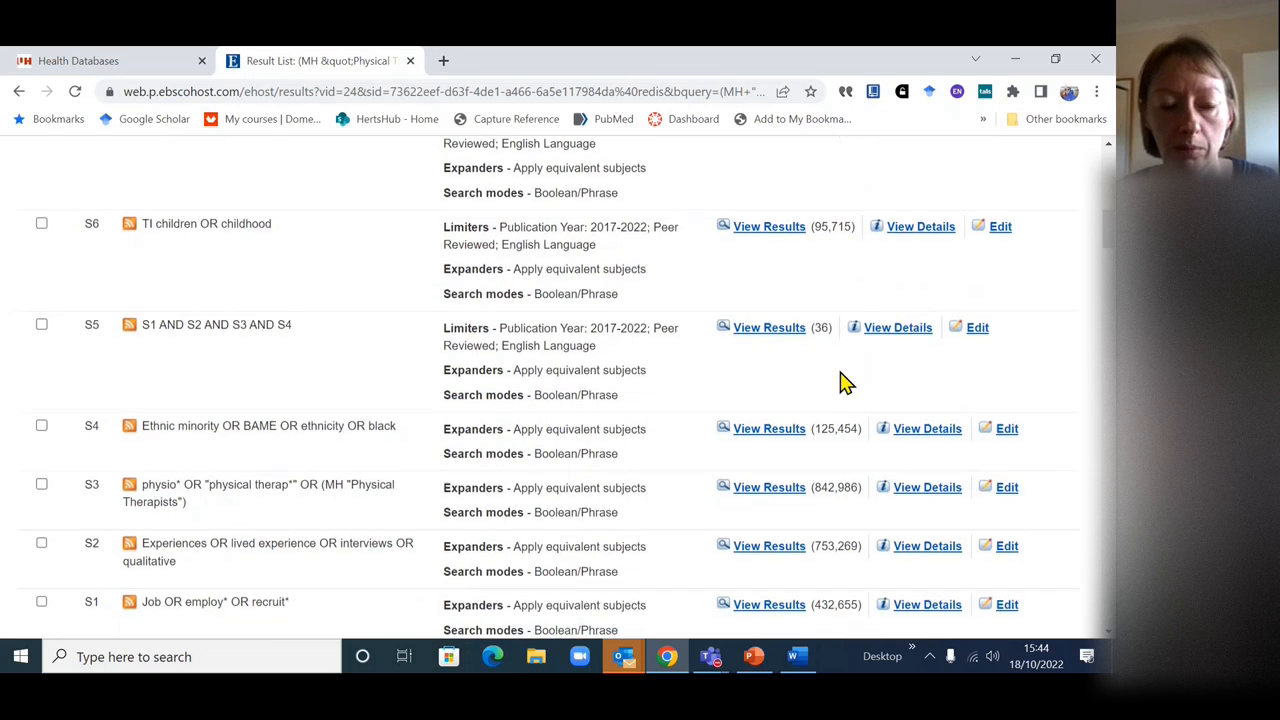
scroll(843, 385, down, 1)
scroll(843, 382, up, 6)
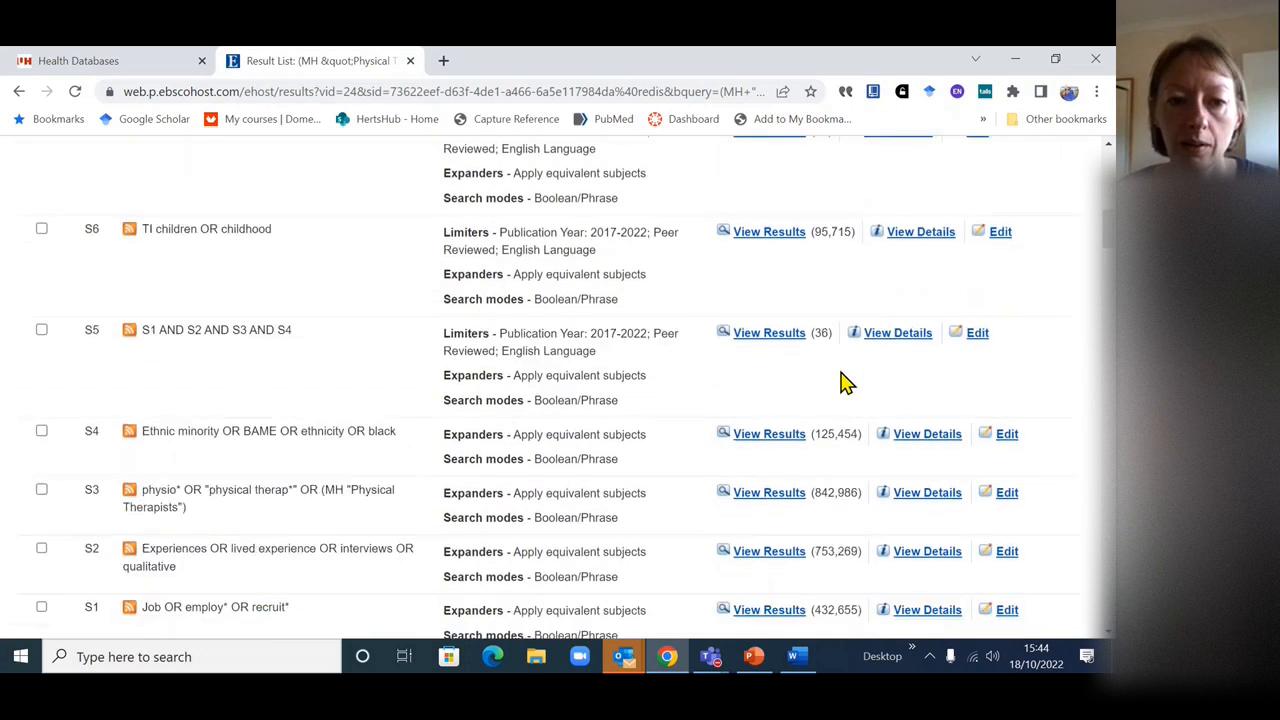
scroll(843, 368, up, 3)
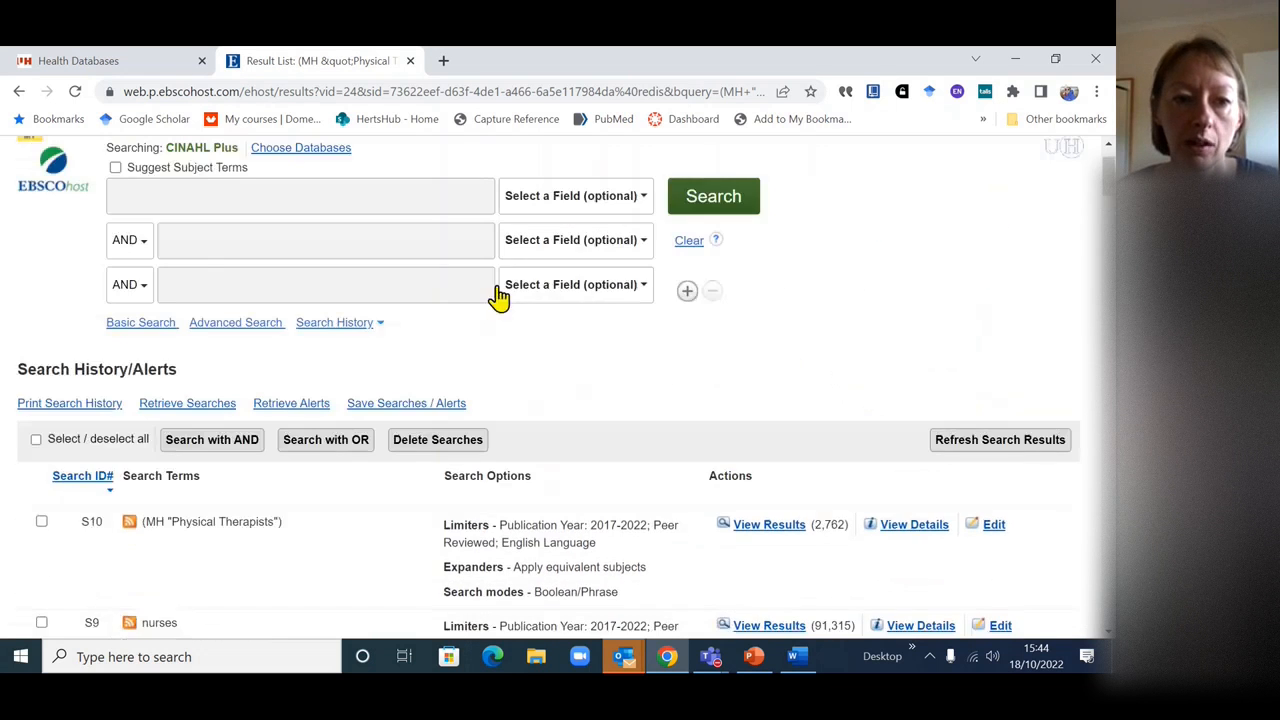
- Search for the term deaf with subject term suggestions enabled
click(337, 194)
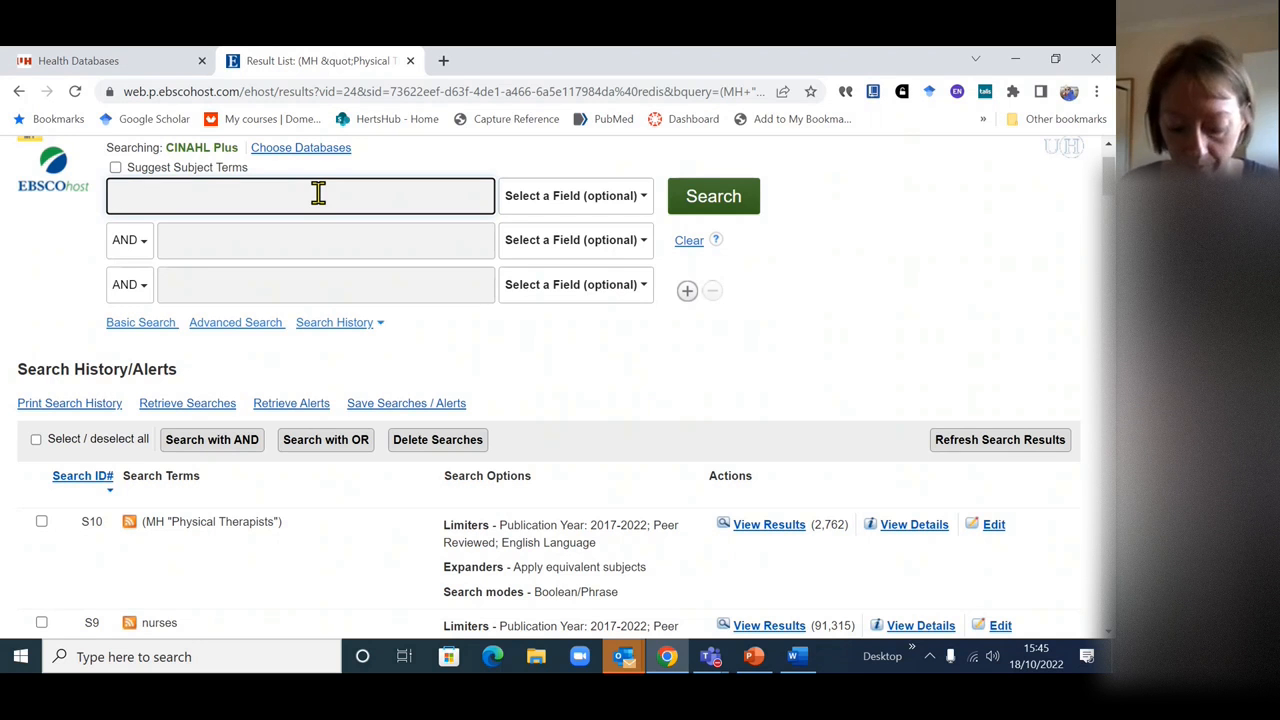
text(de)
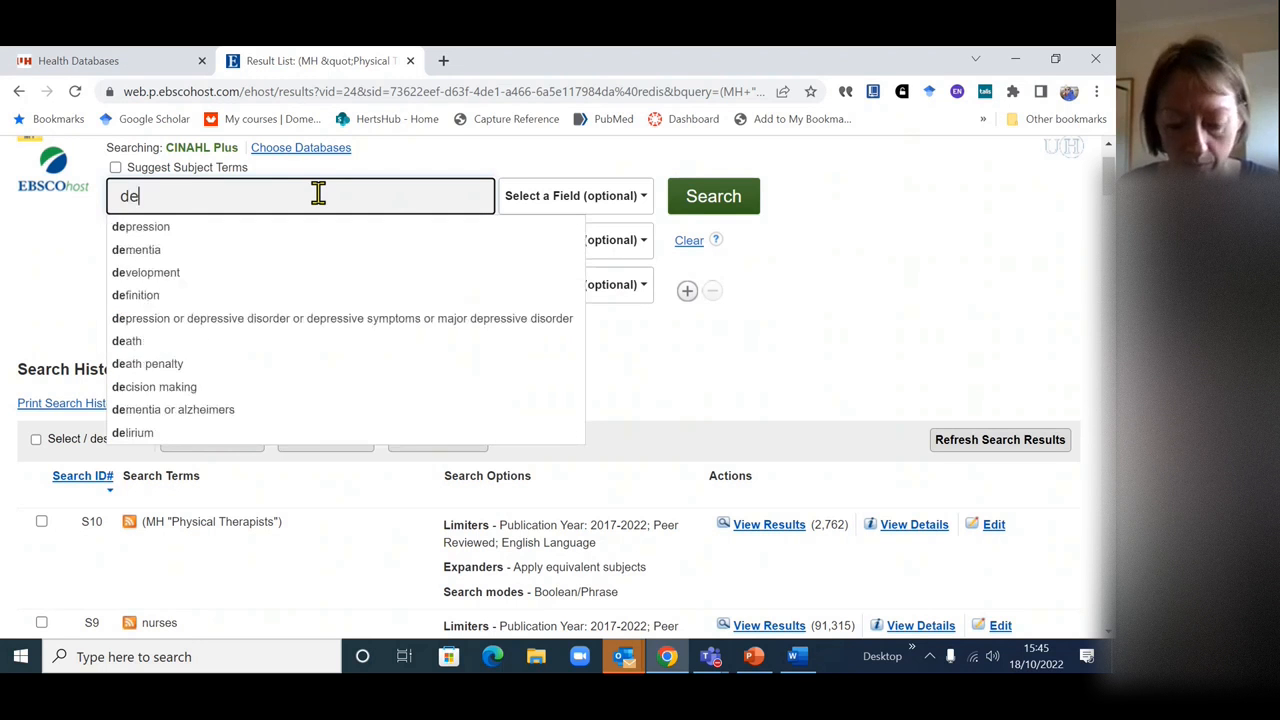
text(af)
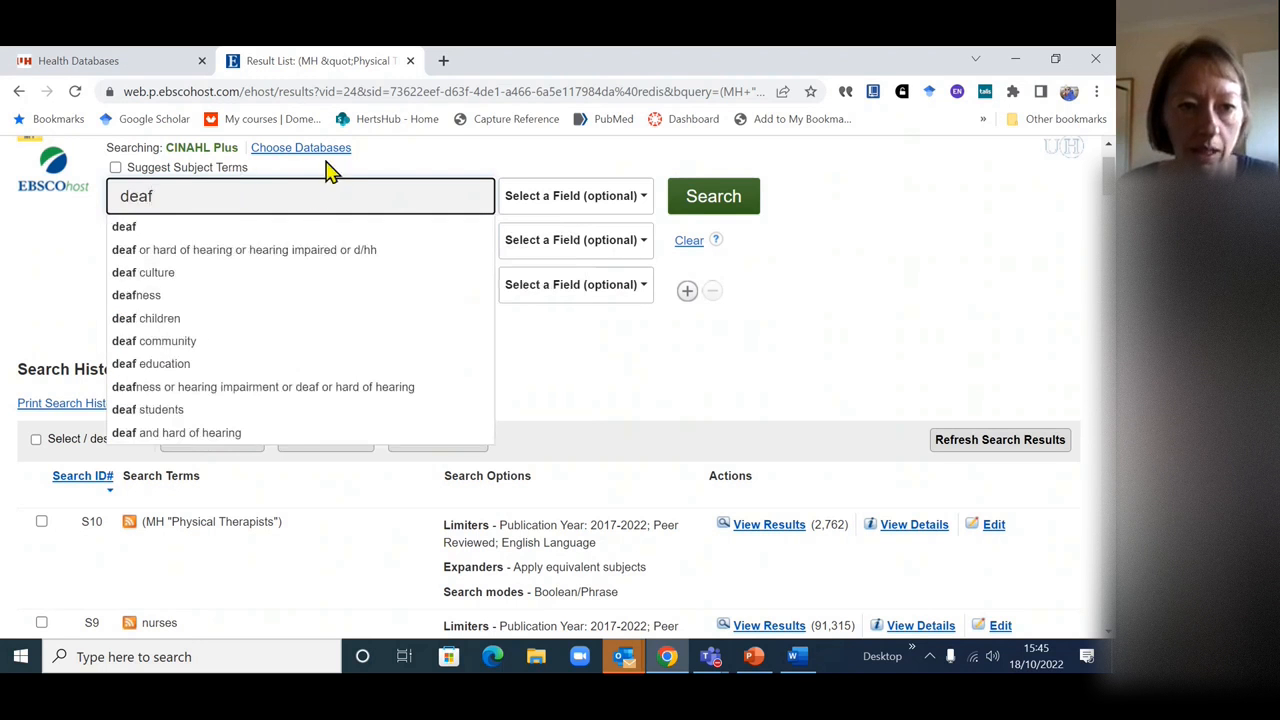
click(340, 172)
click(124, 168)
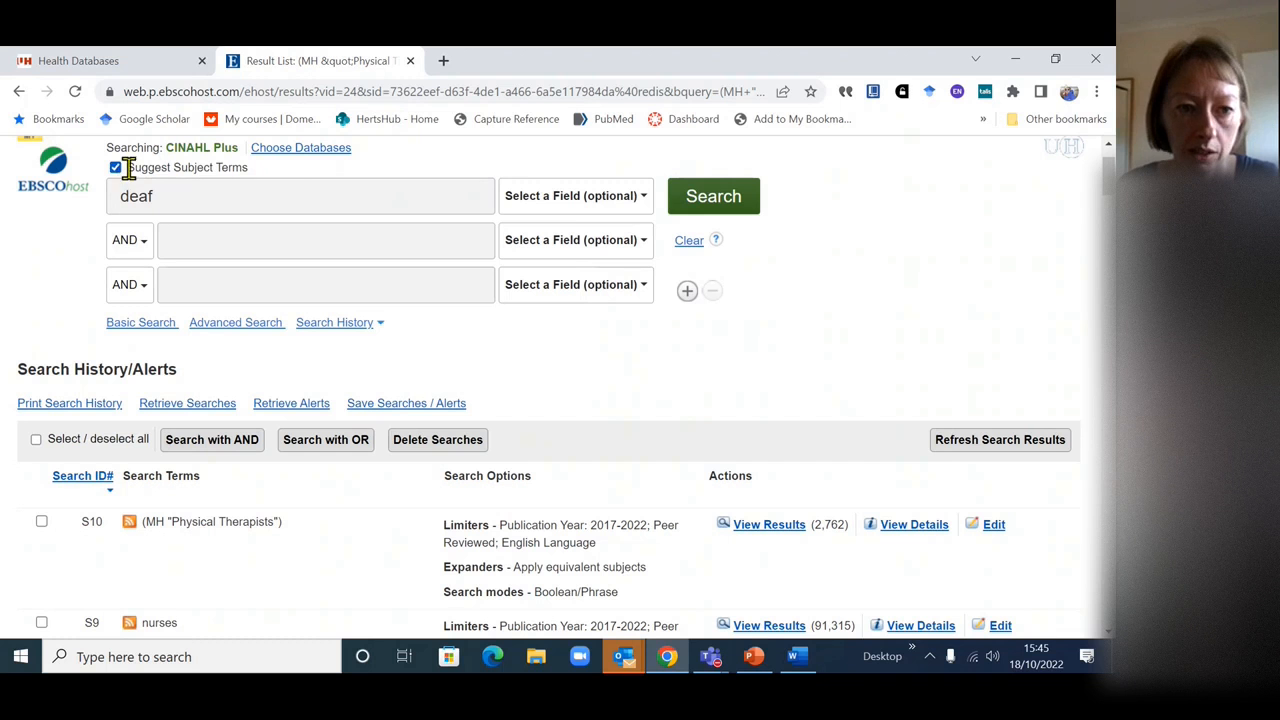
click(748, 213)
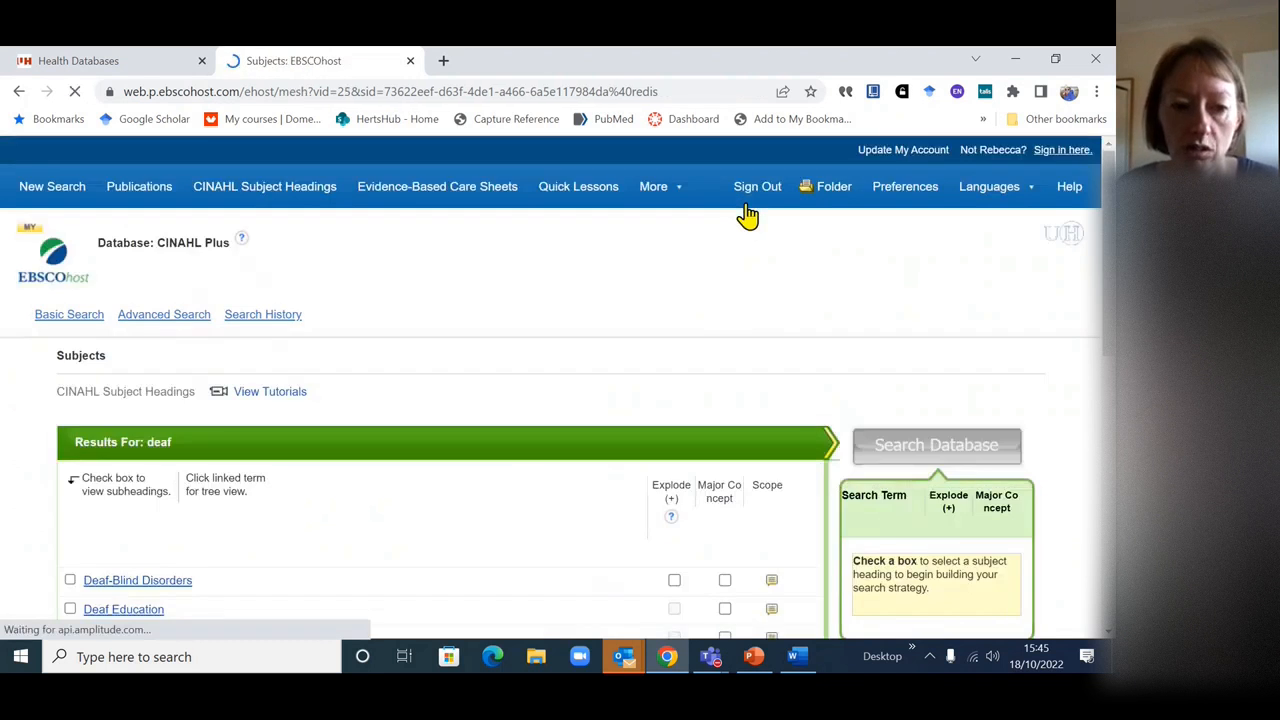
- Look through the subject headings suggested for deaf and read the scope note for Schools, Special
scroll(714, 263, down, 4)
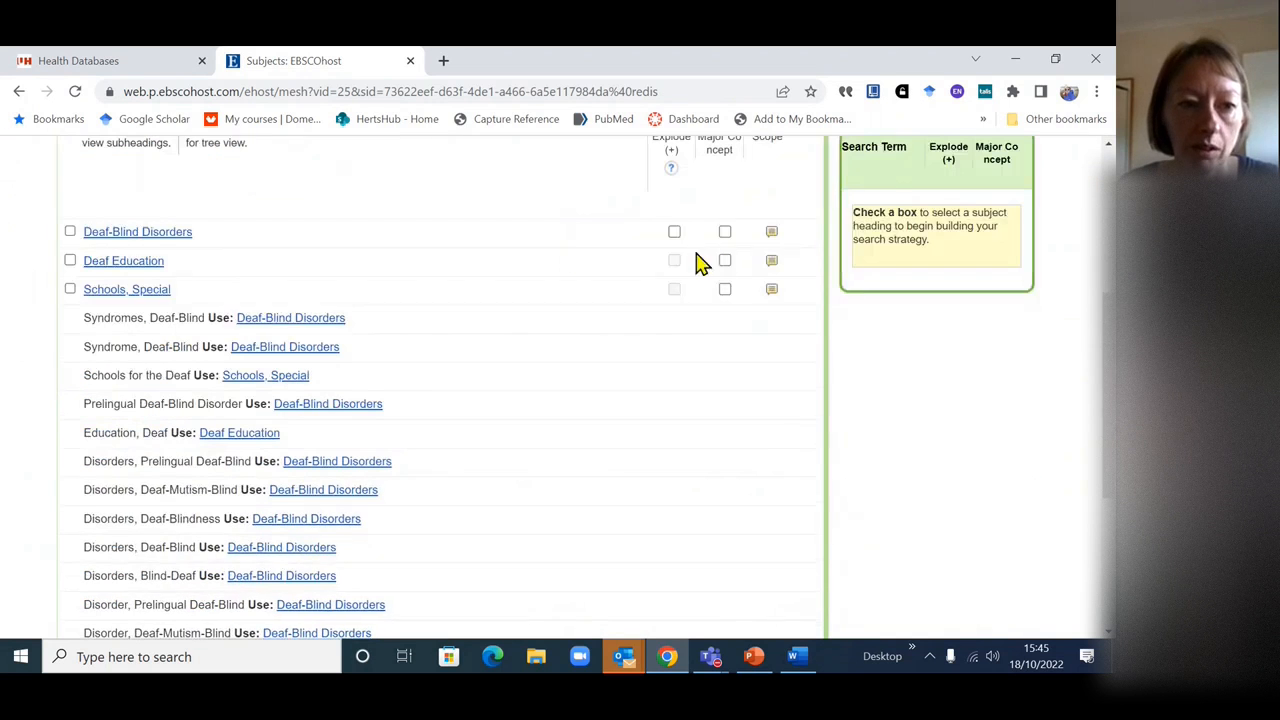
scroll(365, 243, down, 2)
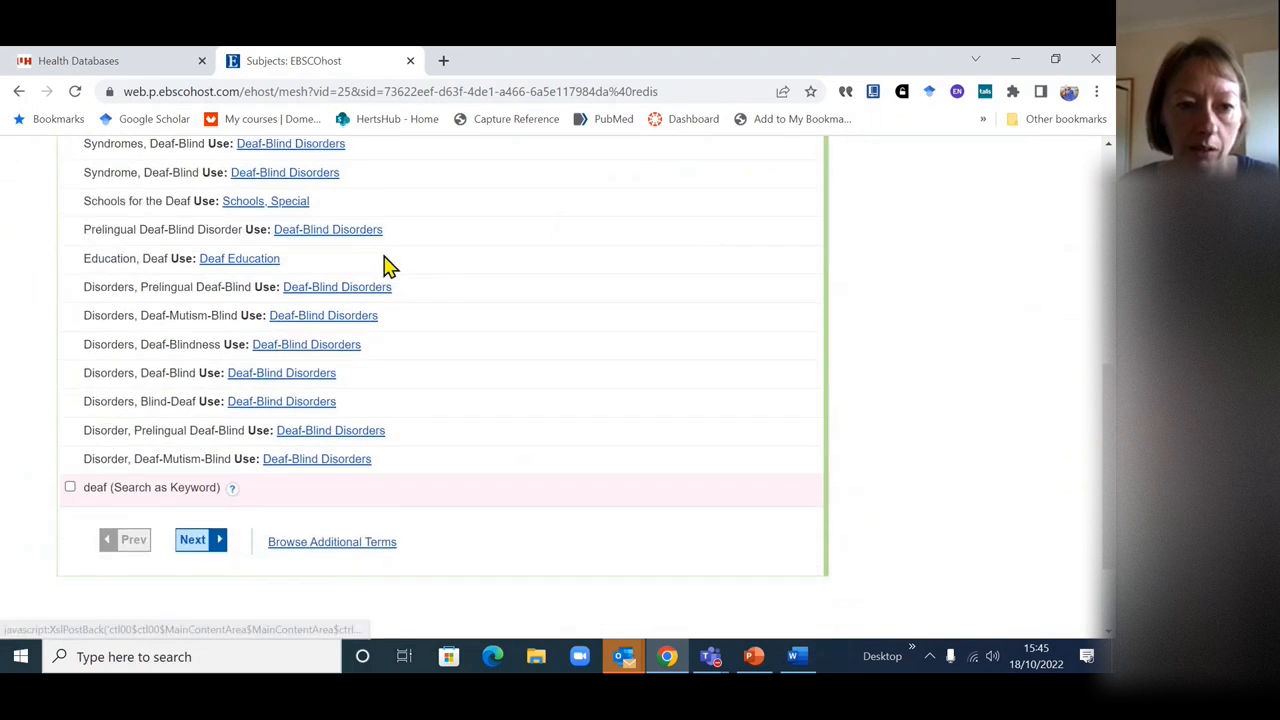
scroll(388, 265, up, 2)
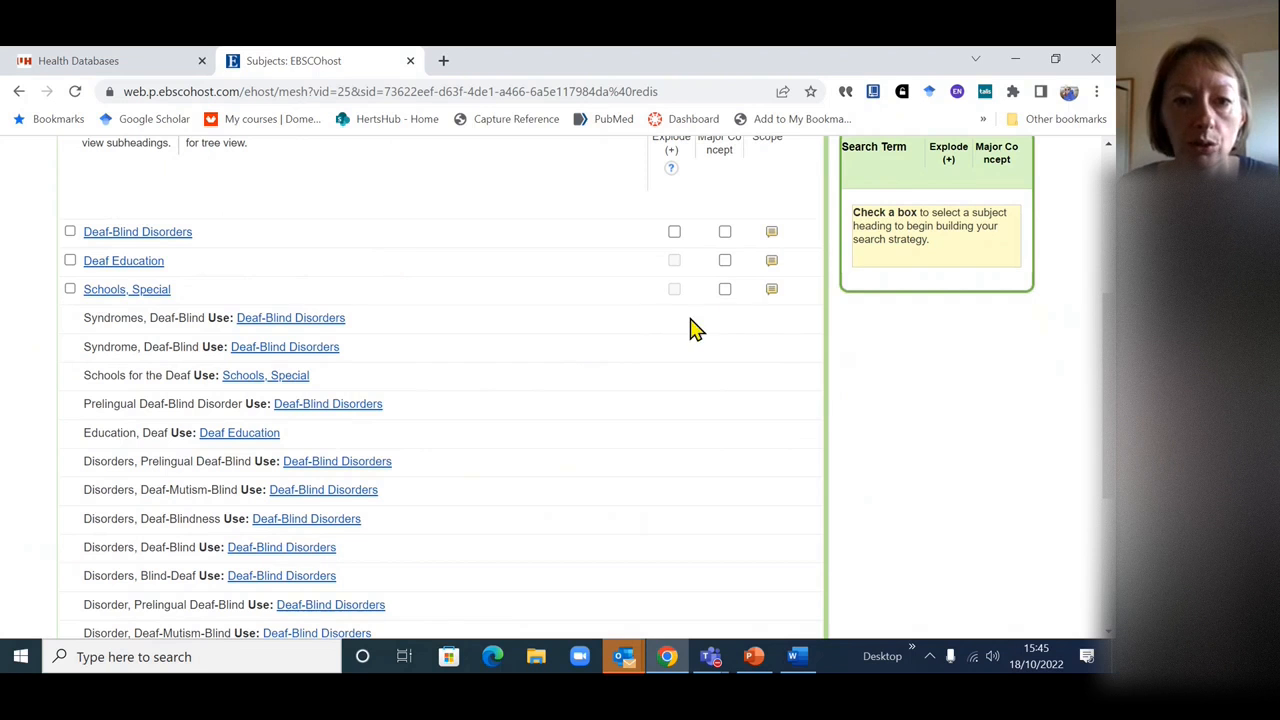
click(772, 296)
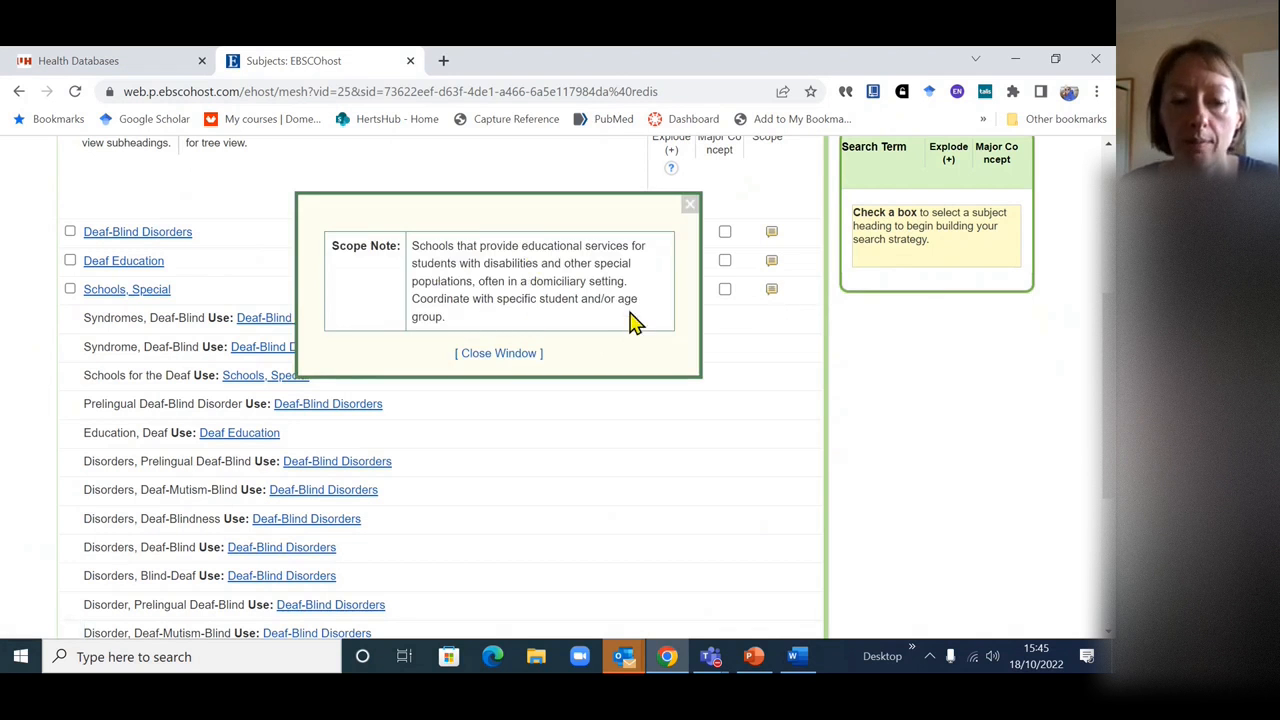
click(688, 206)
- Go to the next page of subject headings for deaf and look through the cross-referenced terms
scroll(780, 396, down, 3)
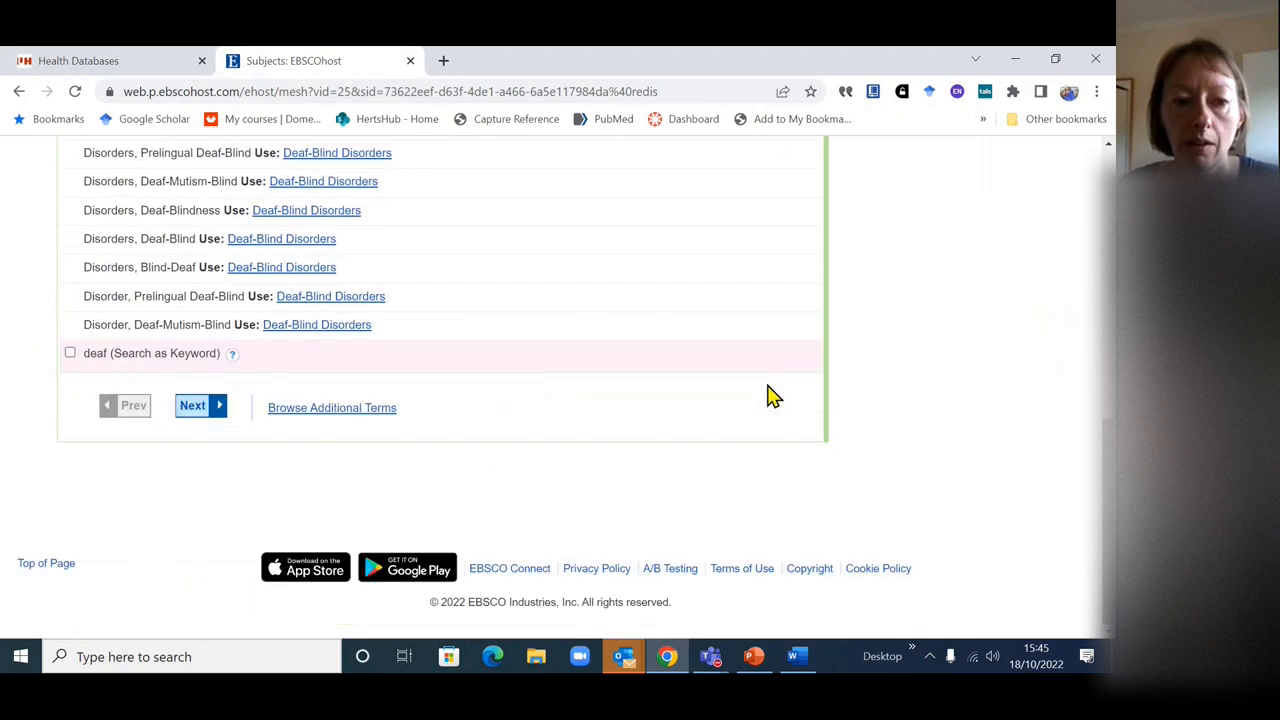
click(208, 408)
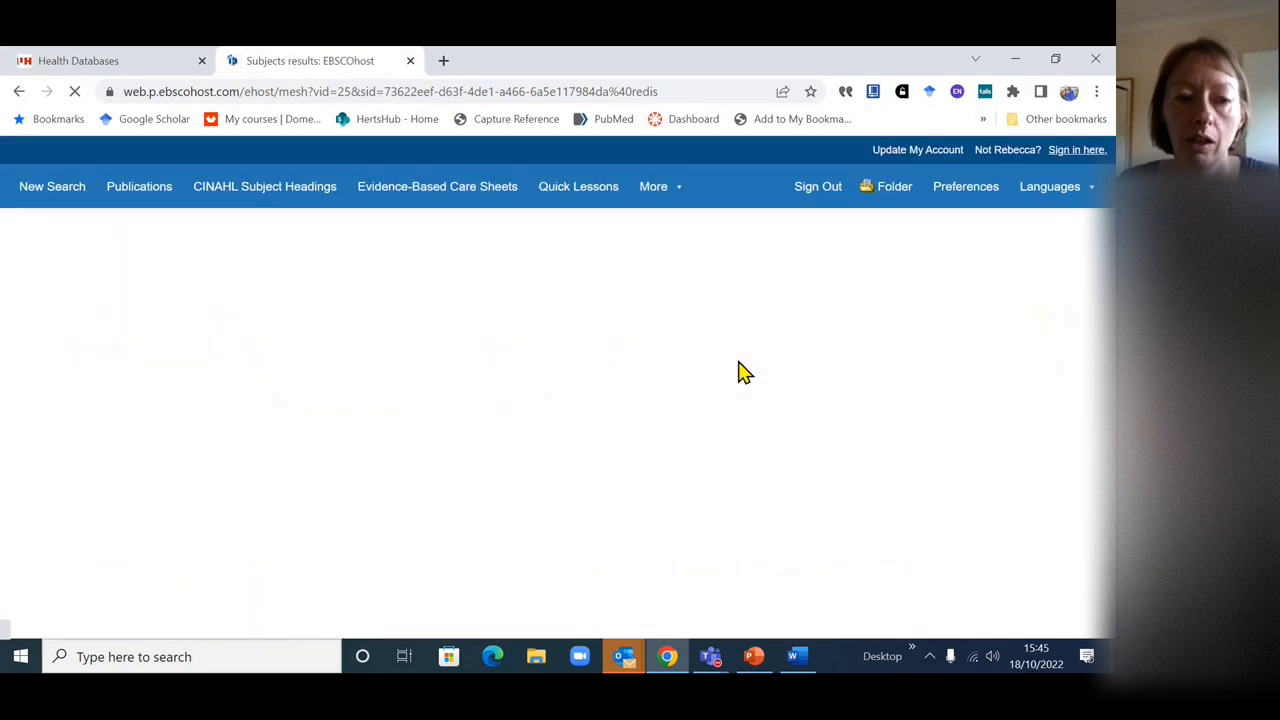
scroll(731, 362, down, 4)
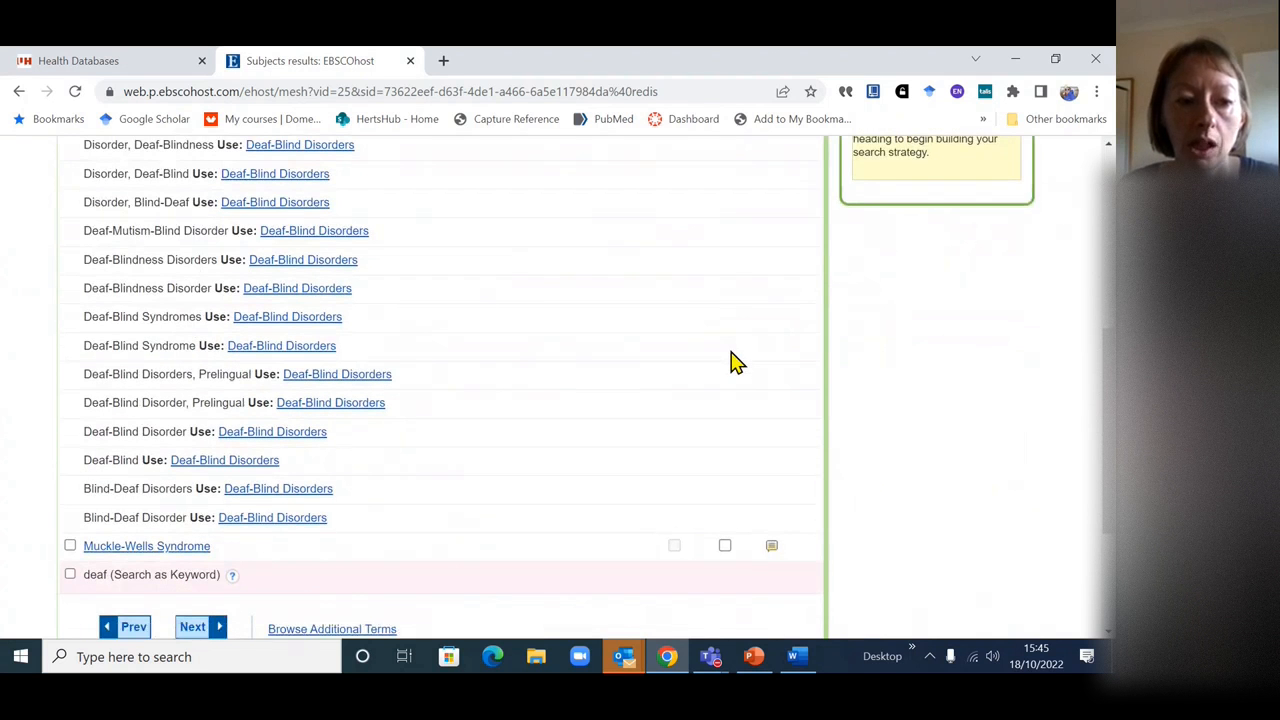
scroll(731, 362, up, 1)
scroll(731, 362, up, 4)
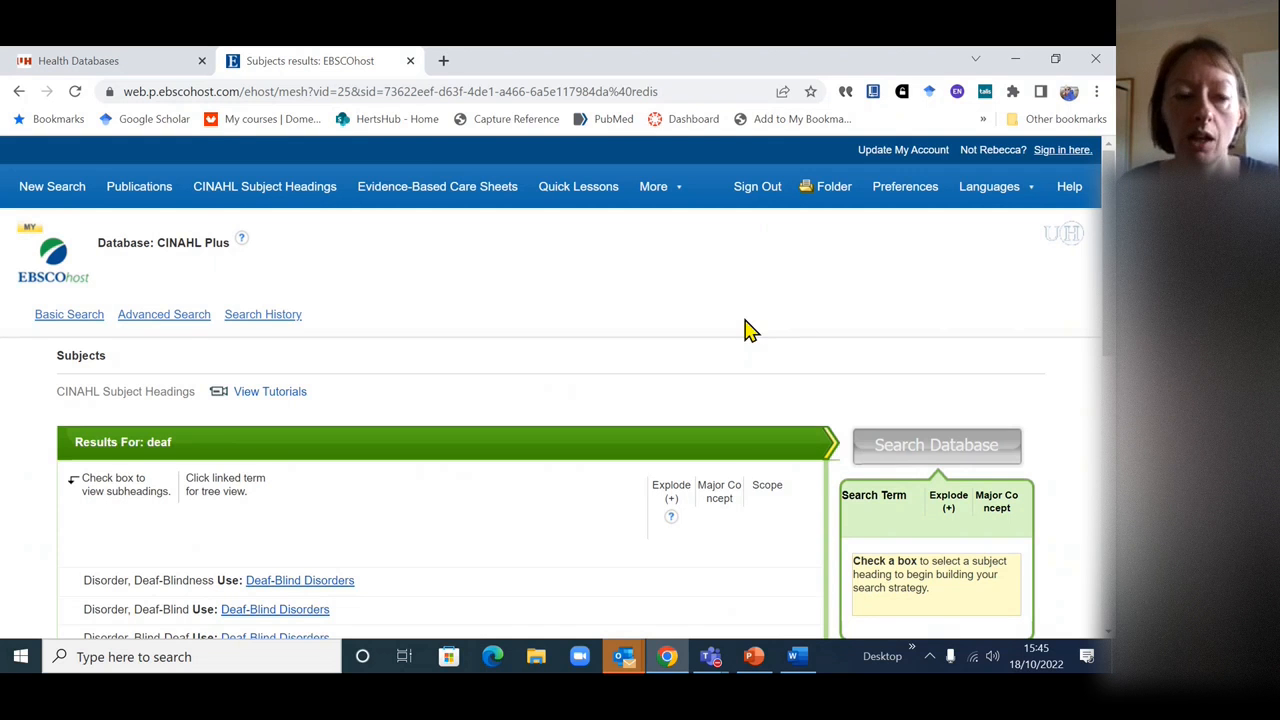
- Return to the advanced search, open the search history and examine the S10 subject heading search
click(178, 318)
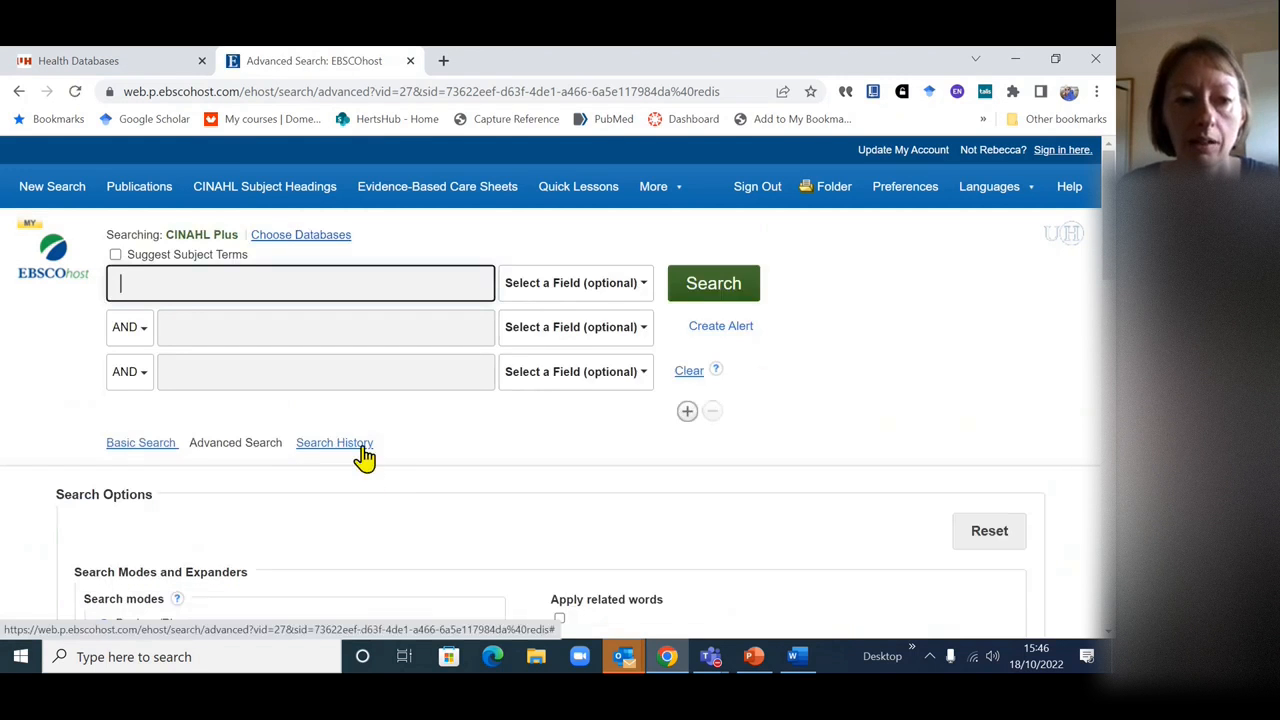
click(364, 455)
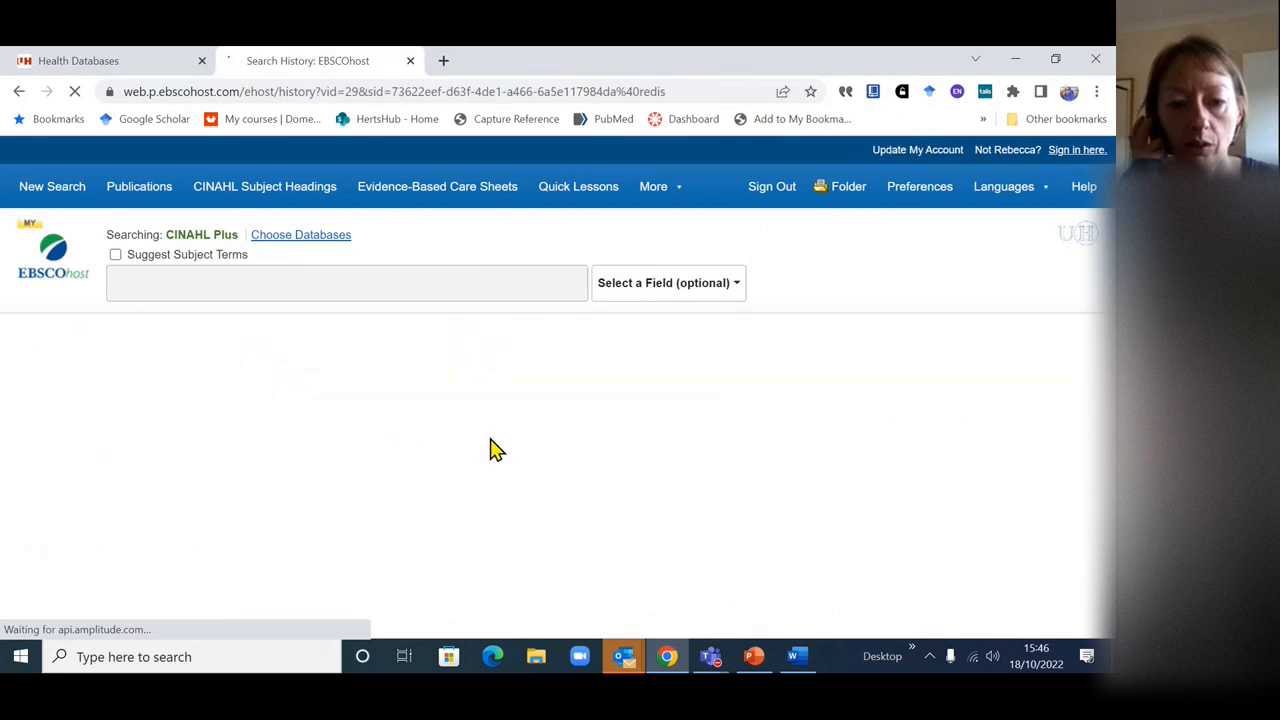
scroll(700, 475, down, 2)
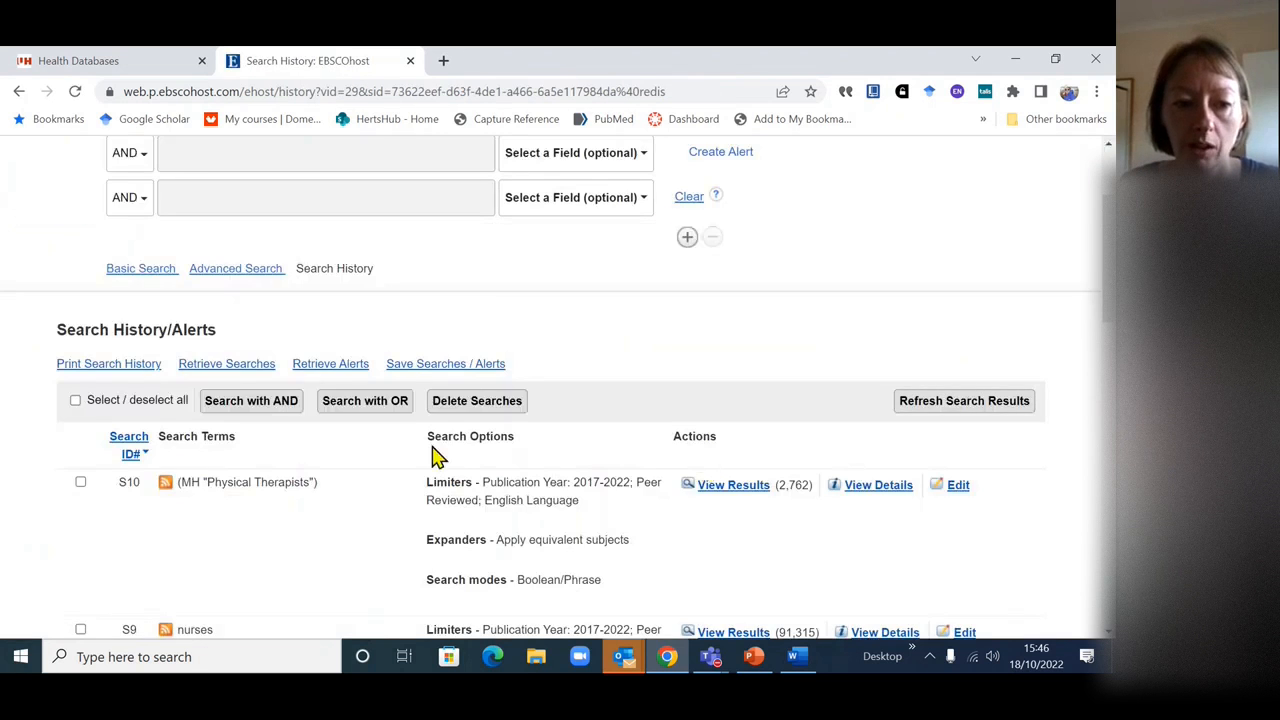
scroll(300, 470, down, 1)
drag(325, 405, 168, 399)
click(378, 455)
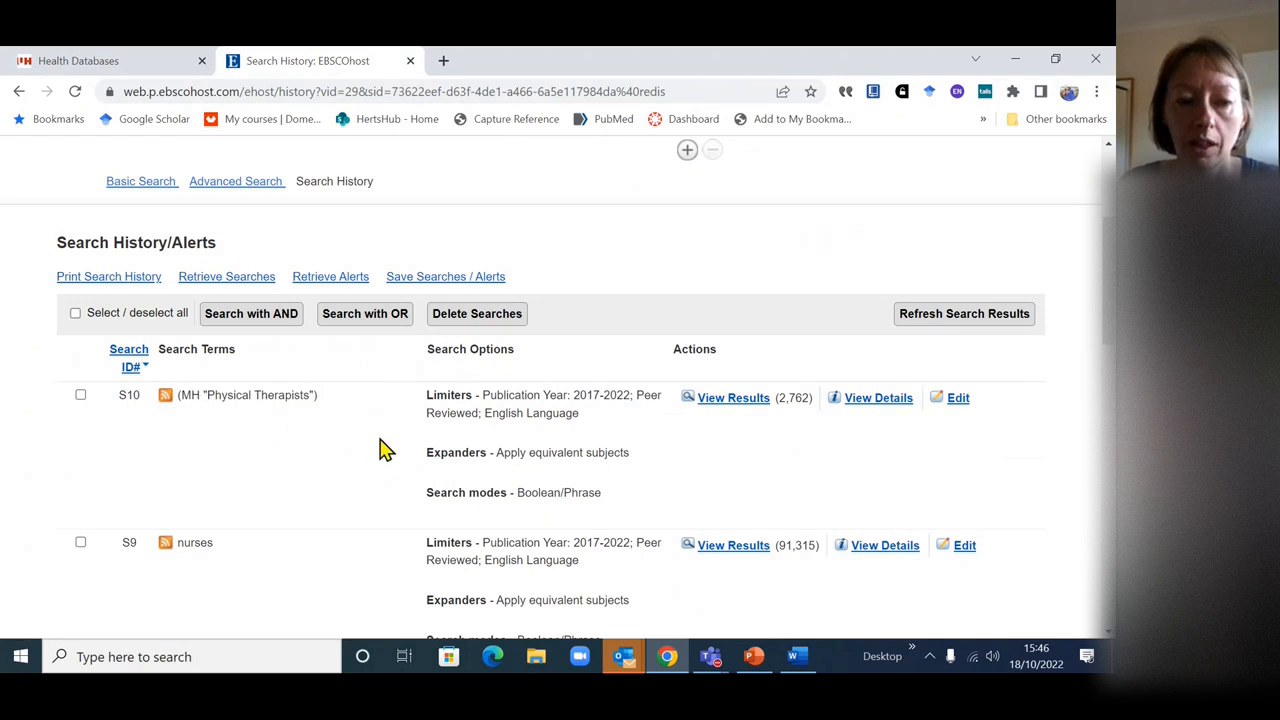
- Review the keyword and subject heading terms combined in search S3 in the search history
scroll(385, 450, down, 3)
scroll(383, 449, down, 10)
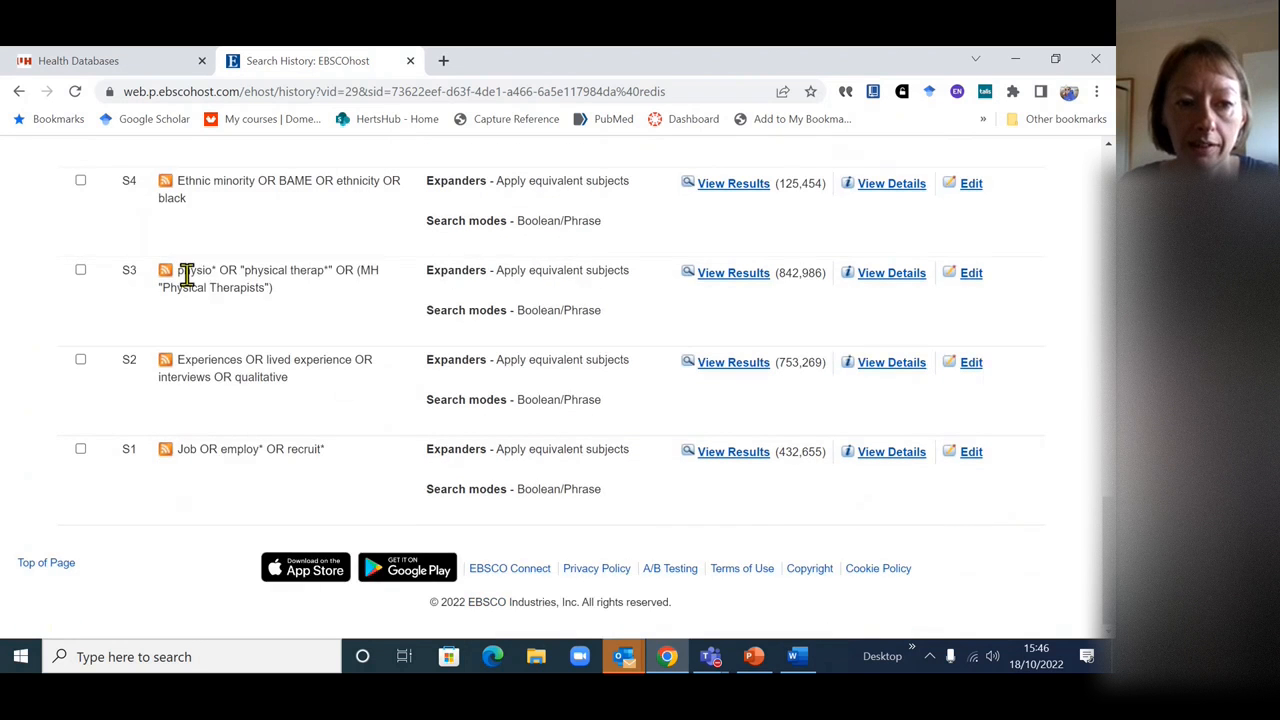
drag(183, 270, 354, 268)
click(388, 321)
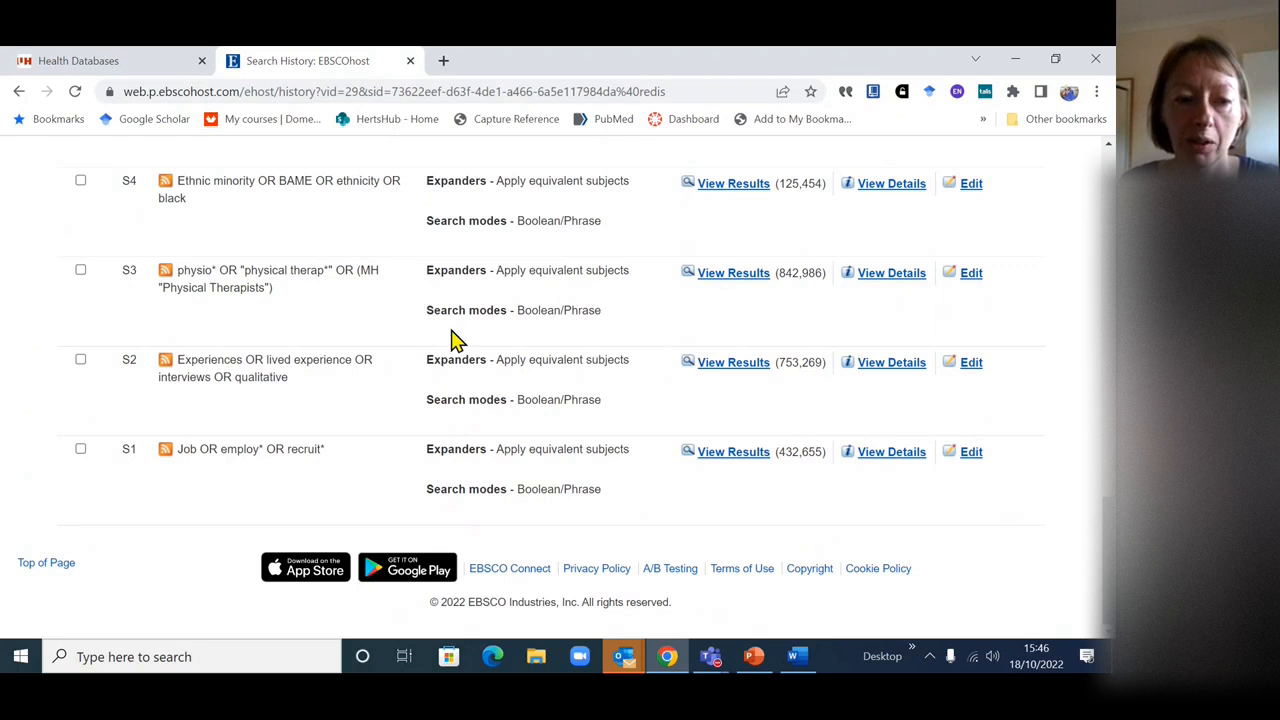
- View the results of search S7 (S5 NOT S6) from the search history
scroll(457, 347, up, 5)
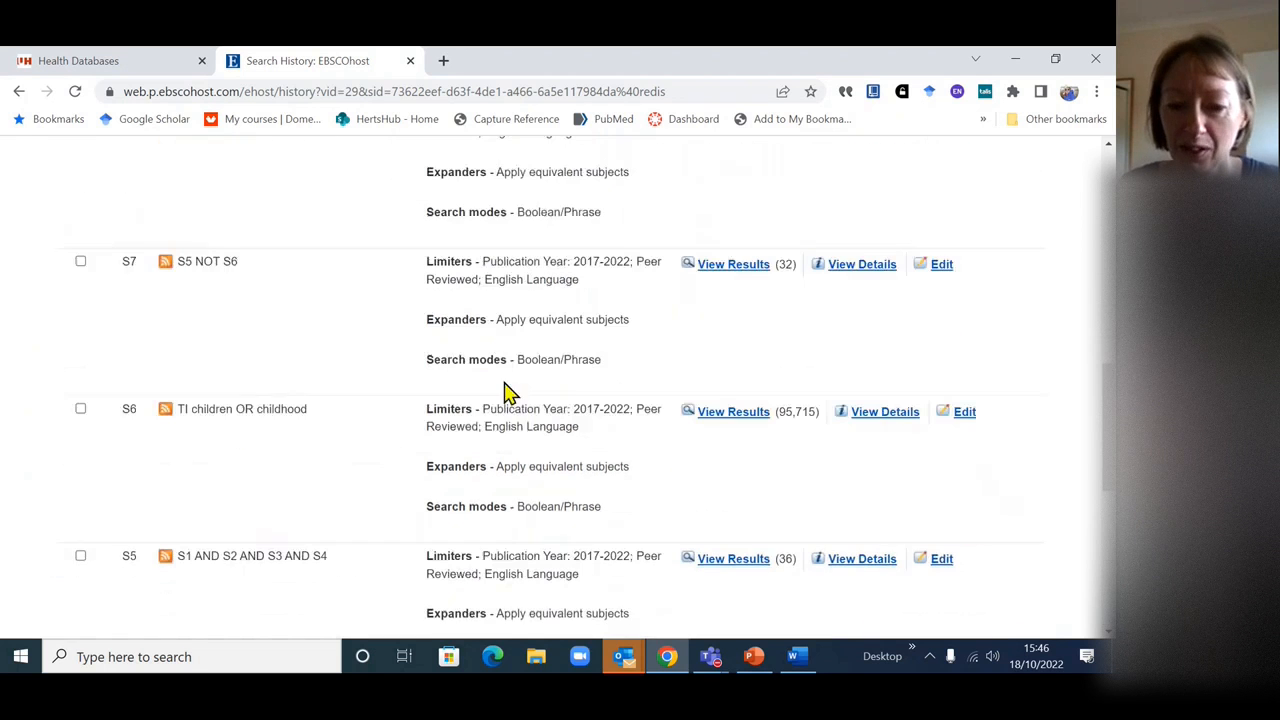
click(753, 656)
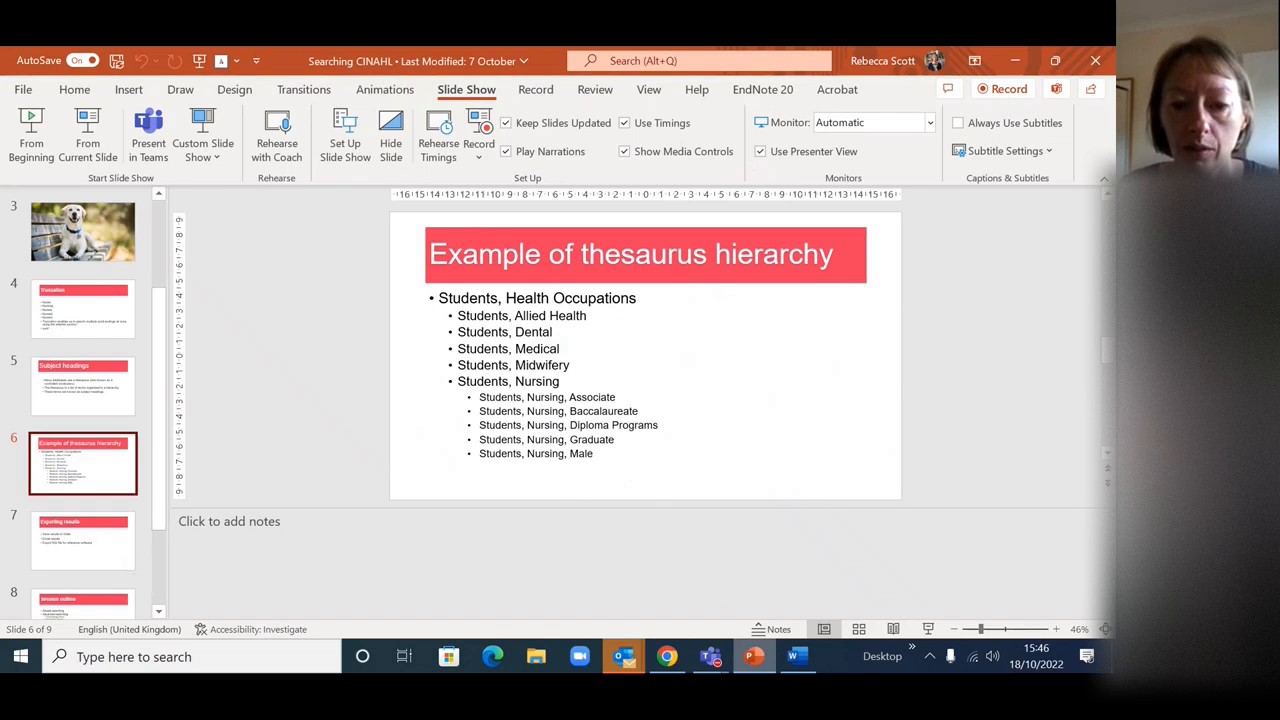
click(772, 657)
scroll(606, 463, up, 6)
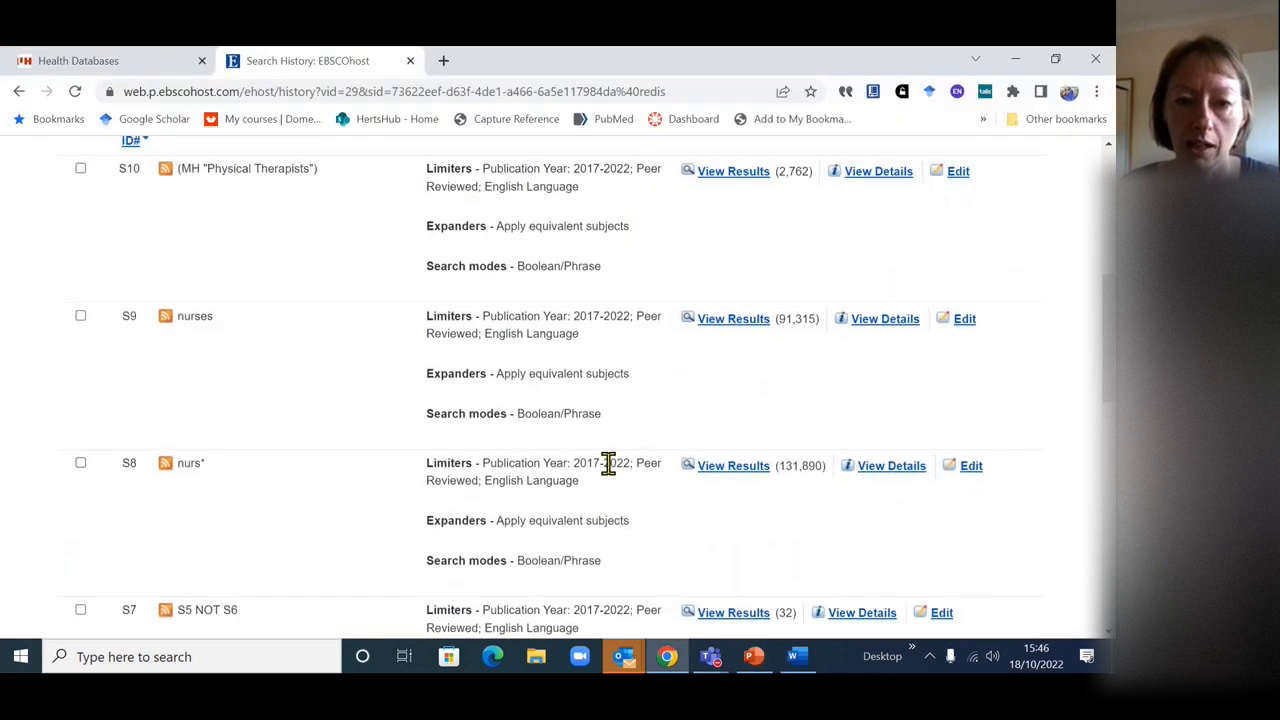
scroll(712, 489, down, 4)
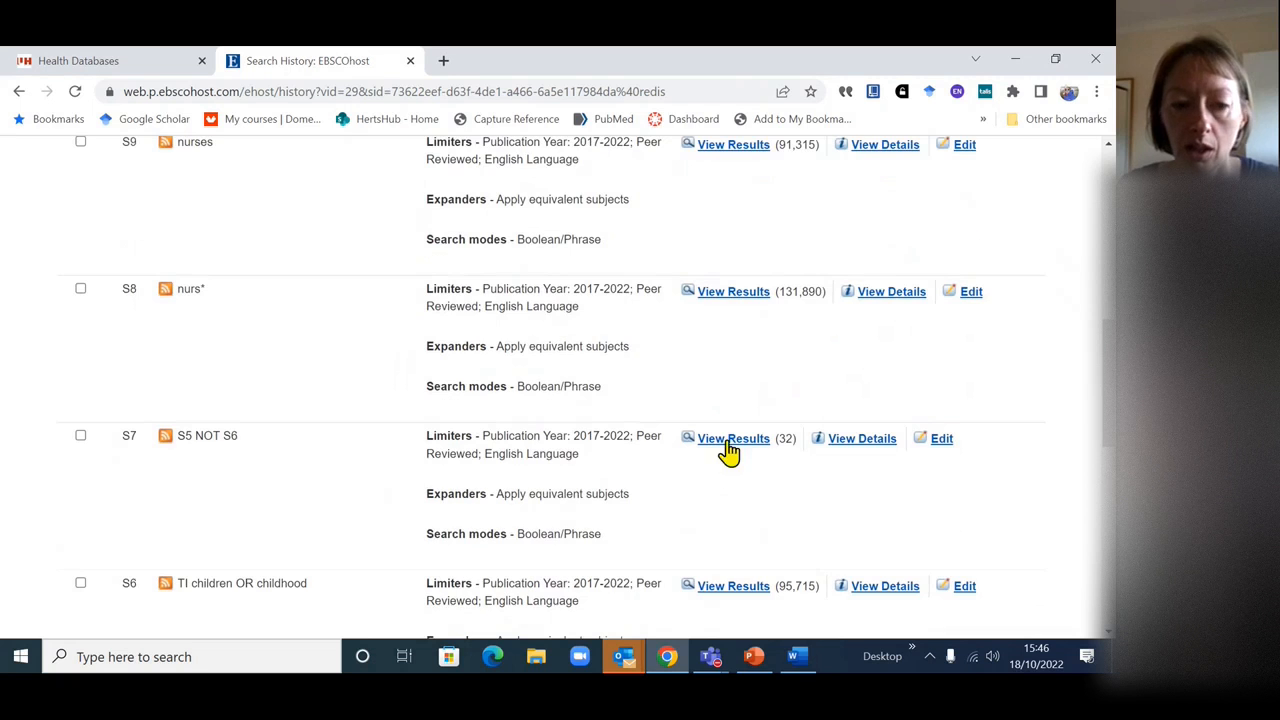
click(746, 446)
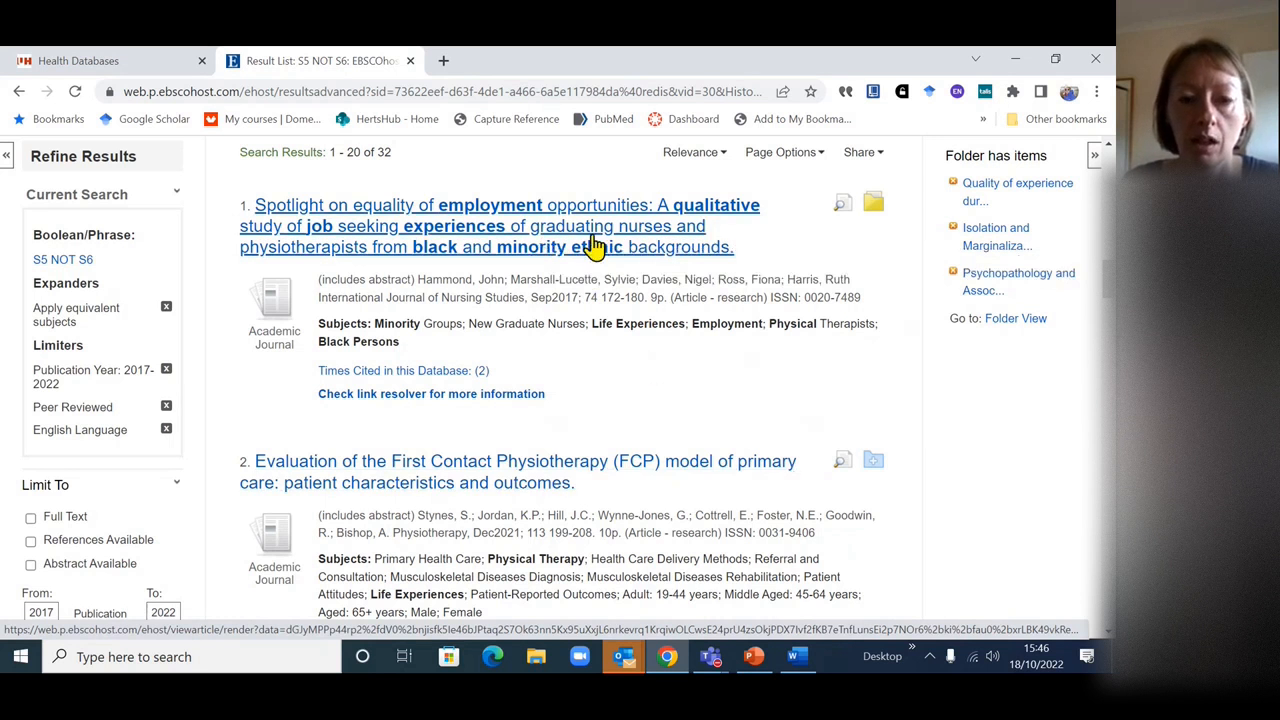
- Open the first result's detailed record and examine its subjects, abstract and DOI
click(590, 250)
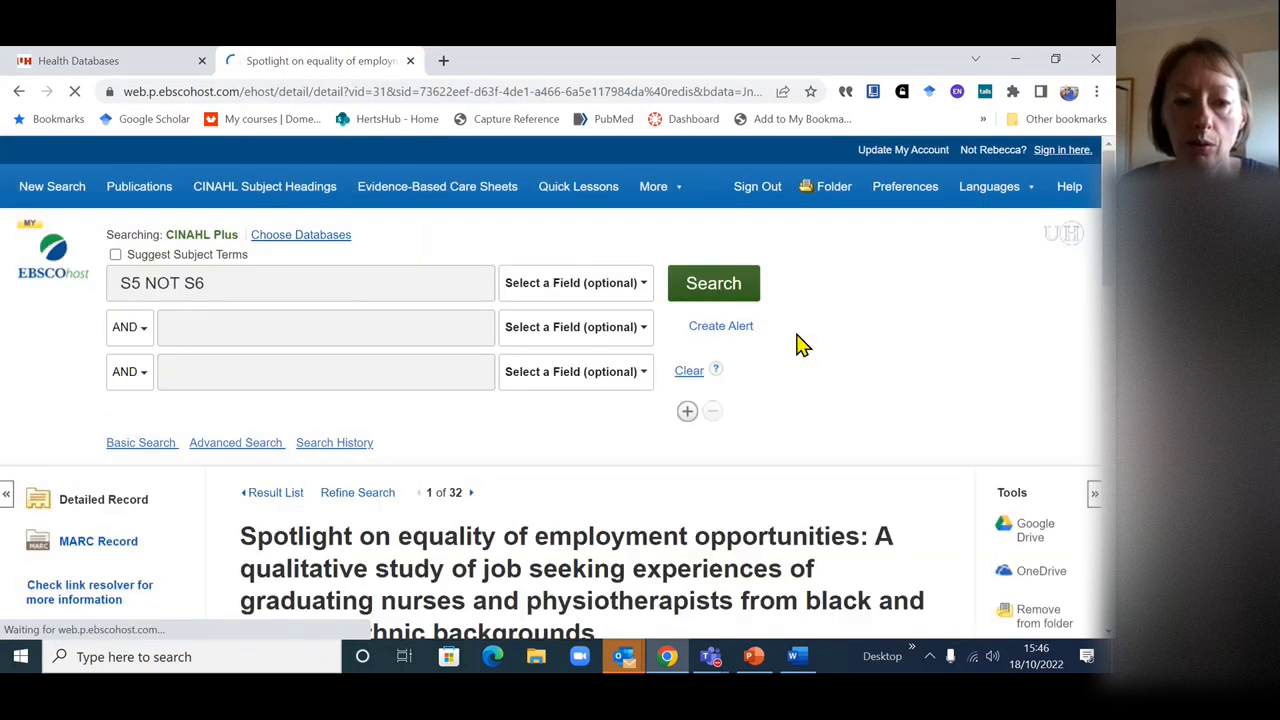
scroll(849, 345, down, 4)
scroll(849, 325, down, 1)
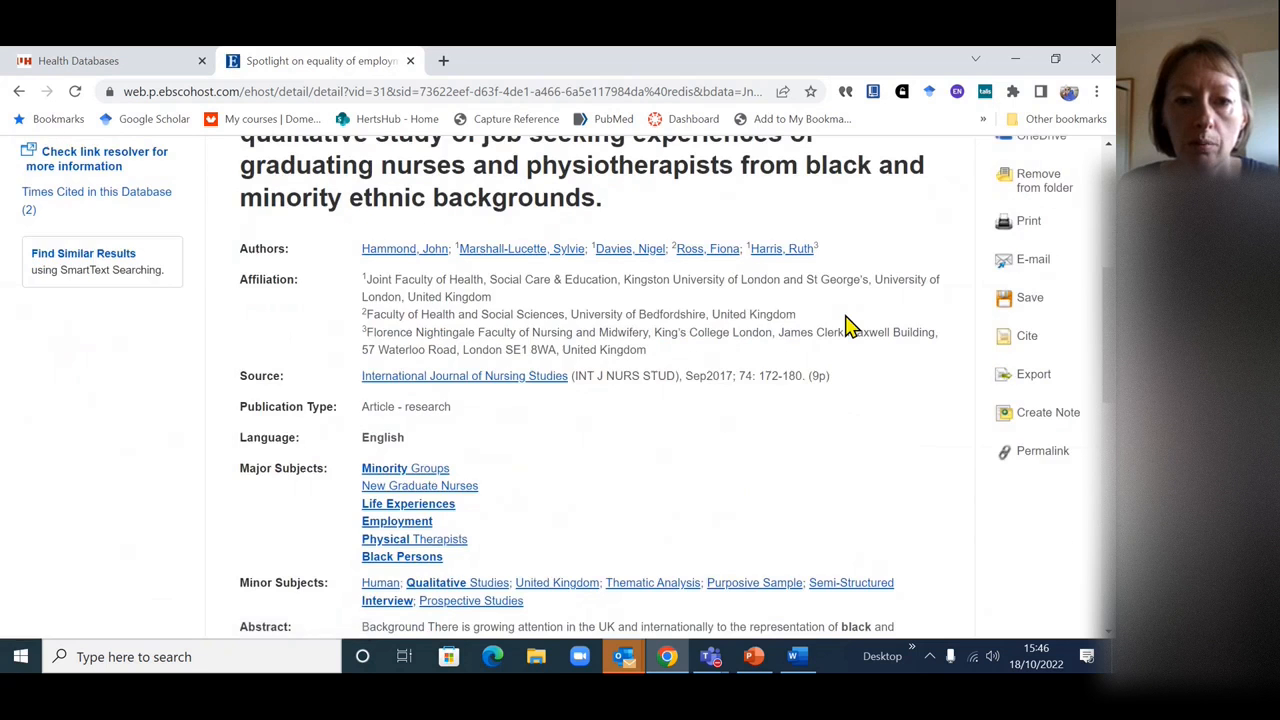
scroll(757, 318, down, 3)
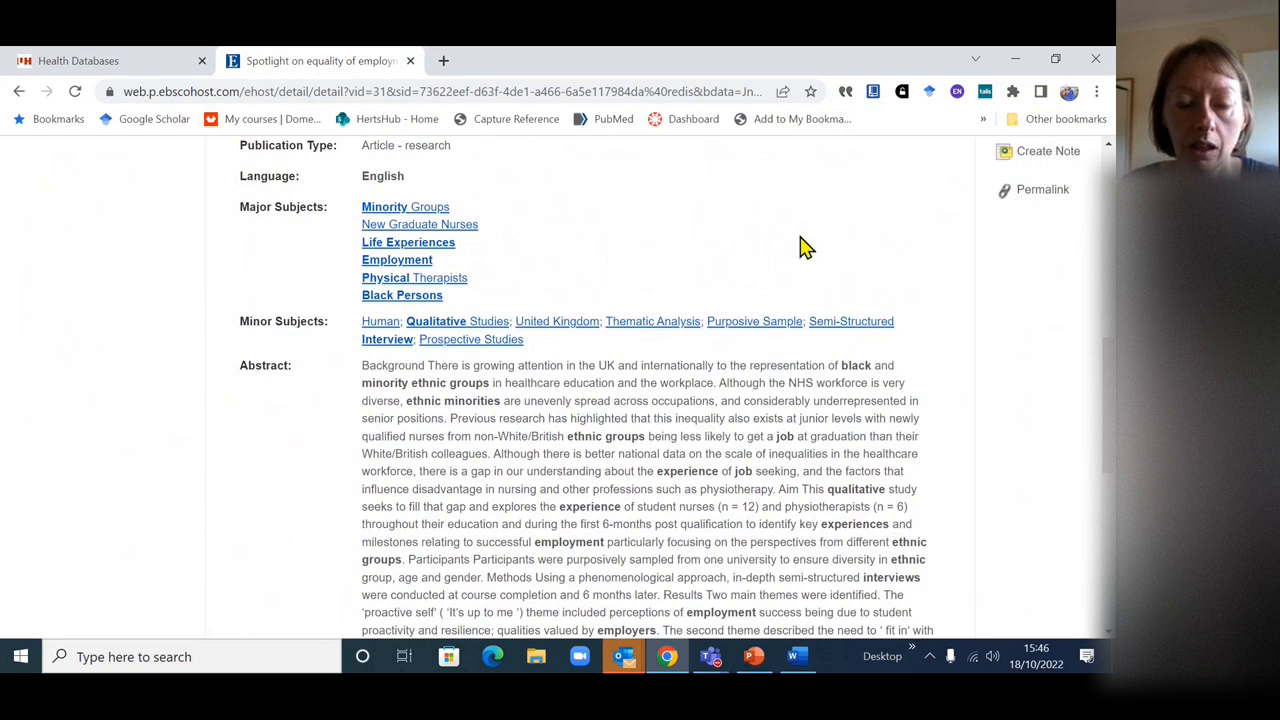
scroll(800, 252, down, 2)
scroll(780, 255, down, 1)
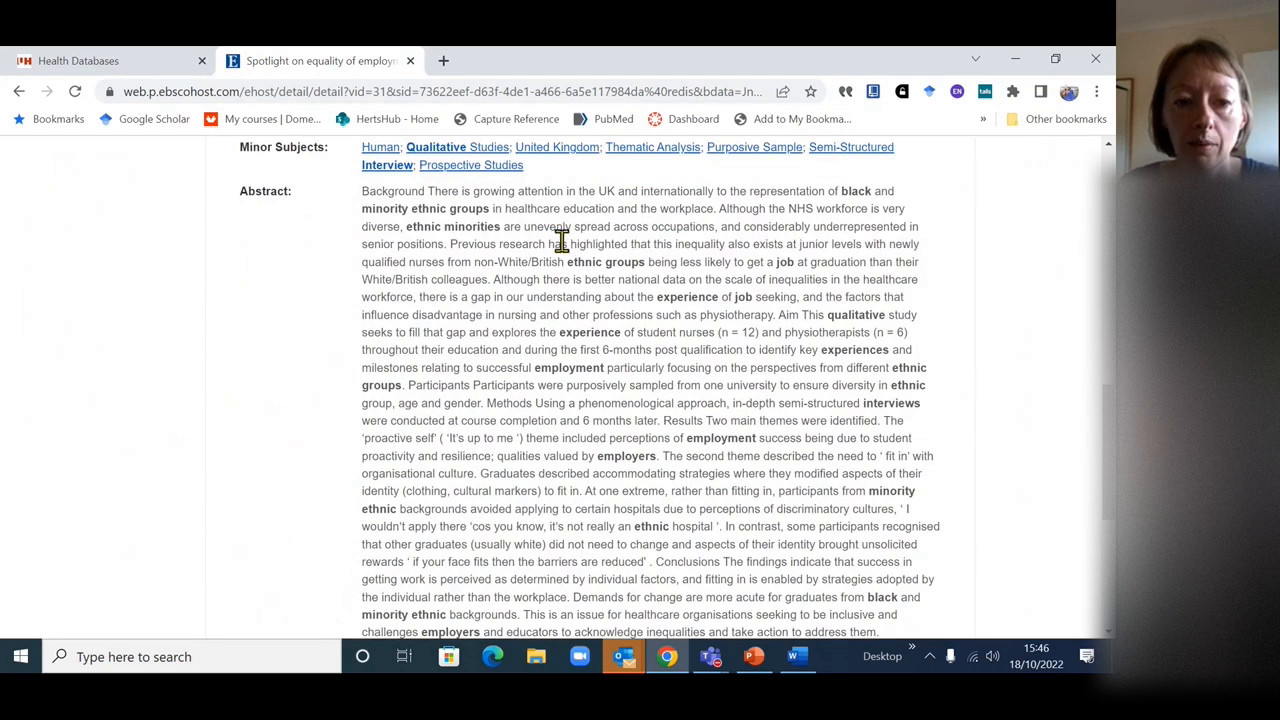
scroll(565, 255, down, 4)
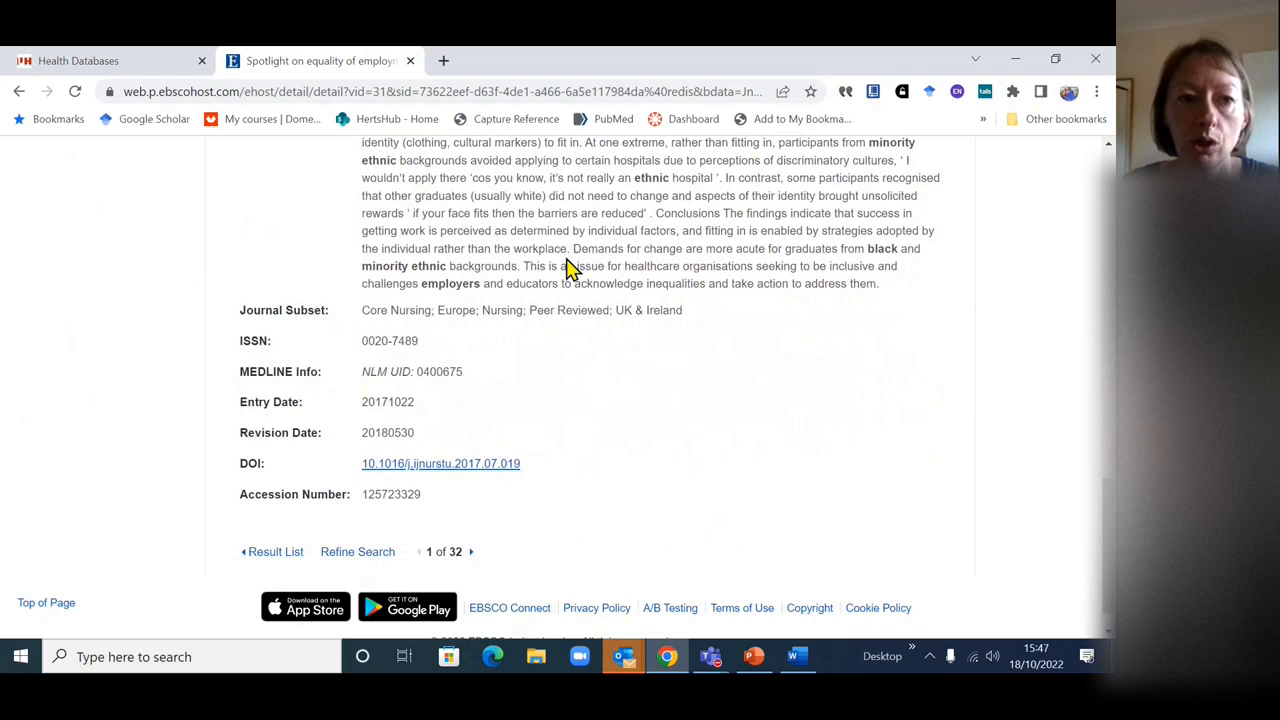
scroll(567, 266, up, 12)
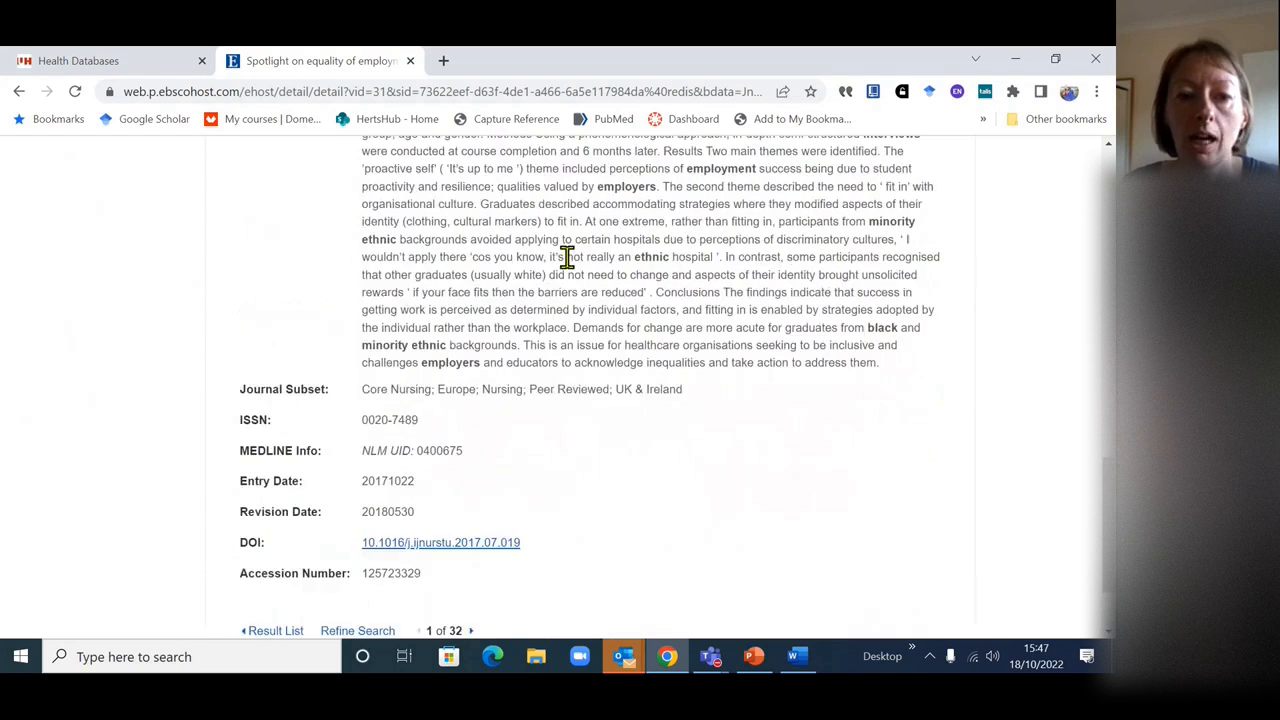
scroll(584, 280, up, 2)
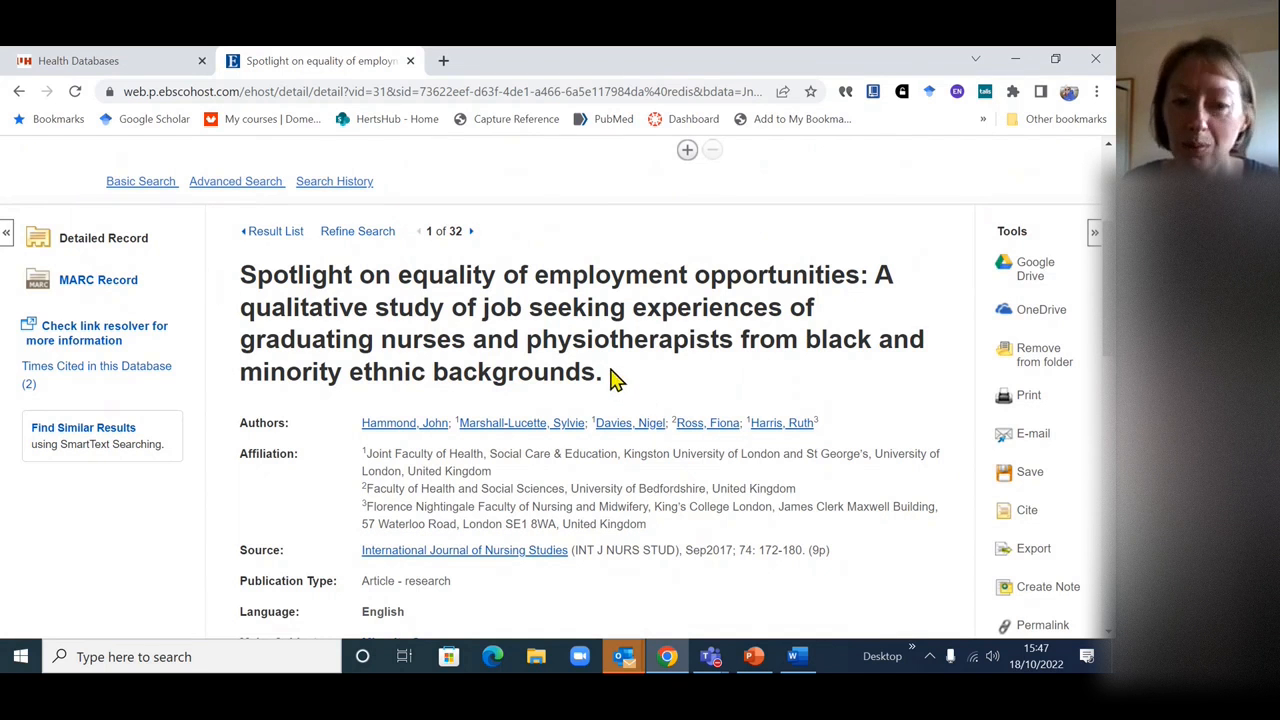
- Copy the article title "Spotlight on equality of employment opportunities..." and search for it in the Online Library's Library Search
drag(593, 370, 247, 272)
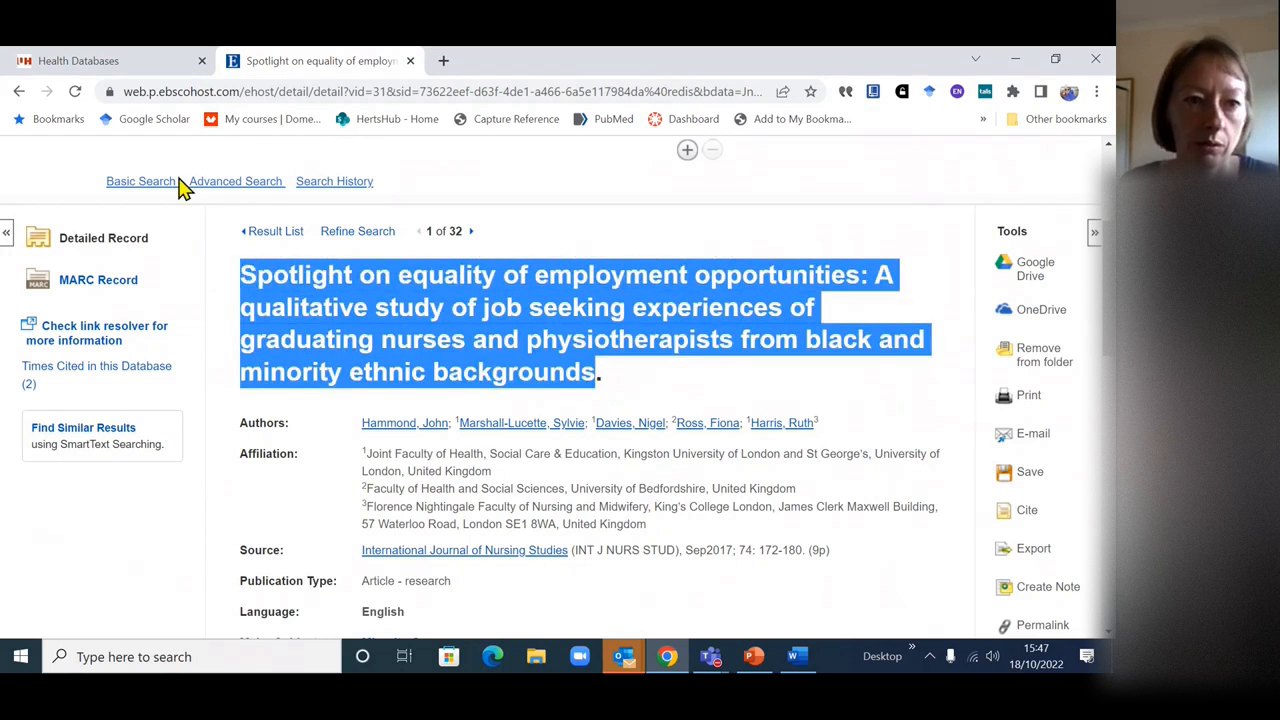
click(127, 68)
click(295, 168)
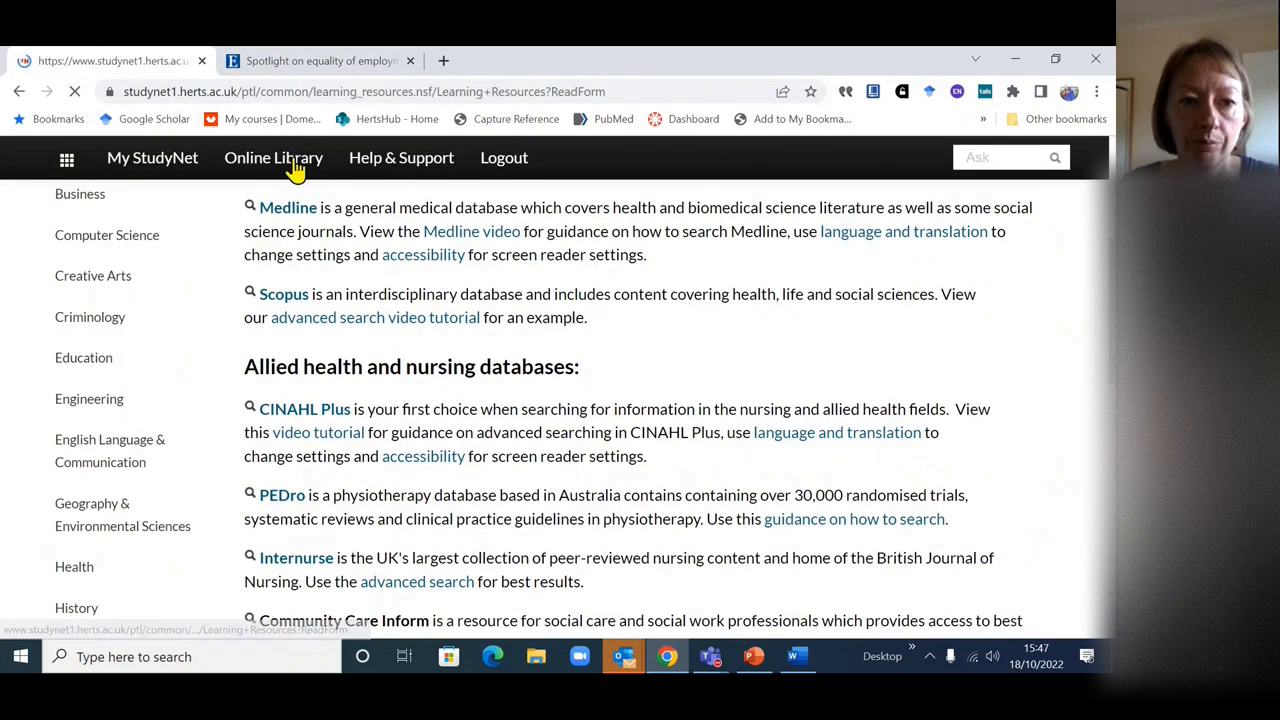
scroll(475, 453, down, 2)
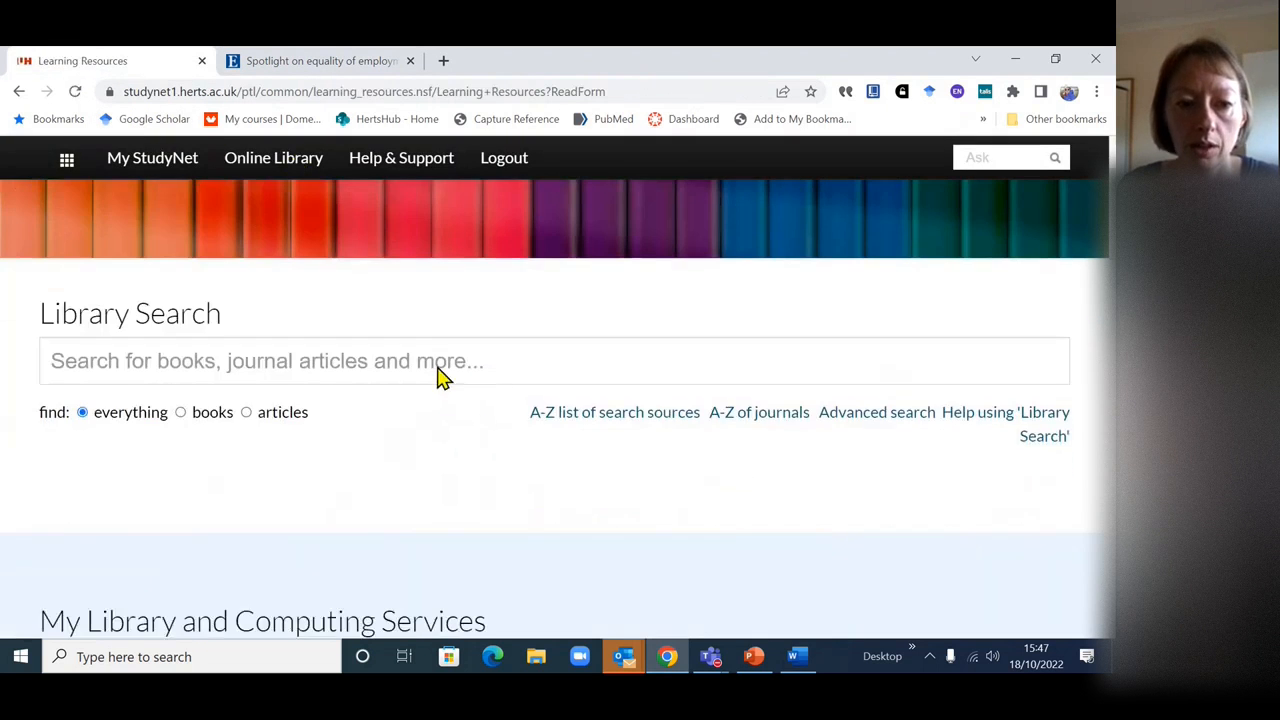
click(437, 365)
key(ctrl+v)
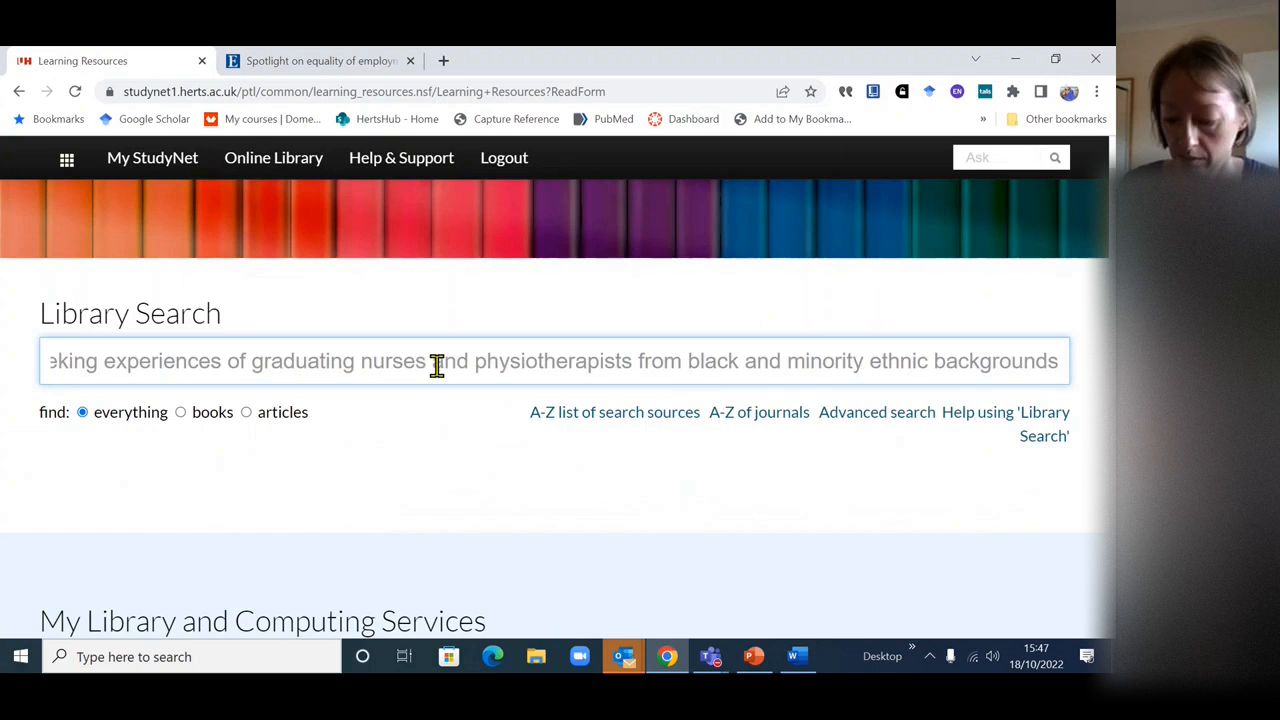
key(Return)
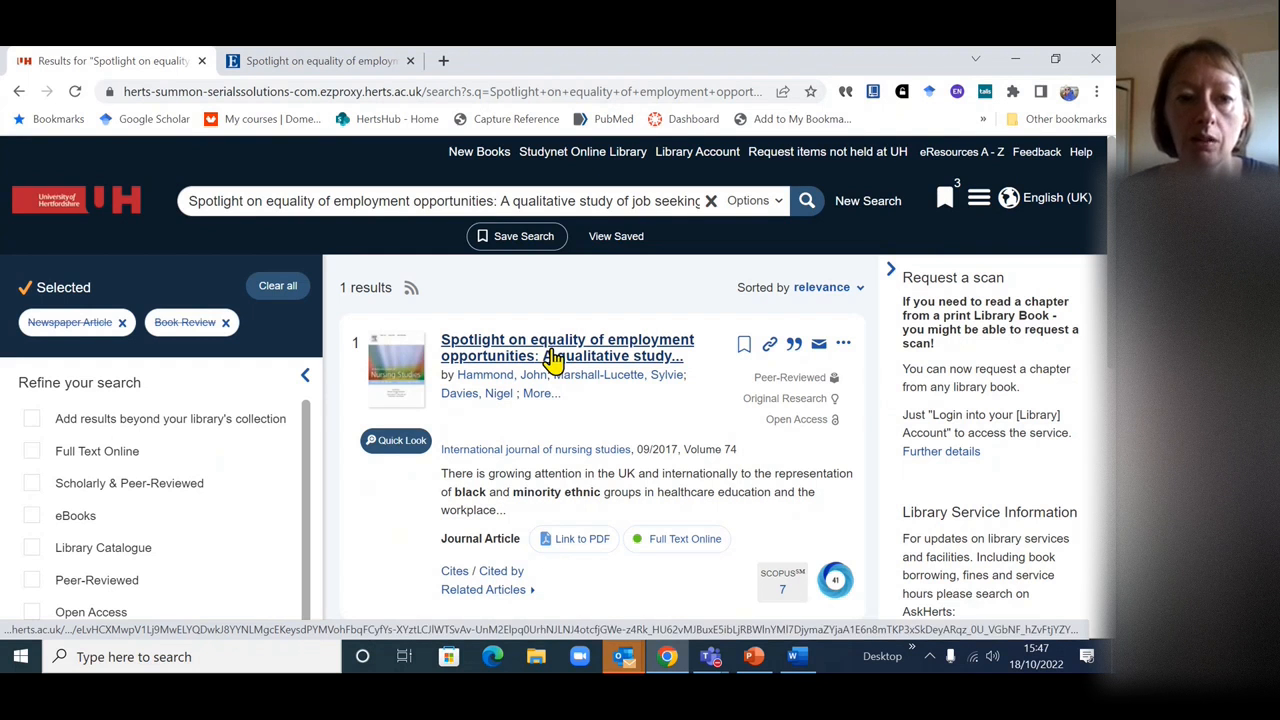
- Copy the DOI 10.1016/j.ijnurstu.2017.07.019 from the article's EBSCOhost record and return to the library search results
click(318, 63)
scroll(587, 255, down, 6)
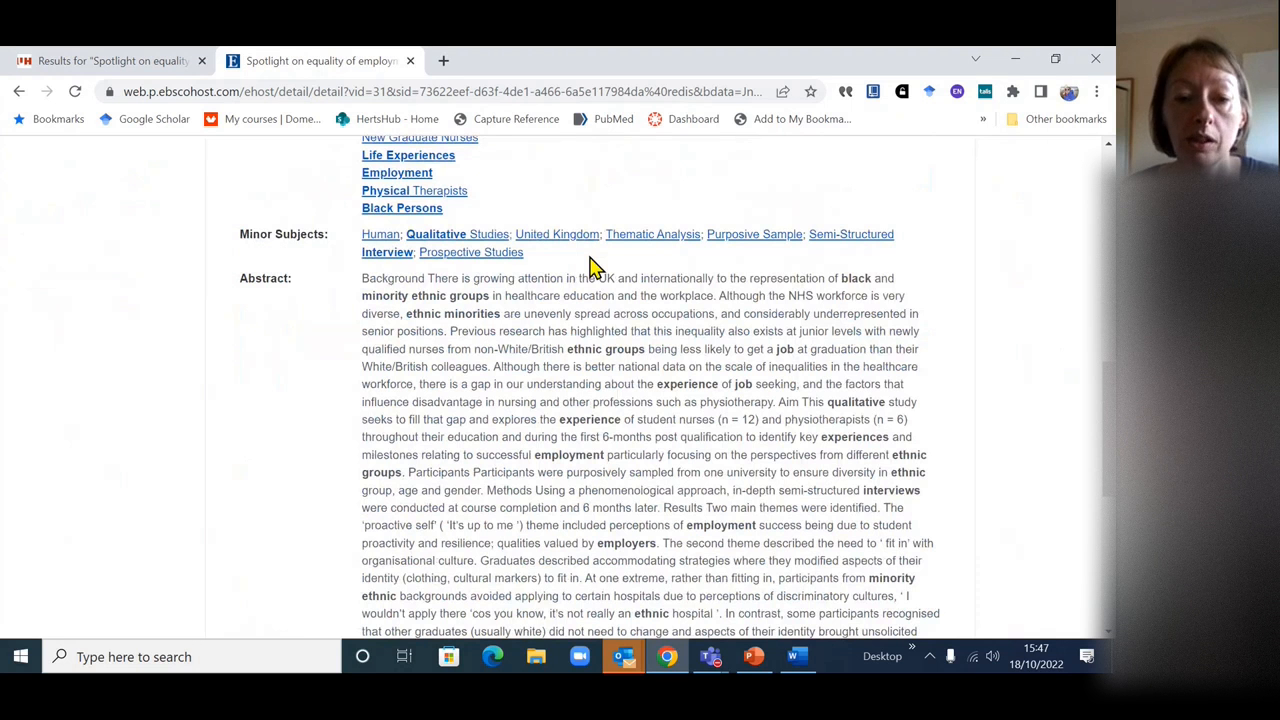
scroll(590, 265, down, 5)
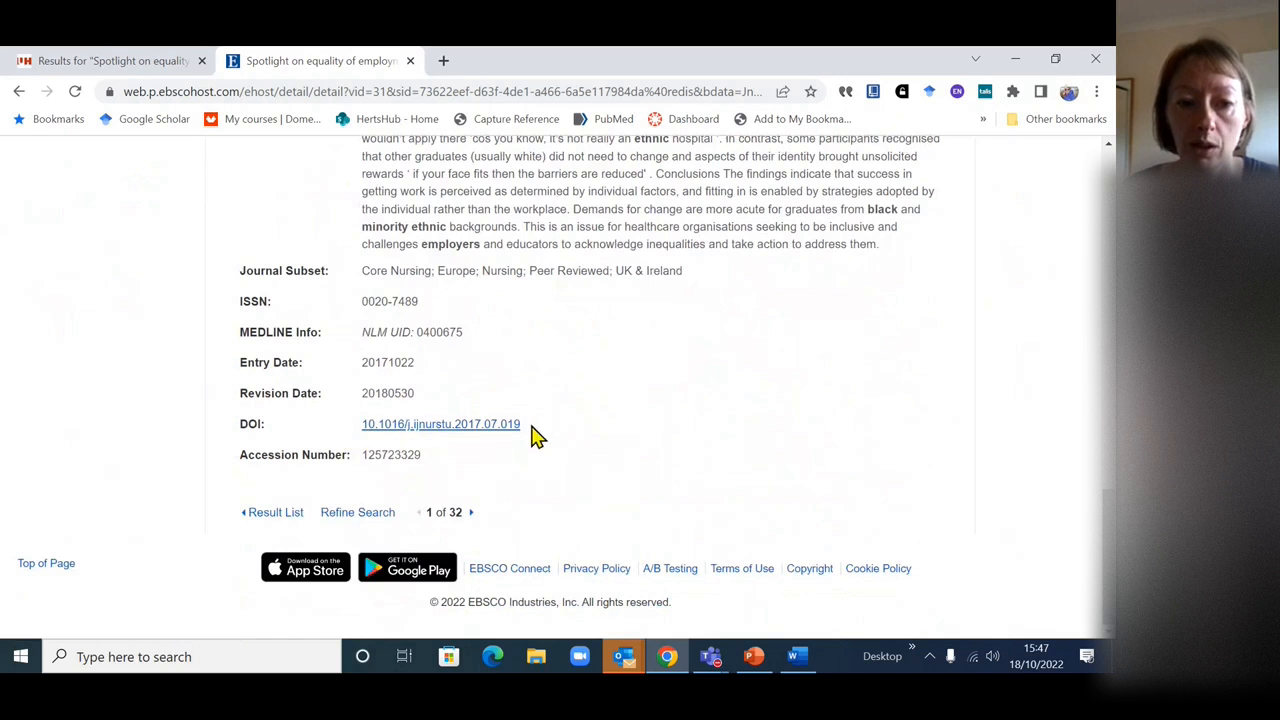
drag(522, 425, 369, 427)
key(ctrl+c)
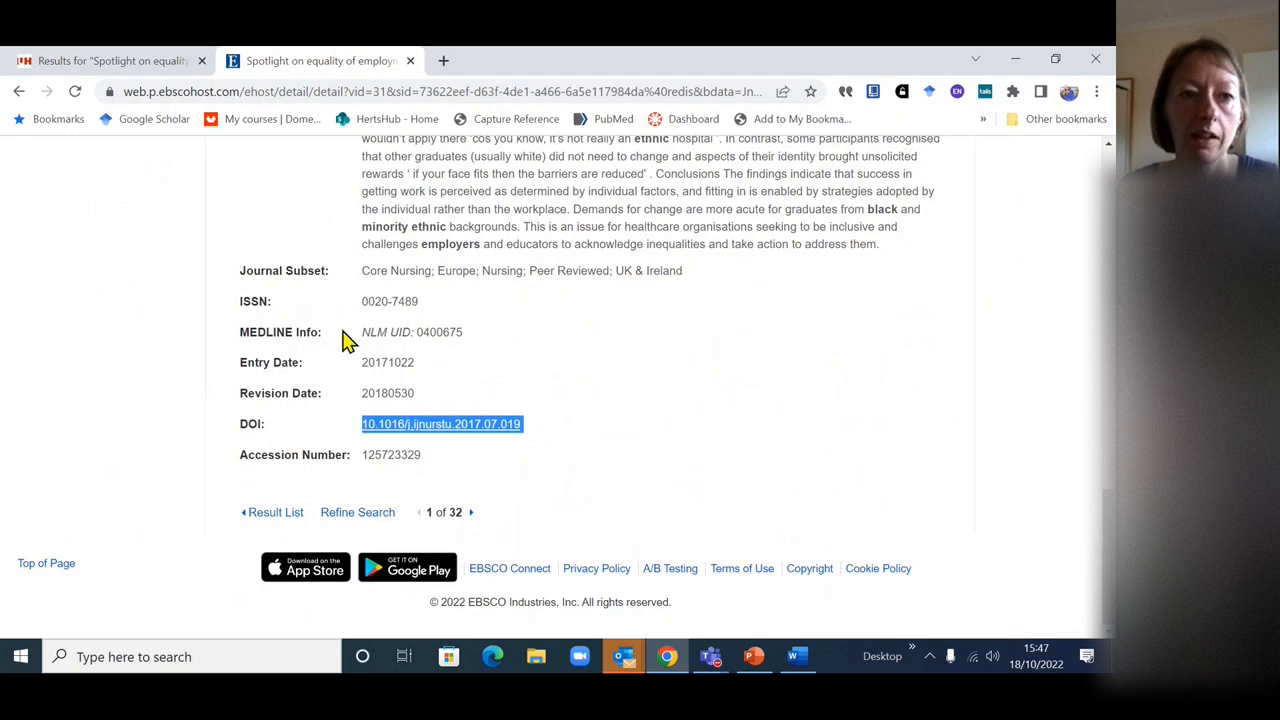
click(156, 64)
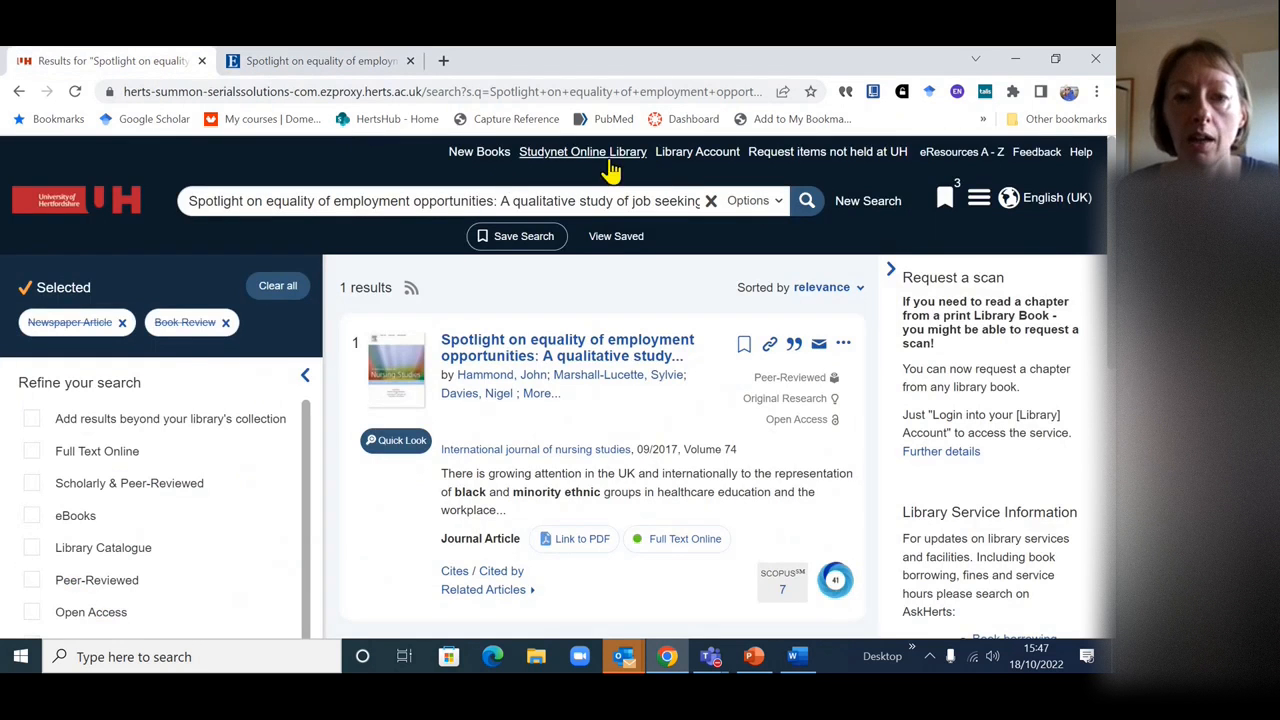
- Open the library account's interlibrary loan requests, create a new request and accept the copyright declaration
click(700, 152)
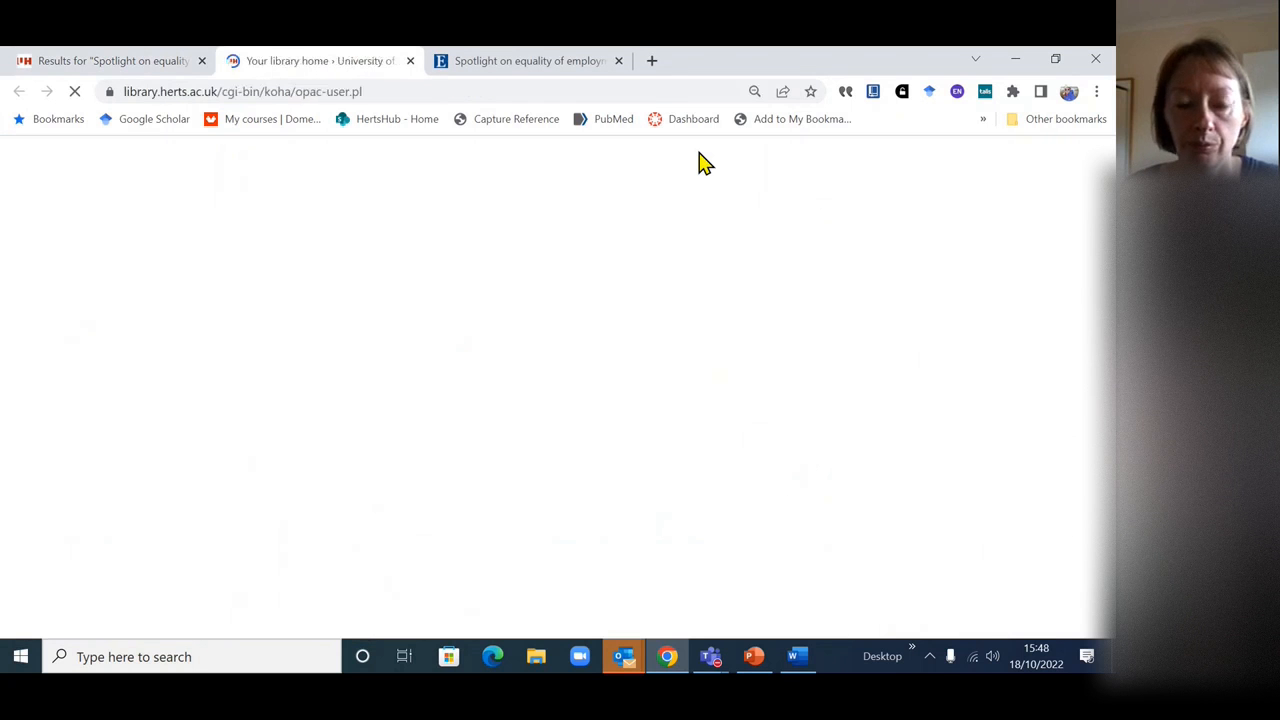
scroll(575, 265, down, 1)
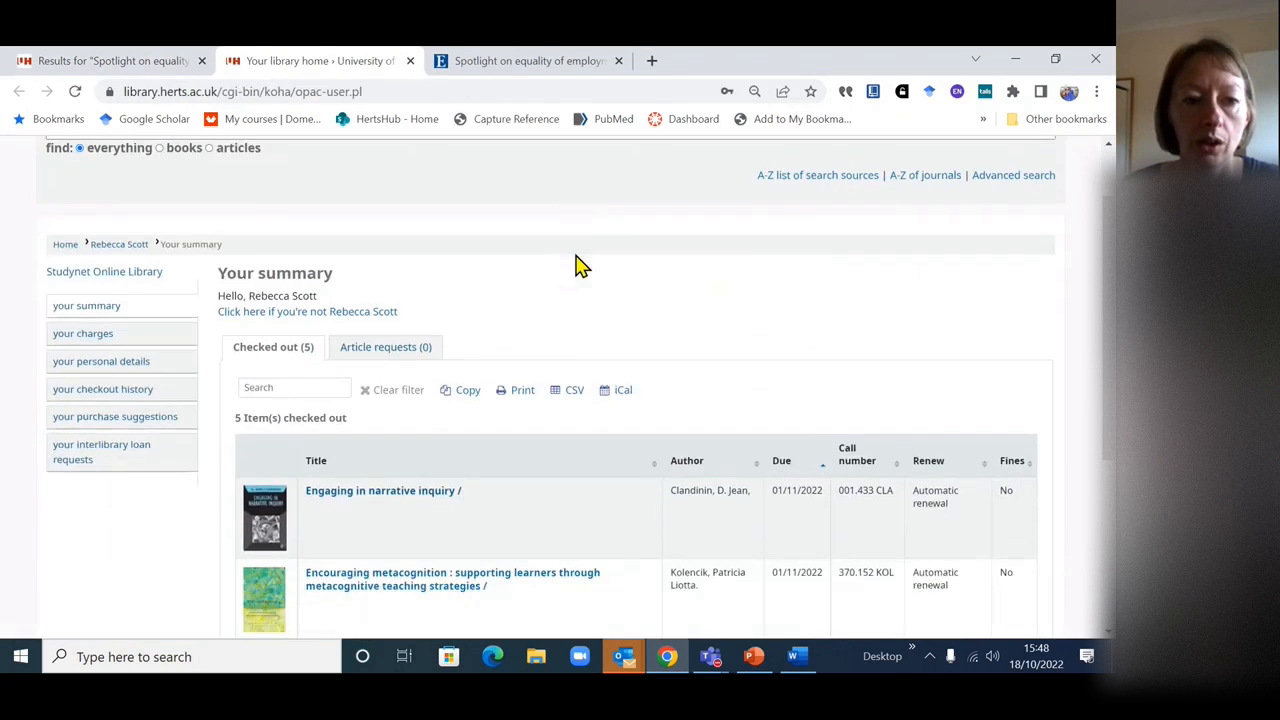
click(84, 463)
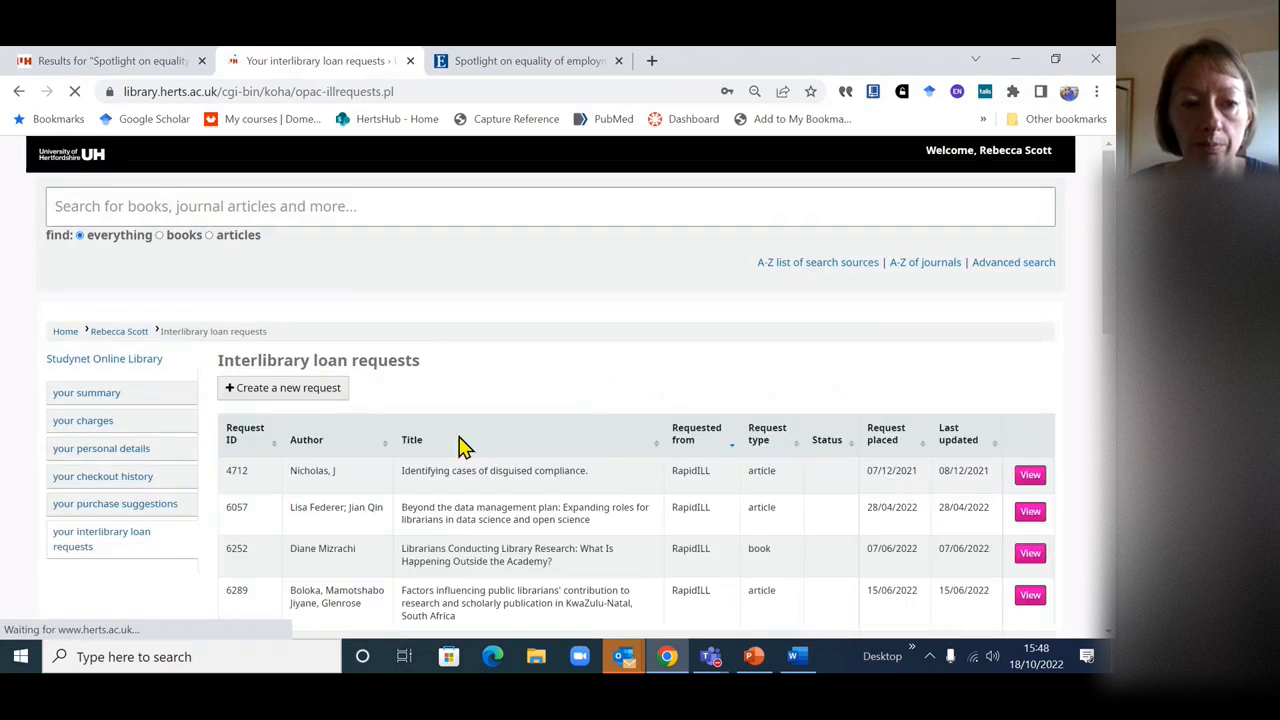
scroll(455, 440, down, 1)
click(324, 305)
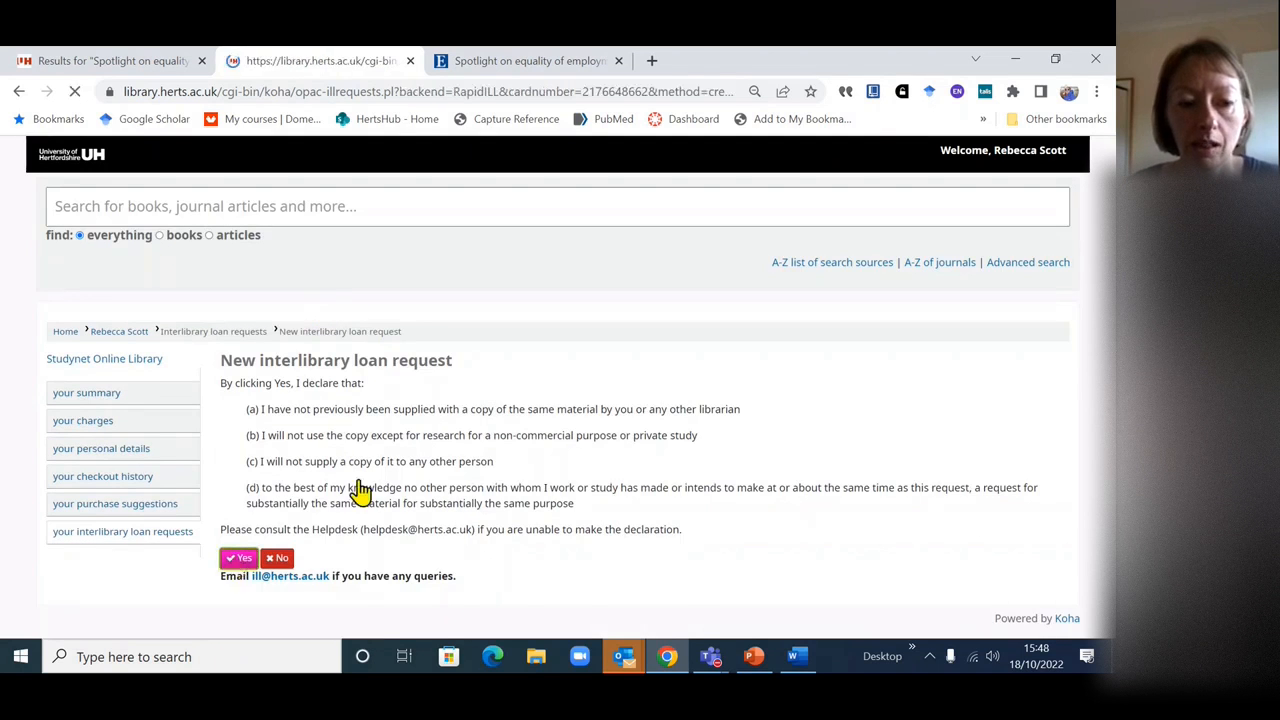
- Enter the DOI 10.1016/j.ijnurstu.2017.07.019 in the interlibrary loan form so the article details auto-fill, and review the fields
scroll(428, 535, down, 2)
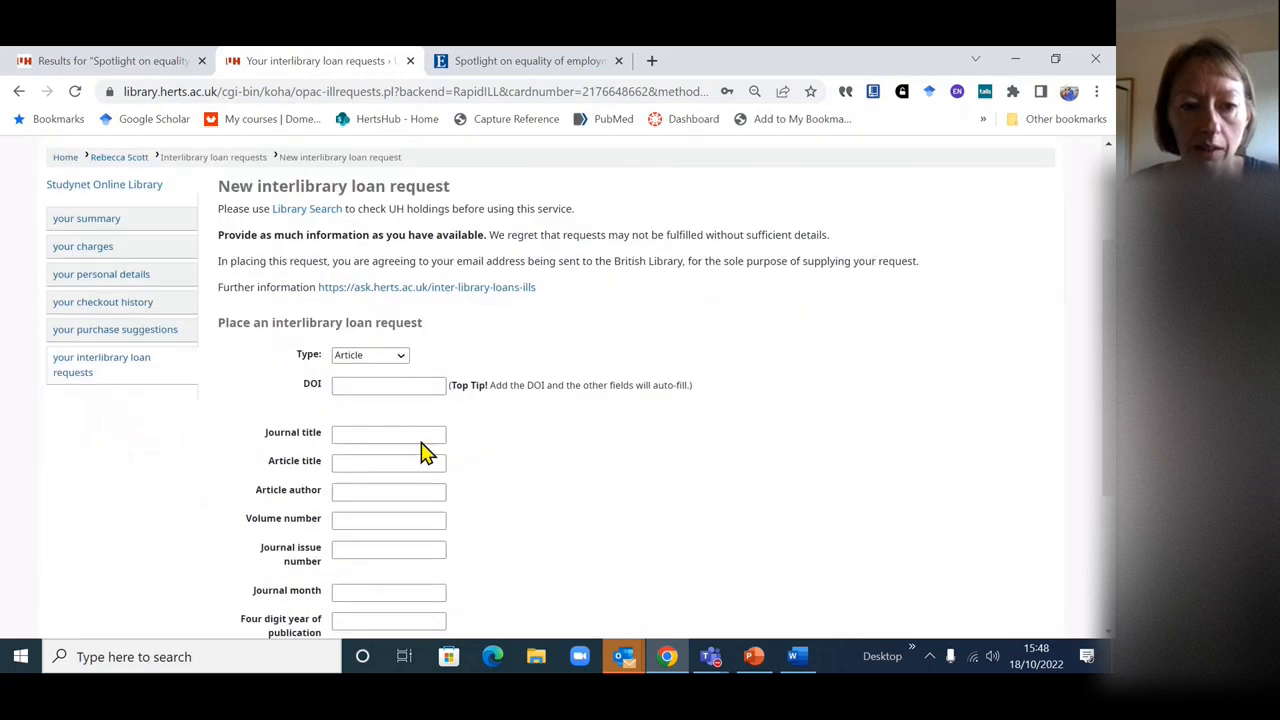
click(391, 386)
key(ctrl+v)
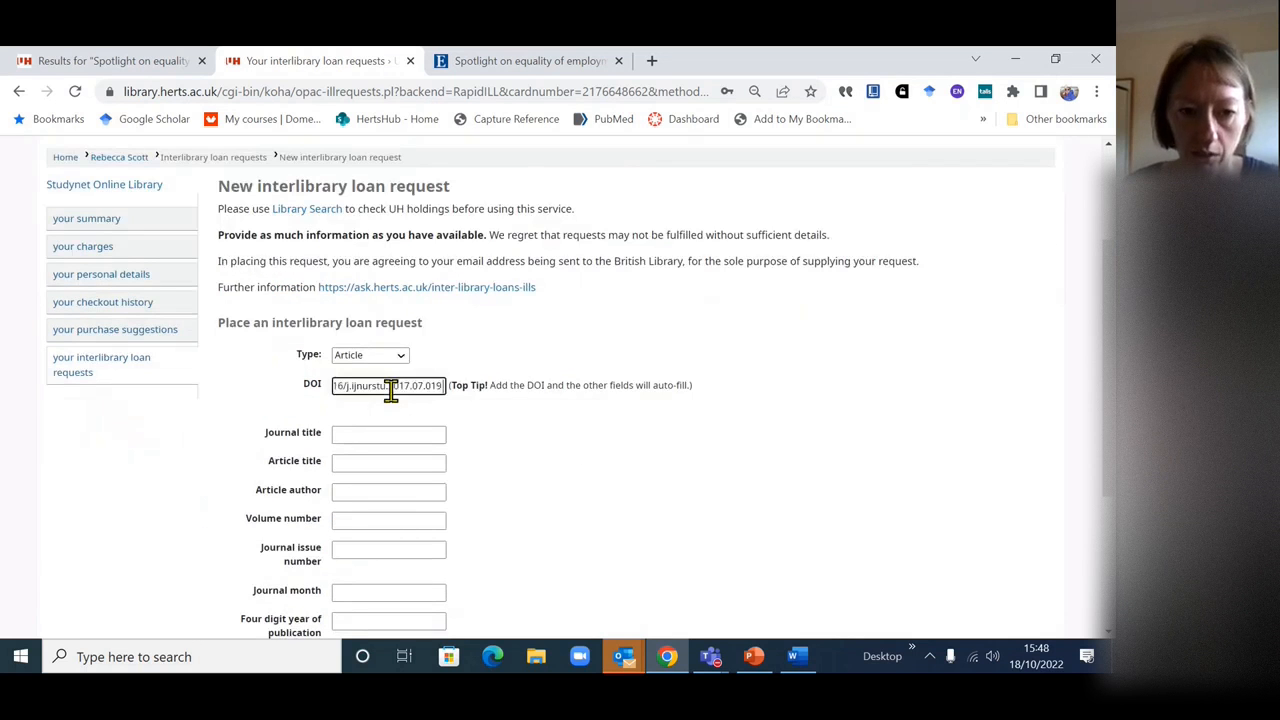
click(424, 431)
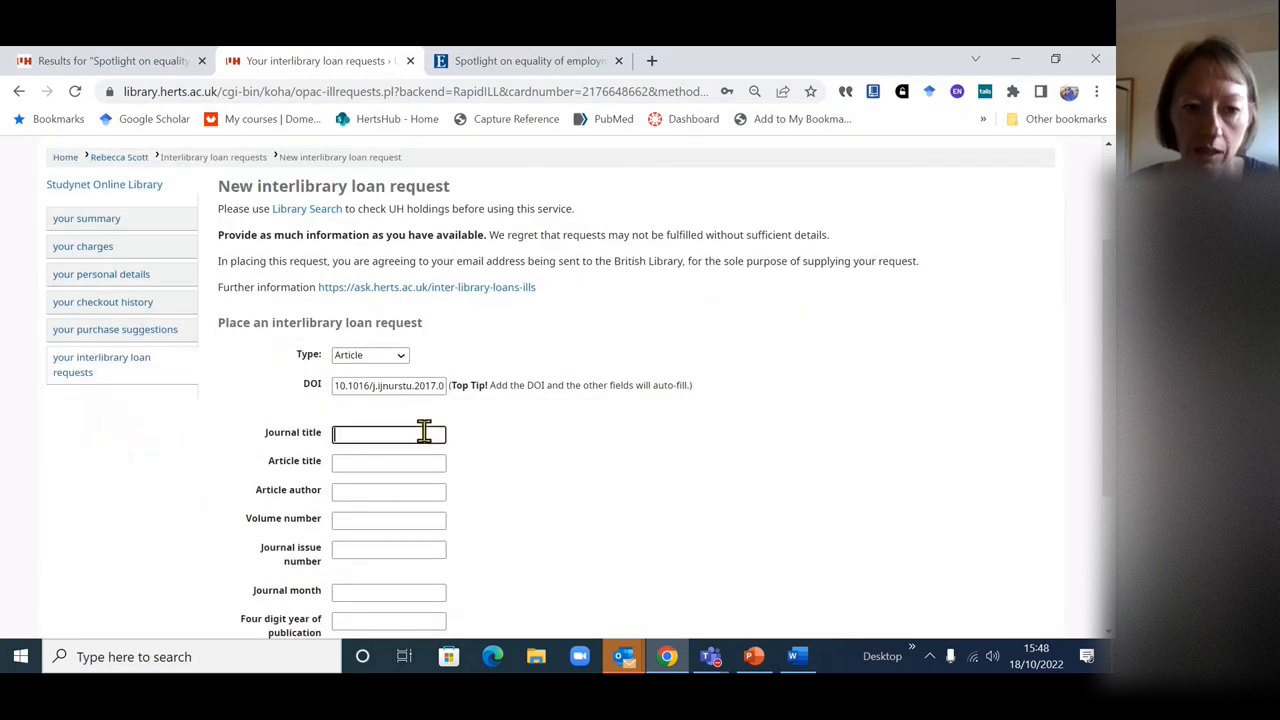
click(640, 528)
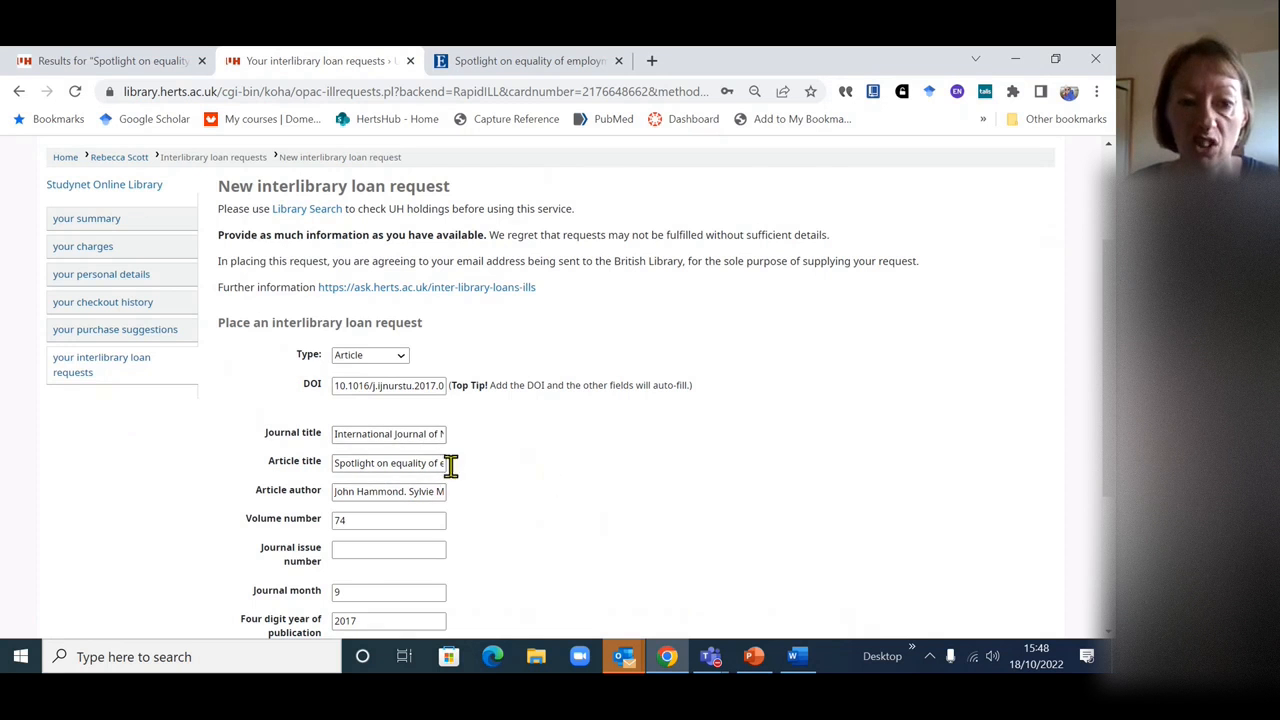
scroll(531, 477, down, 3)
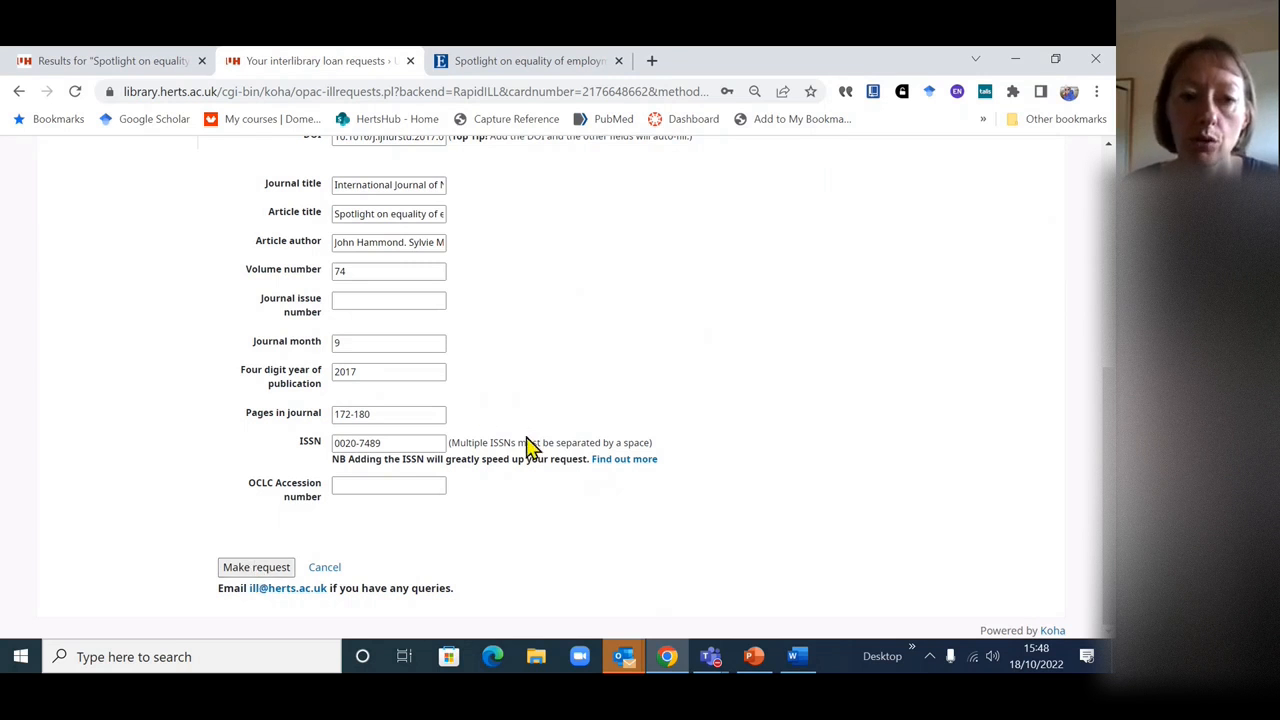
scroll(528, 448, up, 2)
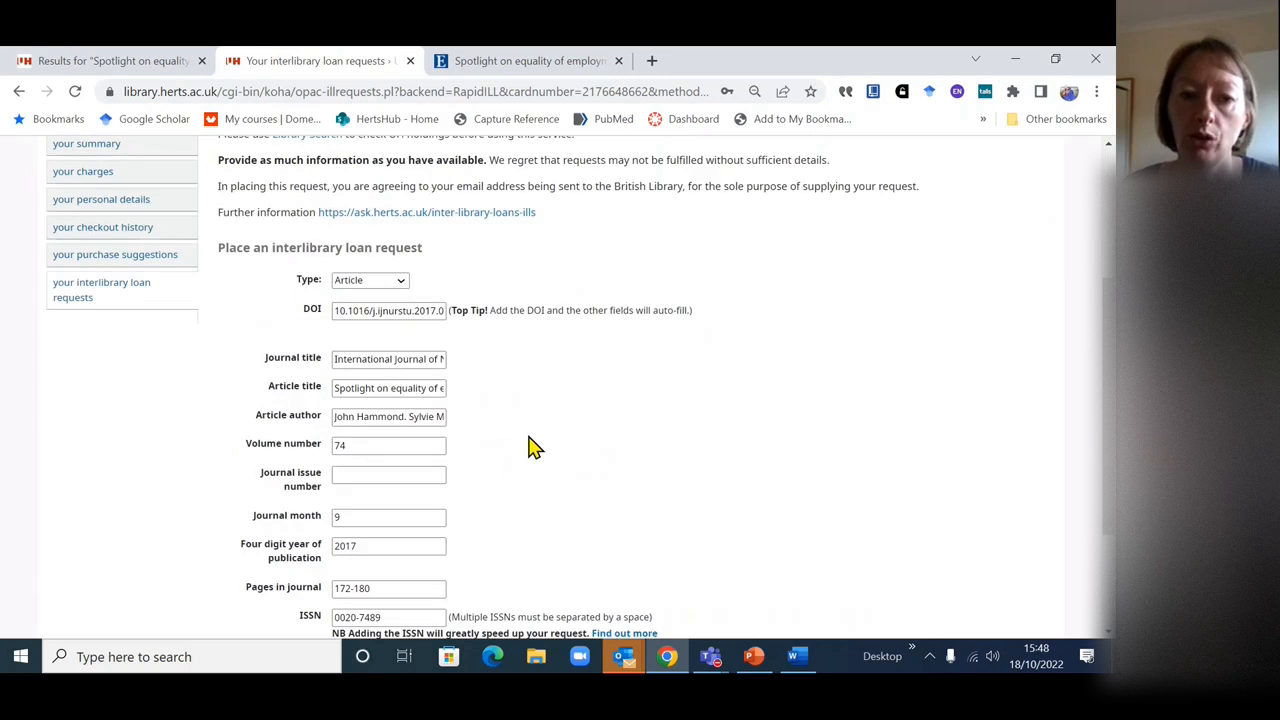
scroll(533, 447, up, 2)
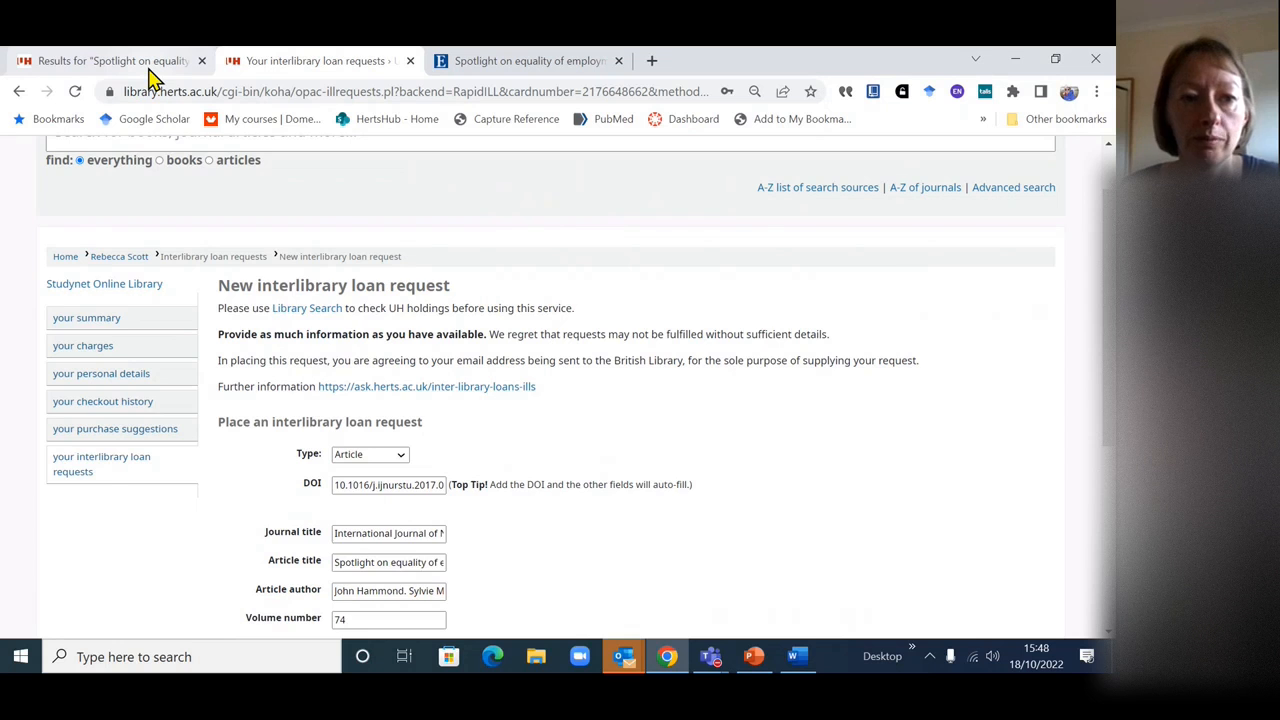
- Switch back to the article's EBSCOhost record and return to the S5 NOT S6 result list
click(150, 77)
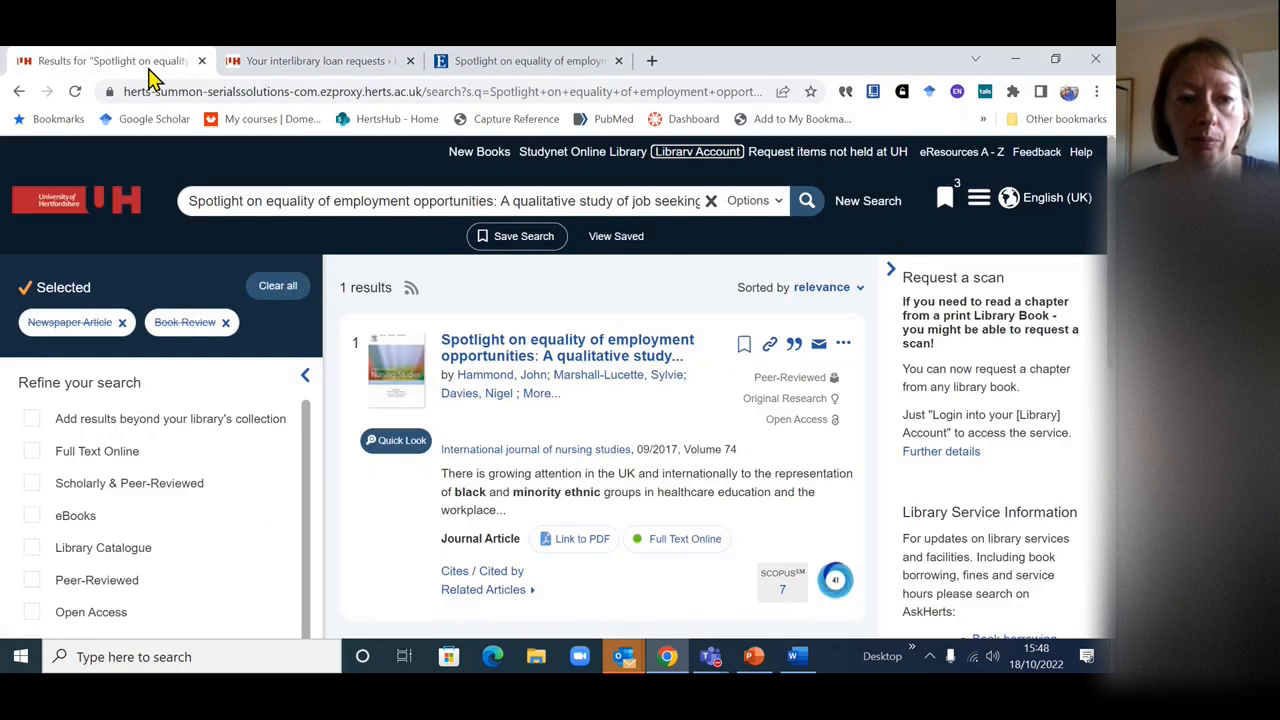
click(505, 73)
click(705, 365)
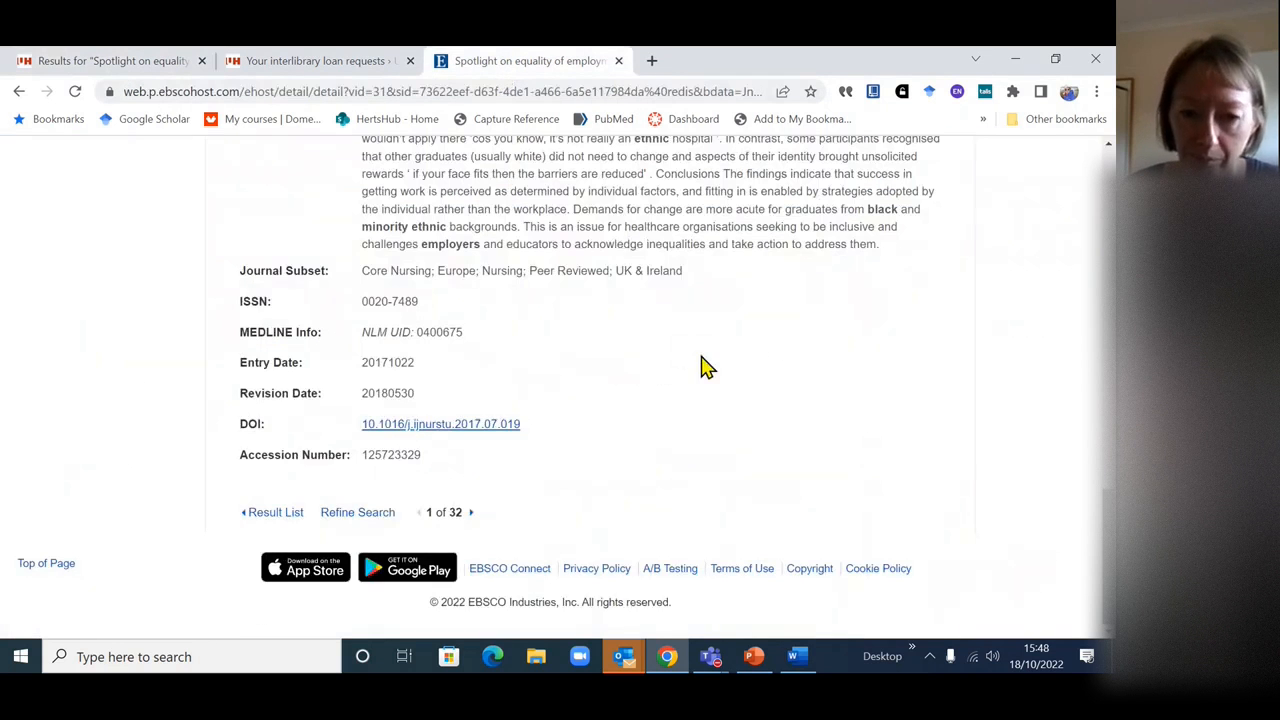
scroll(705, 360, up, 1)
scroll(706, 352, up, 10)
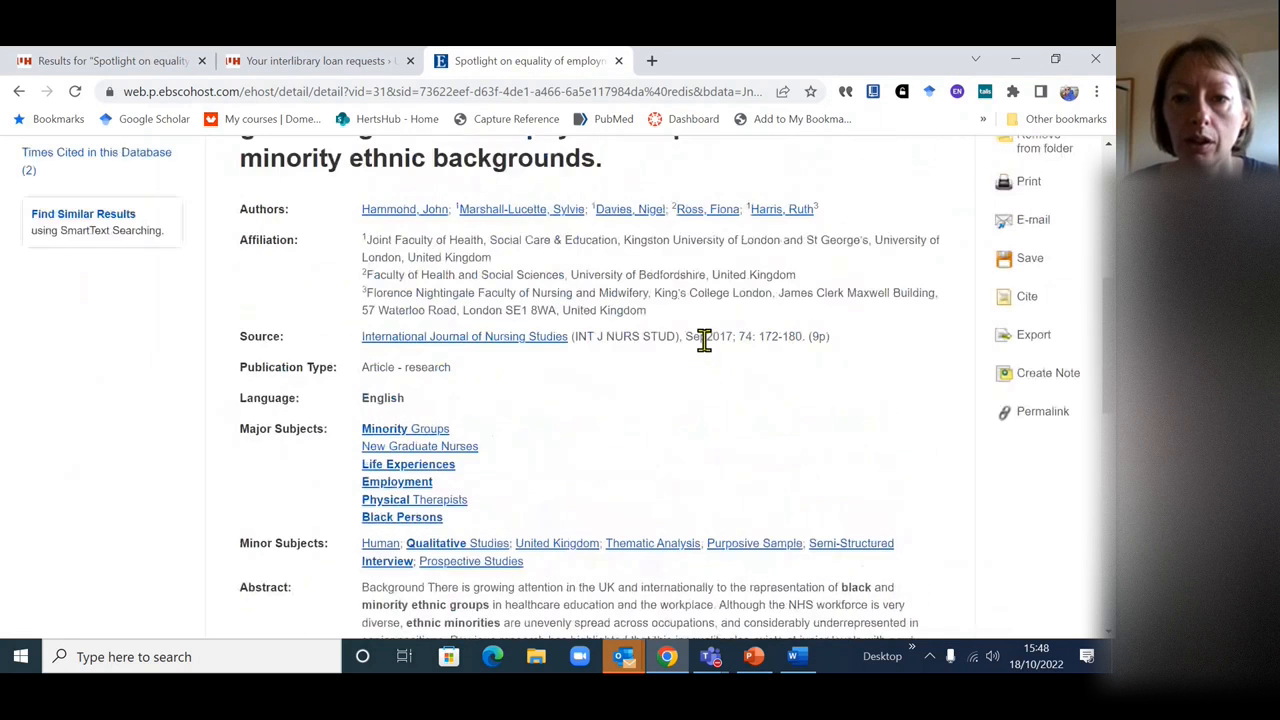
scroll(731, 332, up, 2)
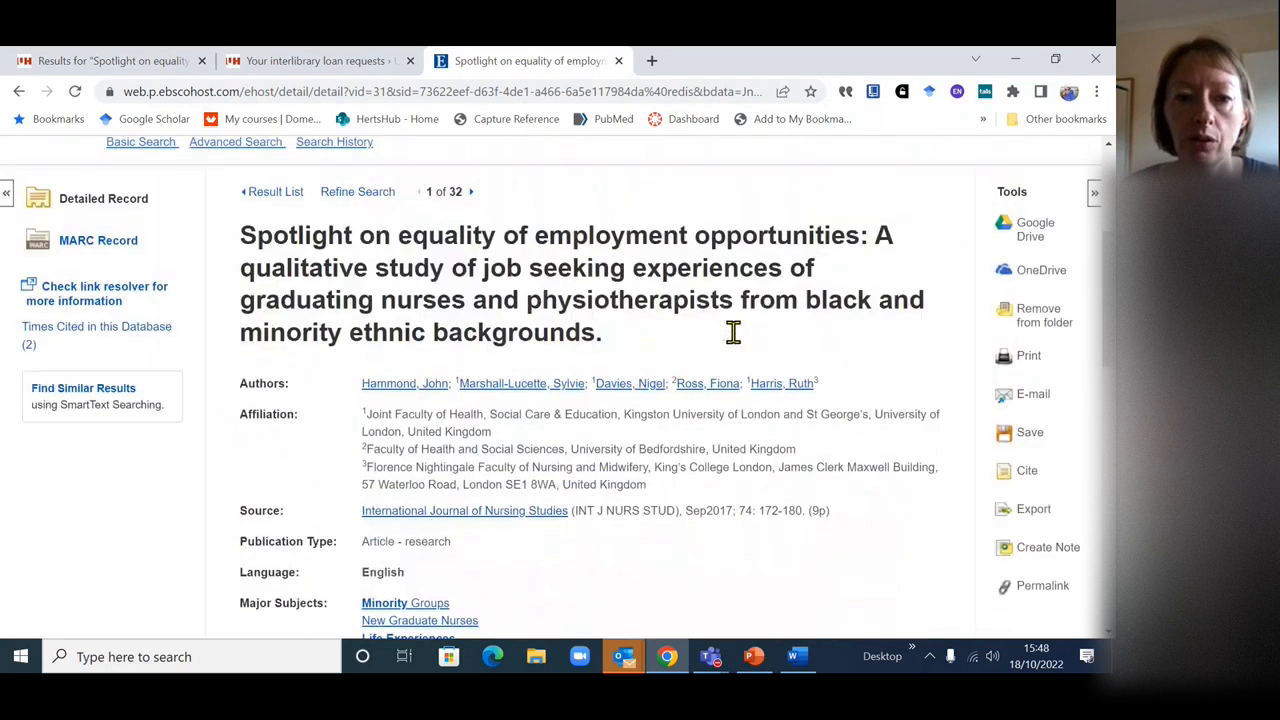
scroll(731, 345, up, 2)
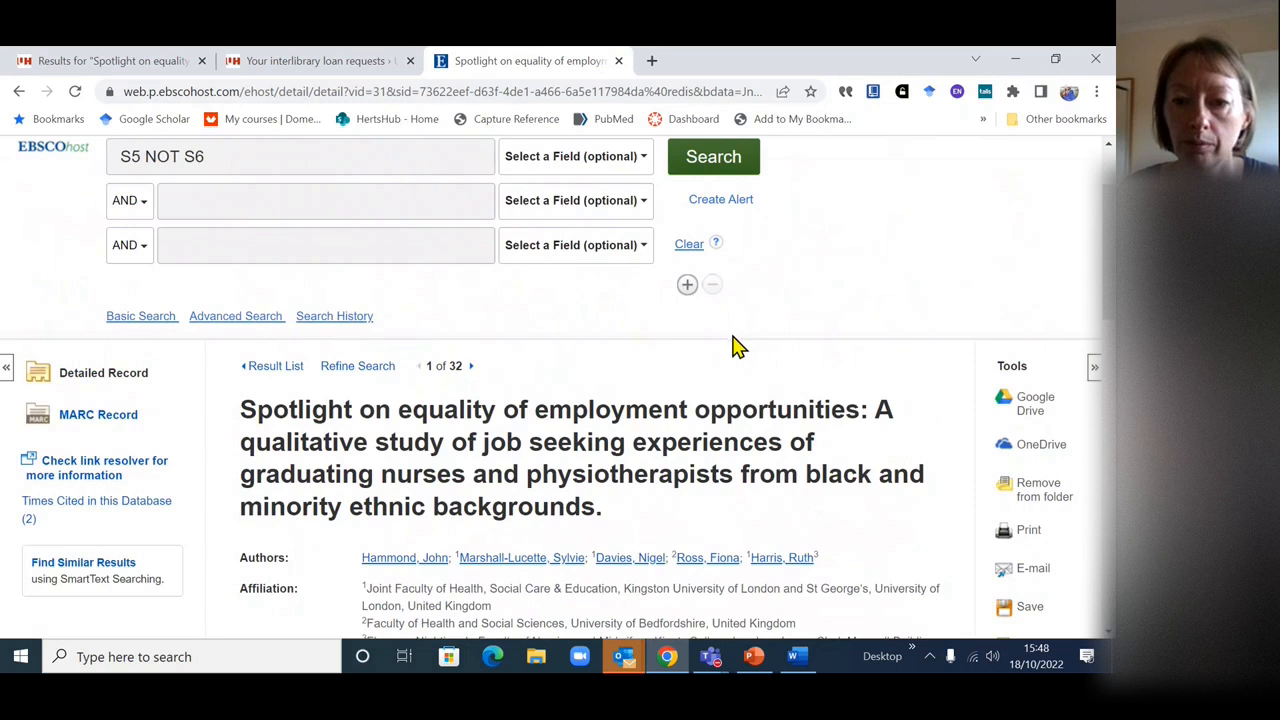
scroll(745, 340, down, 4)
scroll(749, 348, up, 3)
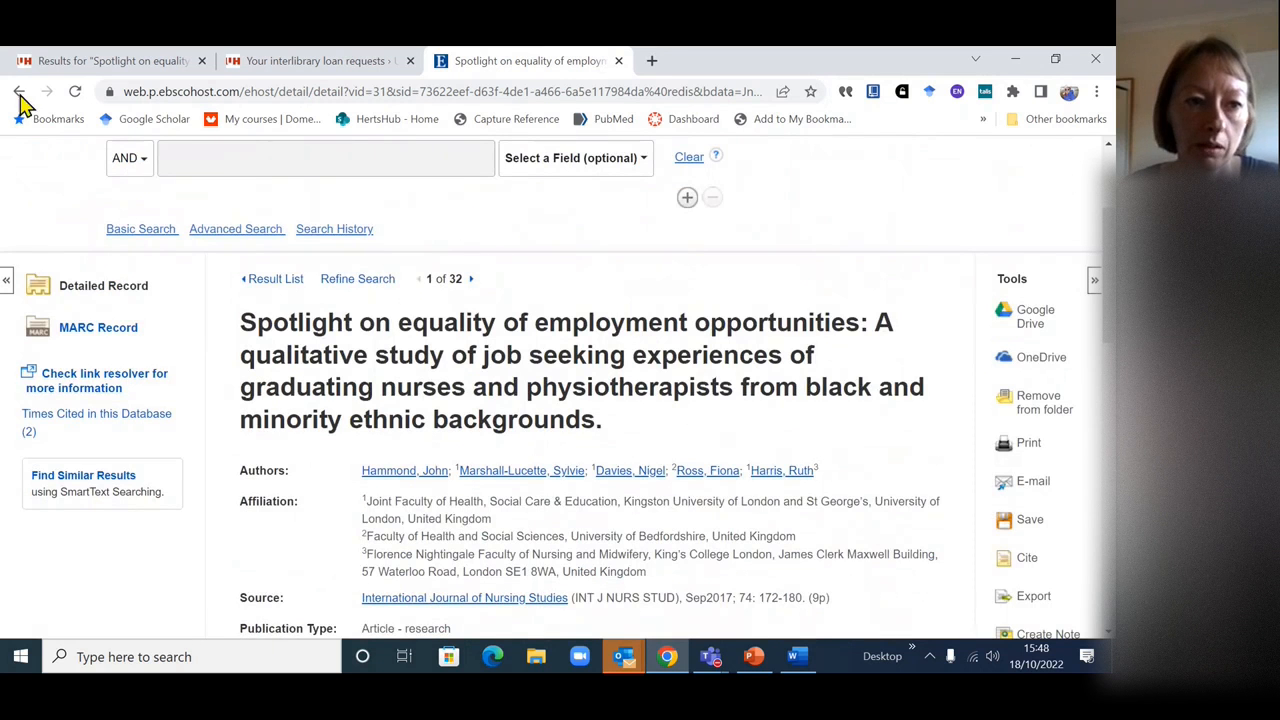
click(19, 91)
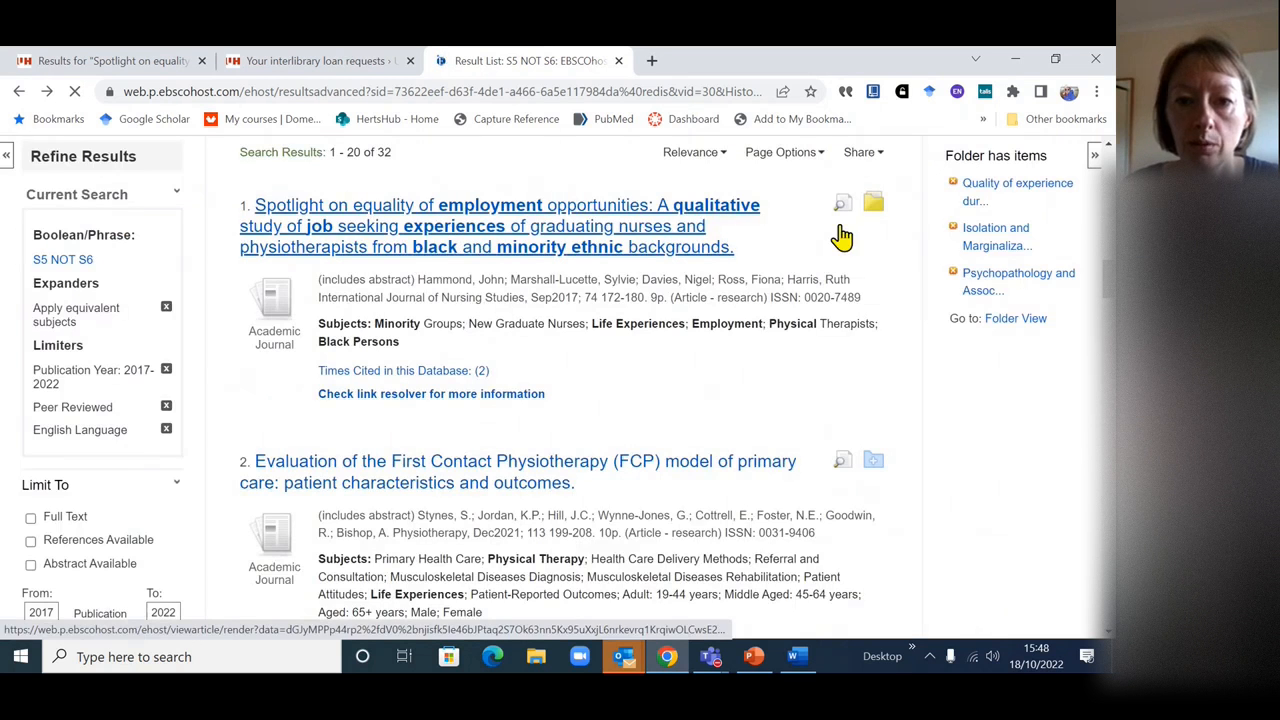
- Add the third result, "Raising the curtain on the equality theatre", to My Folder
scroll(809, 266, down, 3)
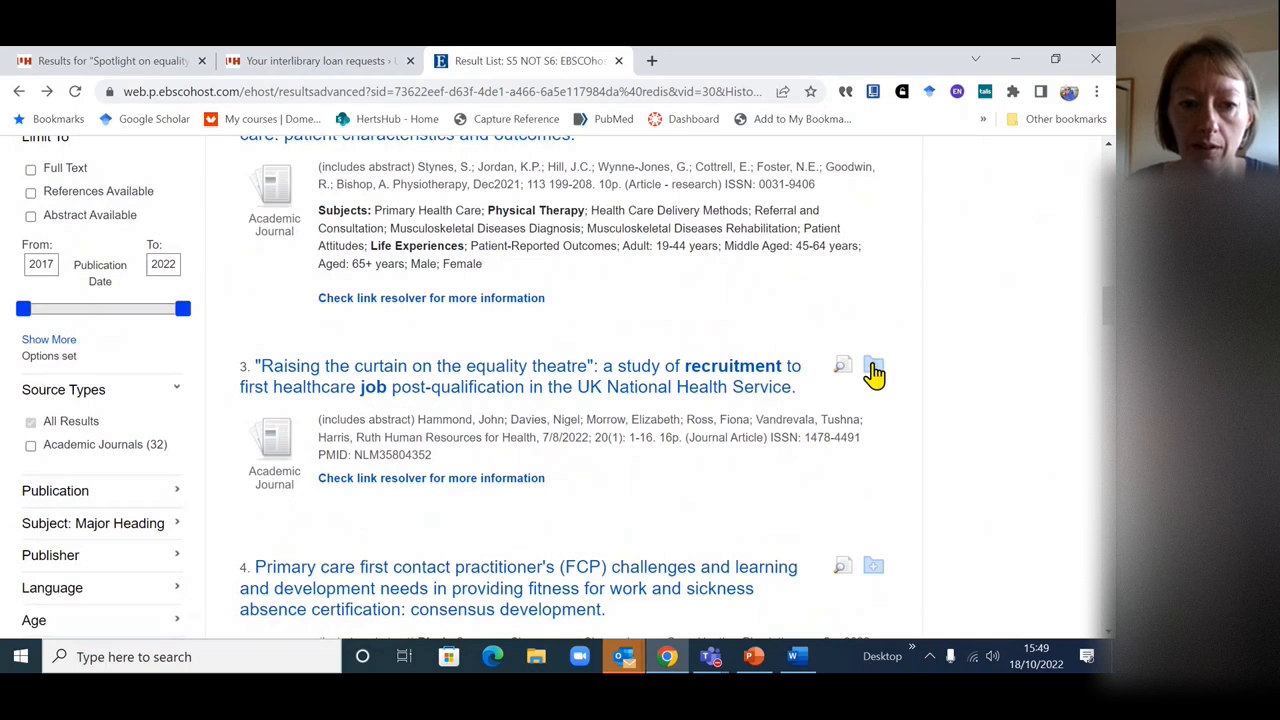
mouse_move(874, 372)
scroll(703, 369, down, 1)
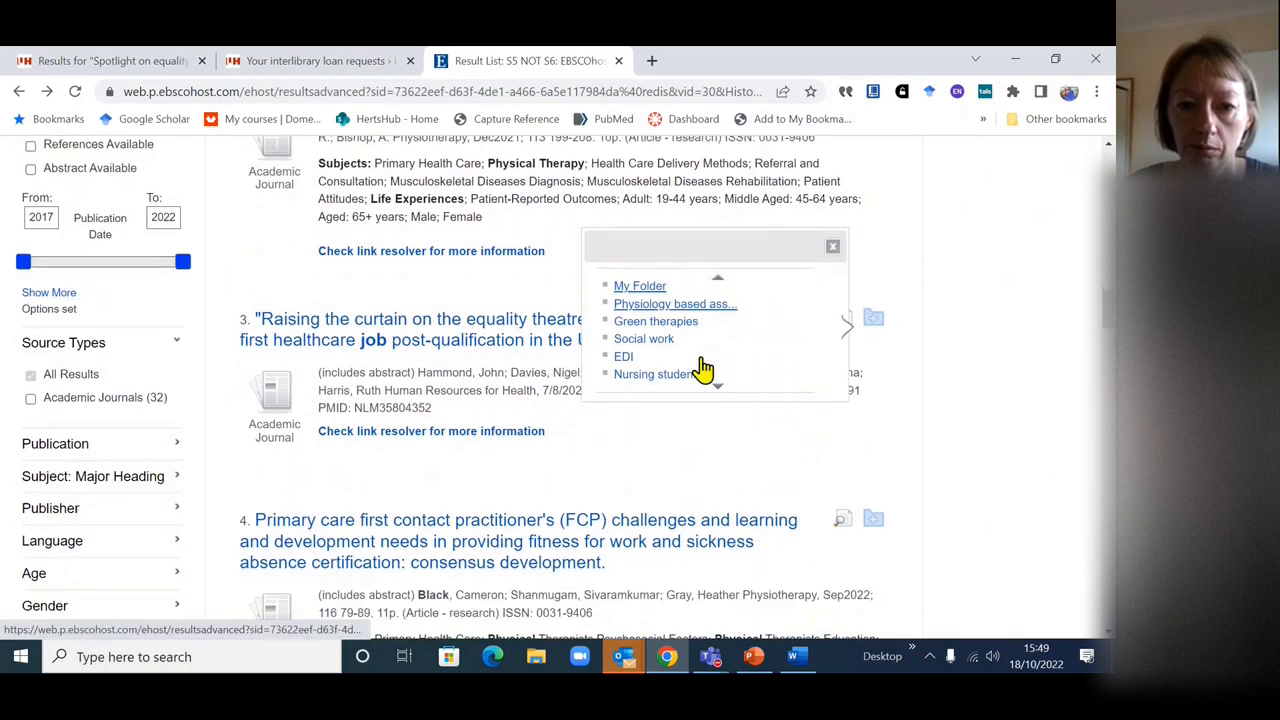
click(639, 248)
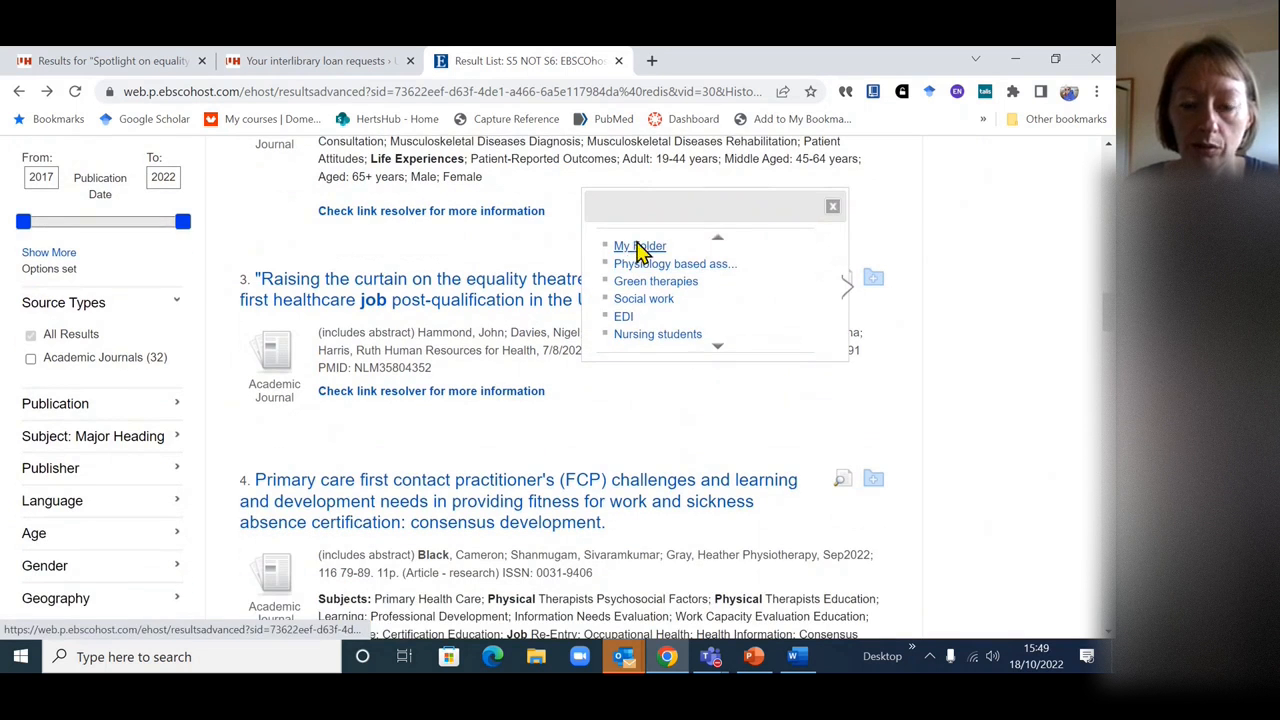
- Open the EBSCOhost folder of saved items and select all of its articles
scroll(700, 300, up, 10)
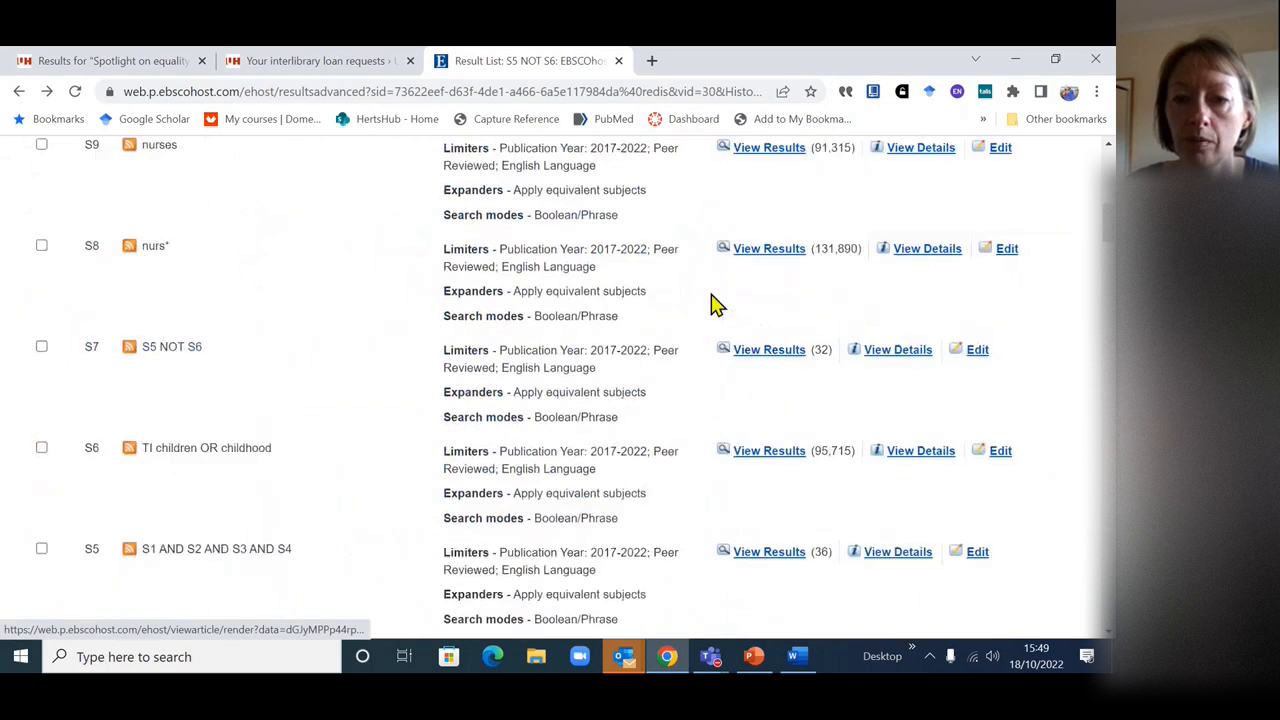
scroll(710, 305, up, 10)
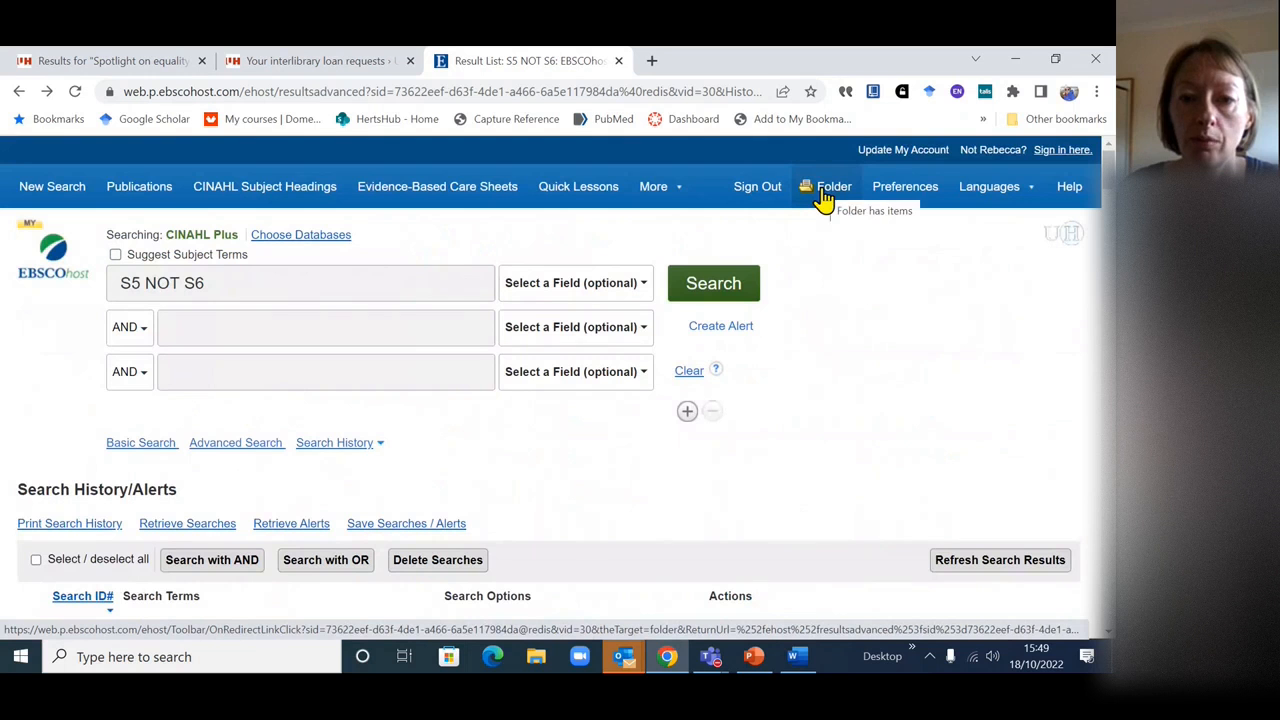
click(823, 197)
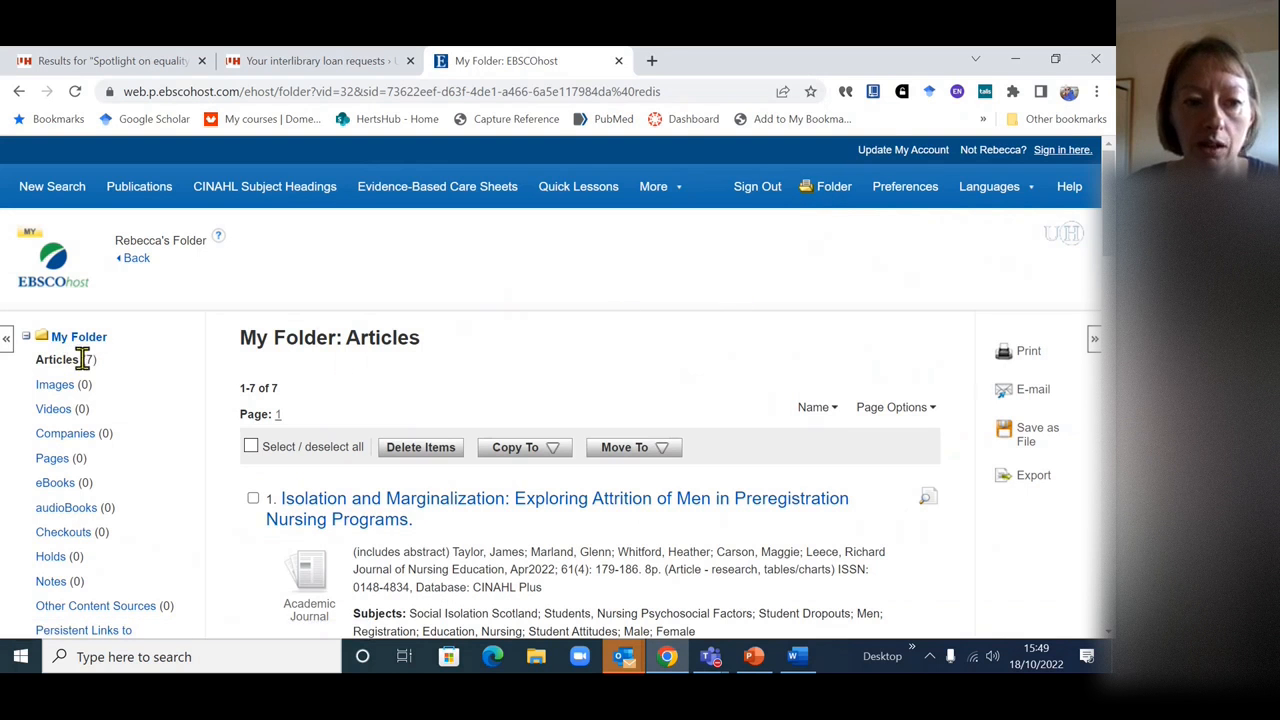
scroll(495, 366, down, 2)
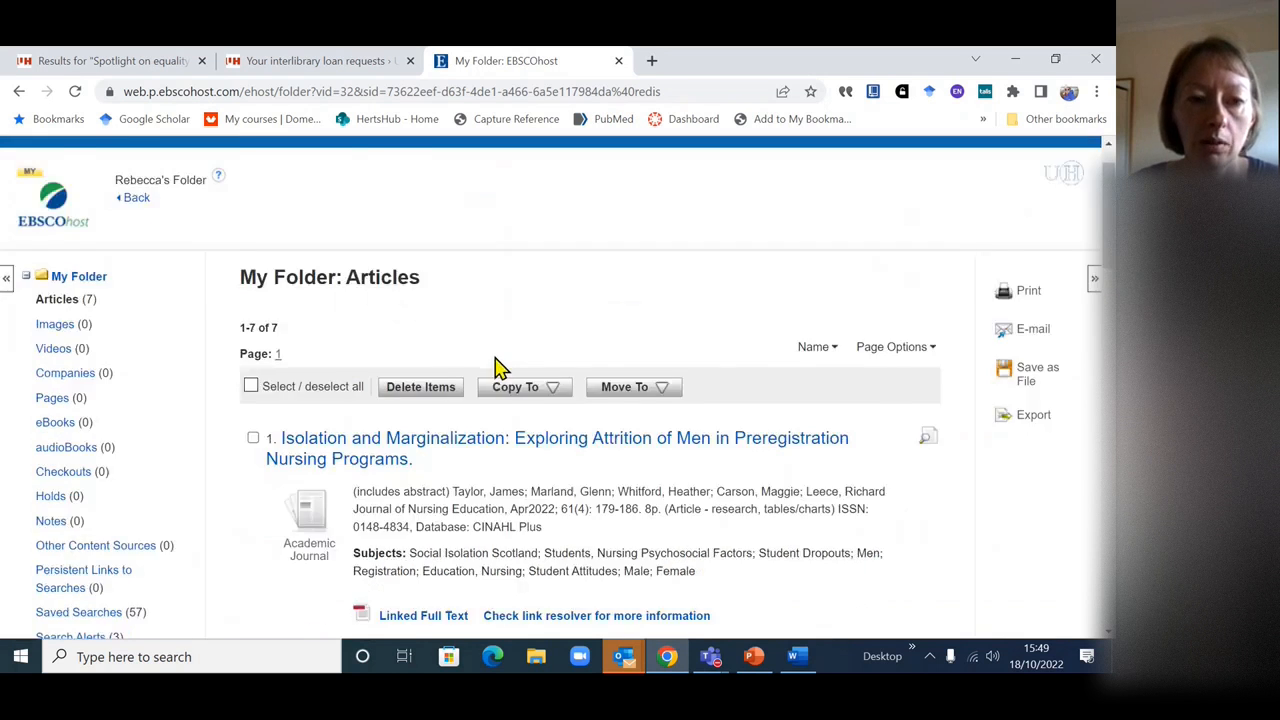
click(251, 273)
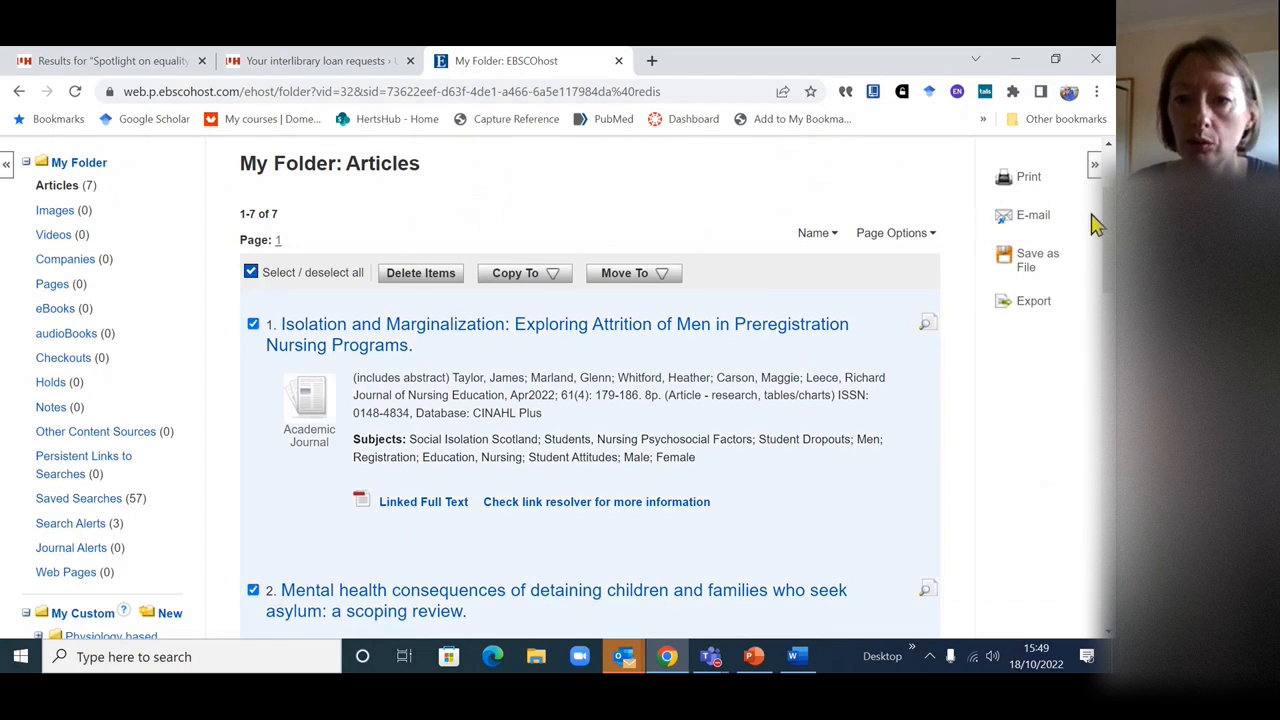
- Start e-mailing the selected articles and fill in the recipient's e-mail address
click(1043, 222)
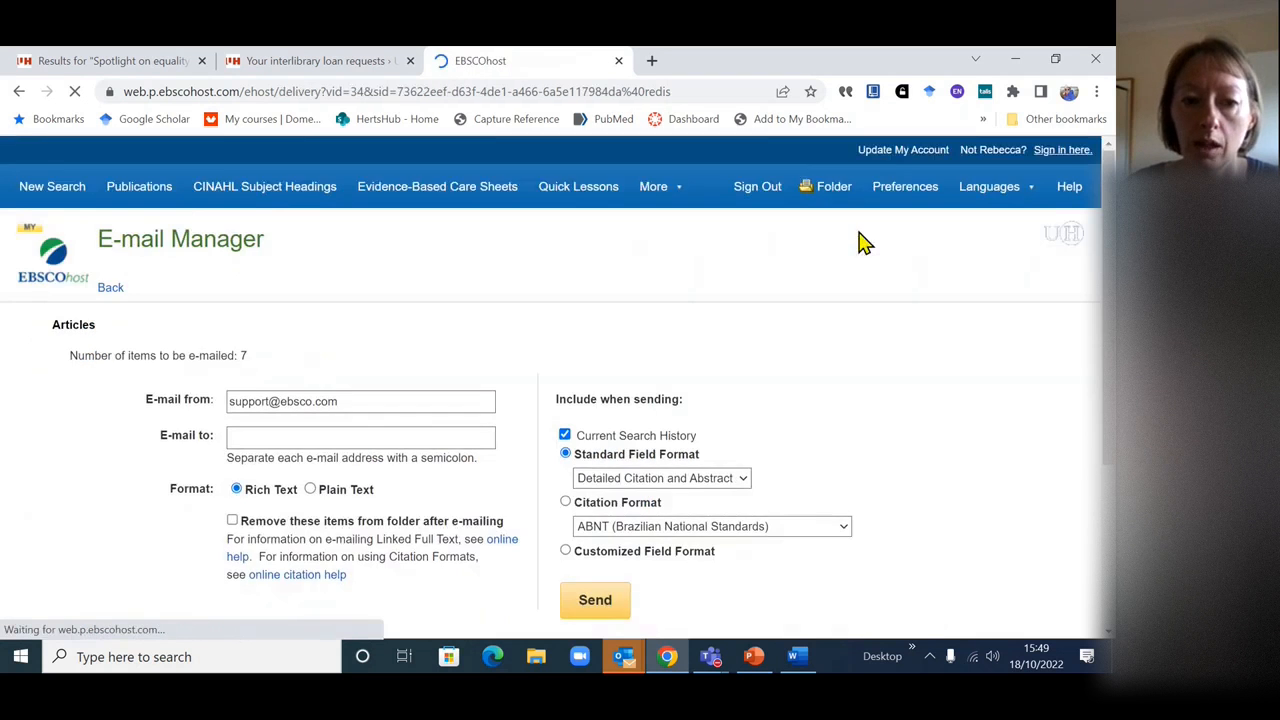
scroll(373, 315, down, 1)
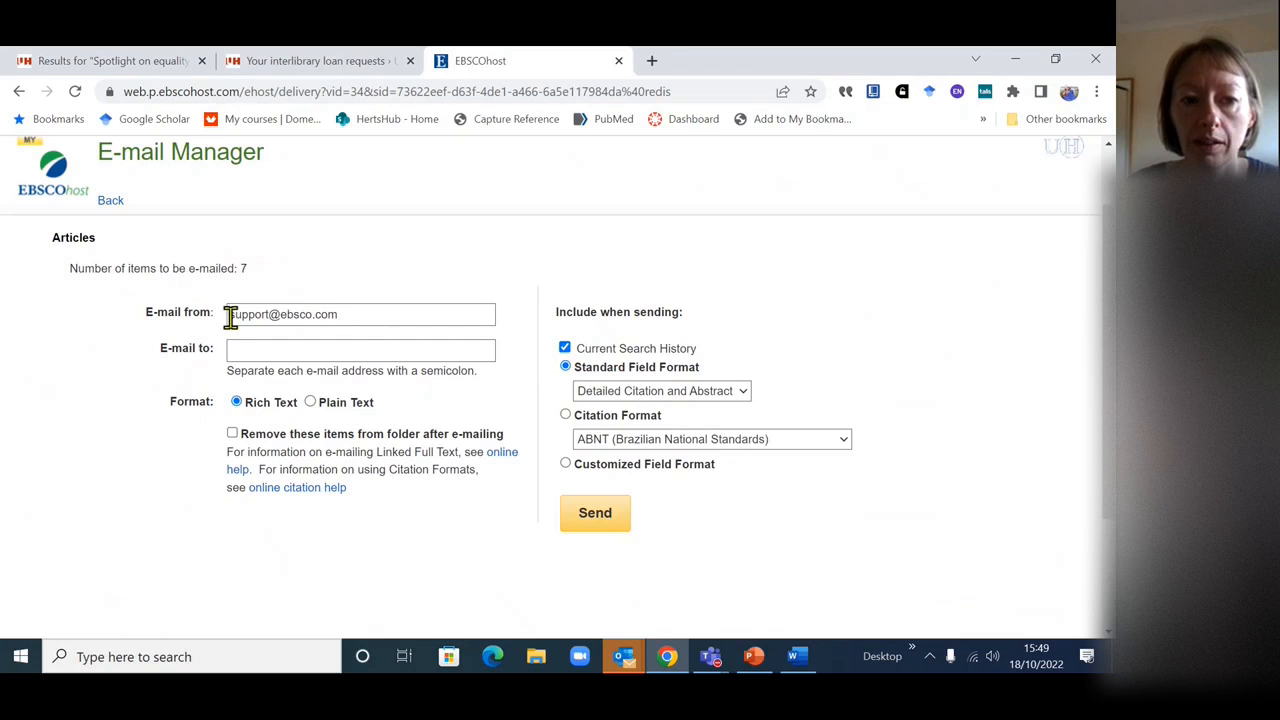
click(371, 349)
click(391, 398)
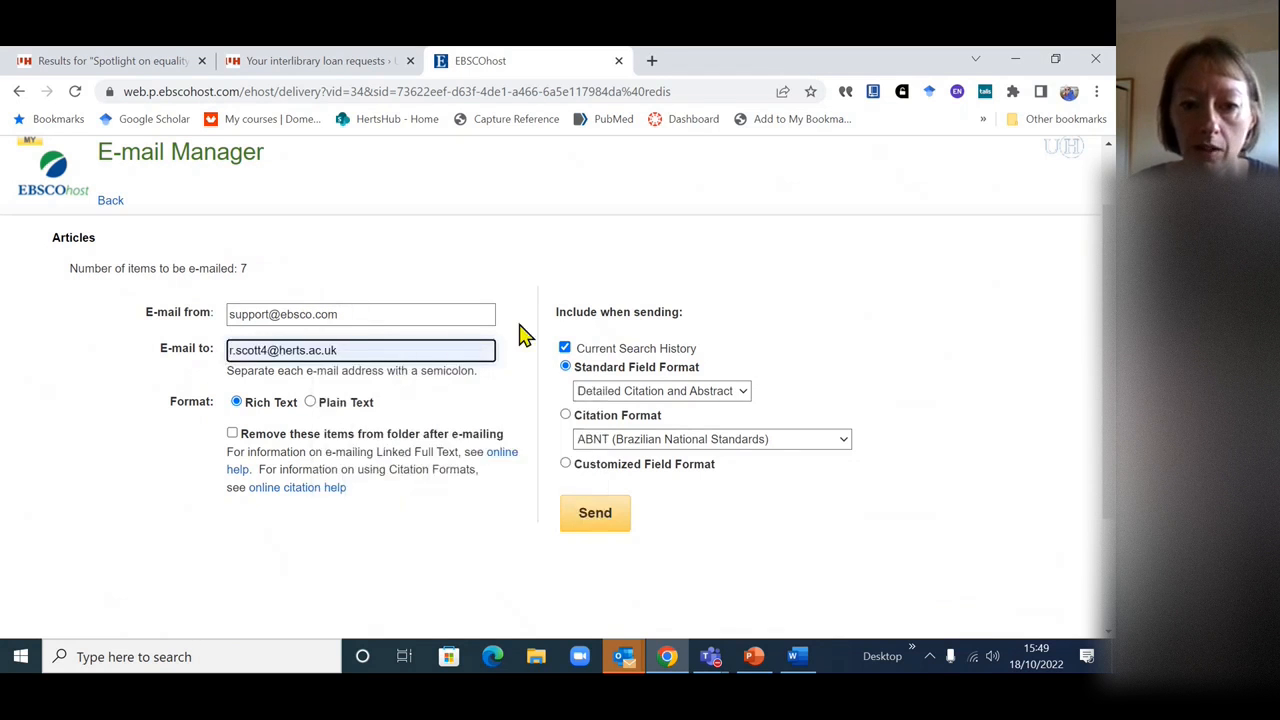
- Check the standard field format options, and set the e-mail to use the APA 7th Edition (American Psychological Assoc.) citation format
click(721, 393)
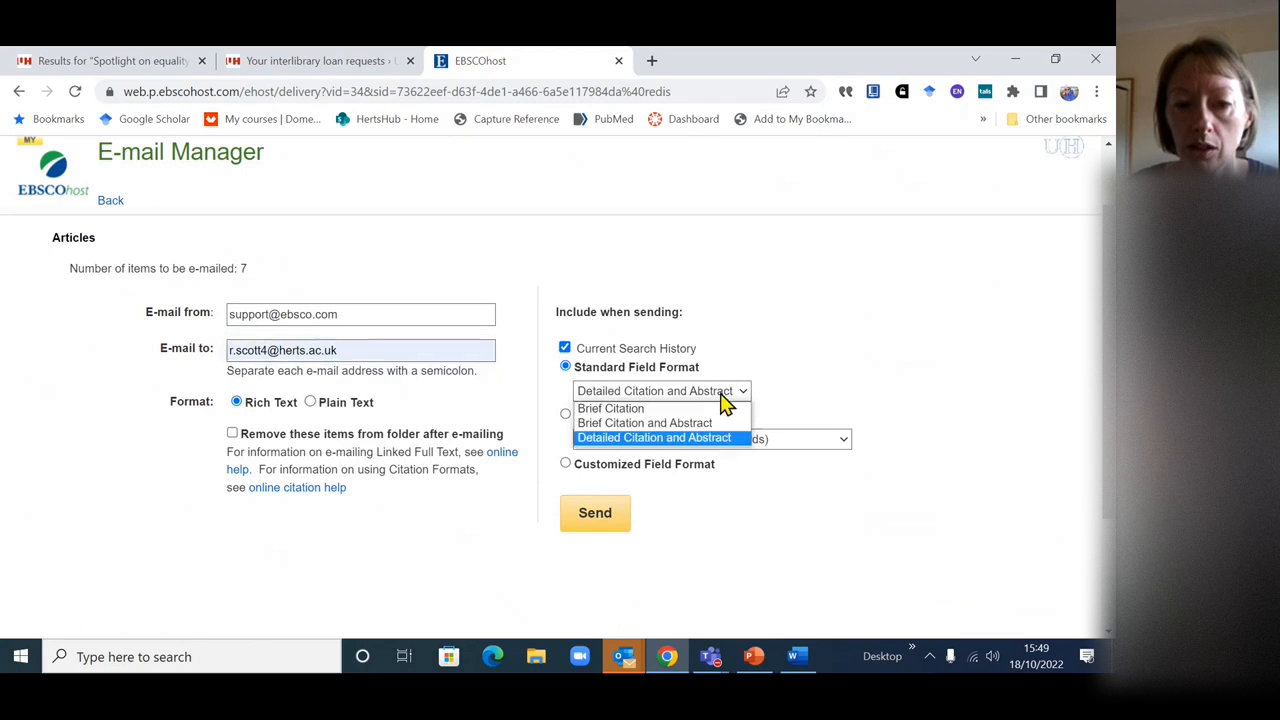
click(786, 334)
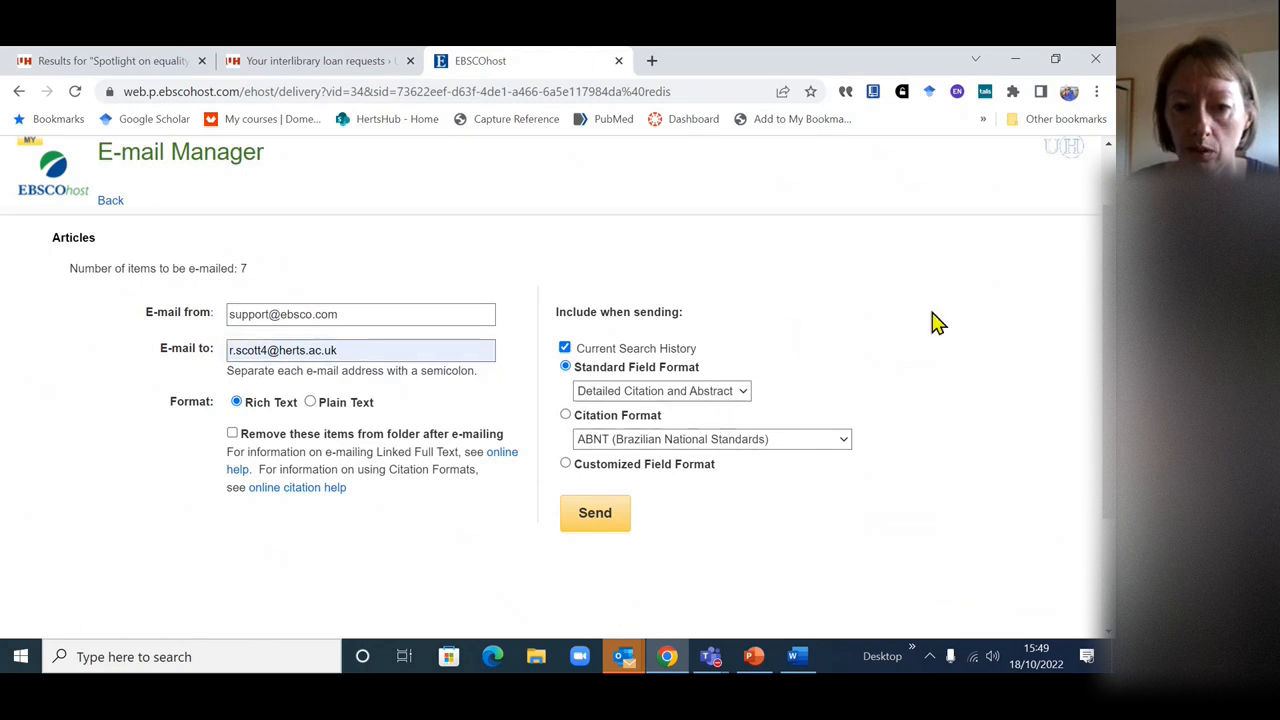
click(790, 440)
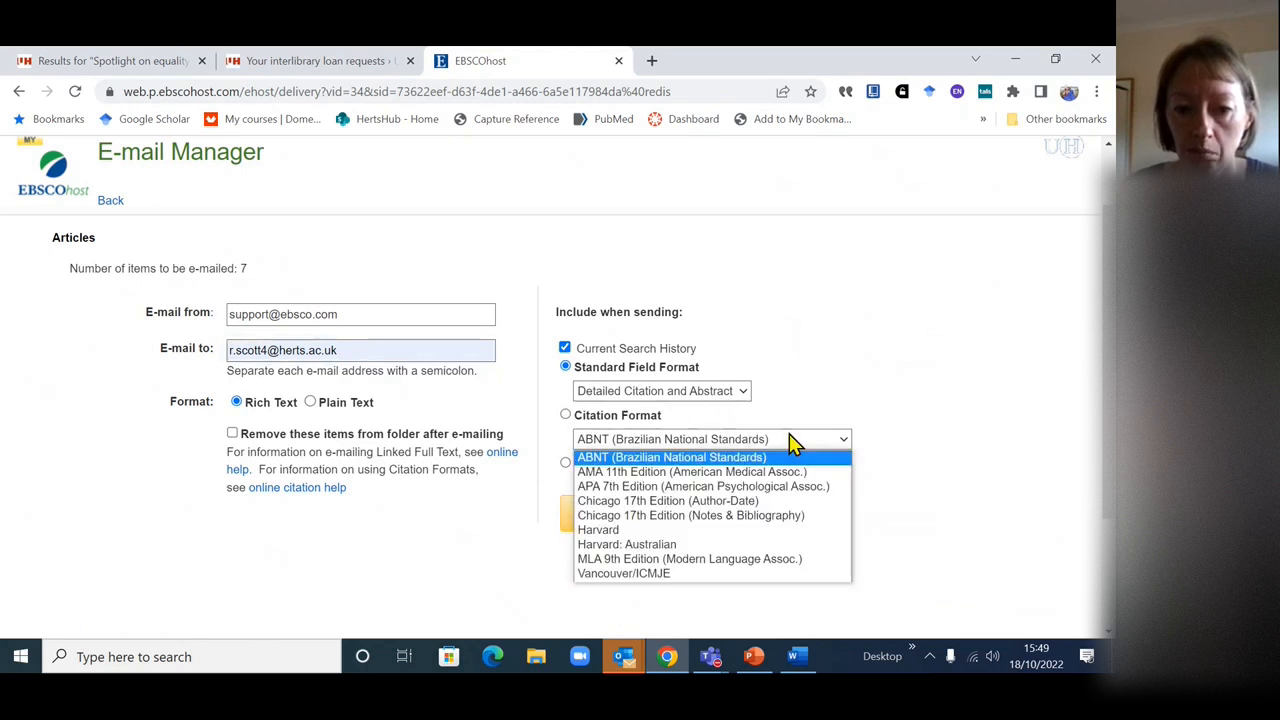
click(767, 489)
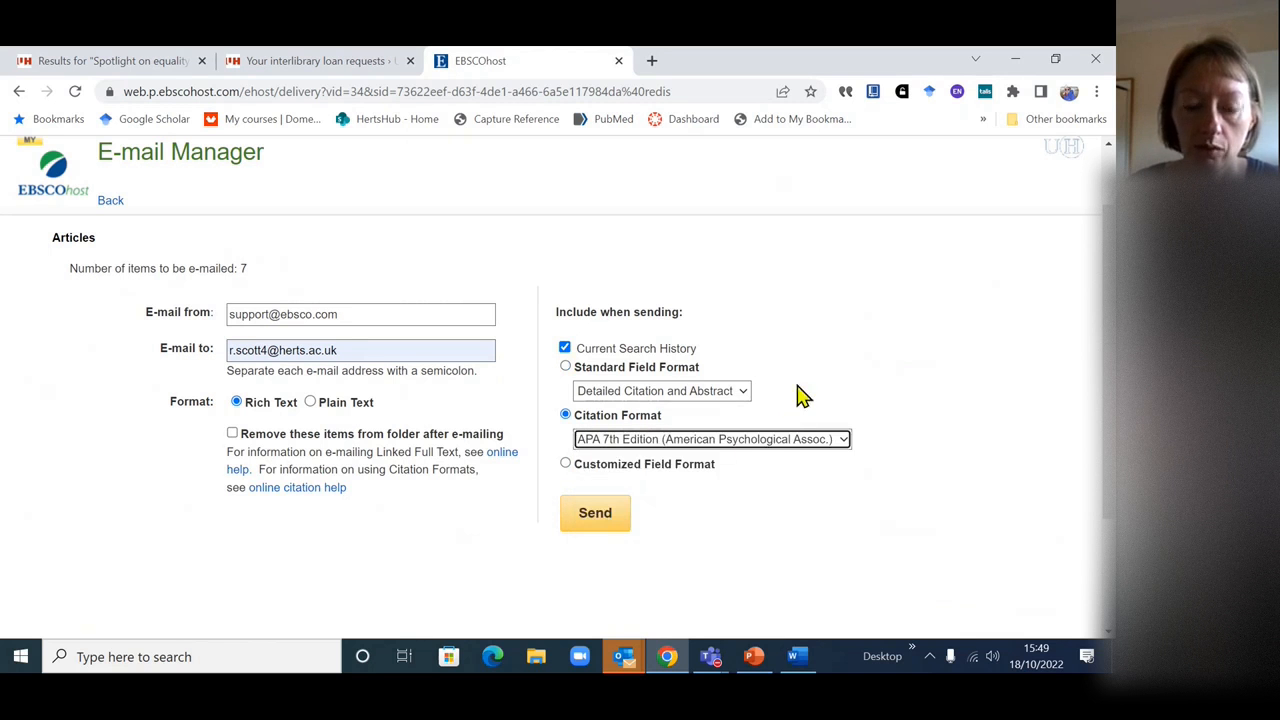
scroll(737, 434, down, 2)
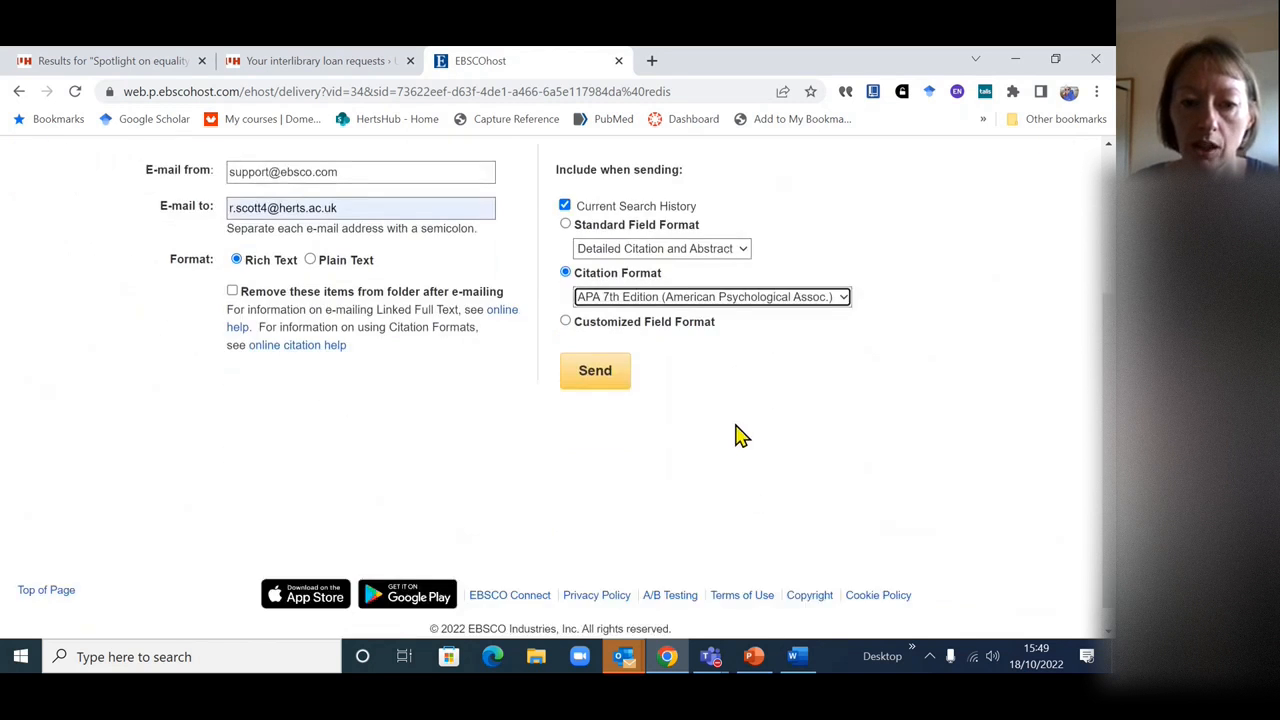
scroll(737, 434, up, 2)
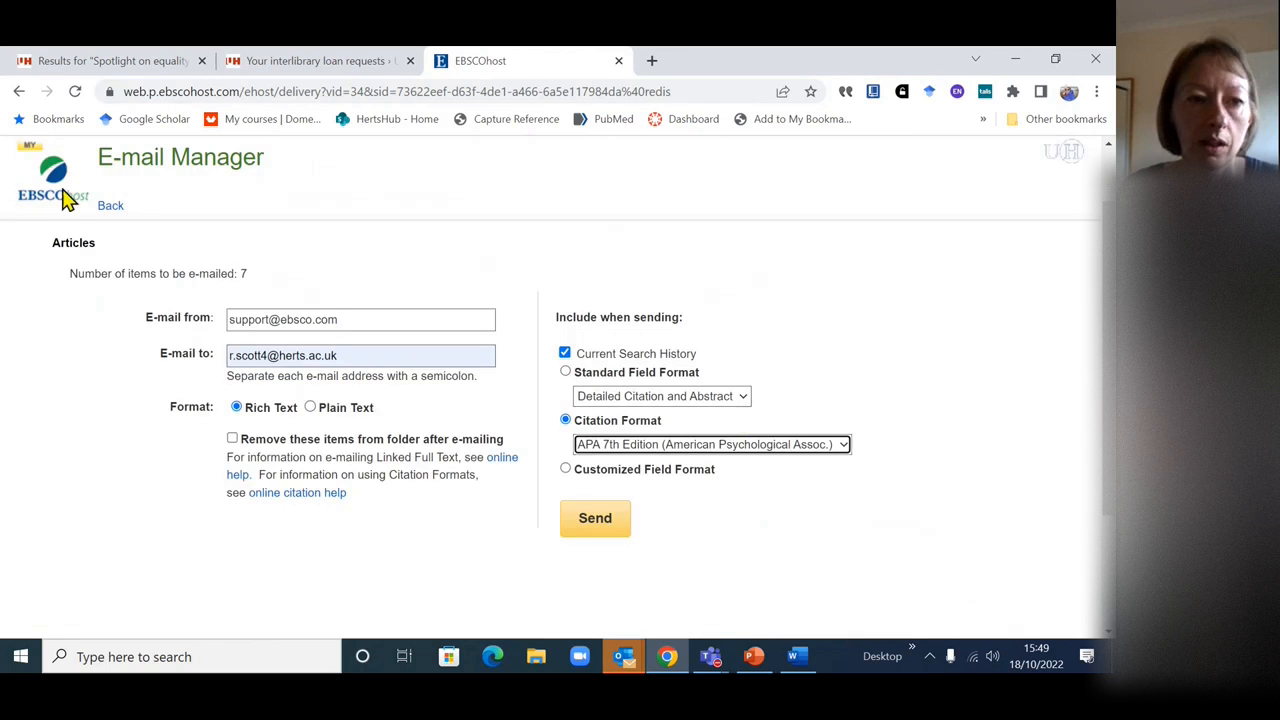
- Leave the e-mail form and review the citation export formats for the folder's selected articles, then return to the folder
click(19, 92)
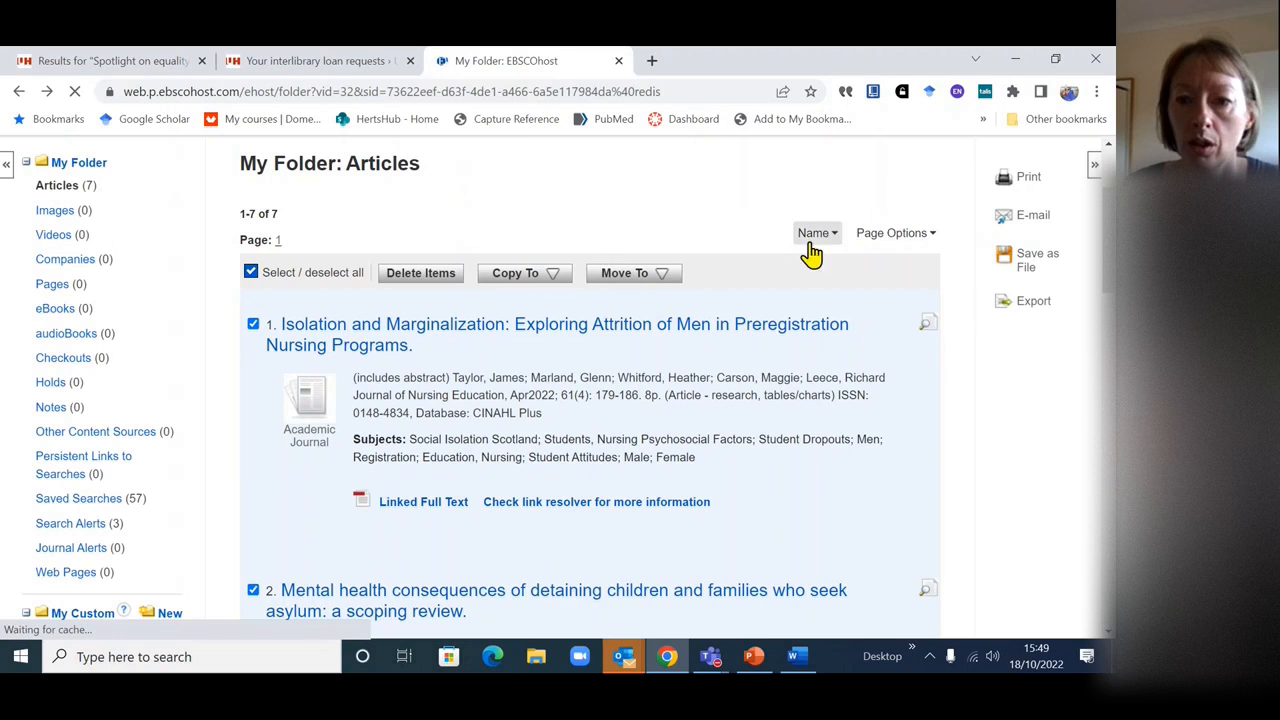
click(1032, 306)
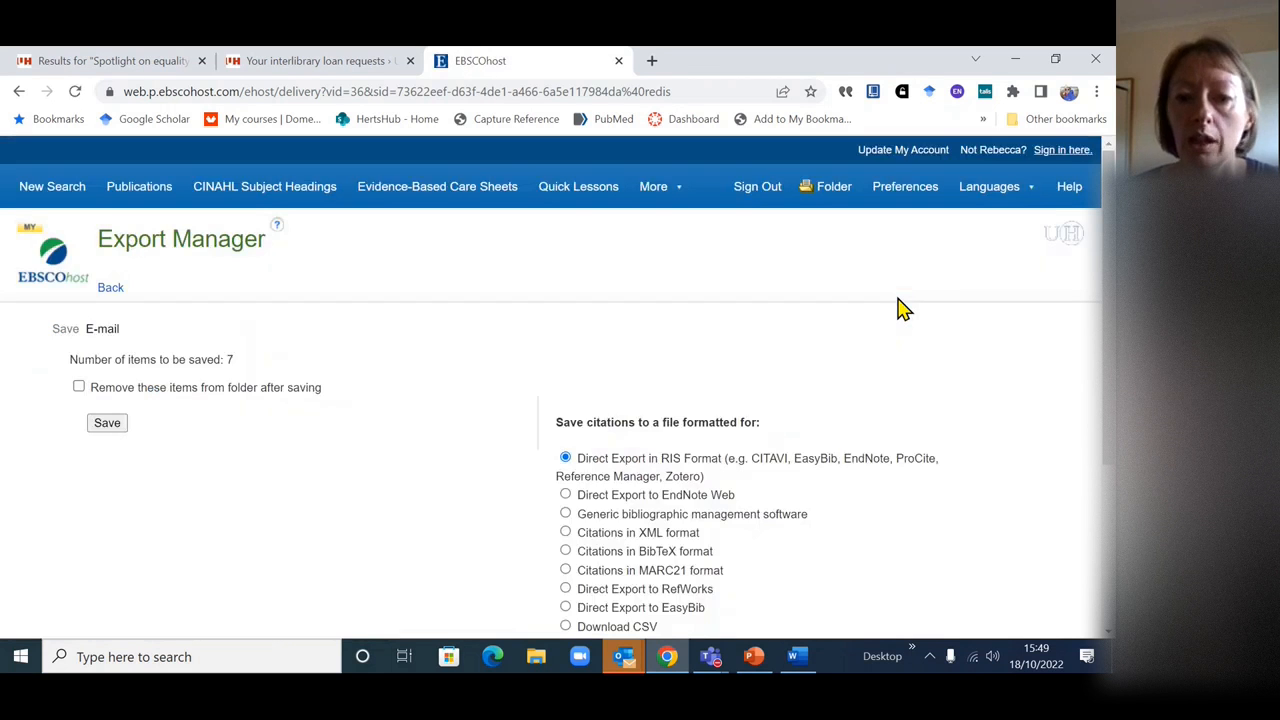
scroll(897, 307, down, 1)
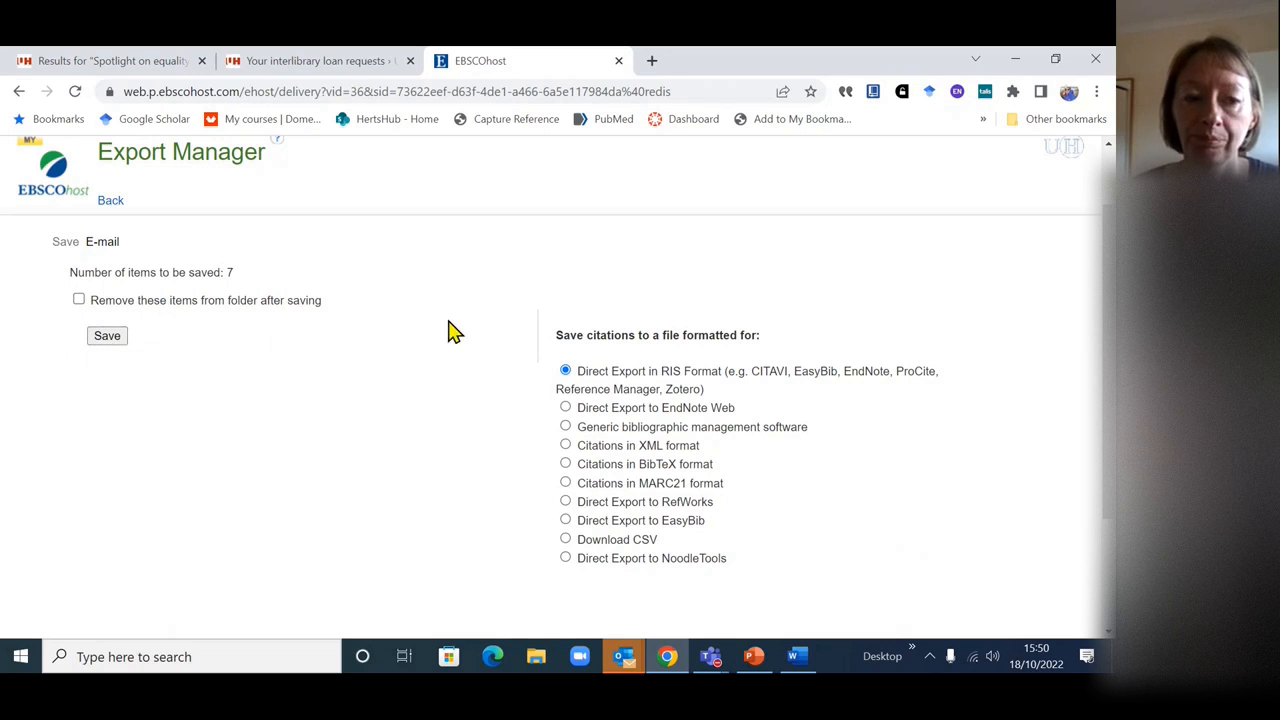
click(110, 201)
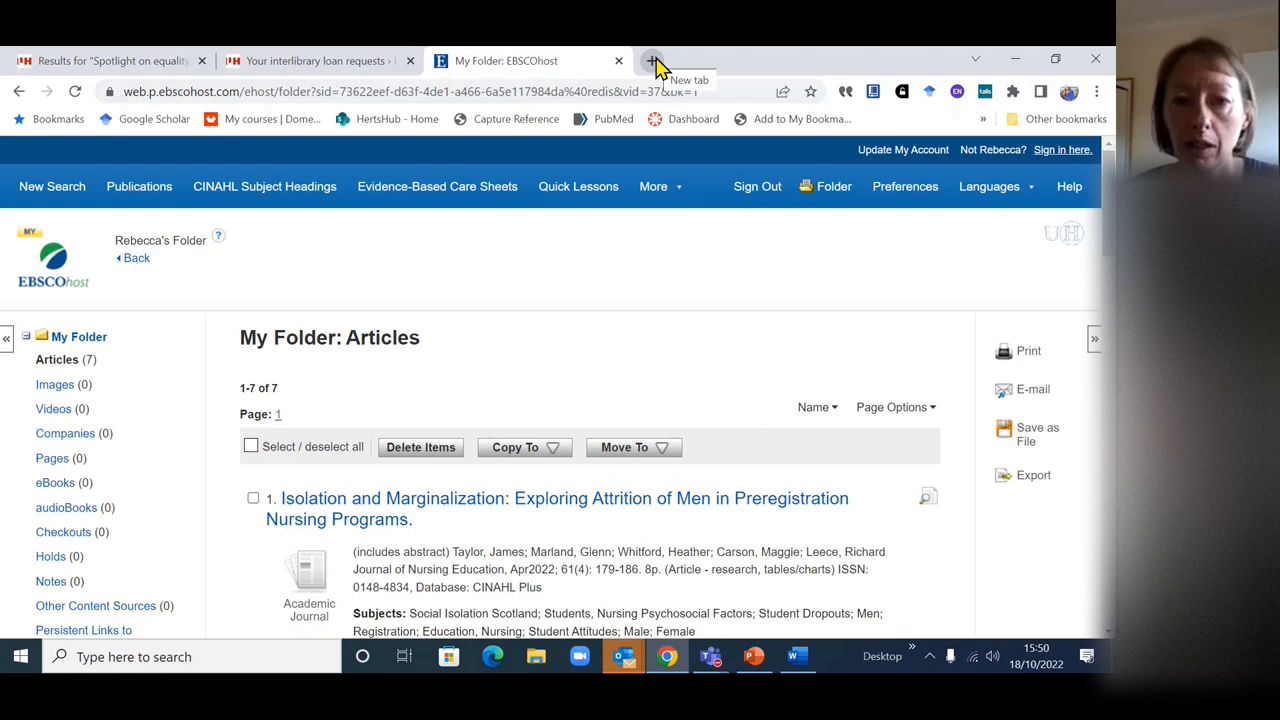
- Open the ZoteroBib bibliography generator at zbib.org in a new browser tab
click(652, 62)
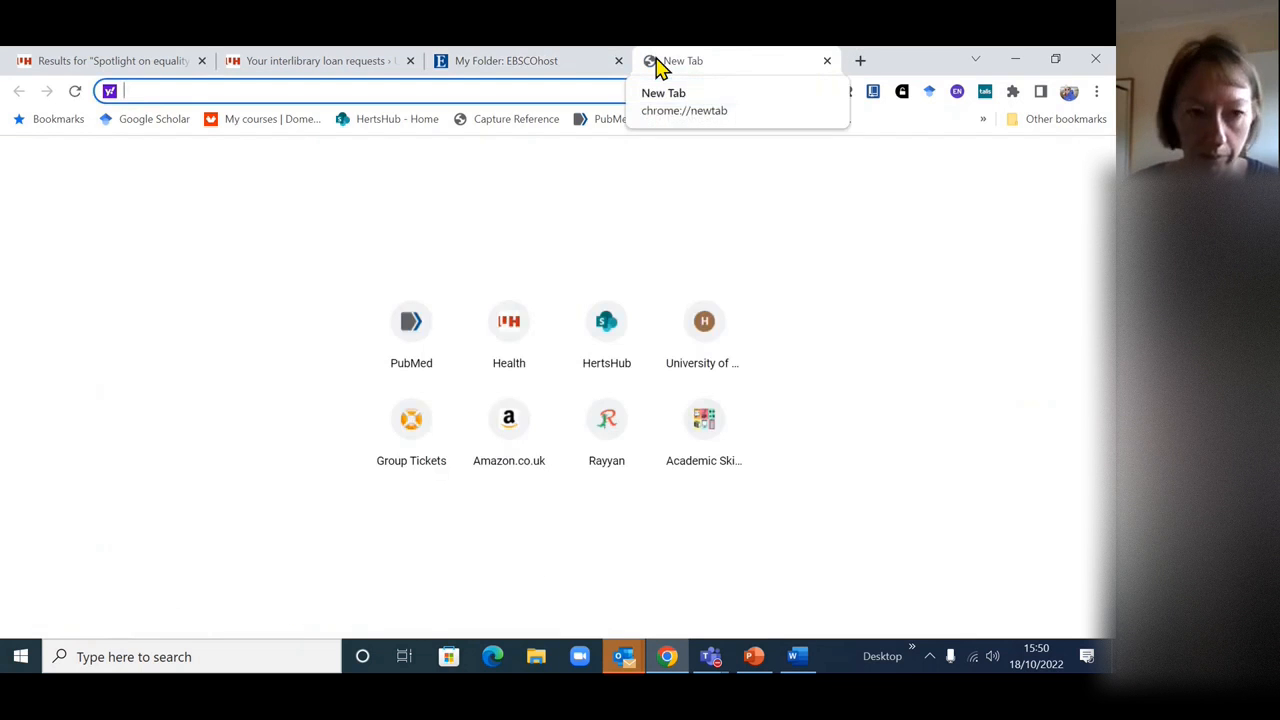
text(z)
text(lib)
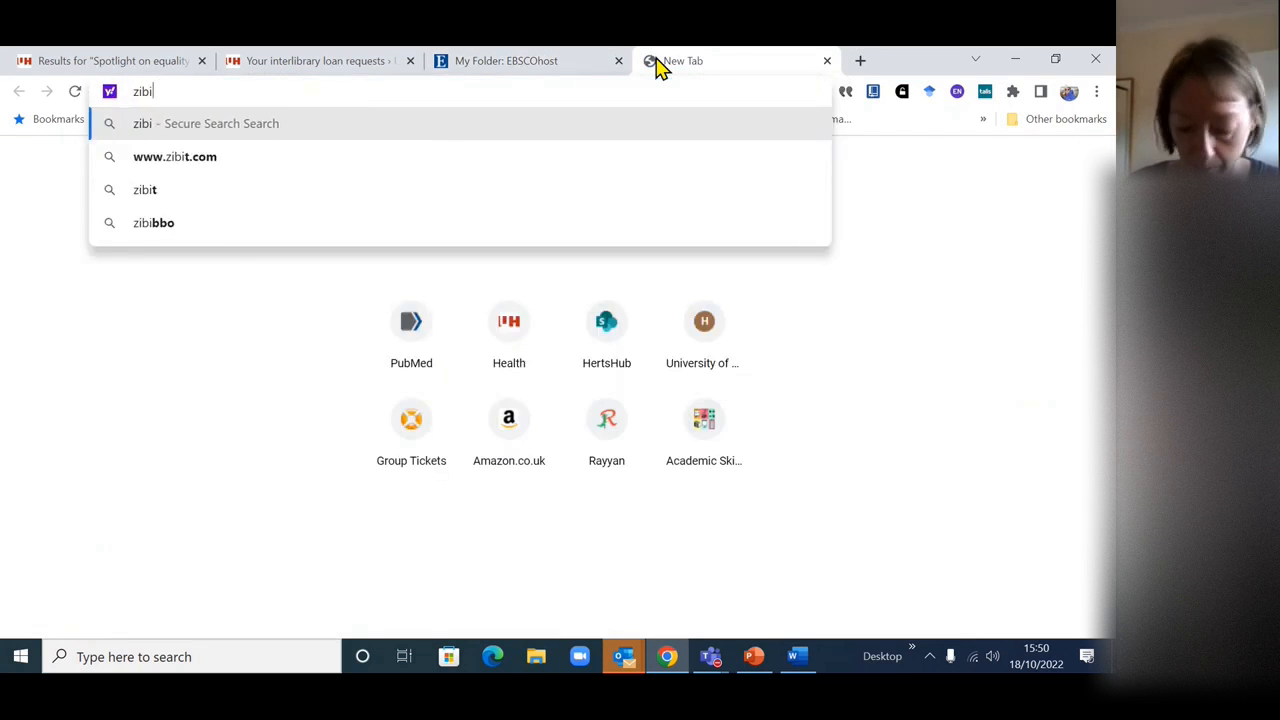
key(BackSpace)
key(BackSpace)
key(BackSpace)
text(bib.o)
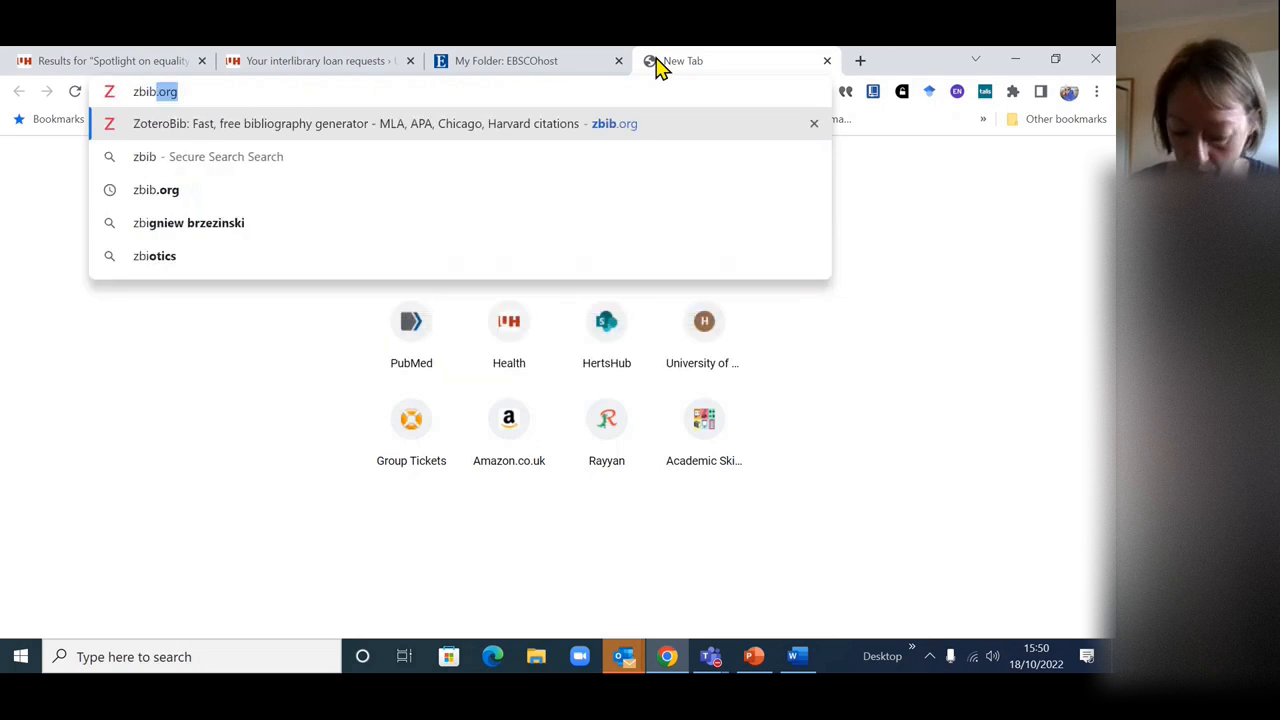
text(rg)
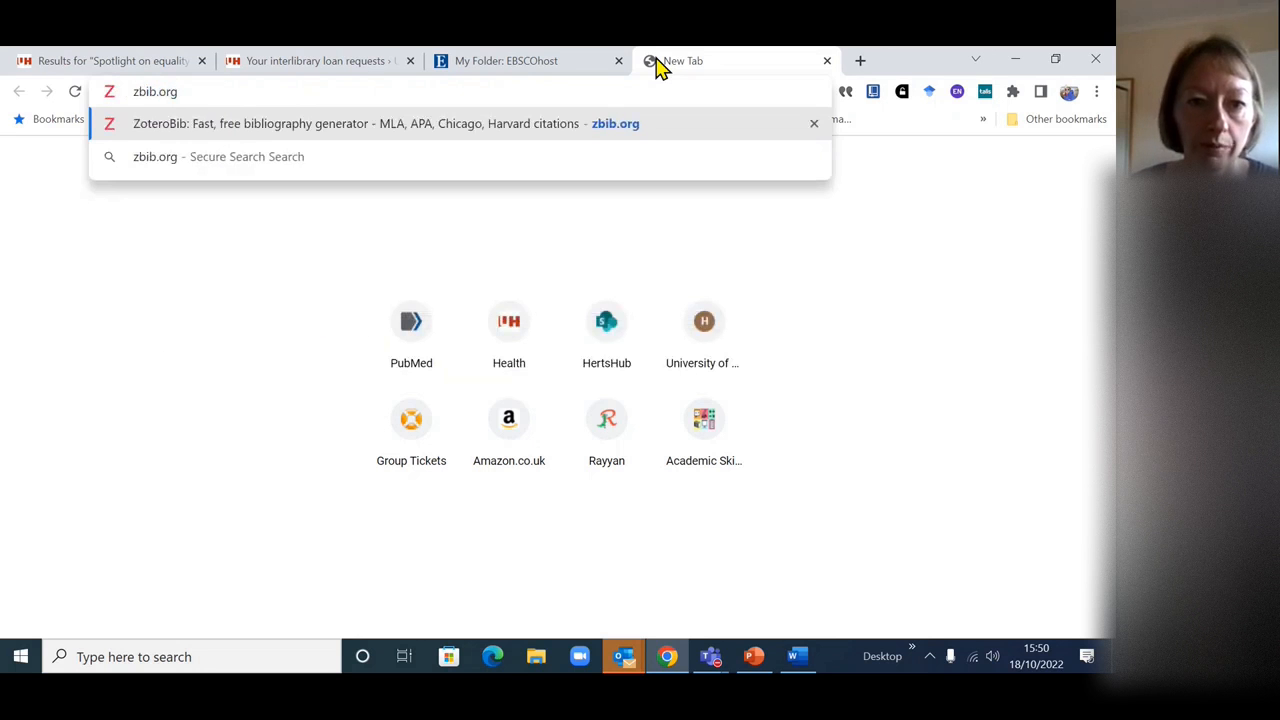
click(580, 126)
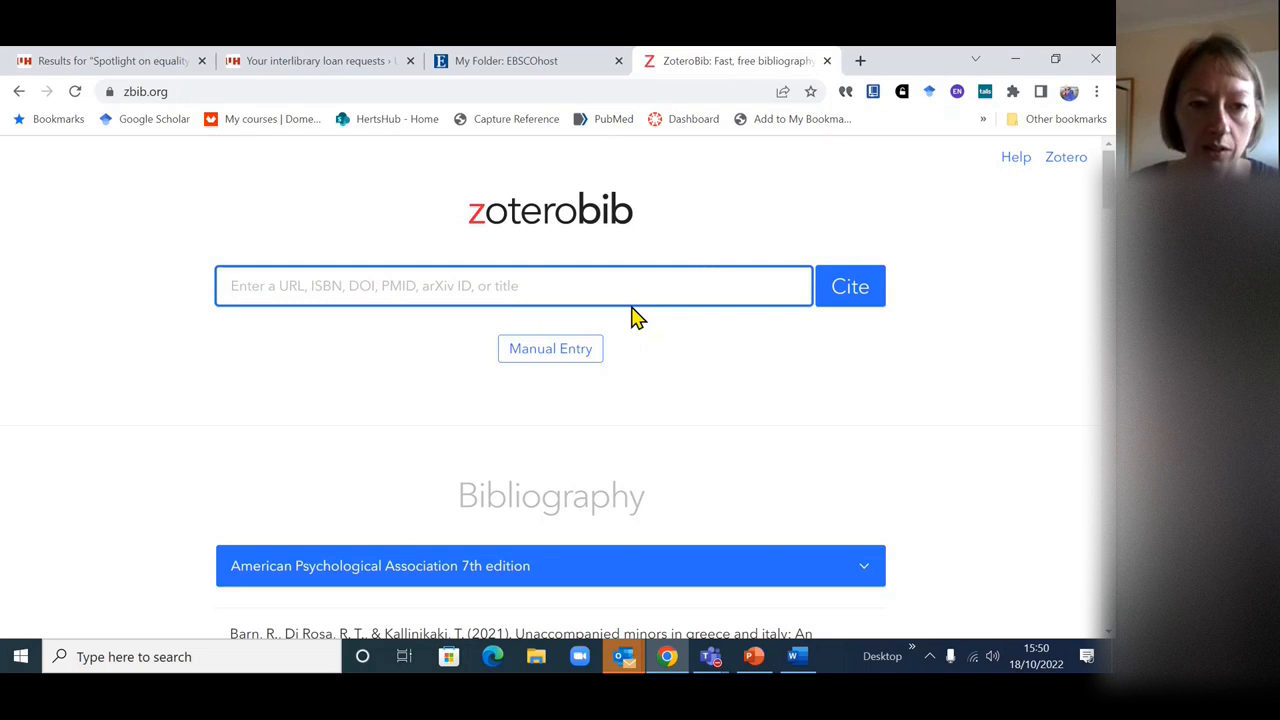
- Generate a ZoteroBib citation for the article with DOI 10.1016/j.ijnurstu.2017.07.019
text(10.1016/j.ijnurstu.2017.07.019)
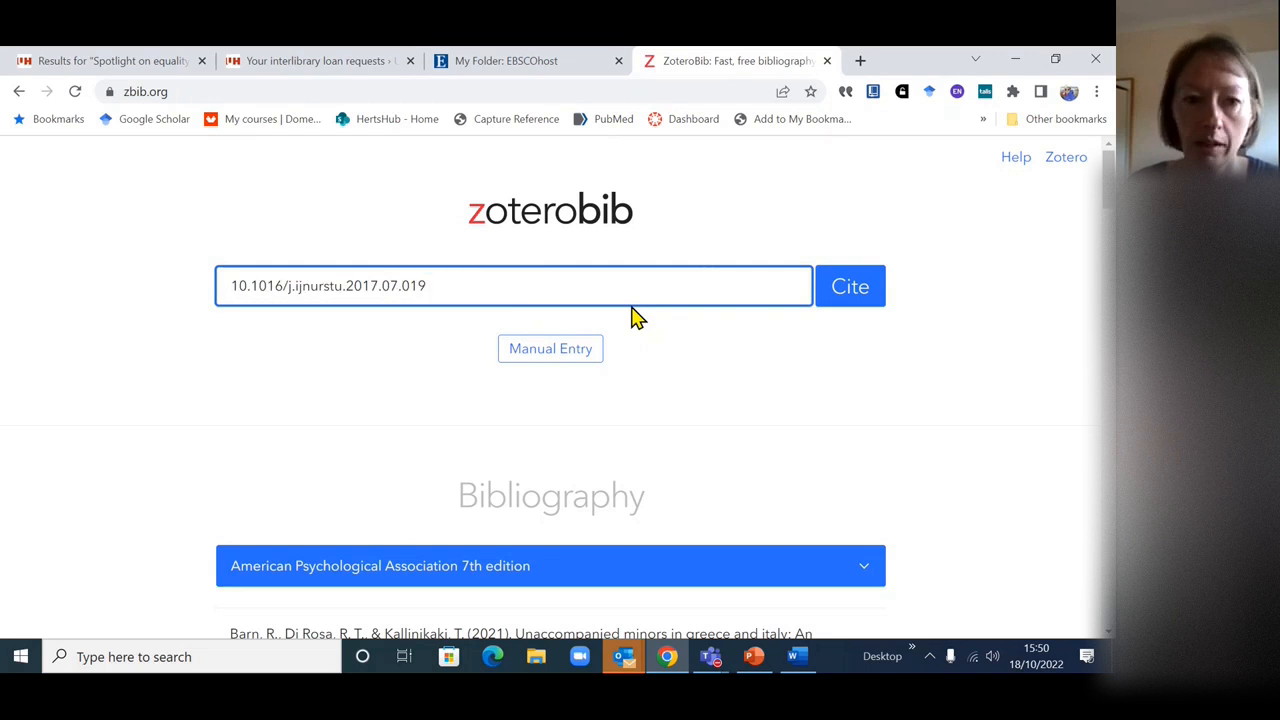
click(494, 64)
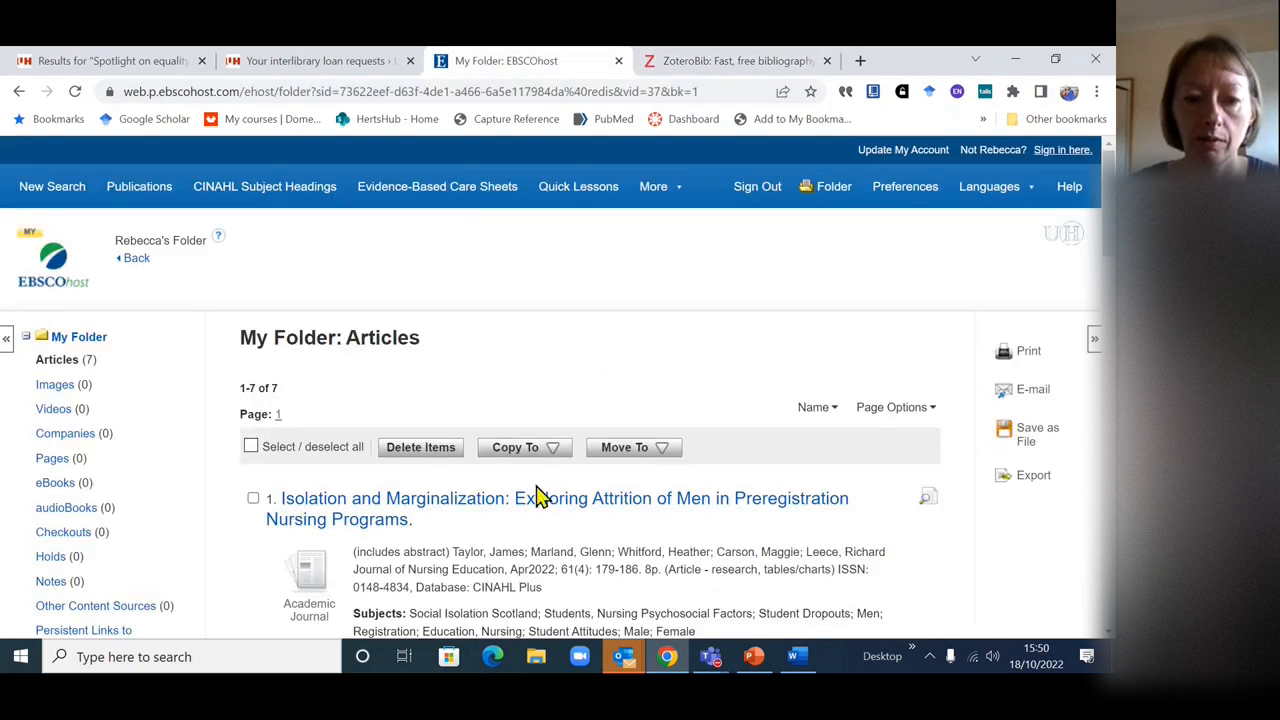
click(695, 64)
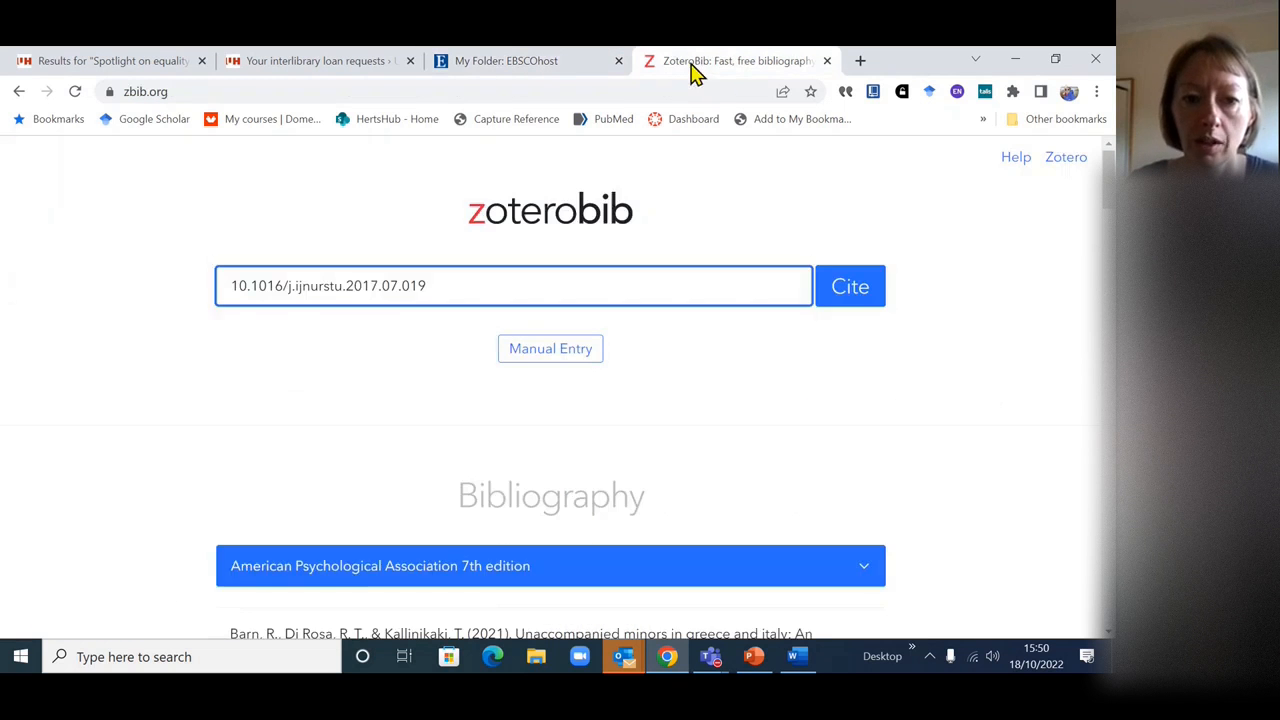
click(846, 298)
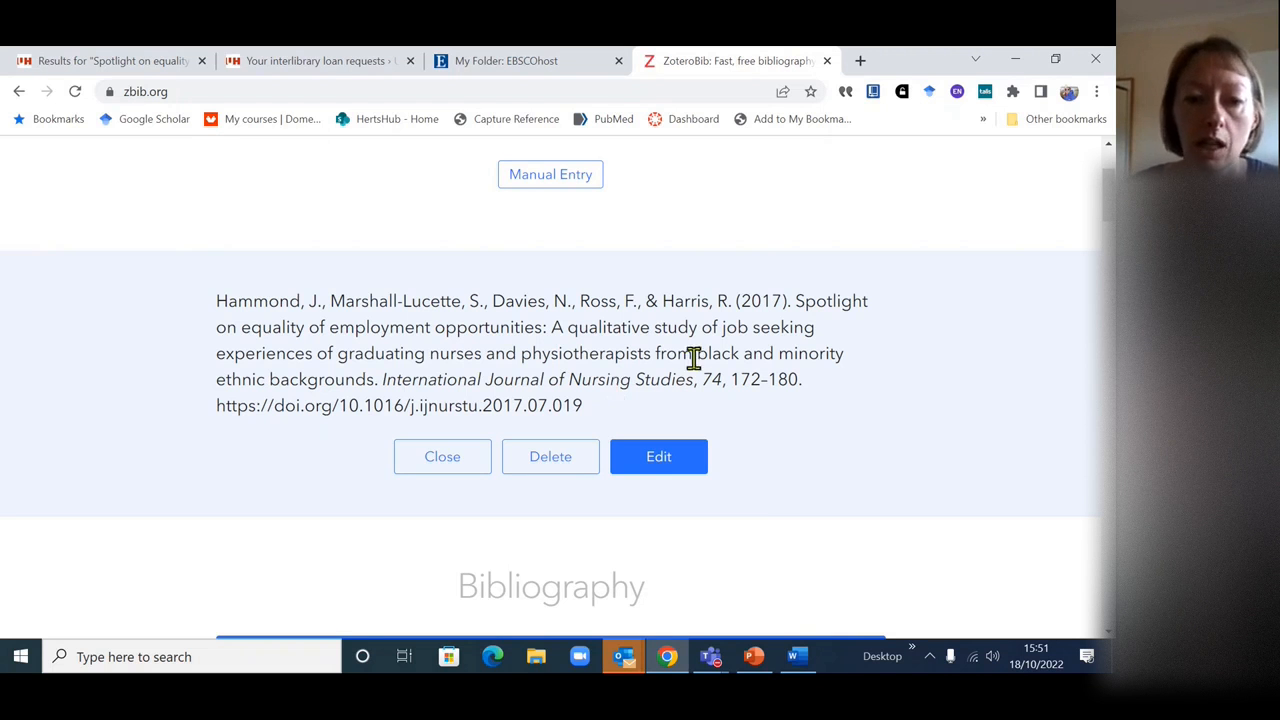
- Examine the new citation, the APA 7th edition bibliography entries and the bibliography's export option
scroll(702, 364, down, 1)
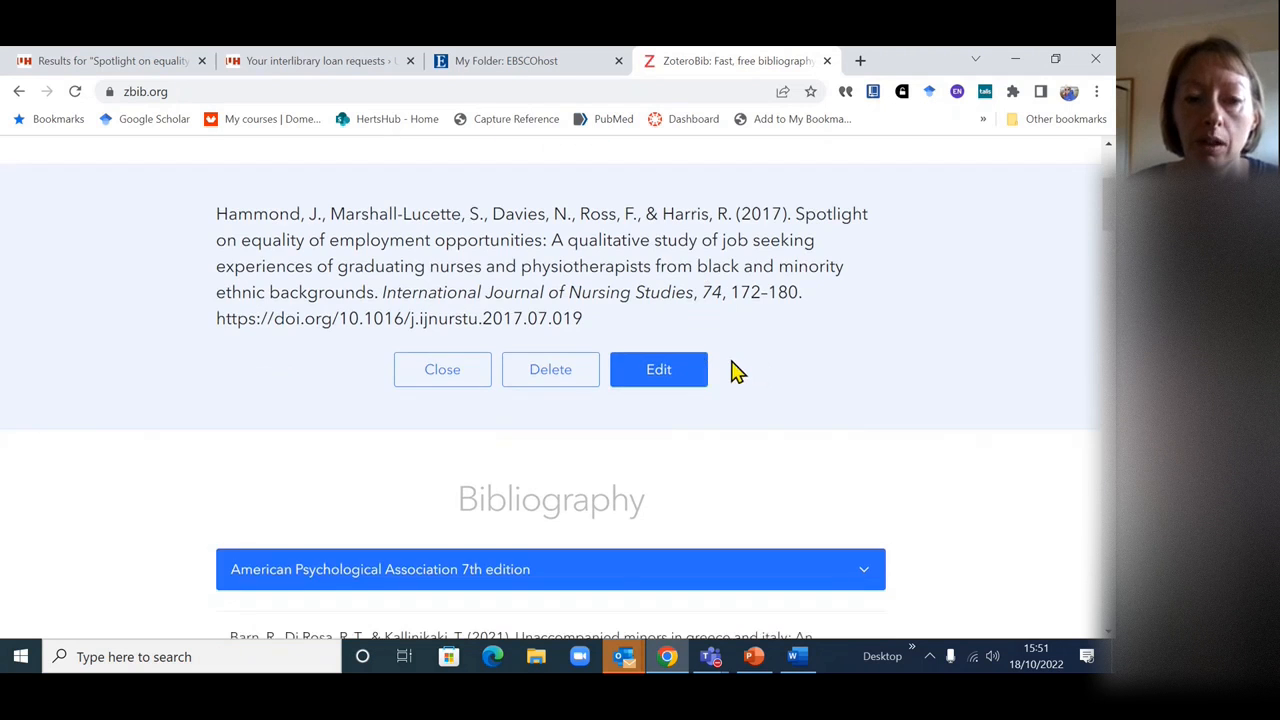
scroll(750, 370, down, 2)
scroll(690, 480, down, 8)
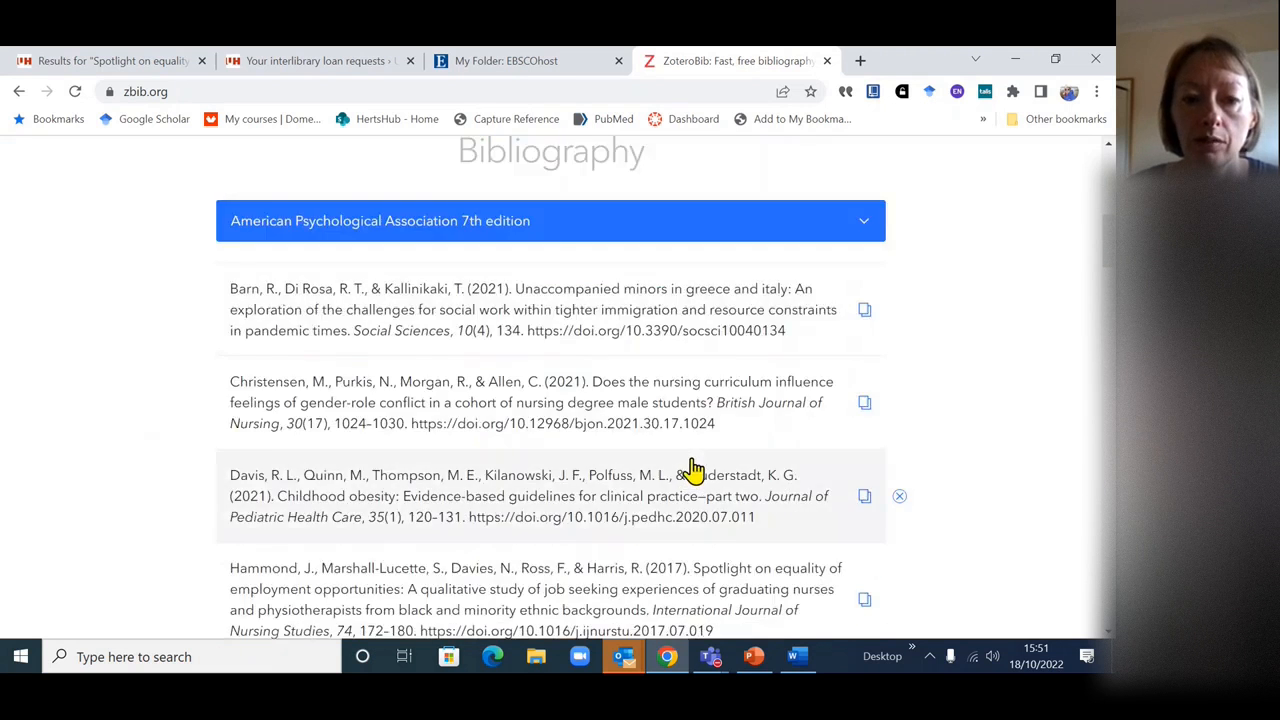
scroll(690, 469, down, 2)
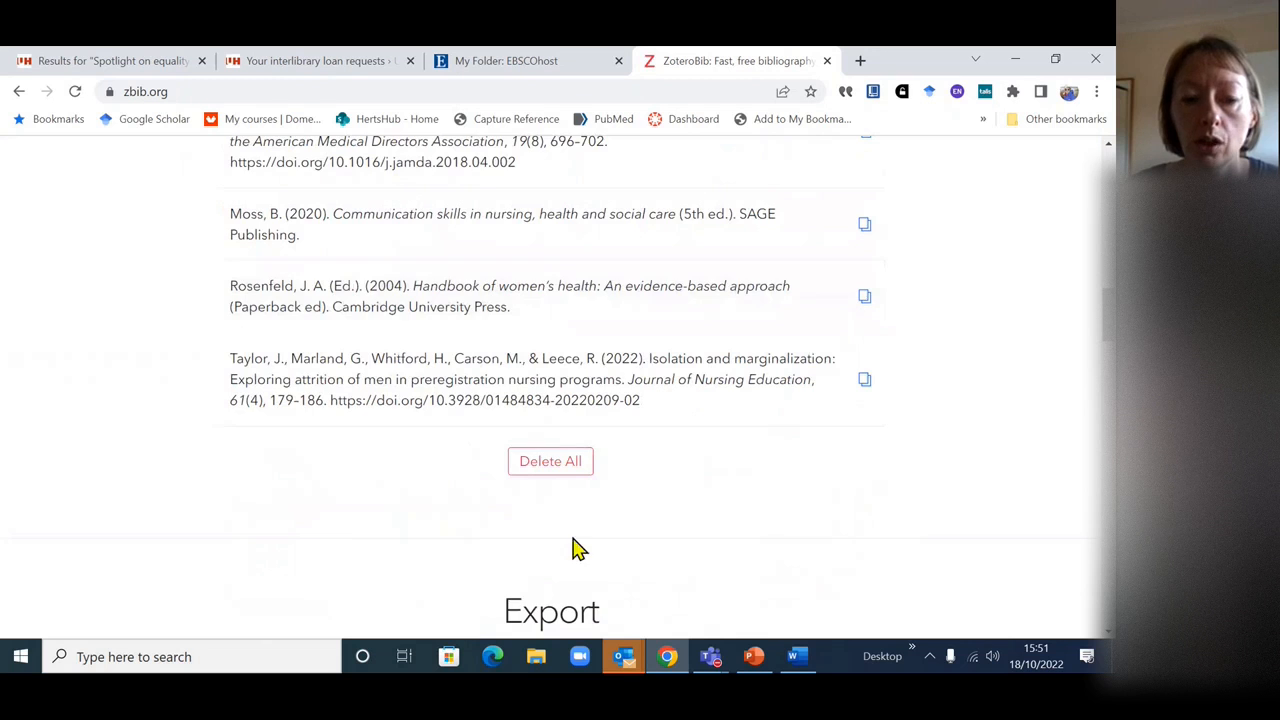
scroll(590, 530, down, 2)
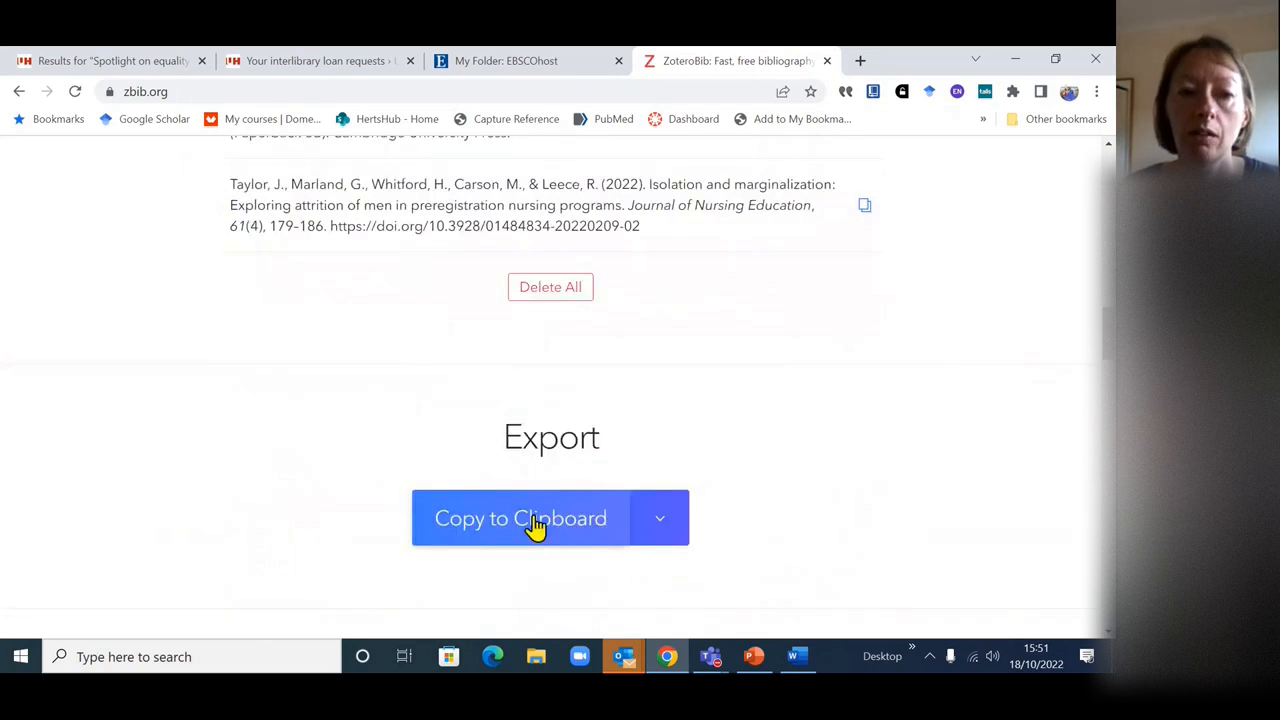
scroll(548, 518, up, 3)
scroll(560, 510, up, 15)
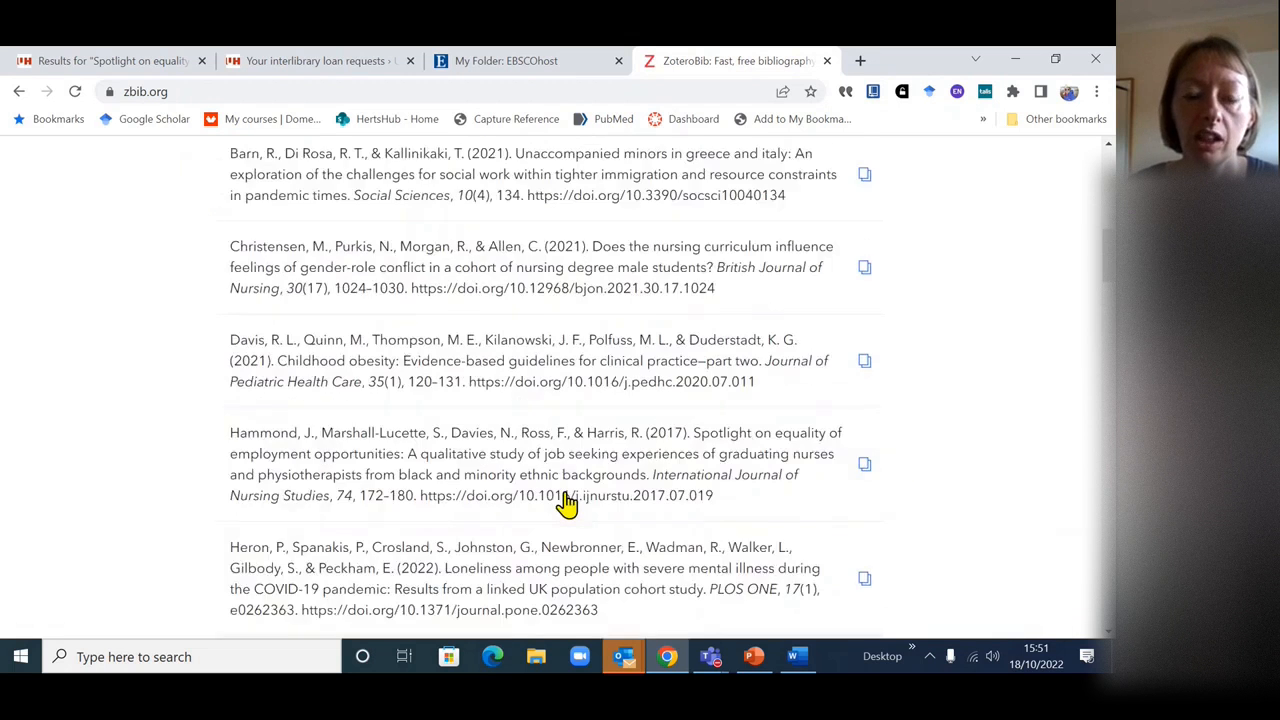
scroll(567, 503, up, 1)
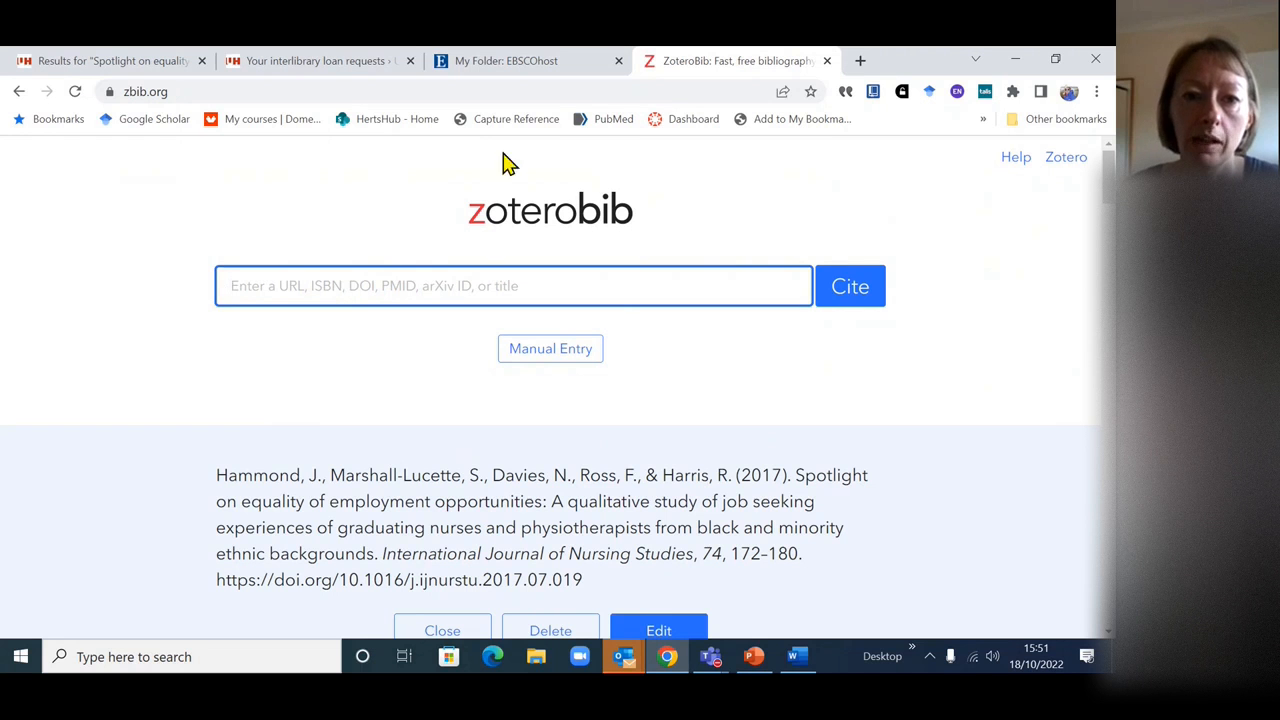
- Return from the EBSCOhost folder to the CINAHL Plus search history and select all of its searches
click(499, 64)
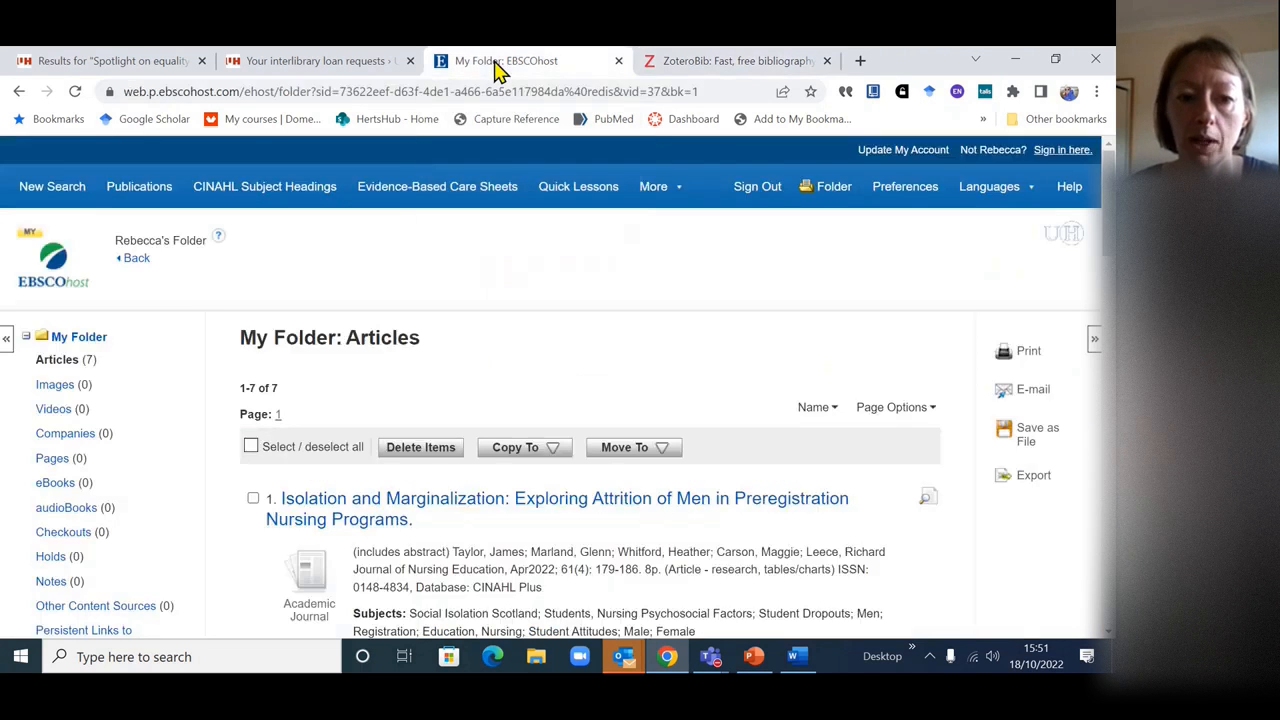
click(140, 261)
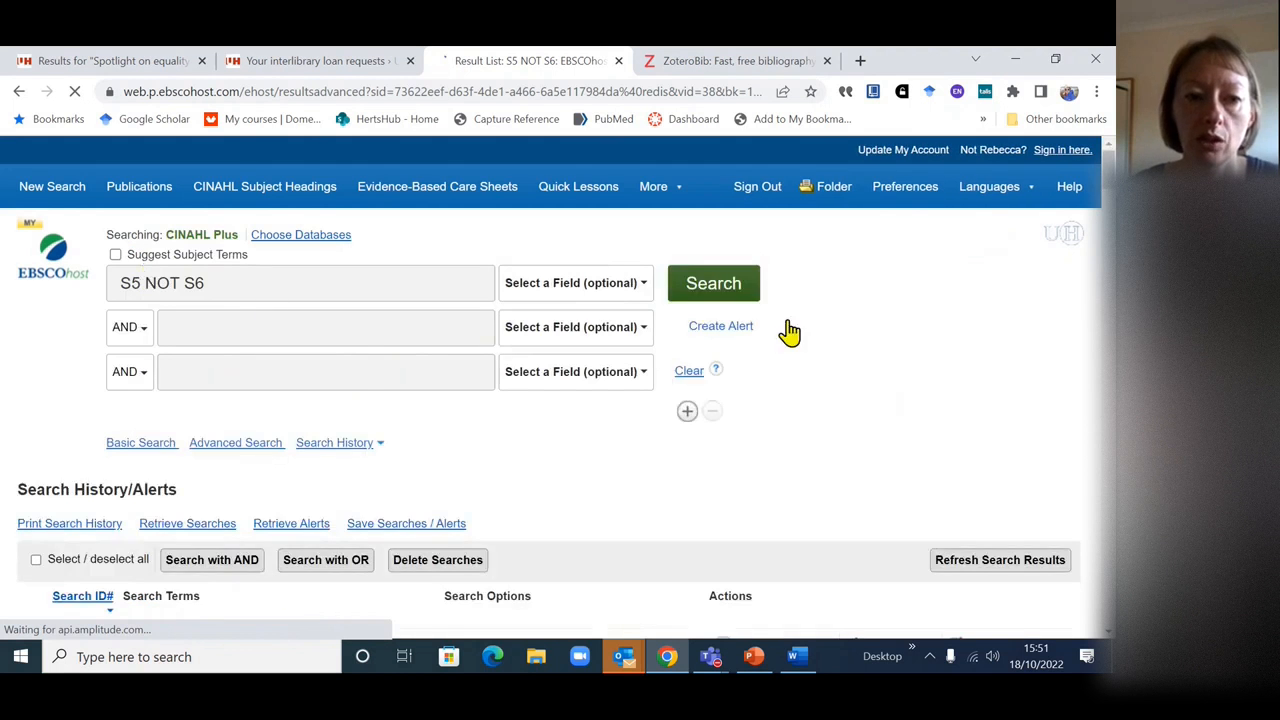
scroll(897, 322, down, 3)
scroll(897, 322, down, 1)
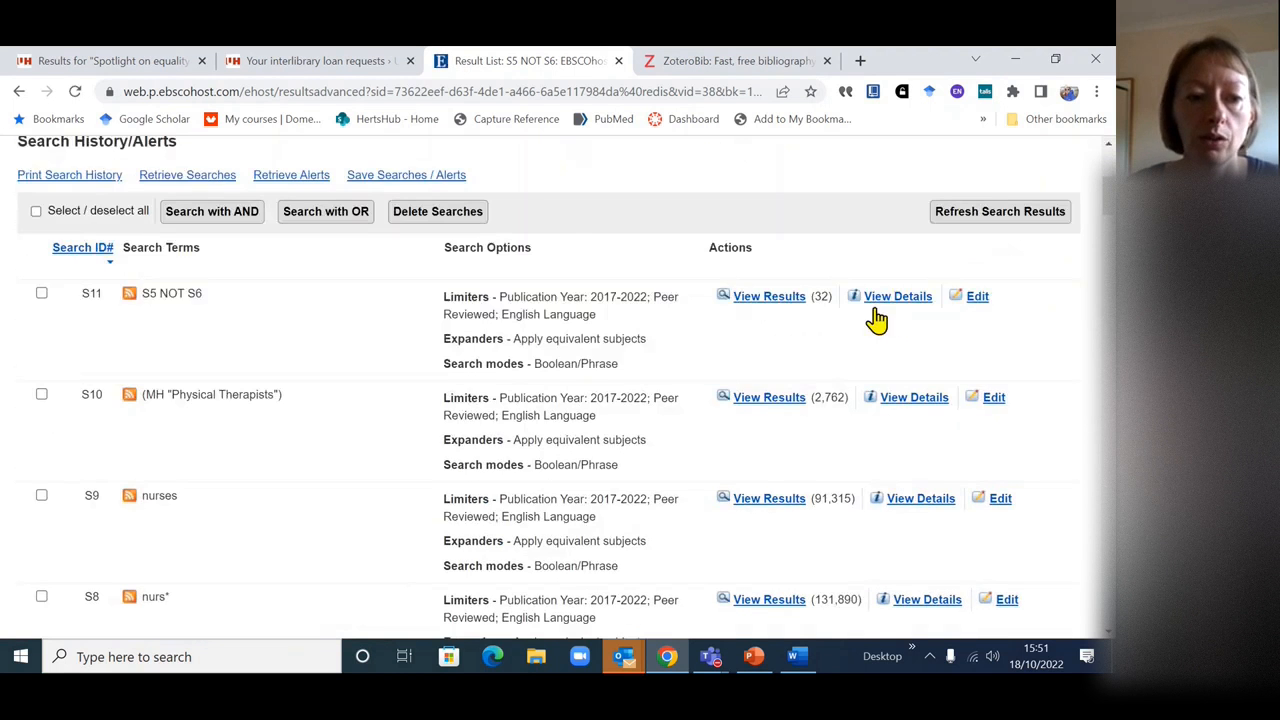
click(36, 212)
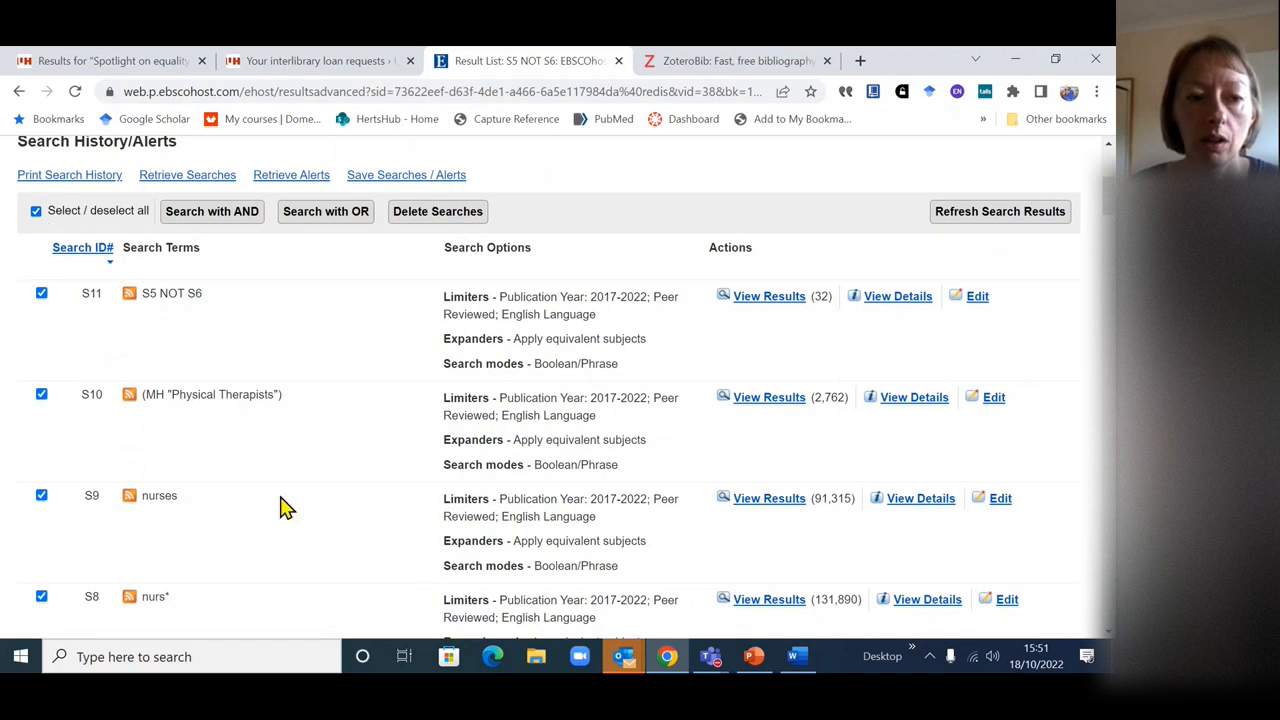
- Save the selected searches under the name "Monday" and check the folder's list of saved searches
click(425, 176)
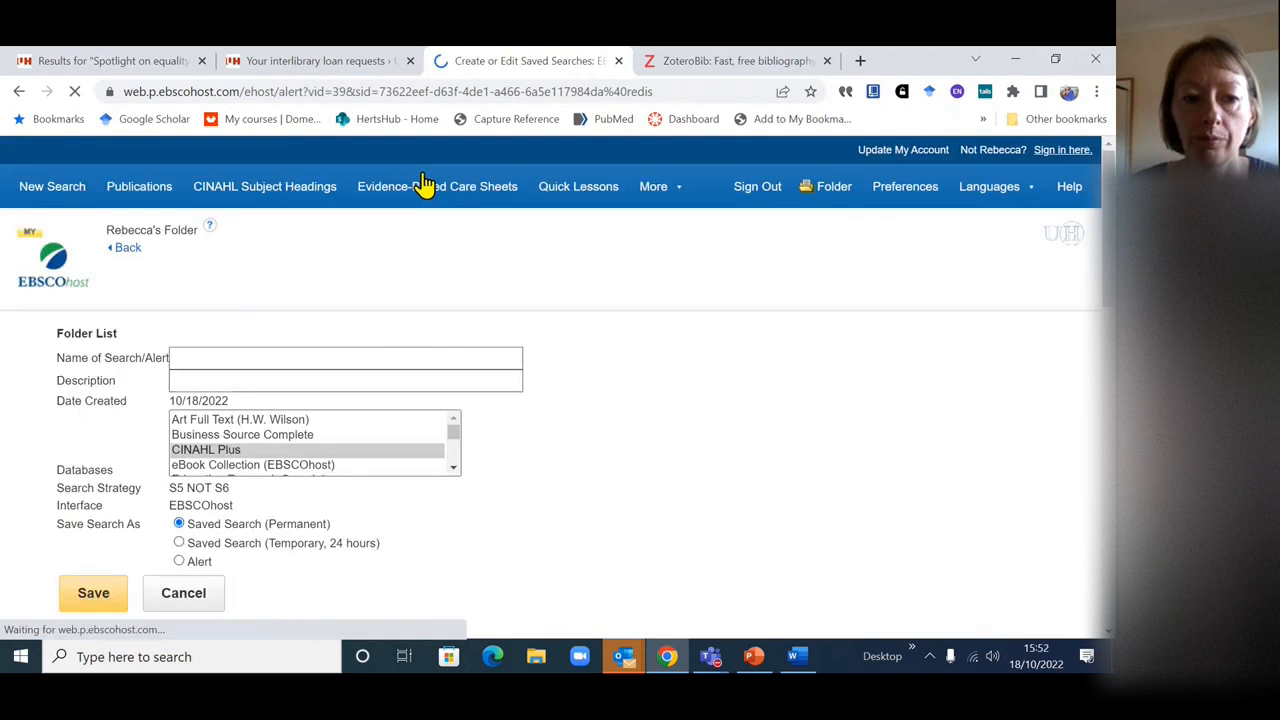
click(374, 357)
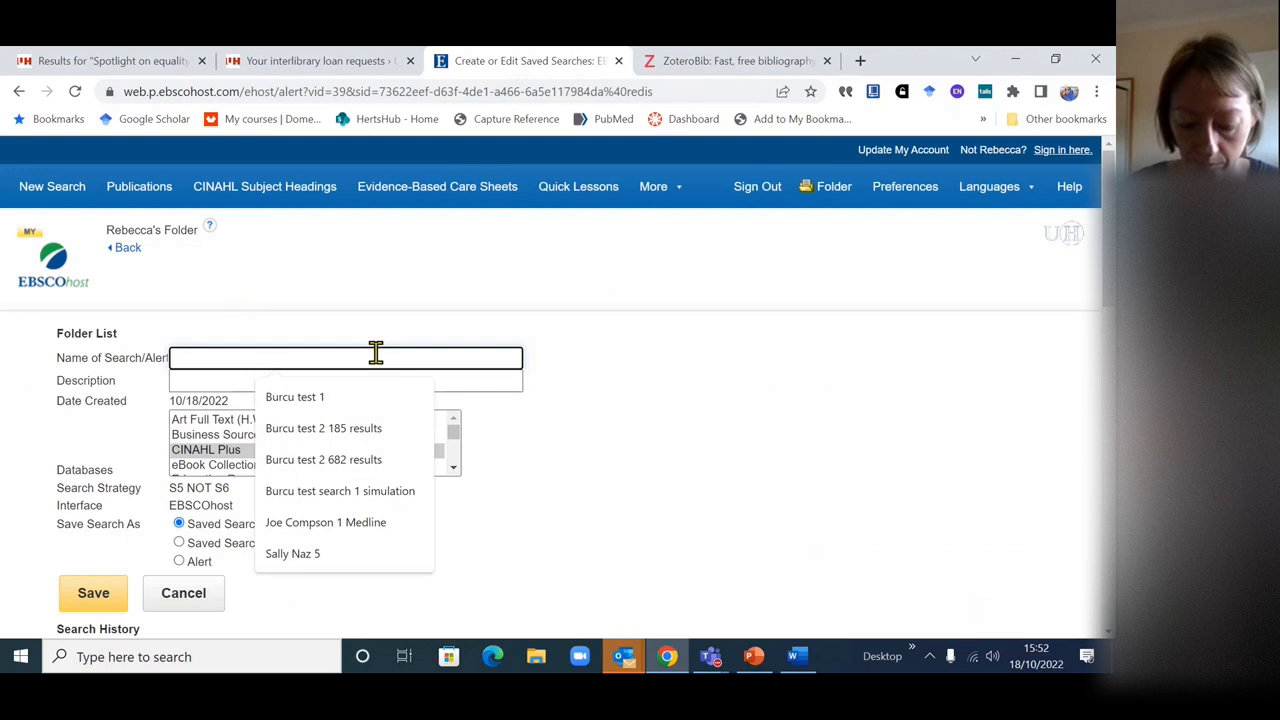
text(Monday)
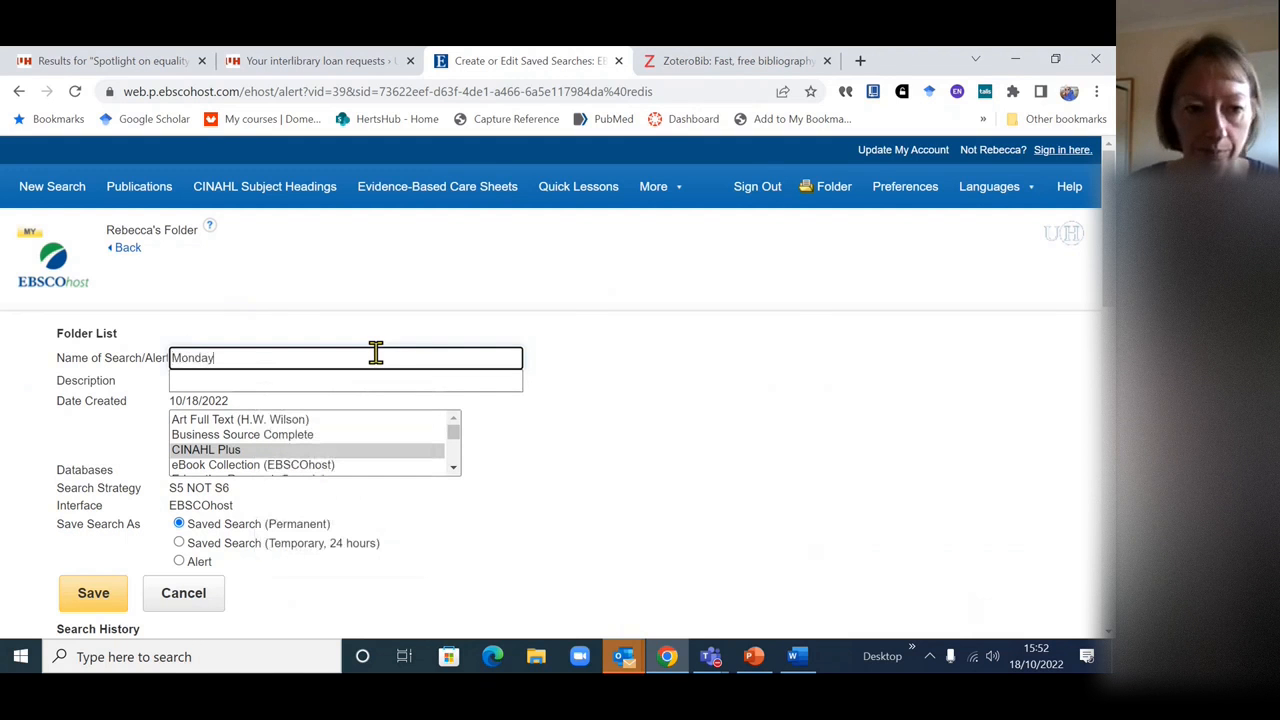
click(106, 600)
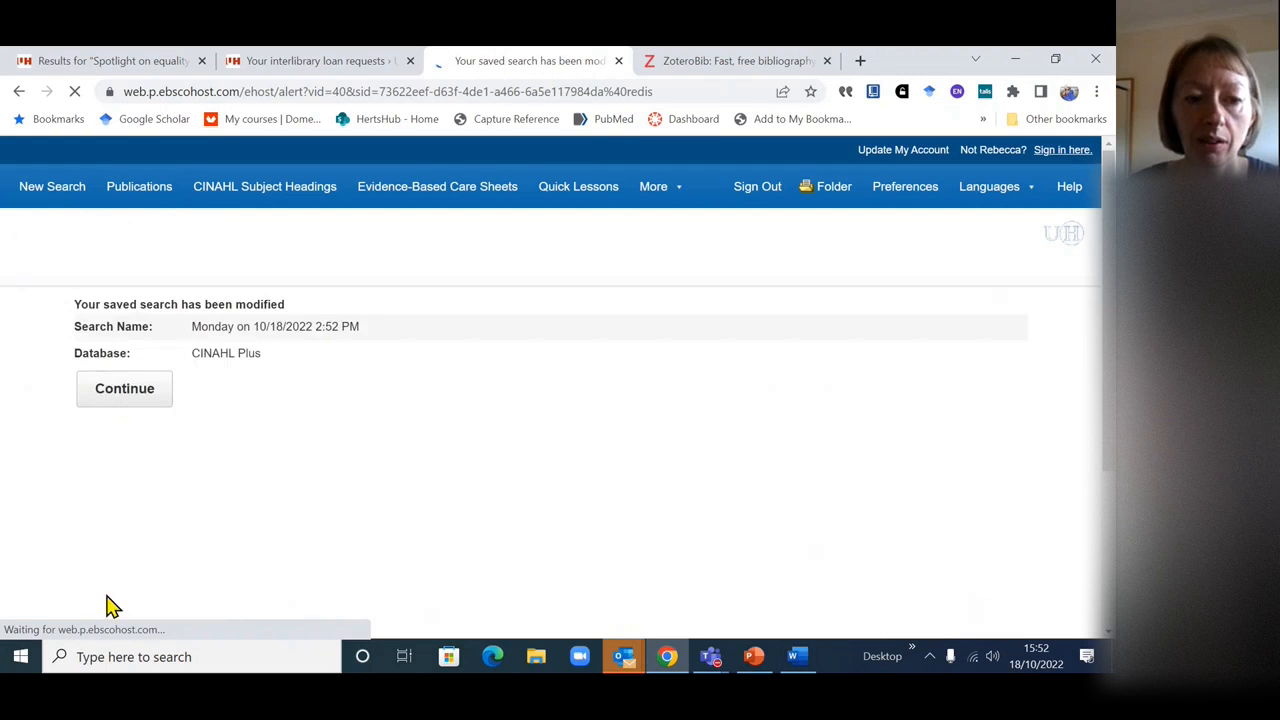
click(141, 388)
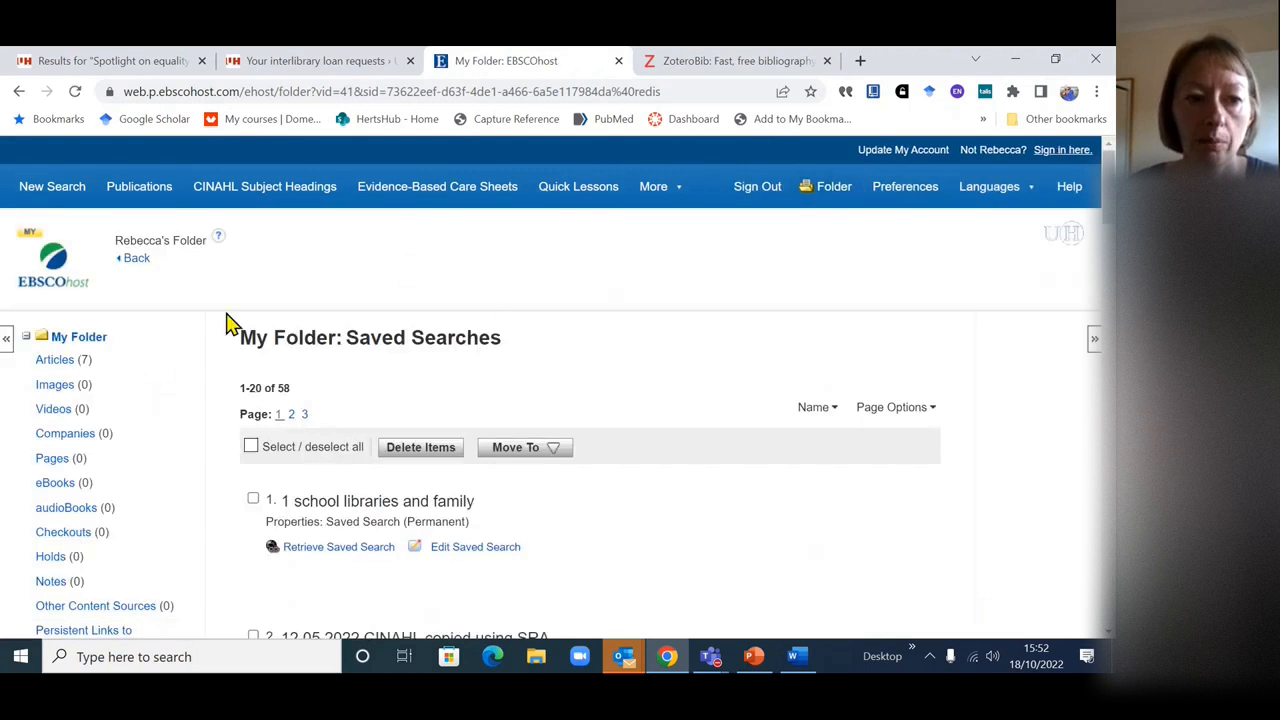
scroll(86, 345, down, 2)
scroll(95, 365, down, 1)
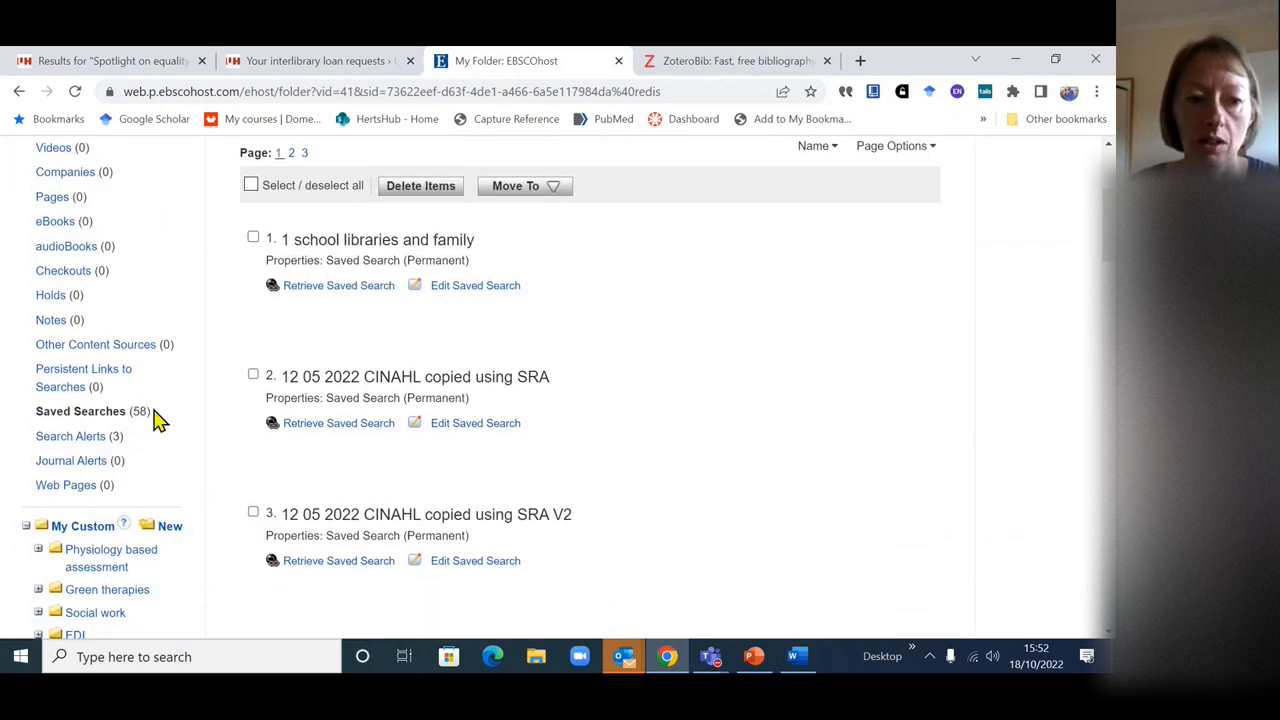
scroll(120, 411, up, 2)
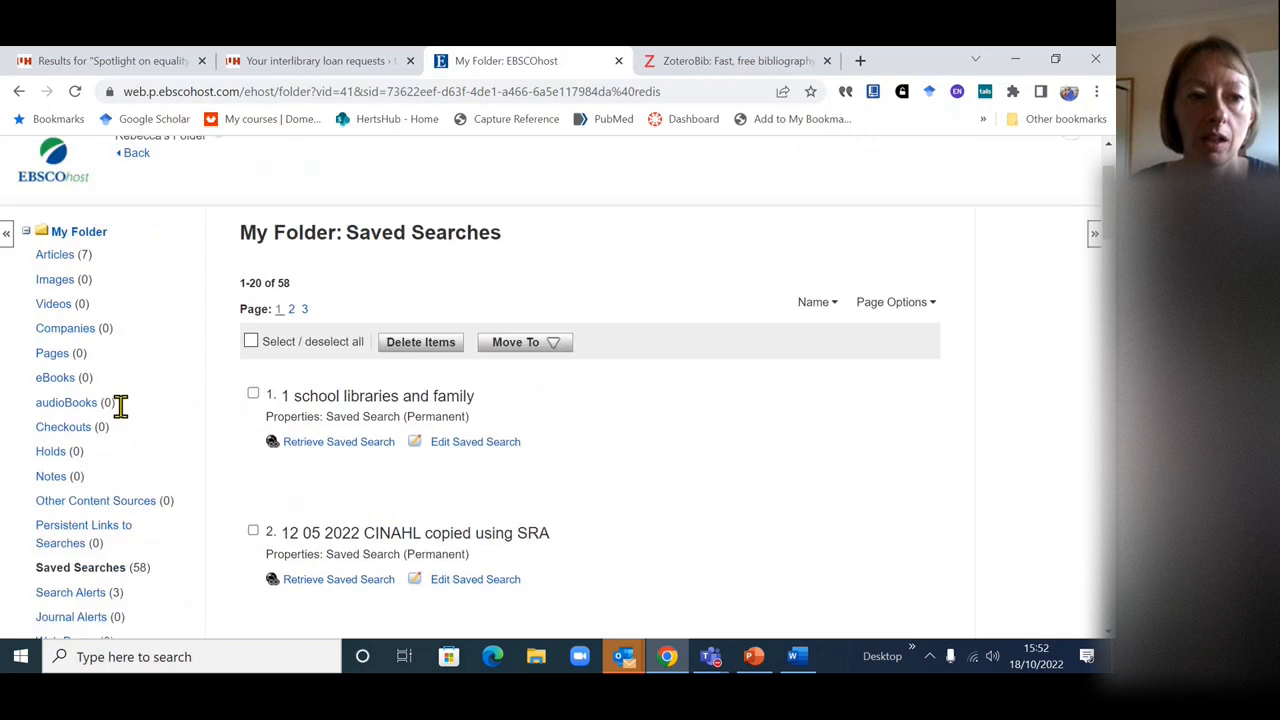
scroll(124, 291, up, 1)
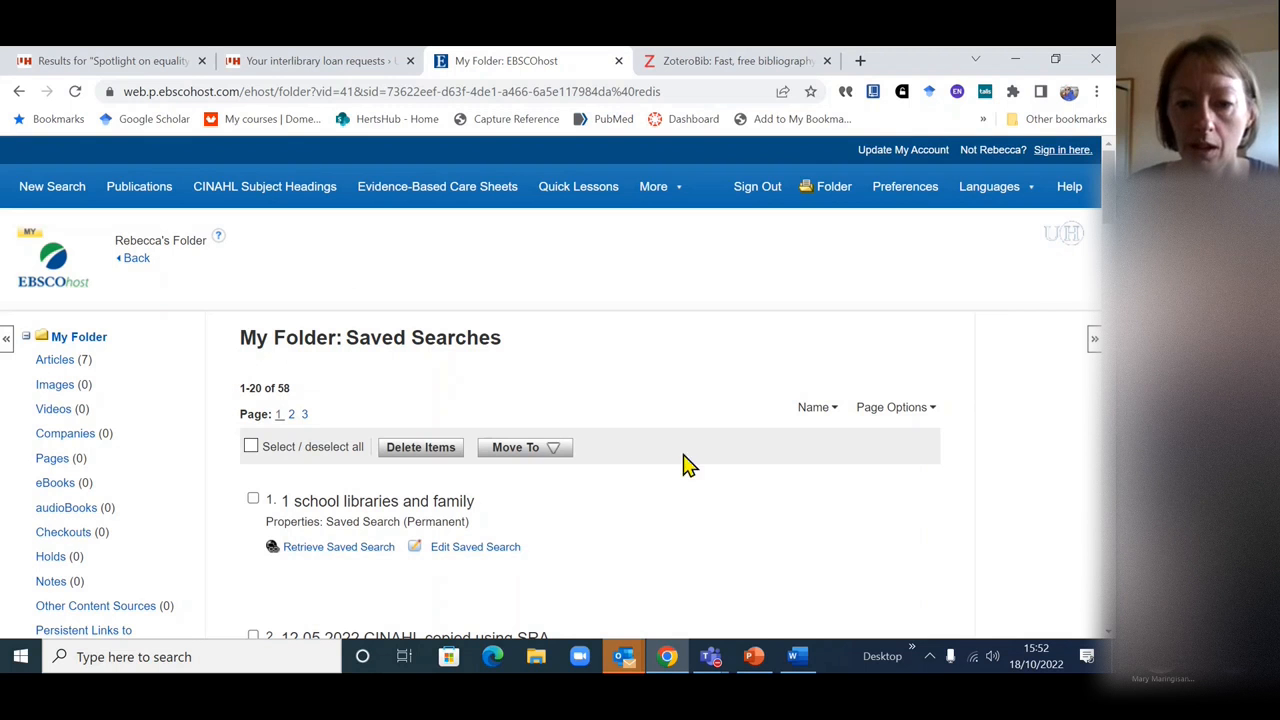
- Switch to the Searching CINAHL presentation in PowerPoint and show slide 7, "Exporting results"
click(754, 662)
scroll(80, 480, down, 2)
click(83, 528)
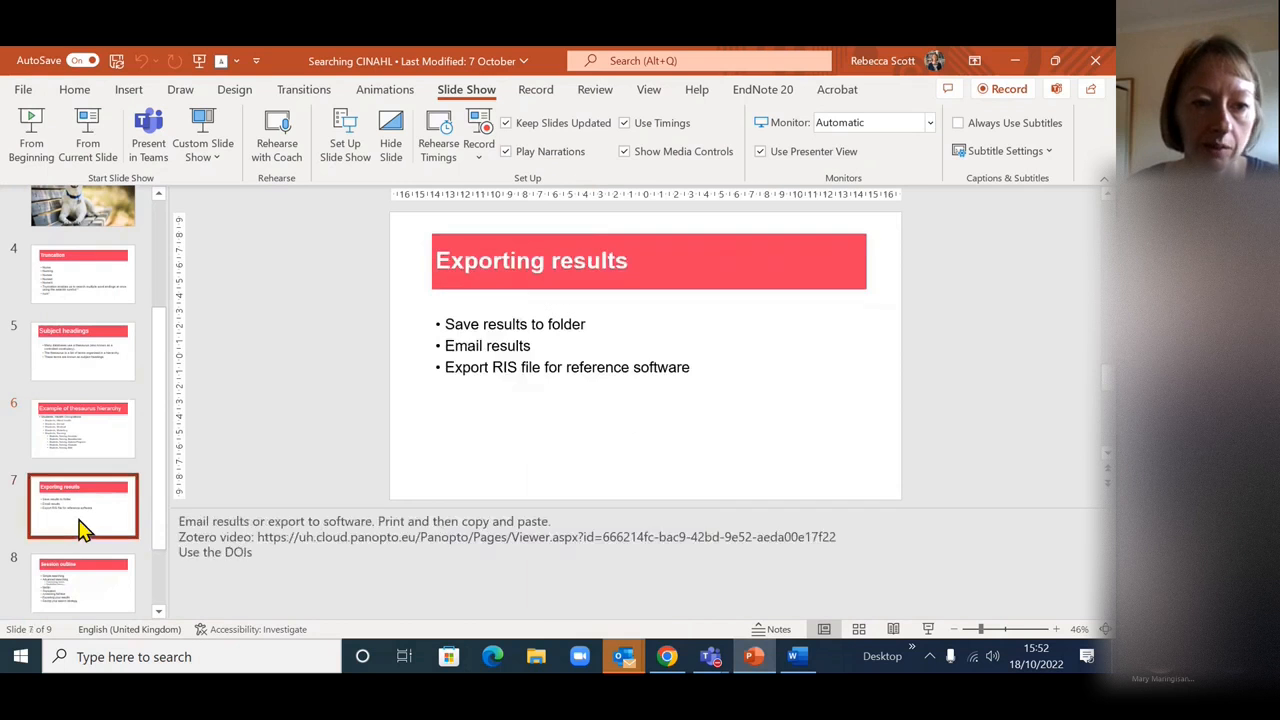